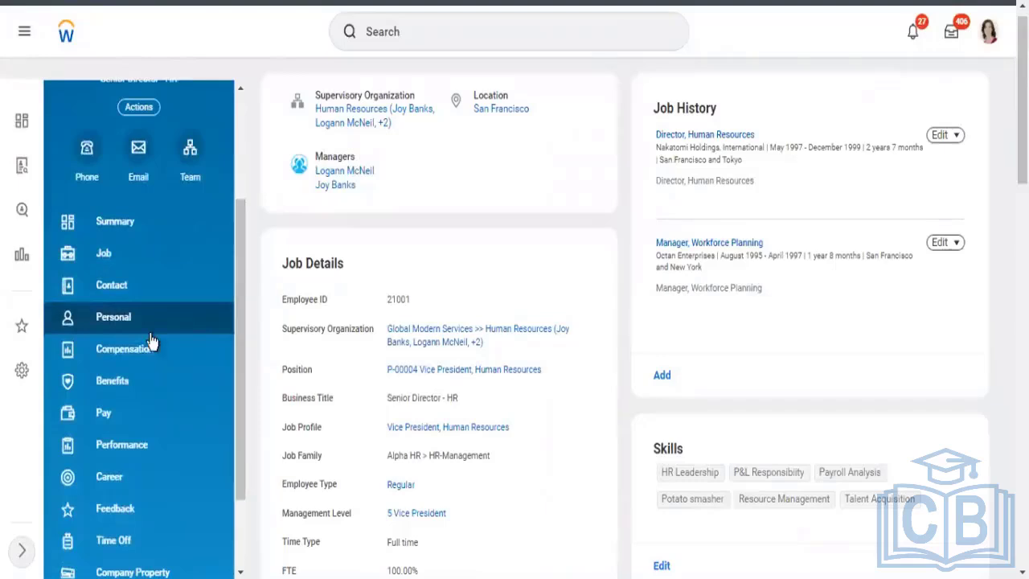
Step: View the worker's benefits, then search for "view benefit plan" and open the View Benefit Plan report
left_click(114, 390)
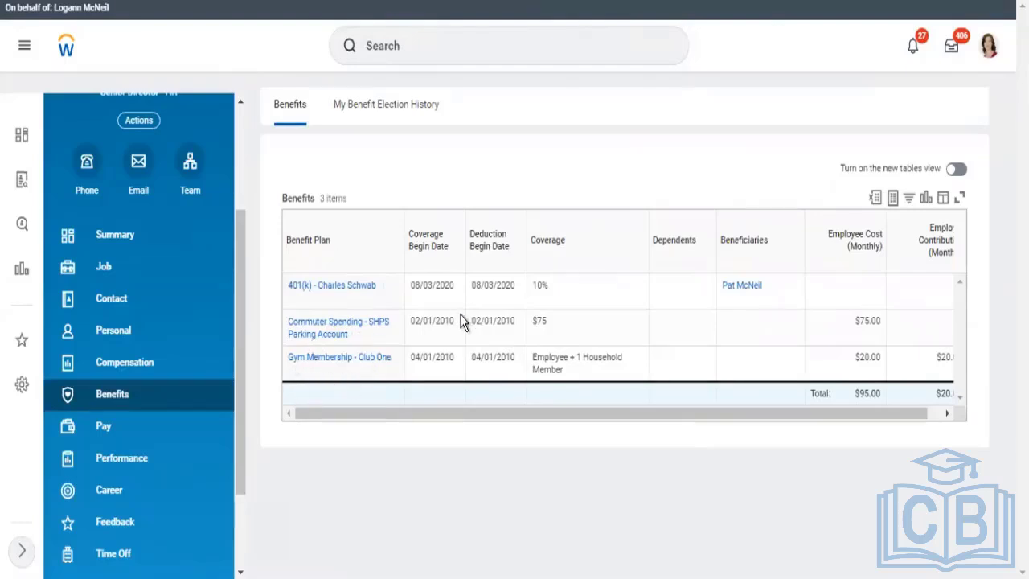
left_click(565, 46)
type("v")
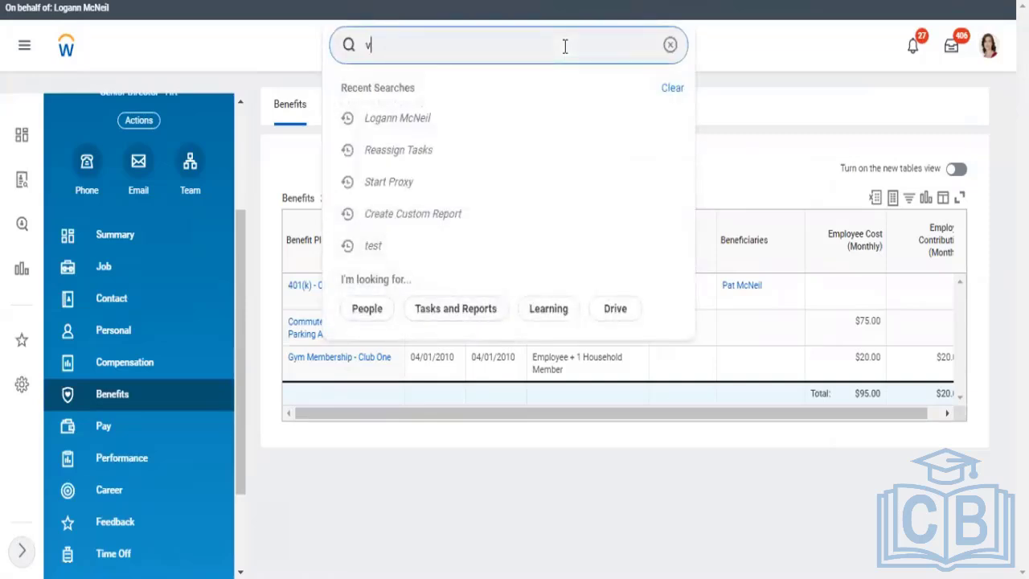
type("iew benefit")
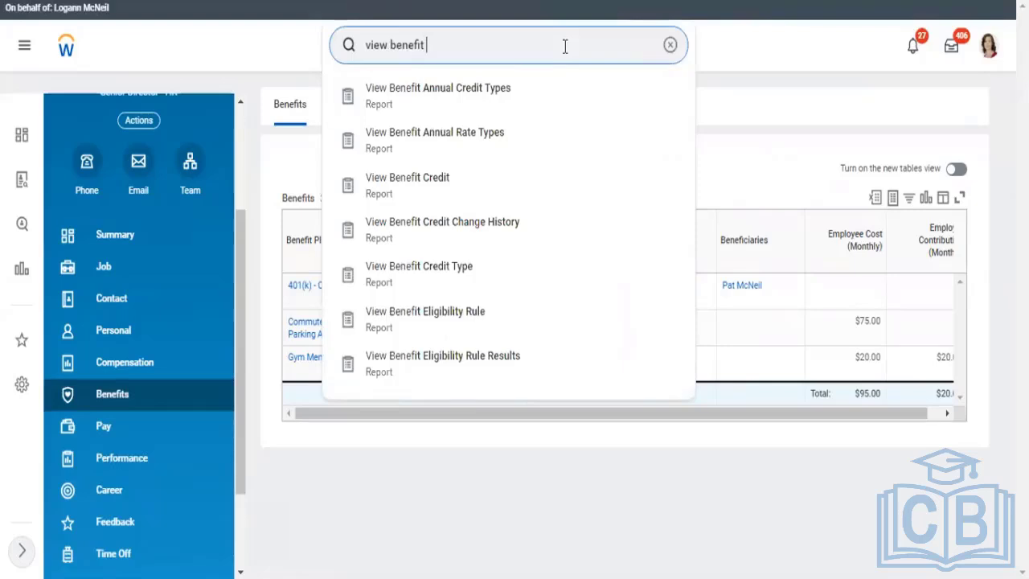
type(" plab")
key("BackSpace")
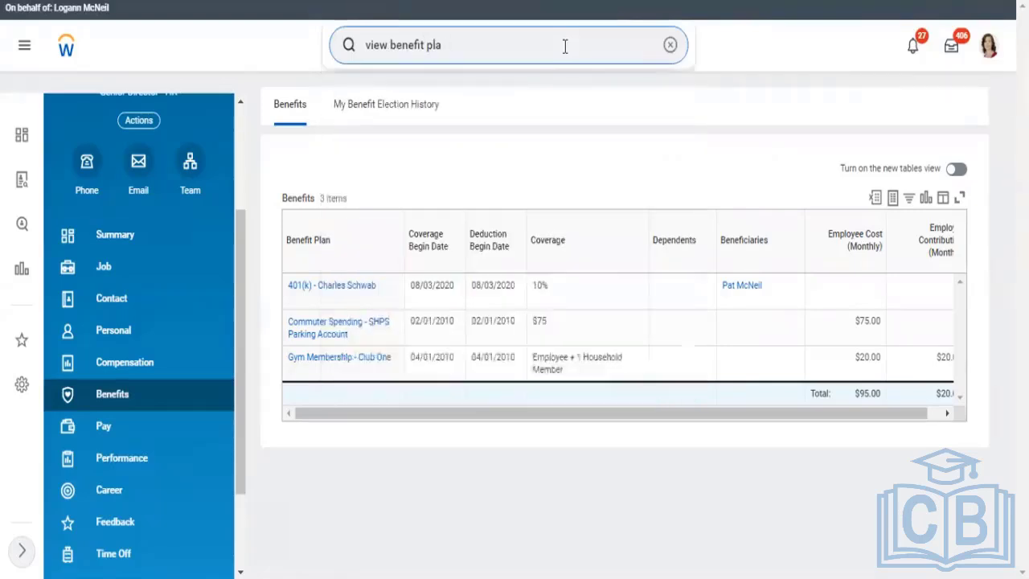
type("n")
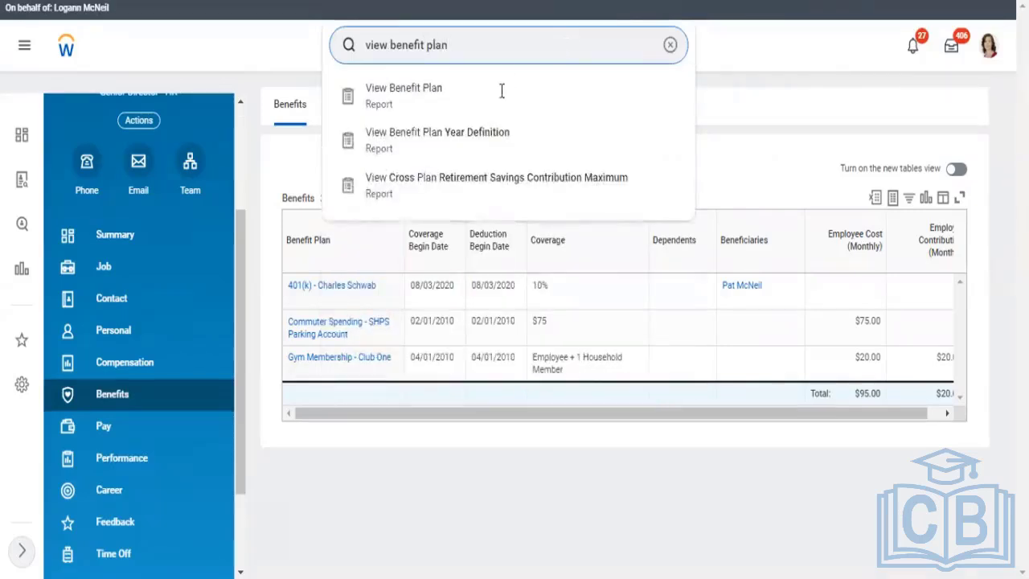
left_click(430, 86)
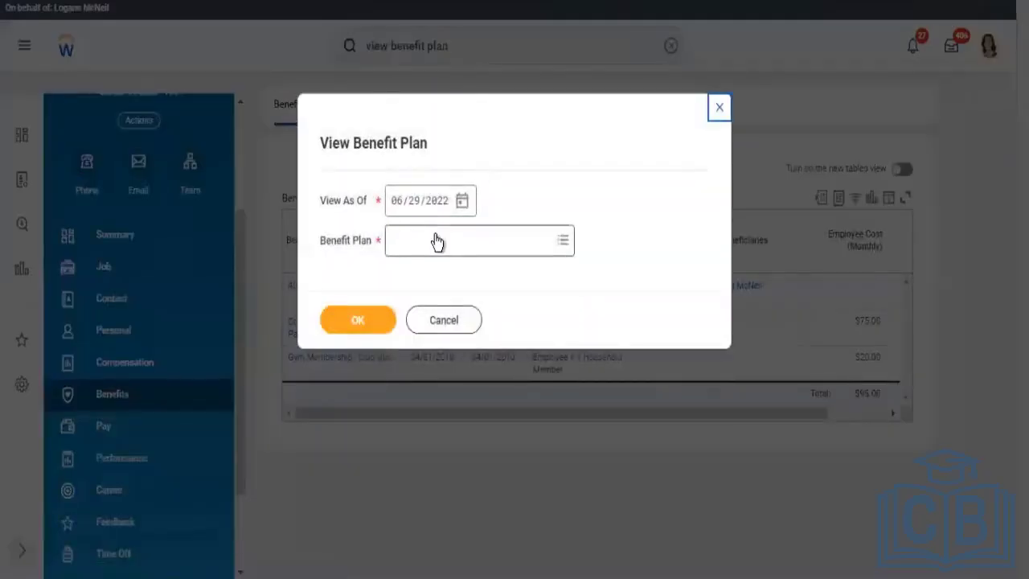
Step: Browse the list of all benefit plans in the View Benefit Plan prompt, then cancel the report
left_click(444, 241)
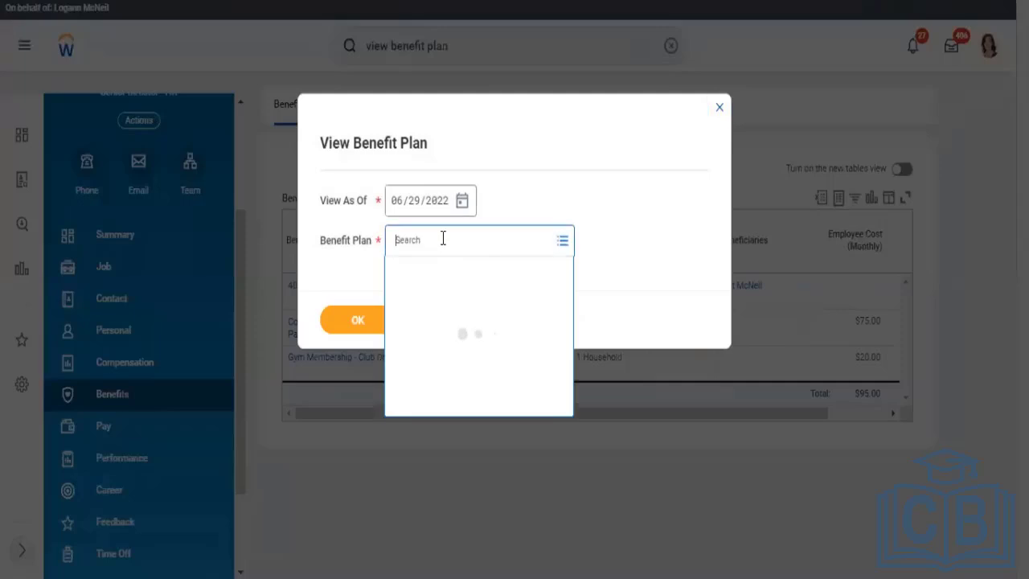
left_click(453, 272)
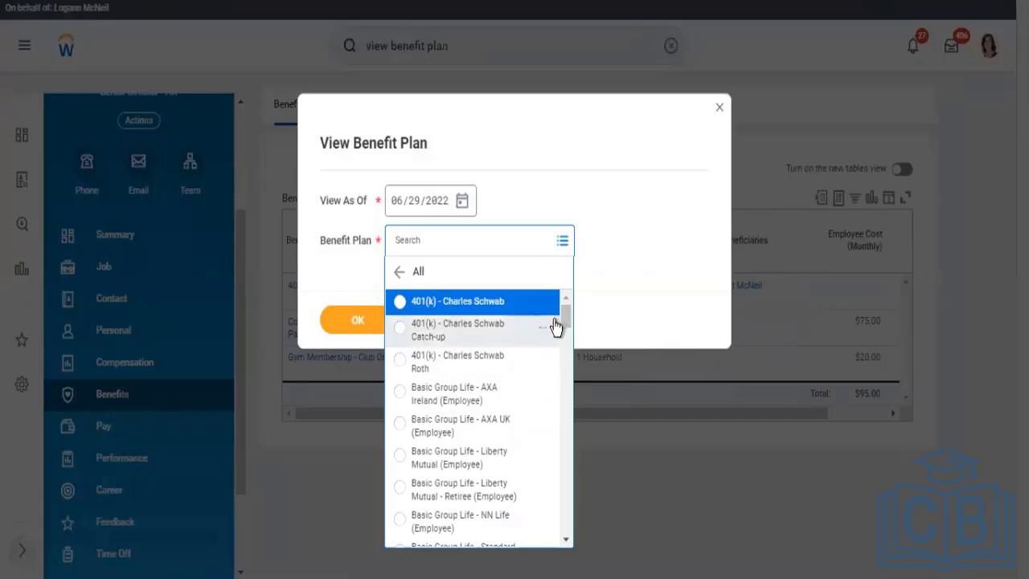
mouse_move(562, 316)
left_mouse_down()
mouse_move(561, 578)
mouse_move(563, 441)
mouse_move(592, 202)
left_mouse_up()
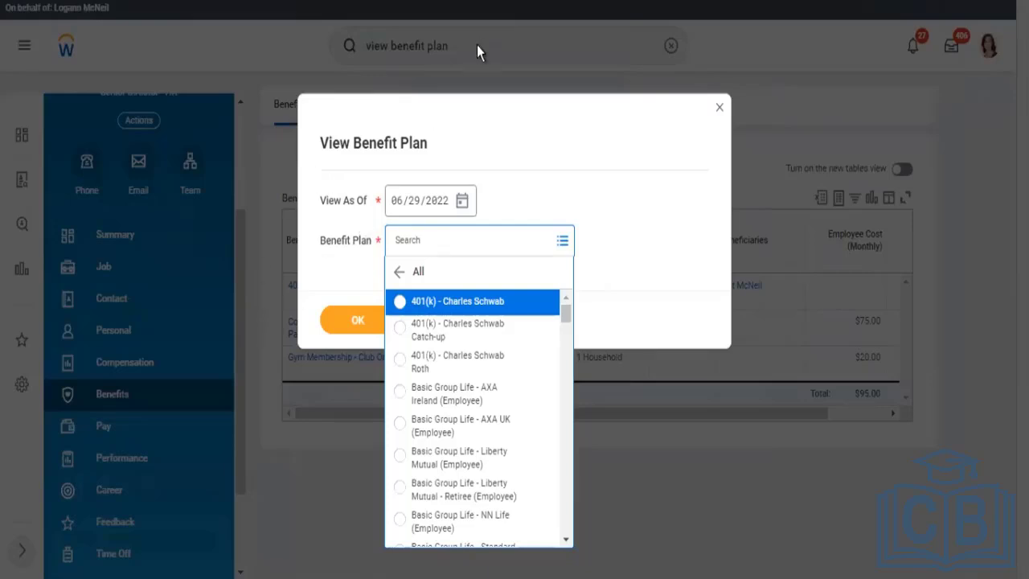
left_click(442, 55)
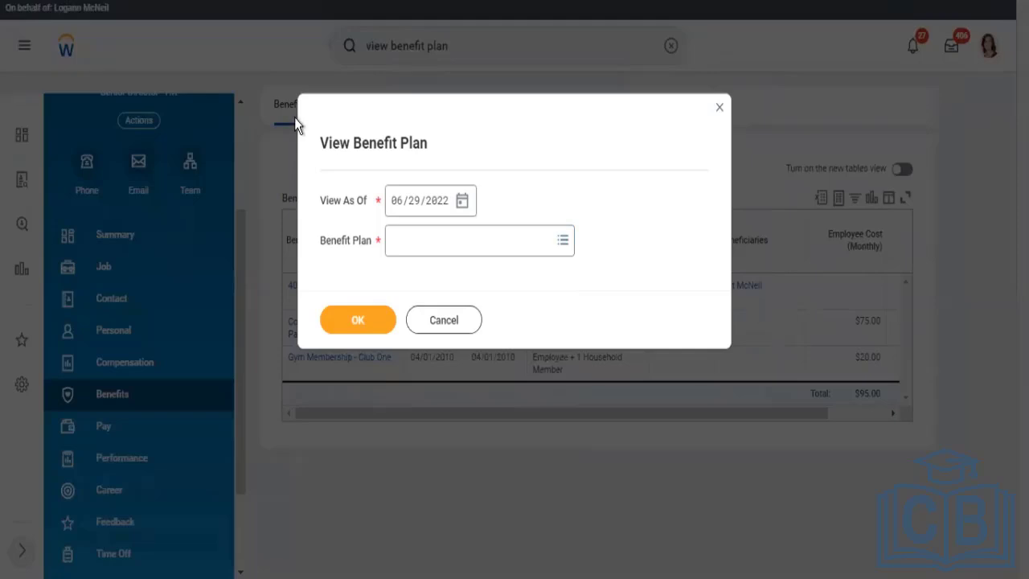
left_click(447, 327)
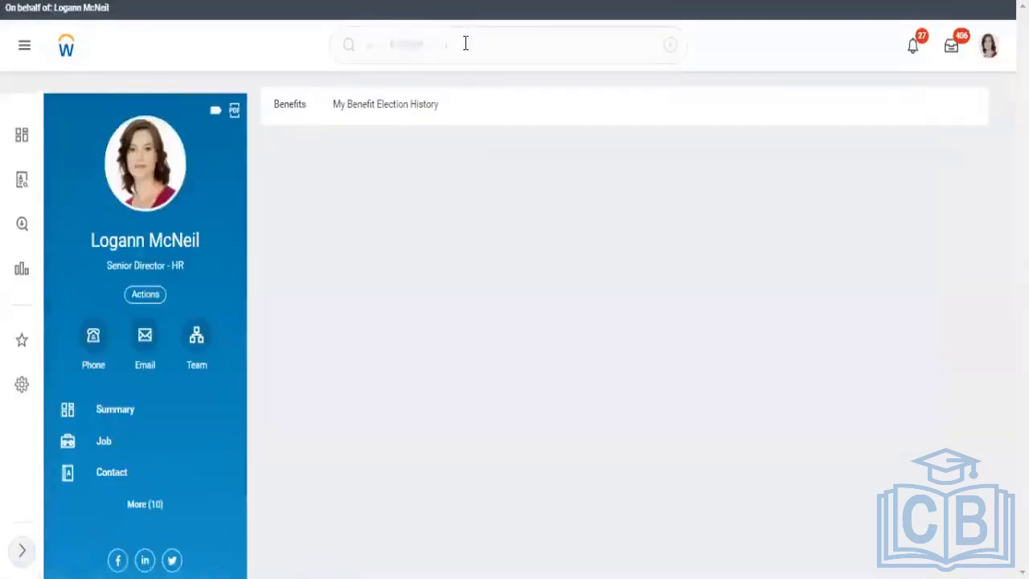
left_click(466, 43)
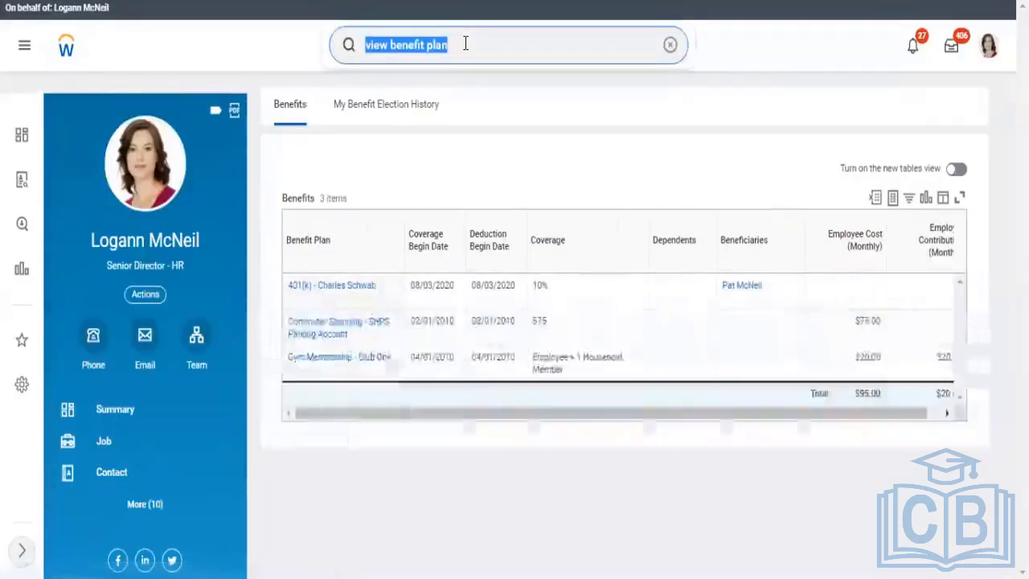
type("create ")
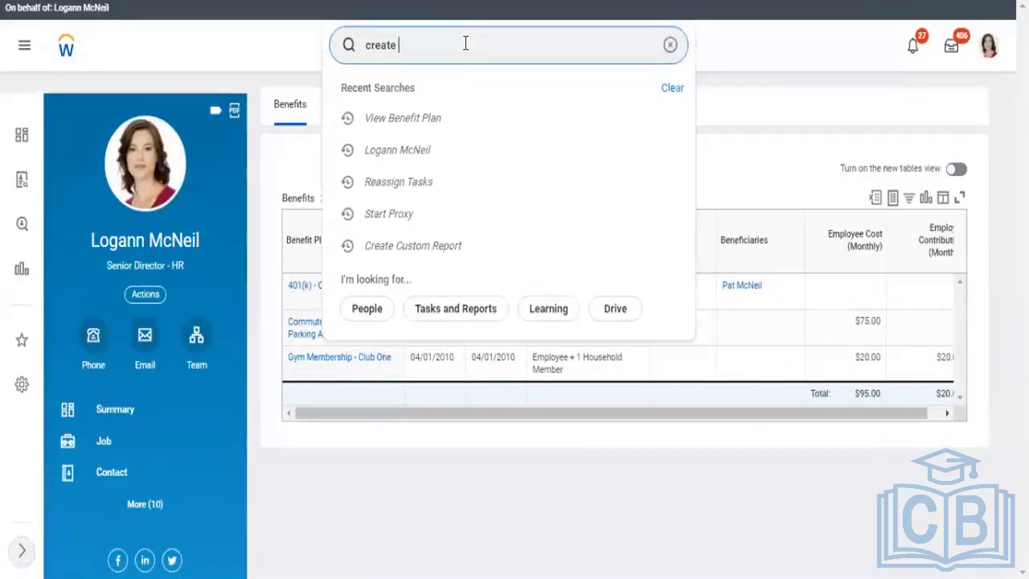
type("cust")
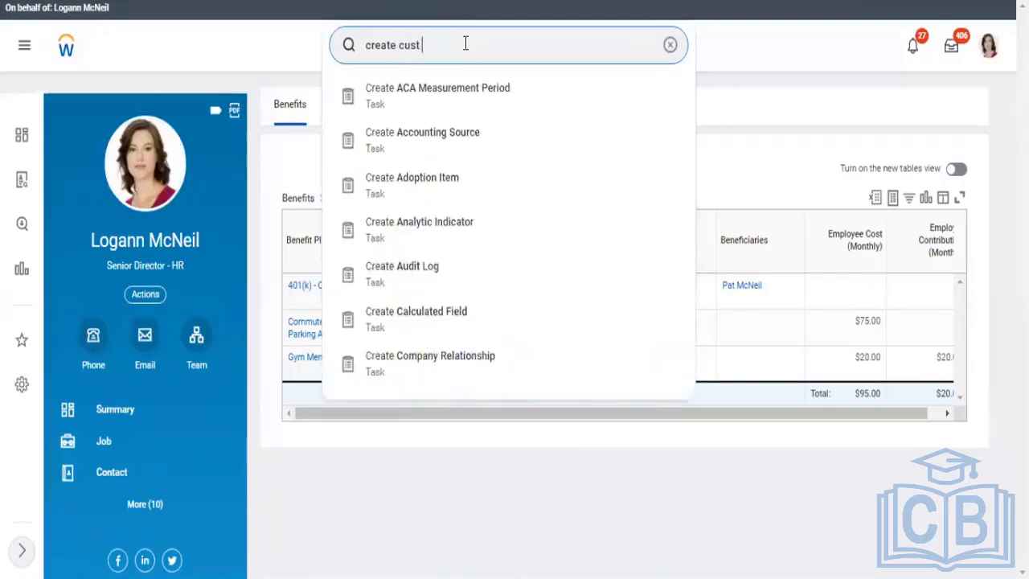
type(" report")
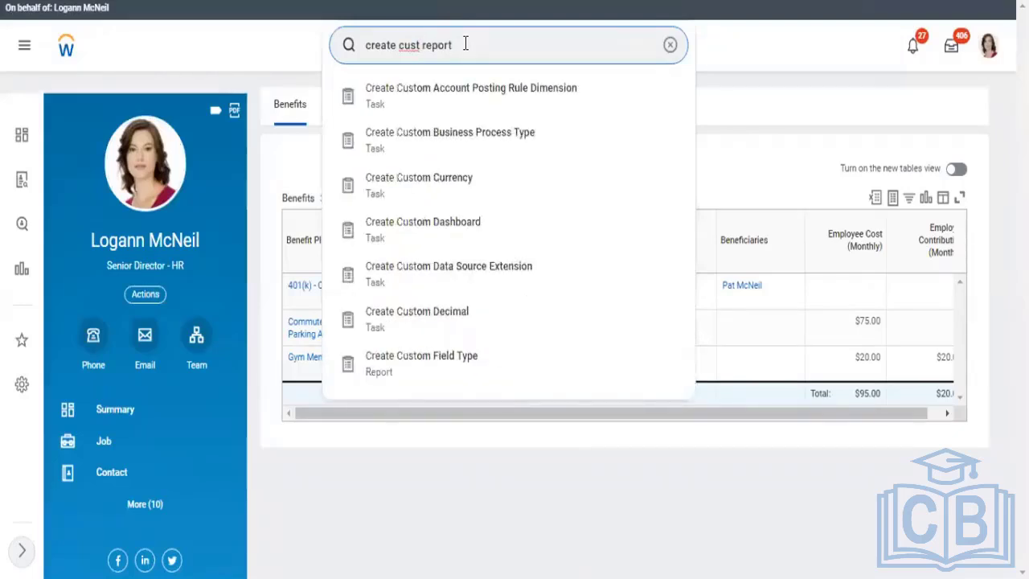
left_click(418, 95)
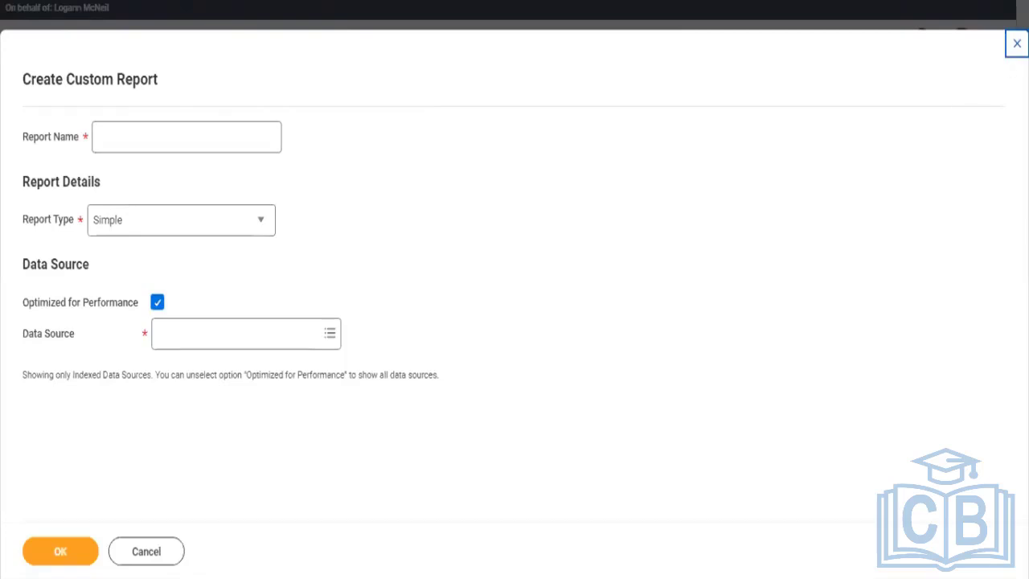
left_click(1017, 44)
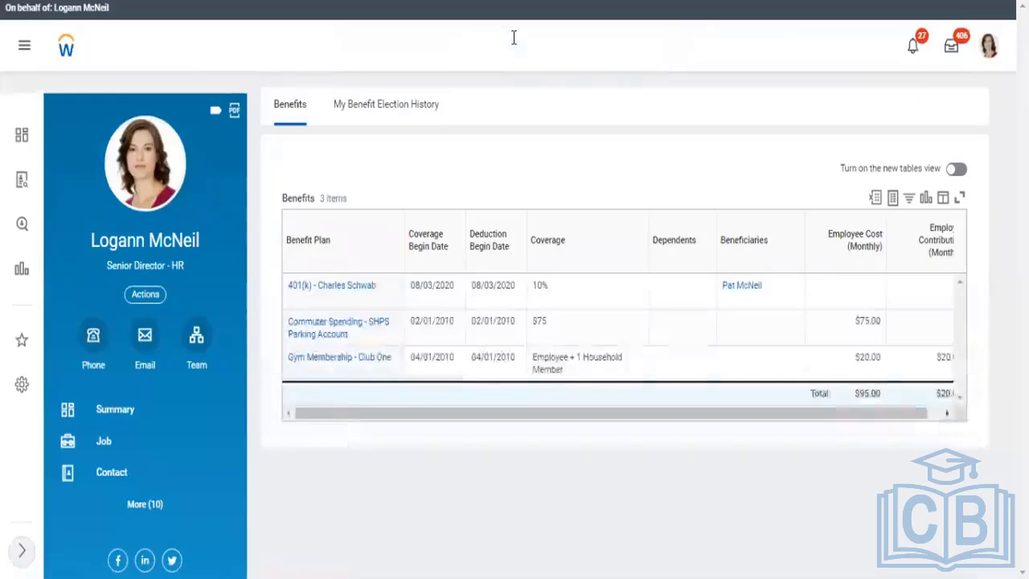
Step: Search for existing report definitions with "rd:CR - employee"
left_click(513, 37)
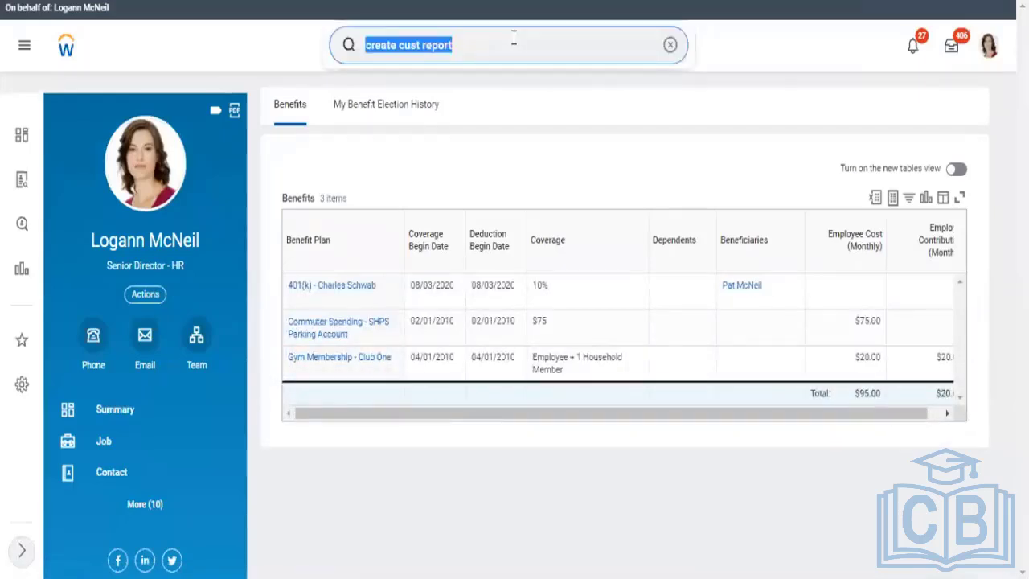
type("rd")
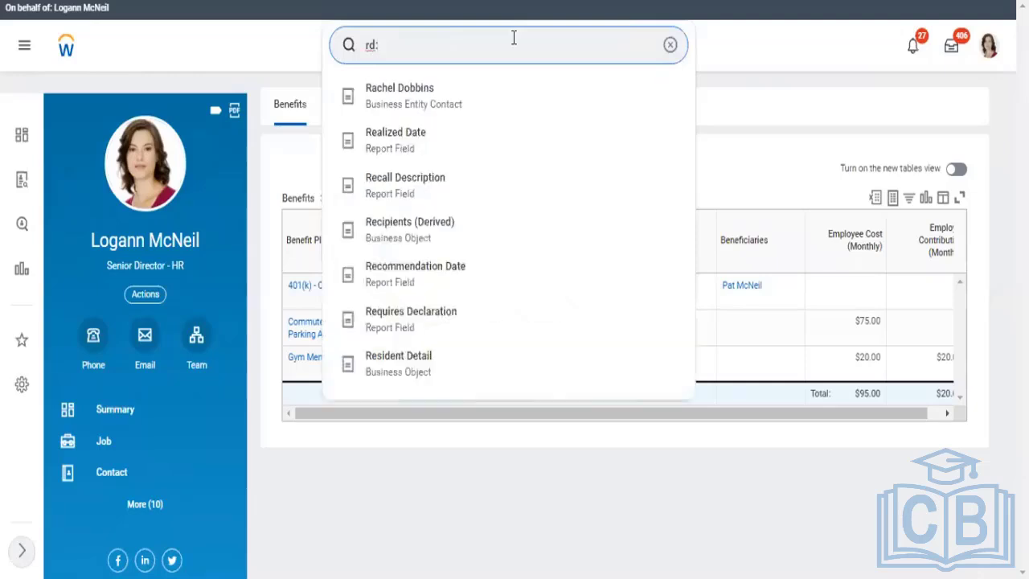
type(":CR")
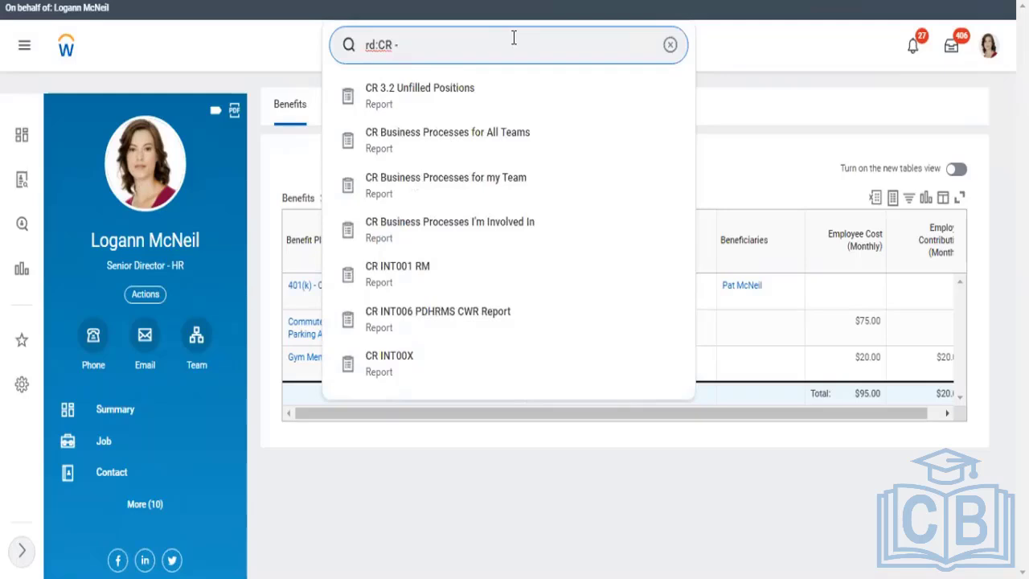
type(" - employee")
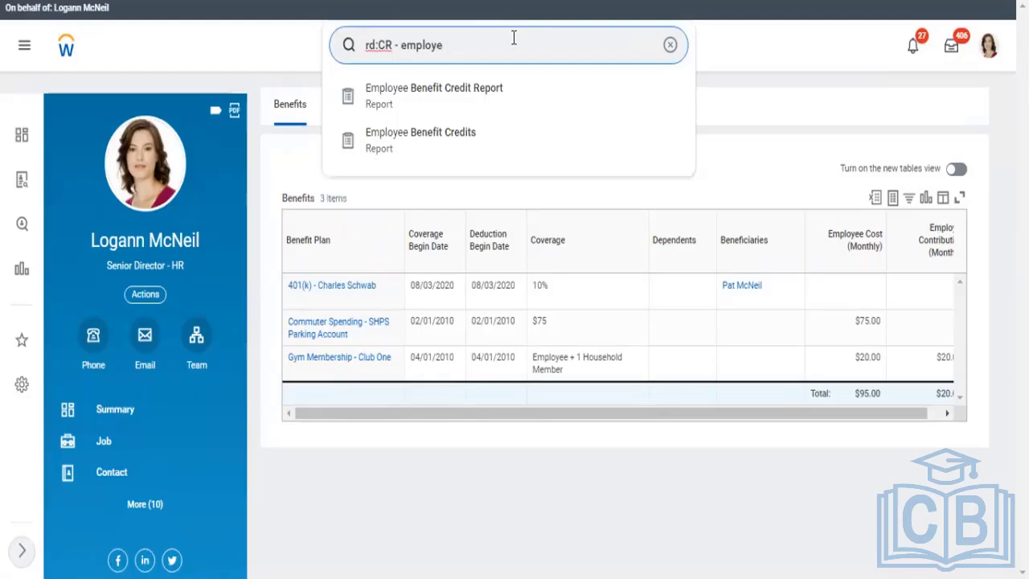
Step: Change the report definition search to "rd:CR - worker"
key("BackSpace")
key("BackSpace")
key("BackSpace")
key("BackSpace")
key("BackSpace")
key("BackSpace")
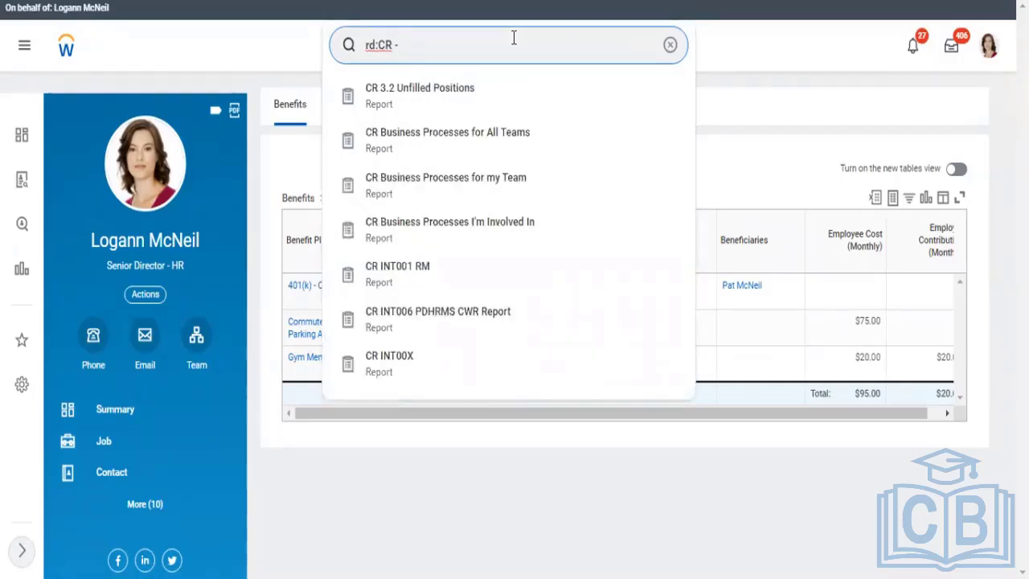
type("worker")
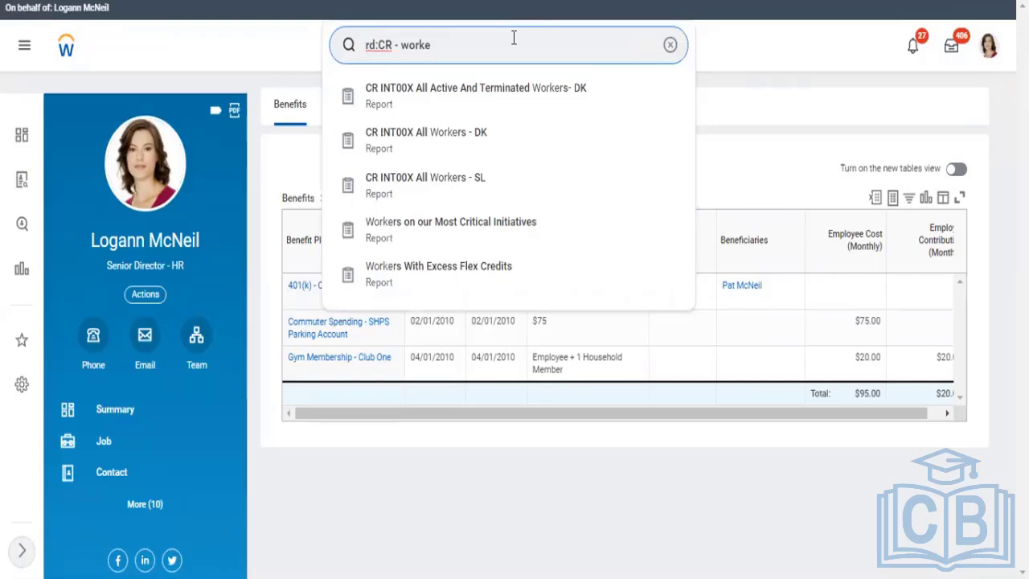
Step: Change the report definition search to look for "active" after the "rd:CR" prefix
key("BackSpace")
key("BackSpace")
key("BackSpace")
key("BackSpace")
key("BackSpace")
key("BackSpace")
key("BackSpace")
type("active")
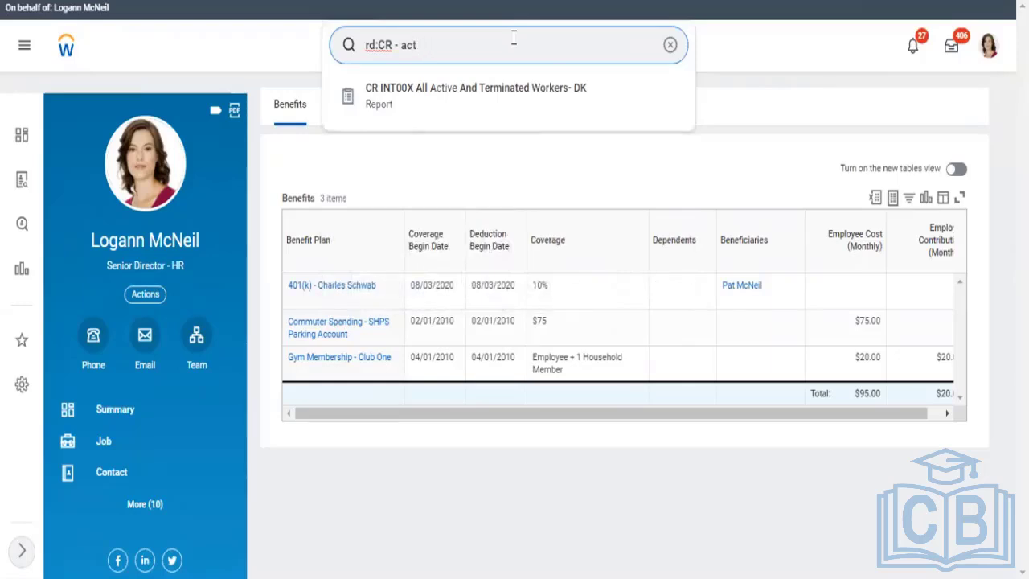
Step: Replace the search with "create cust report" and open the Create Custom Report task
key("BackSpace")
key("BackSpace")
key("BackSpace")
key("BackSpace")
key("BackSpace")
key("BackSpace")
key("BackSpace")
key("BackSpace")
key("BackSpace")
key("BackSpace")
key("BackSpace")
type("e")
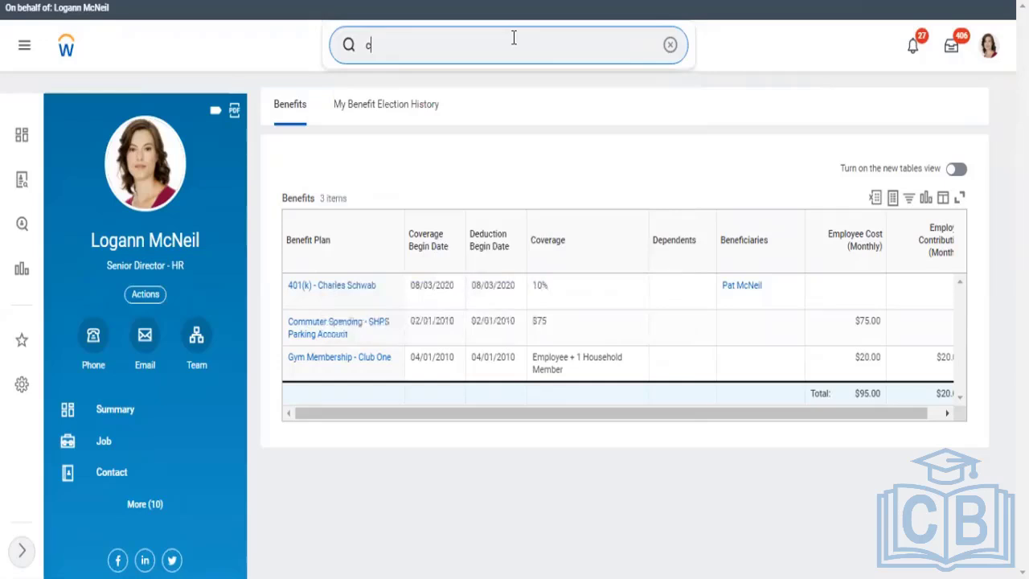
key("BackSpace")
type("creat")
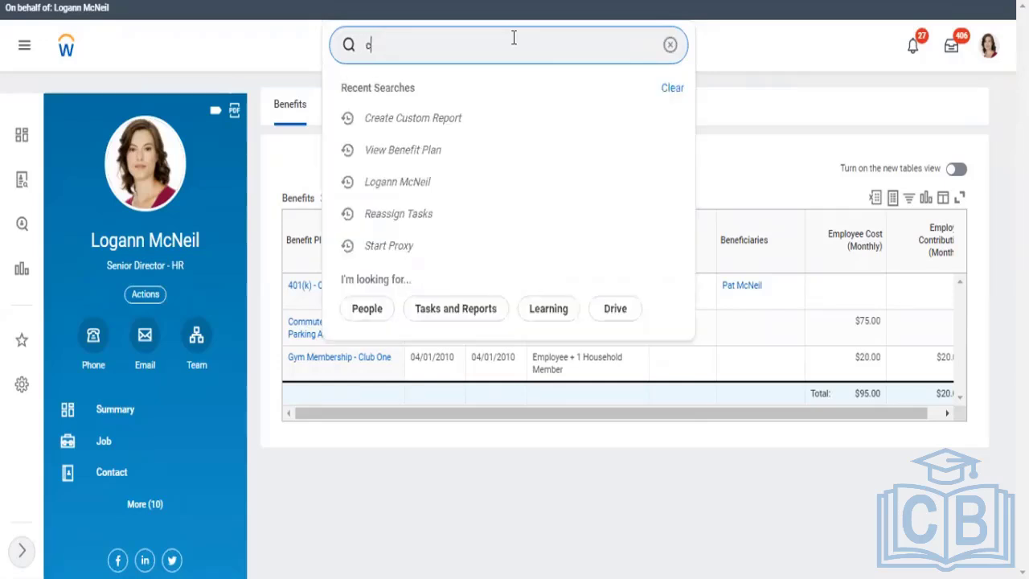
type("e ")
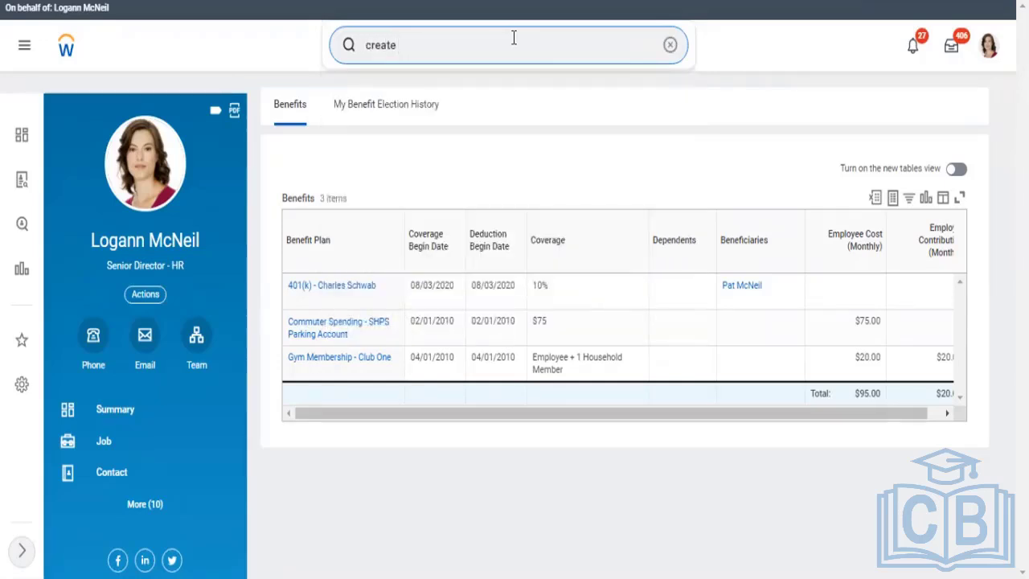
type("cust report")
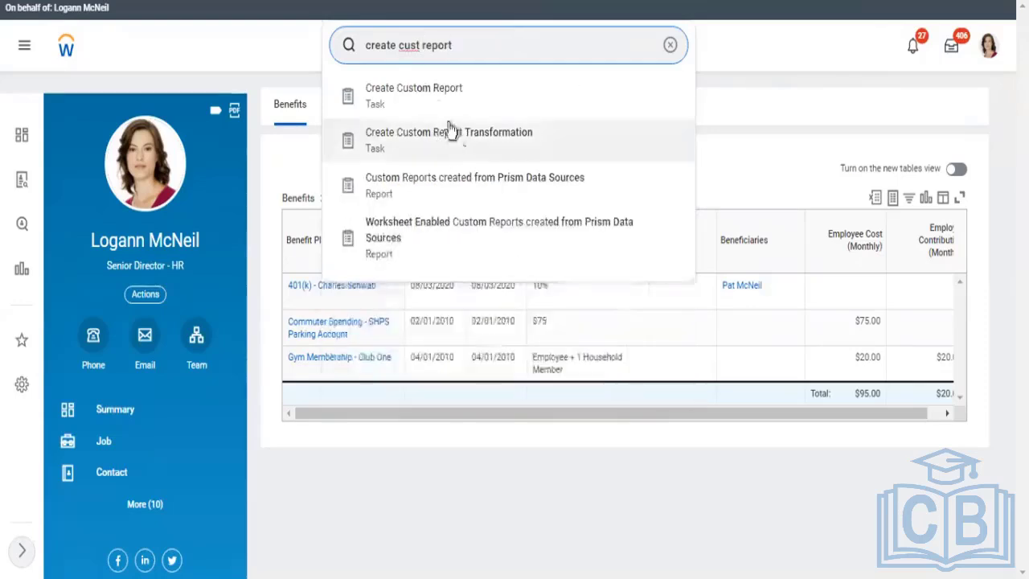
left_click(436, 96)
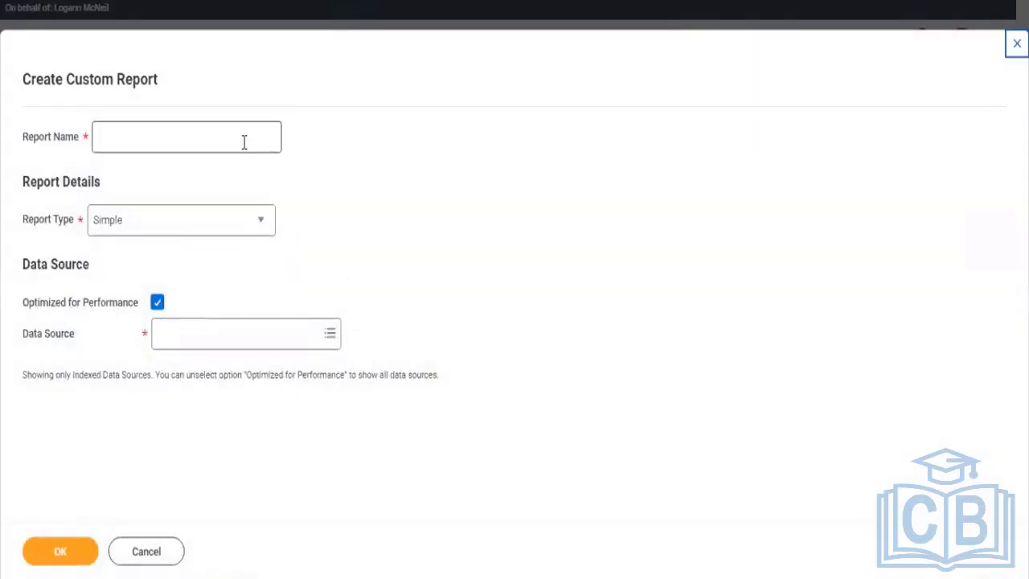
Step: Name the custom report "CR - All Employees Report" and set its report type to Advanced
left_click(244, 143)
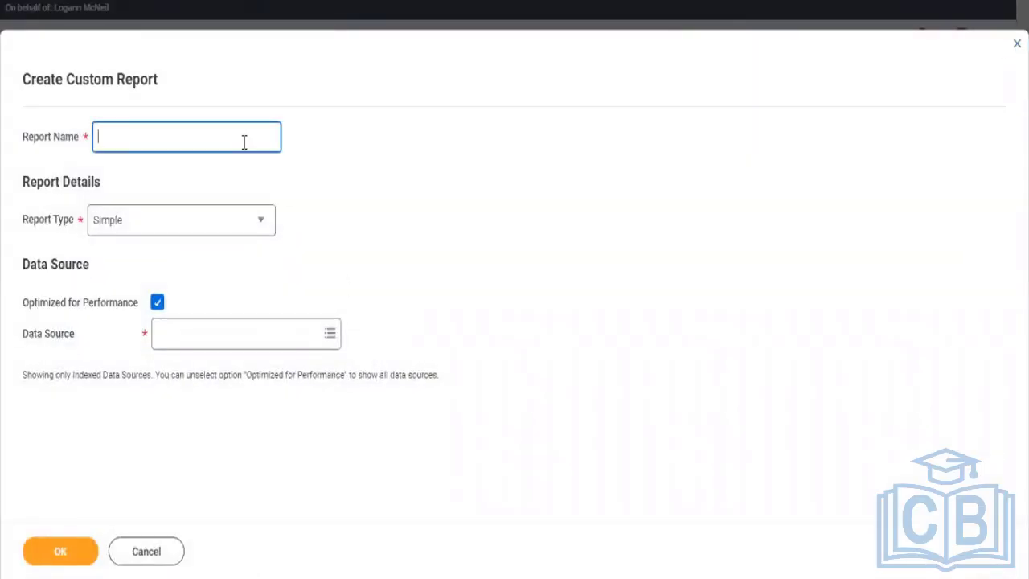
type("CR - All Employees")
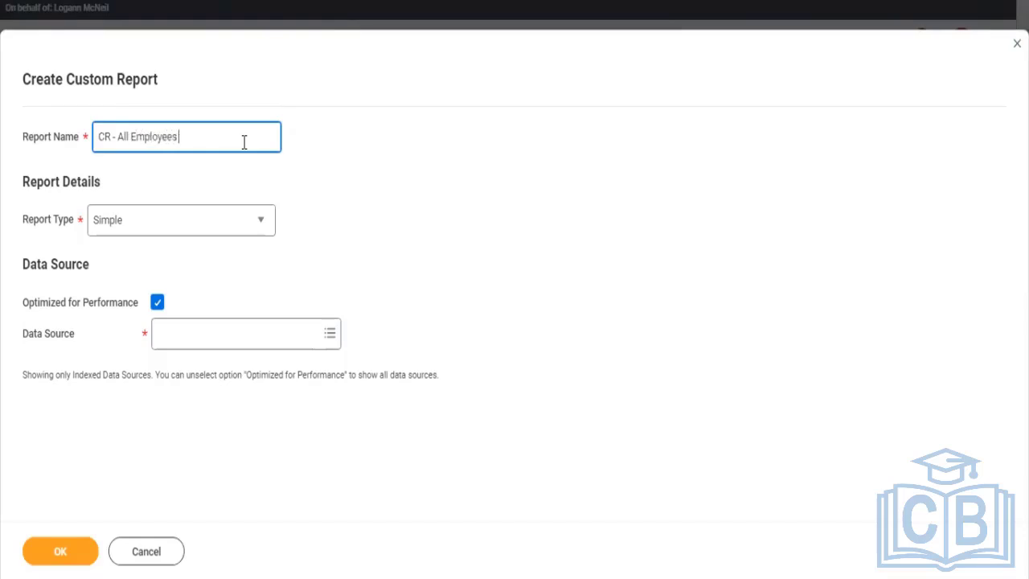
type(" Report")
left_click(169, 233)
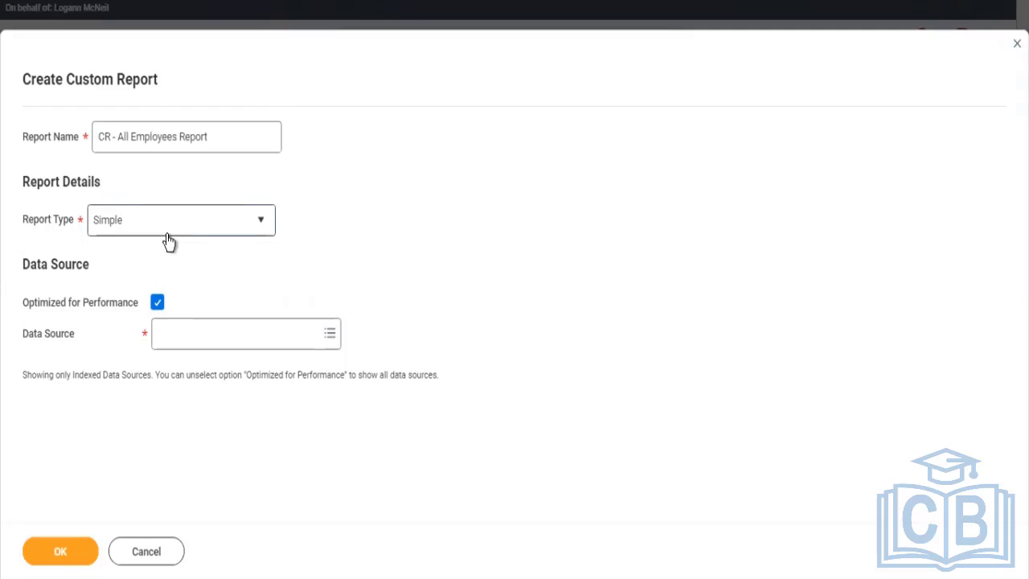
left_click(131, 274)
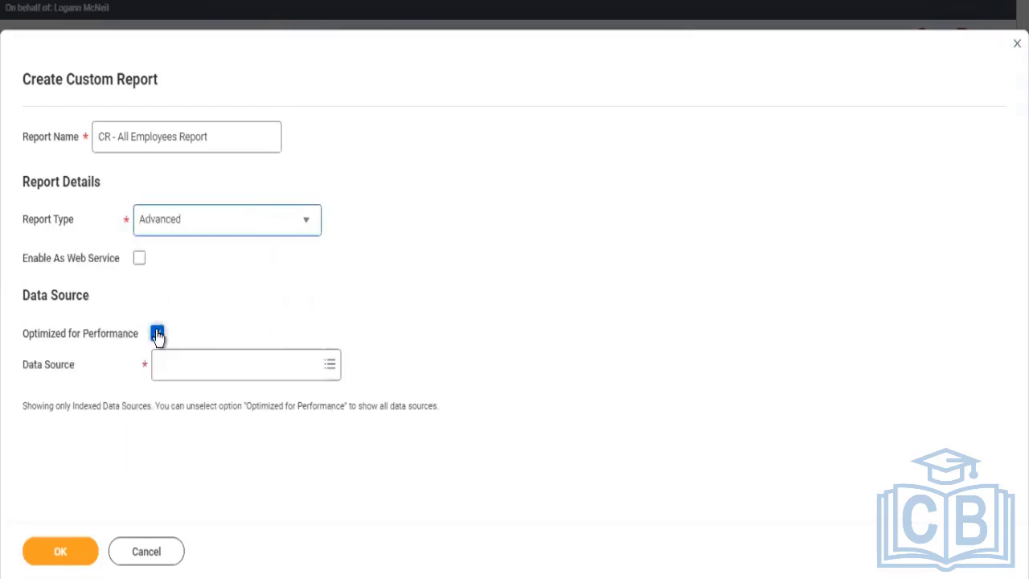
Step: Turn off Optimized for Performance, set the data source to All Active and Terminated Workers, and create the report
left_click(157, 335)
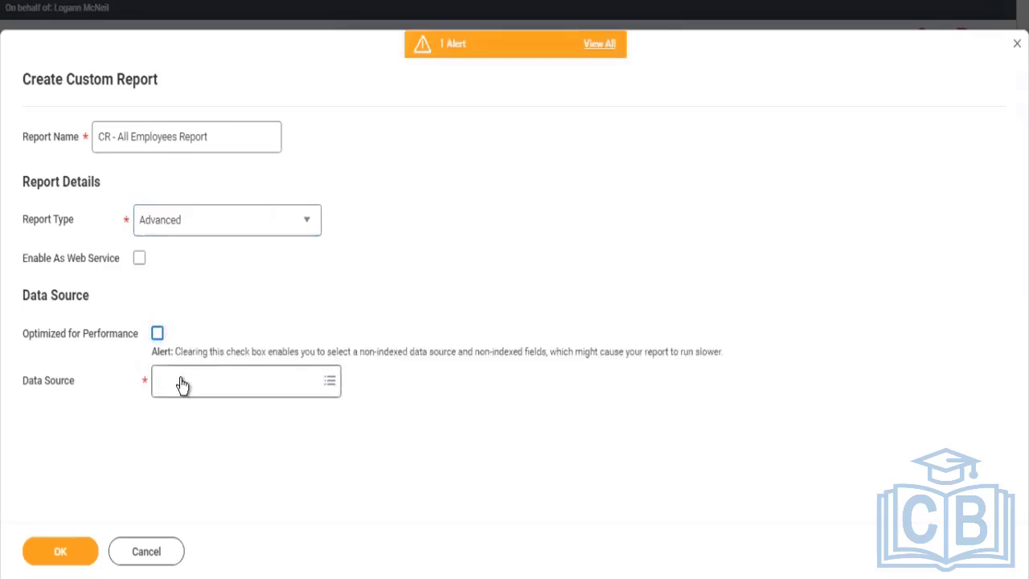
left_click(183, 380)
type("All activ")
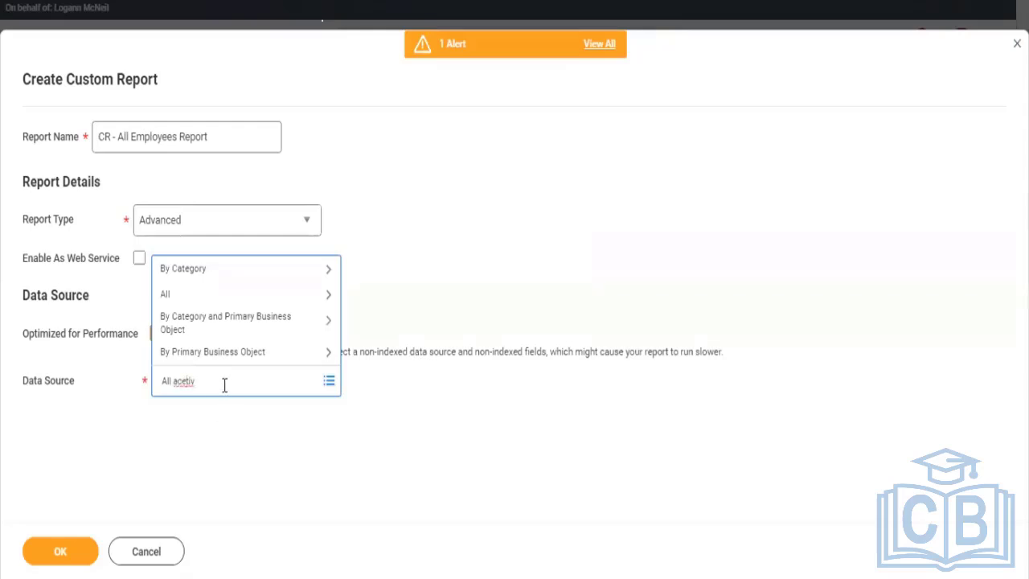
key("BackSpace")
key("BackSpace")
key("BackSpace")
type("tive and terminat")
key("Return")
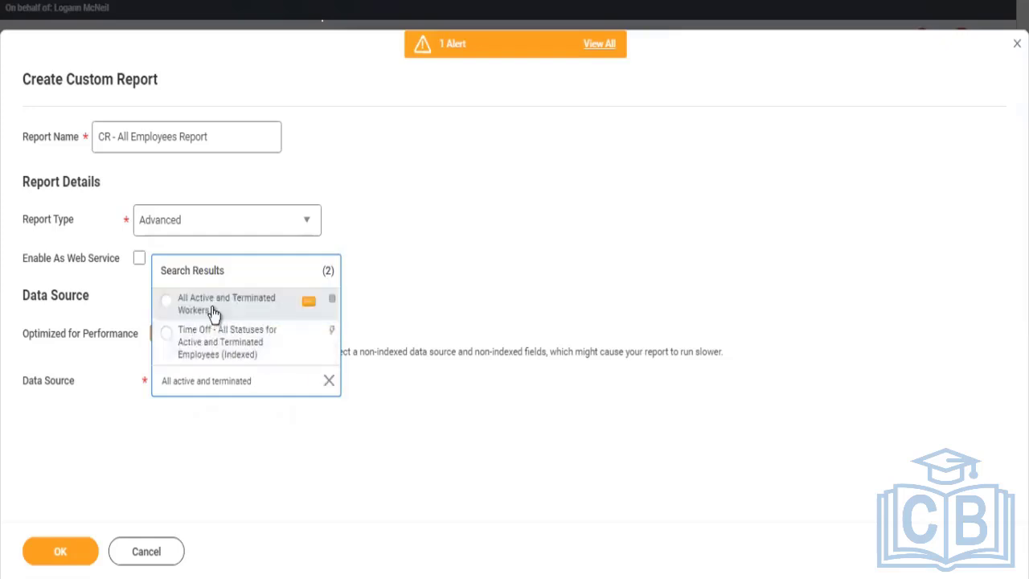
left_click(214, 312)
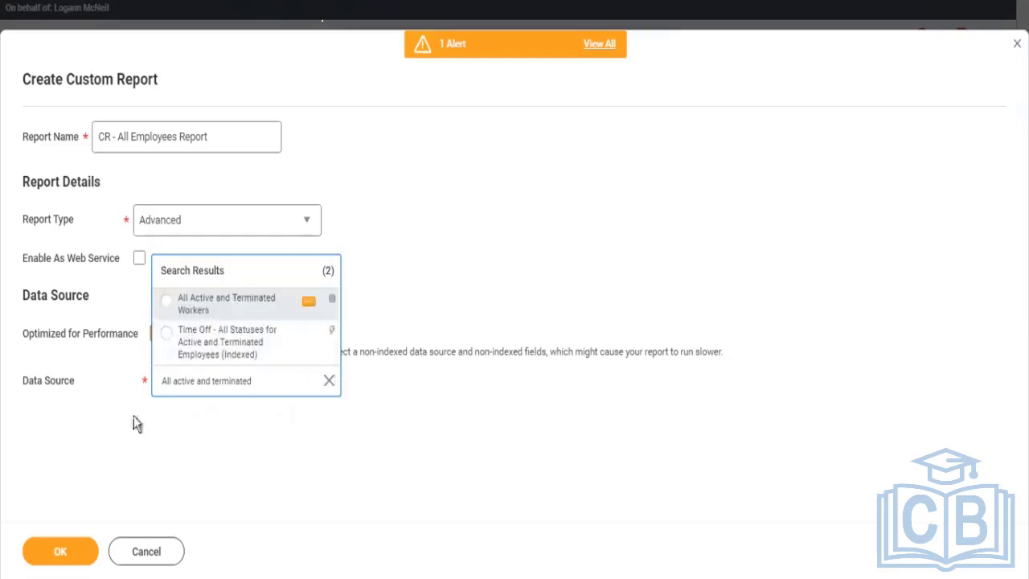
left_click(68, 553)
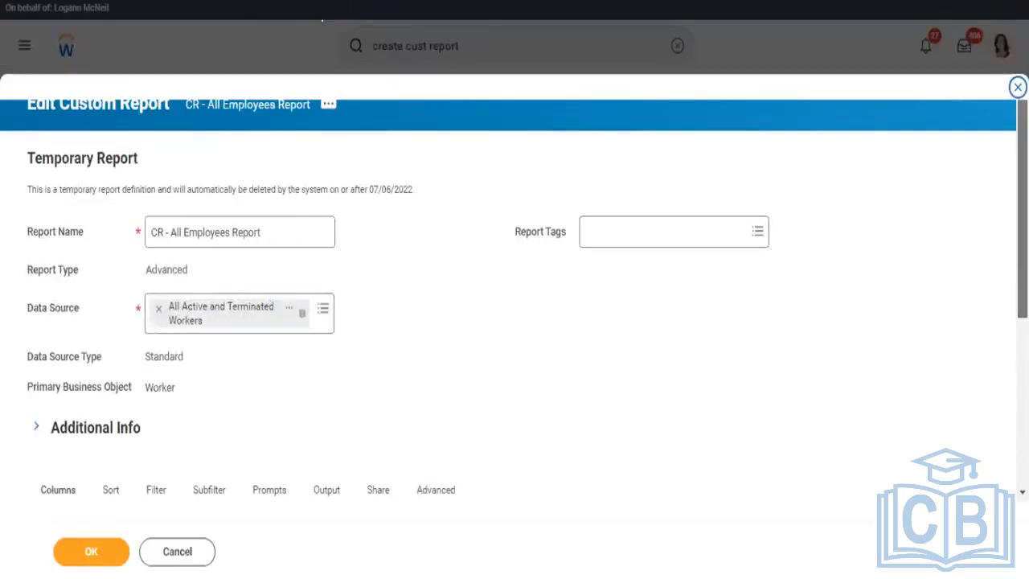
Step: Set the field of the report's first Worker column to Employee ID
scroll(514, 289, "down", 5)
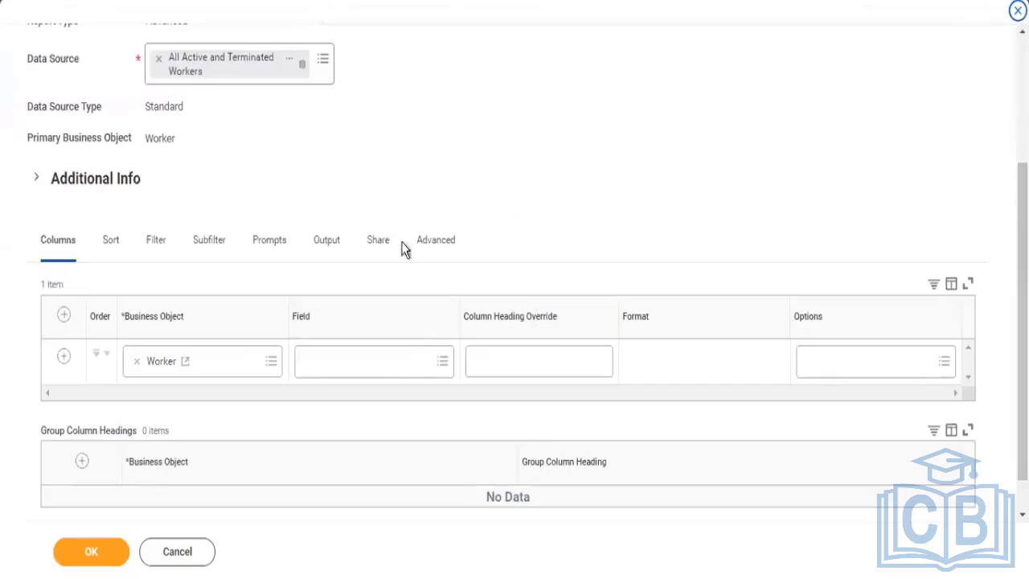
left_click(319, 361)
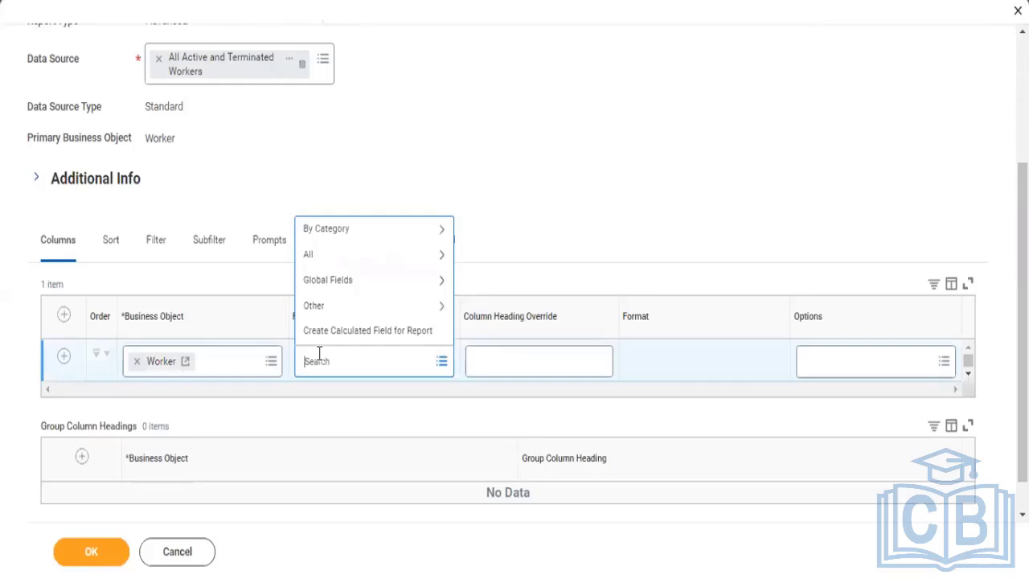
type("Employeed")
key("BackSpace")
type("ID")
key("Return")
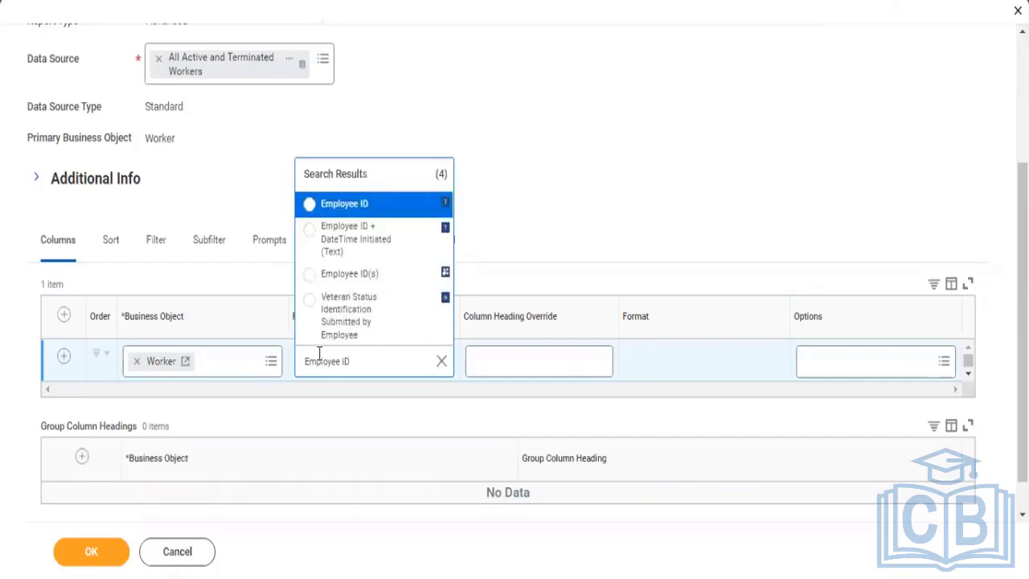
left_click(310, 207)
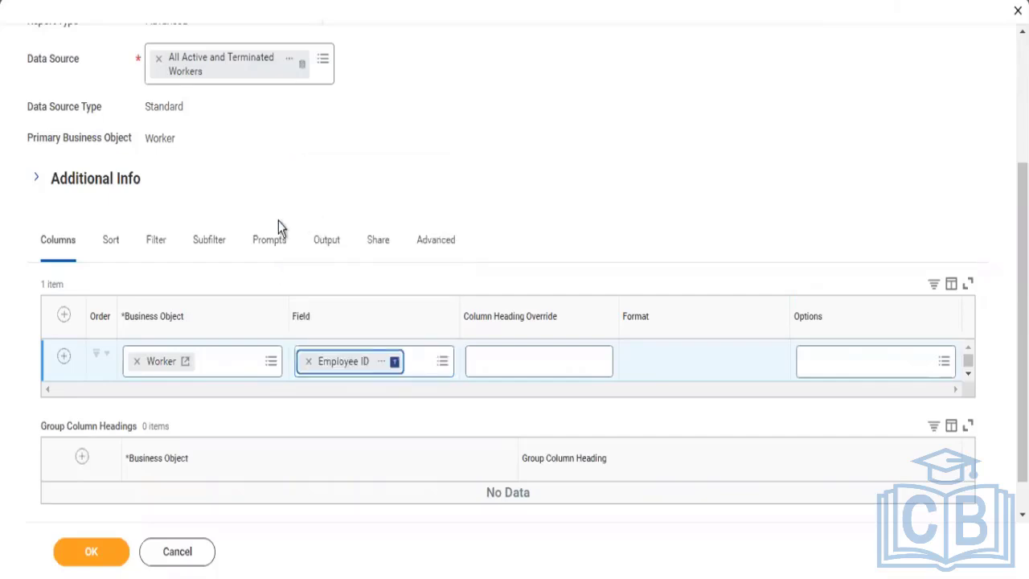
Step: Add a second report column below Employee ID that uses the Worker field
left_click(64, 358)
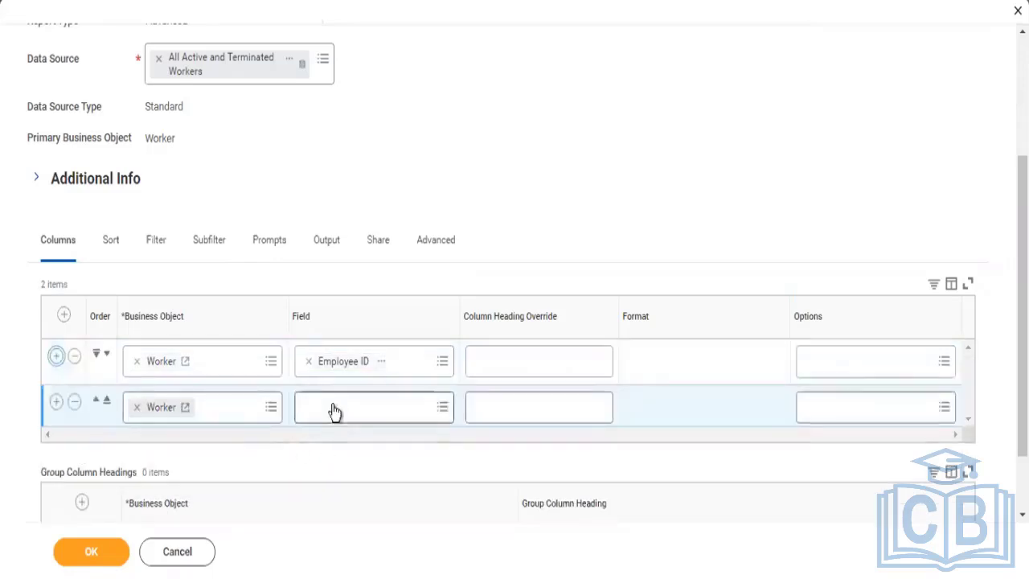
left_click(334, 410)
type("Work")
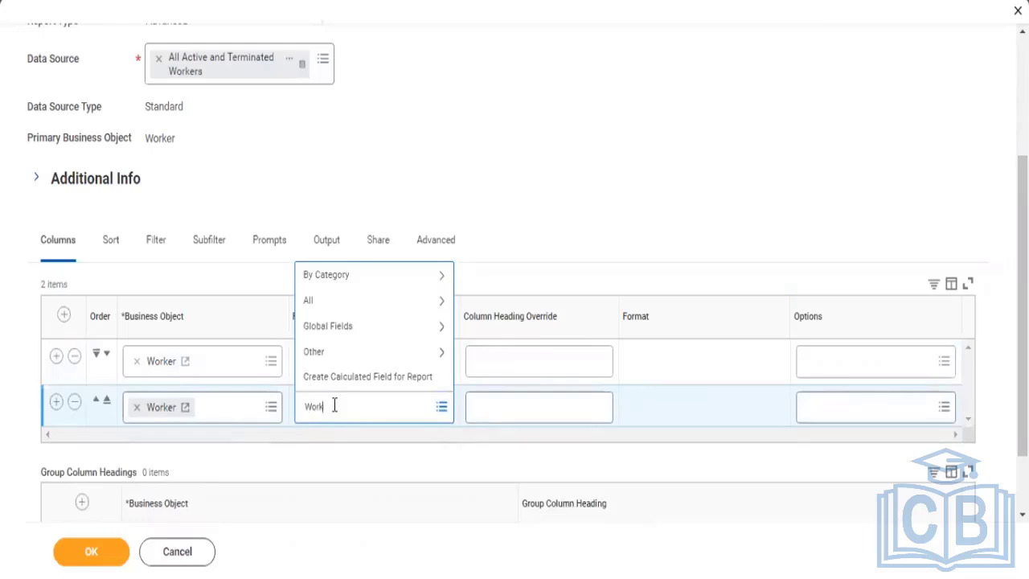
type("er")
key("Return")
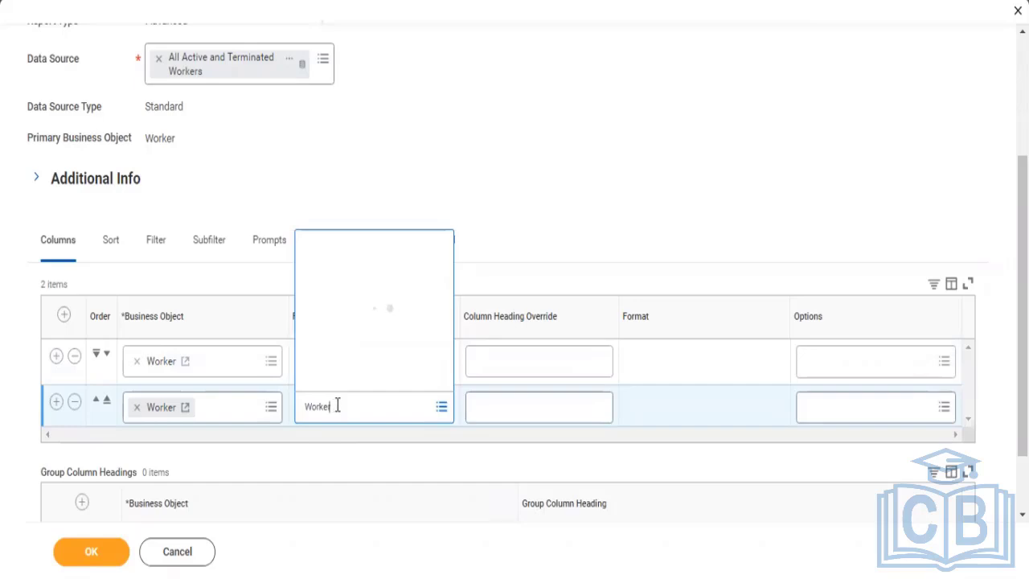
key("Return")
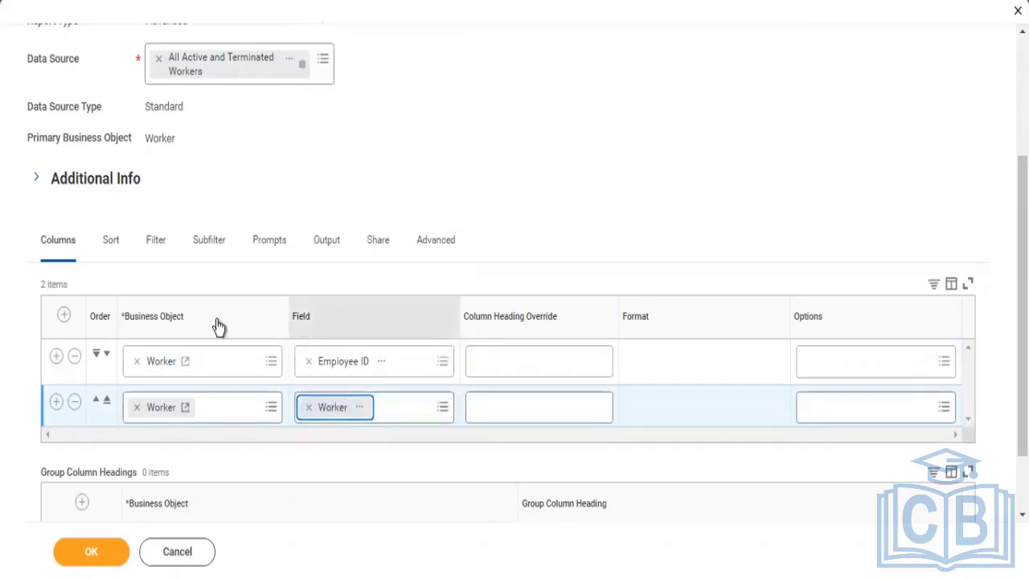
Step: Add a third report column below the Worker field that uses the Hire Date field
left_click(56, 402)
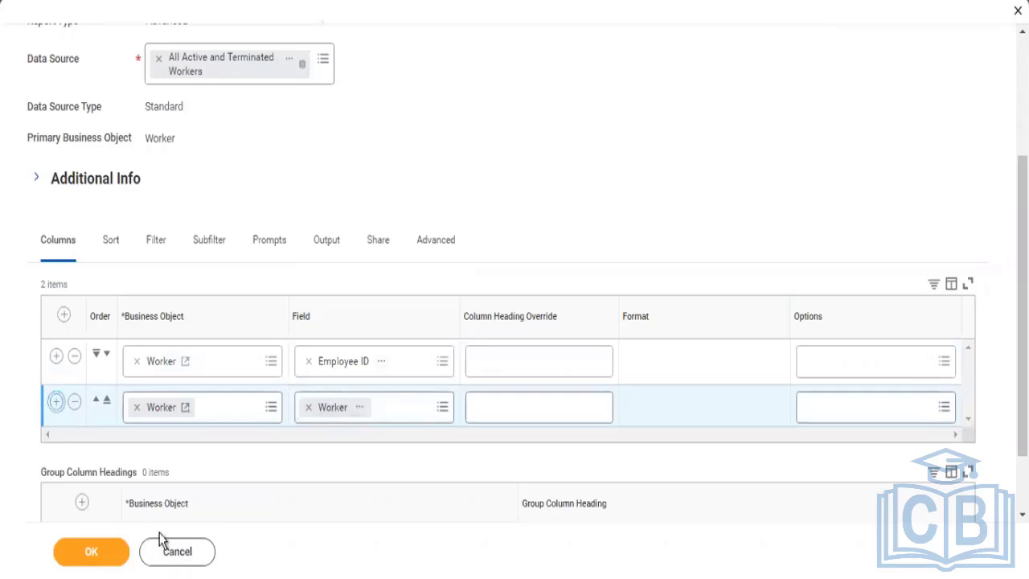
left_click(337, 451)
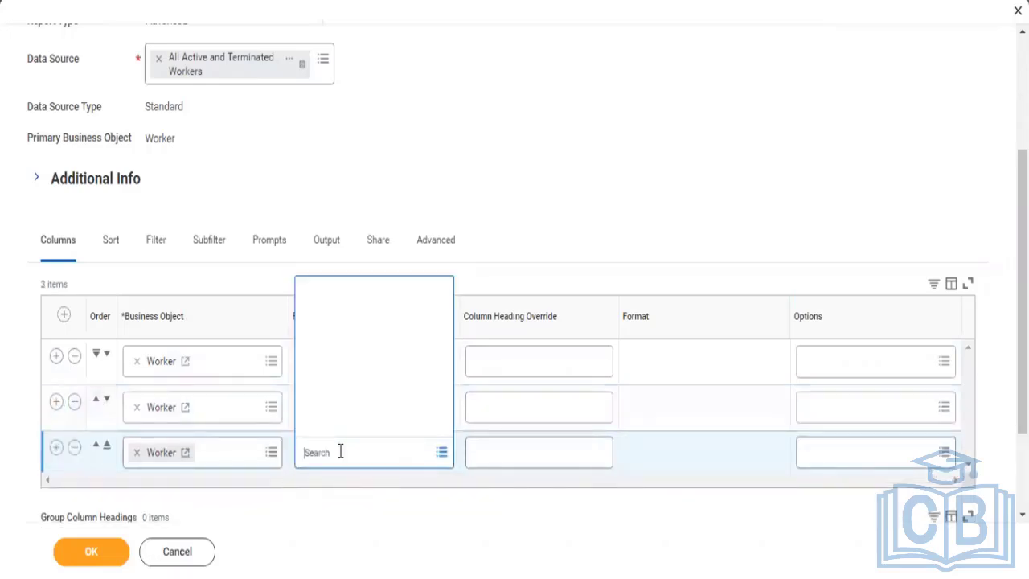
type("Hi")
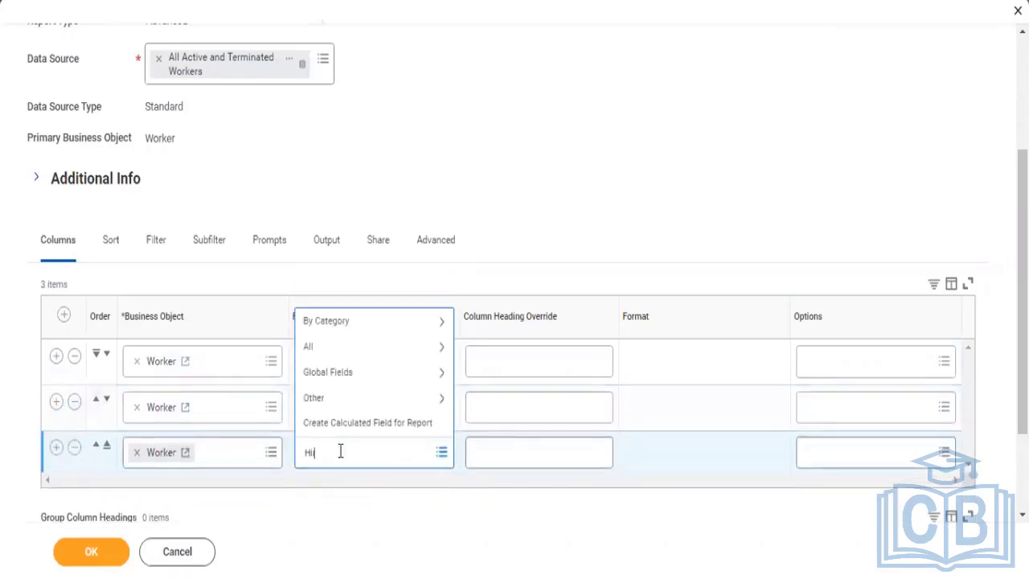
type("re Date")
key("Return")
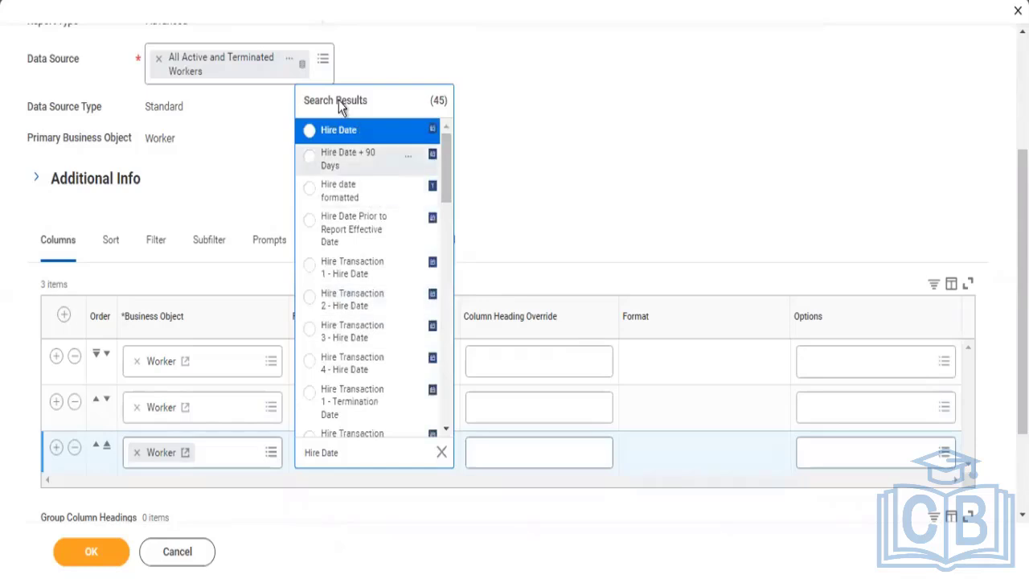
left_click(330, 132)
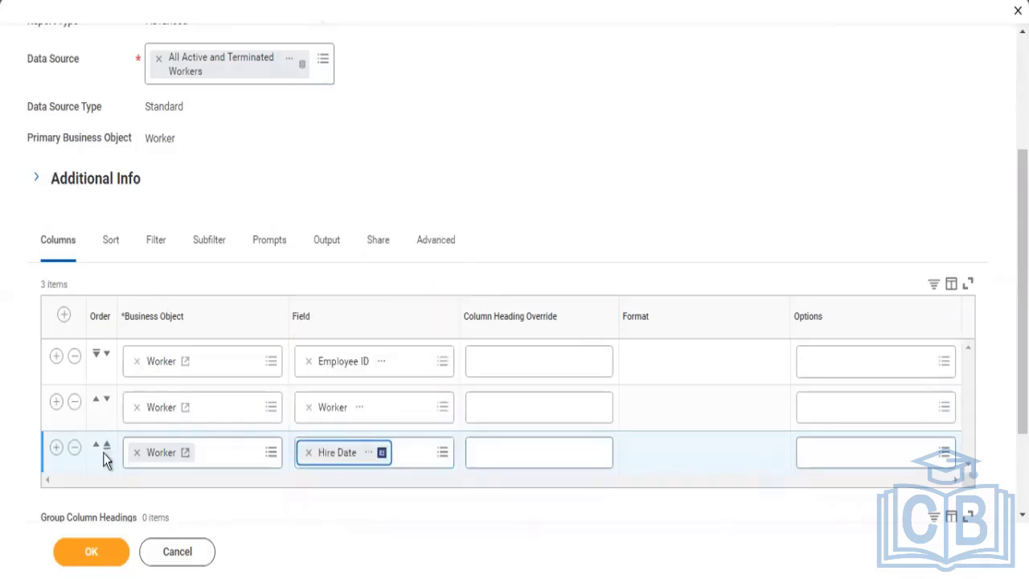
Step: Add a fourth report column, search its fields for "Sup Org", and choose Supervisory Organization
left_click(56, 448)
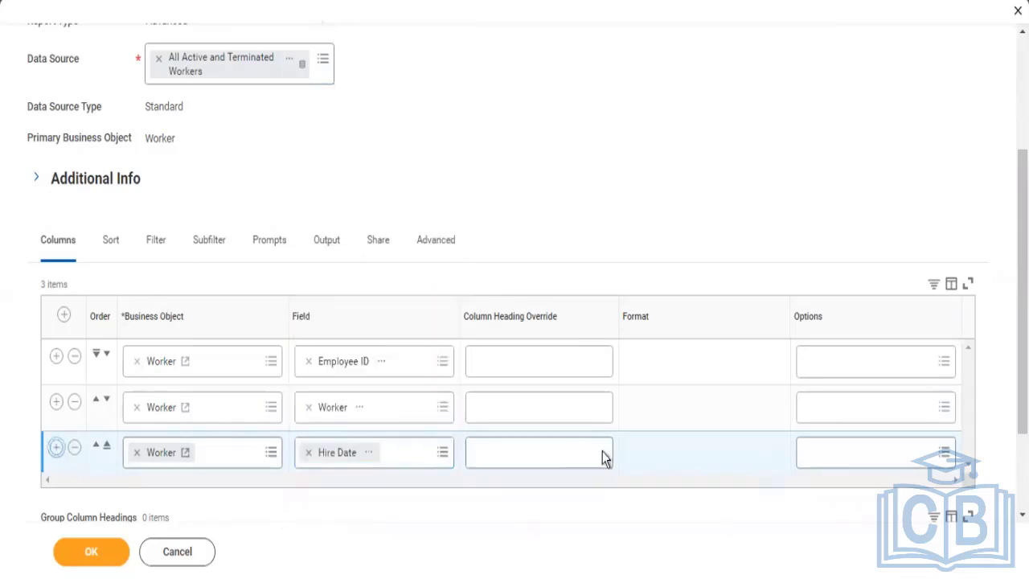
scroll(804, 196, "down", 3)
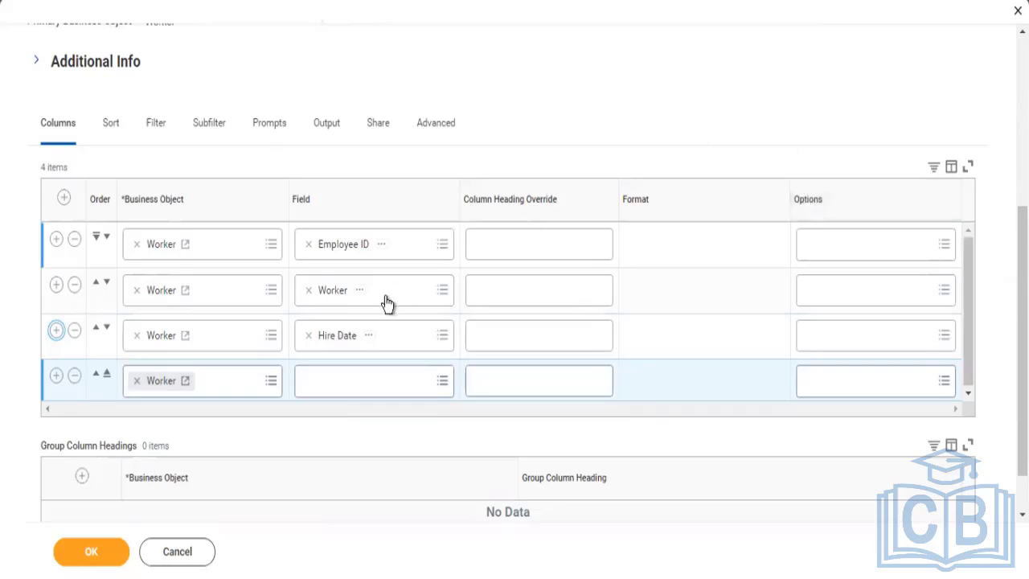
left_click(341, 385)
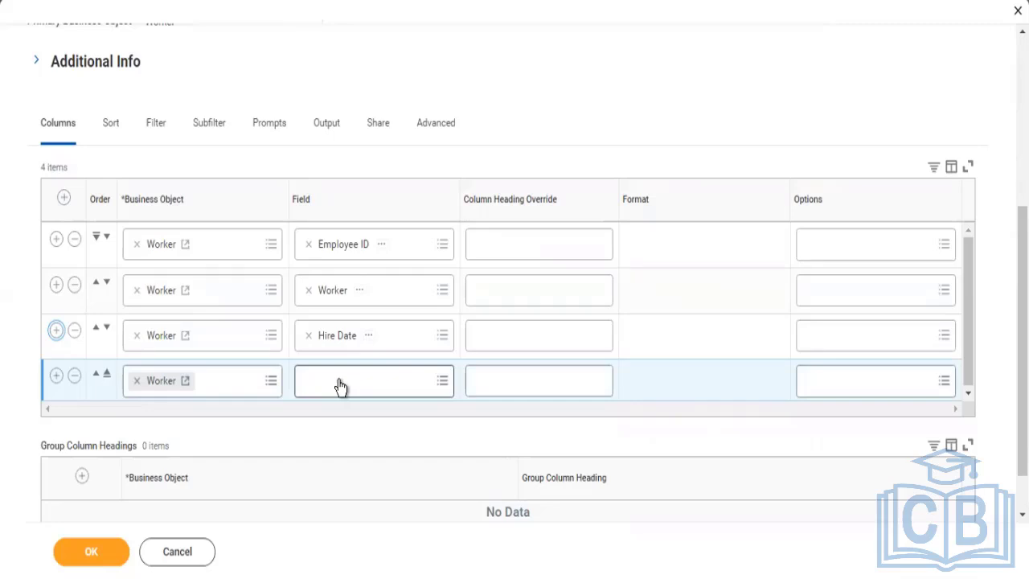
left_click(340, 380)
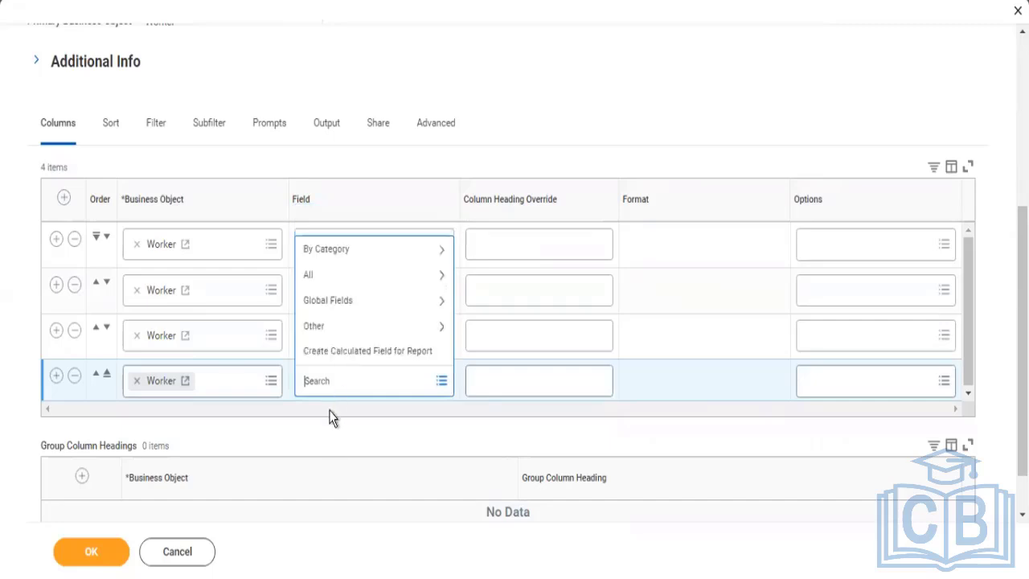
left_click(332, 417)
left_click(342, 376)
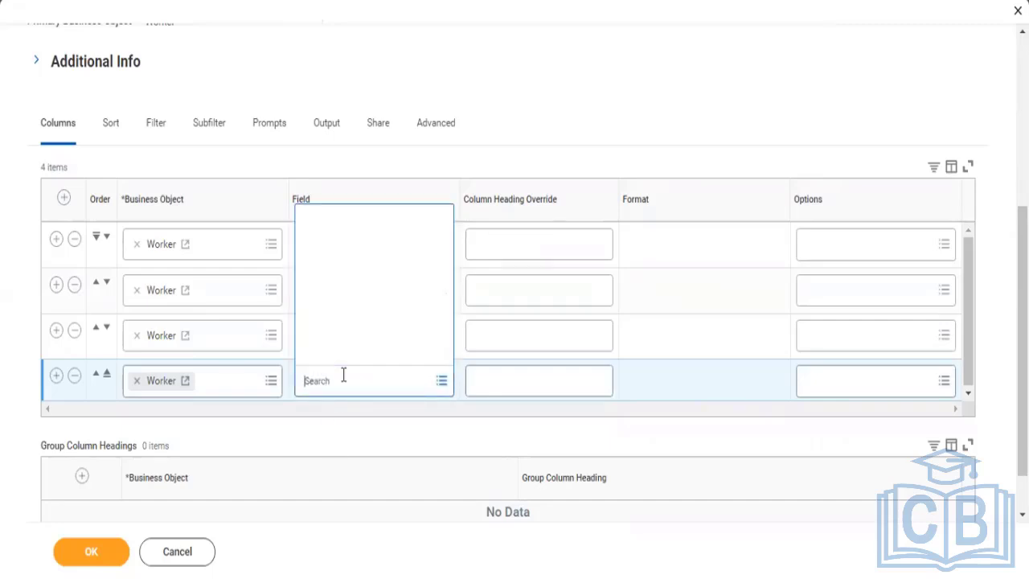
type("Su")
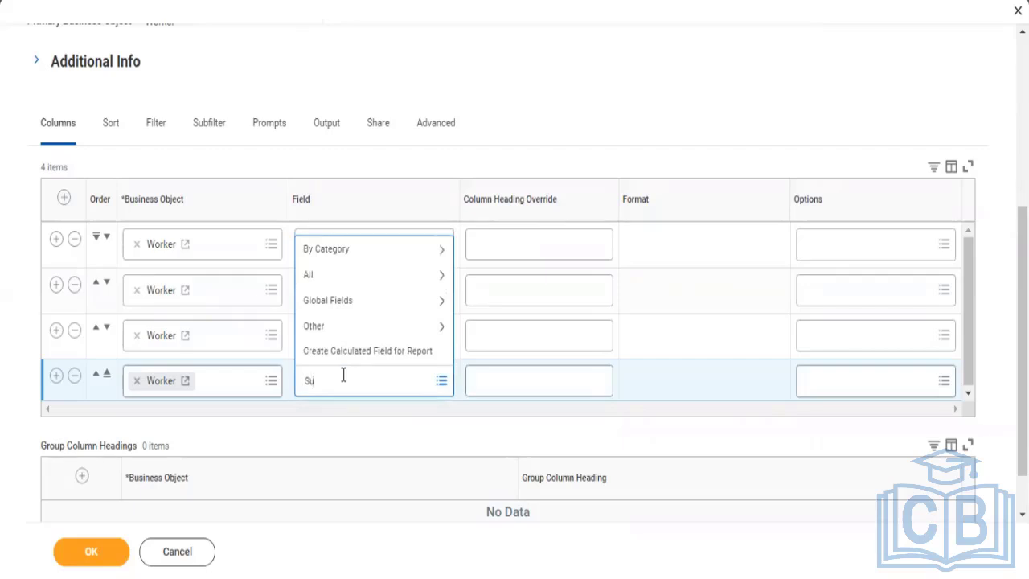
type("p Org")
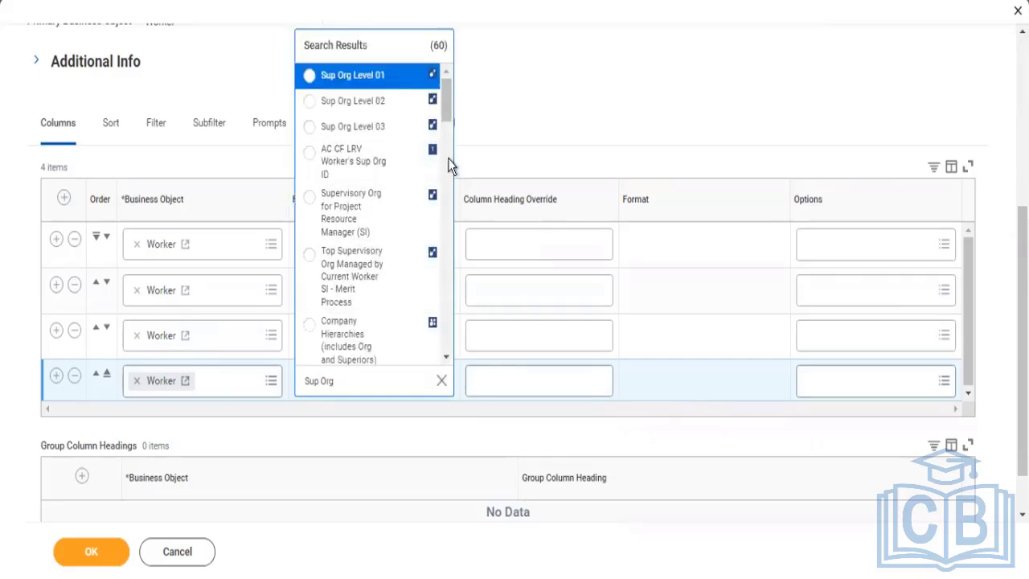
left_click_drag(448, 119, 449, 169)
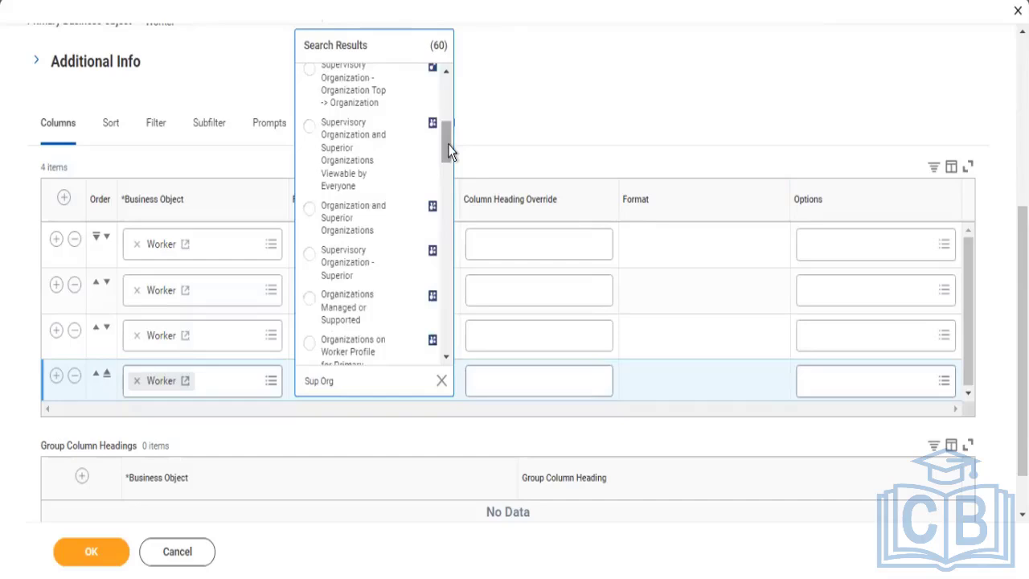
left_click_drag(448, 145, 448, 171)
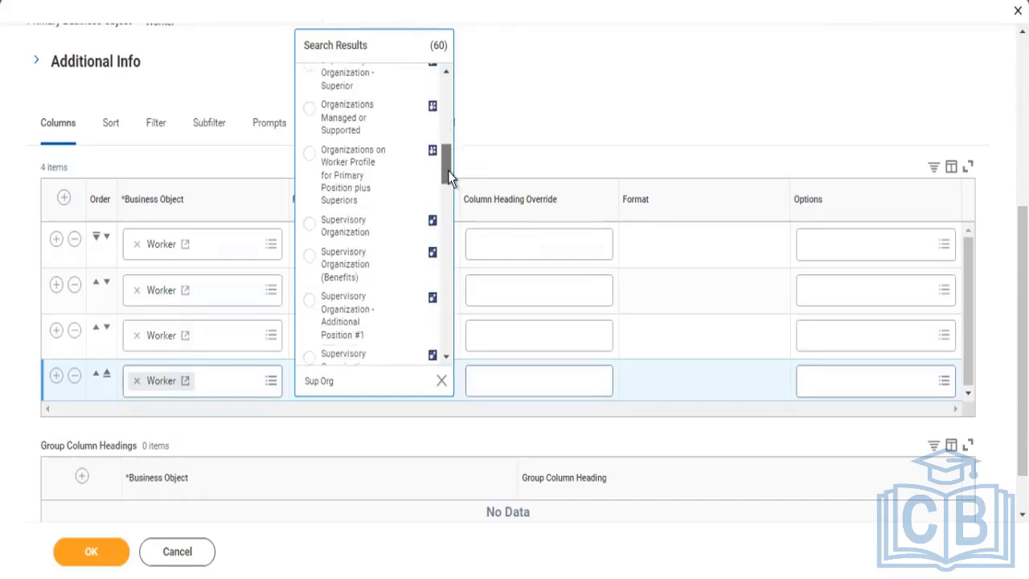
left_click(347, 232)
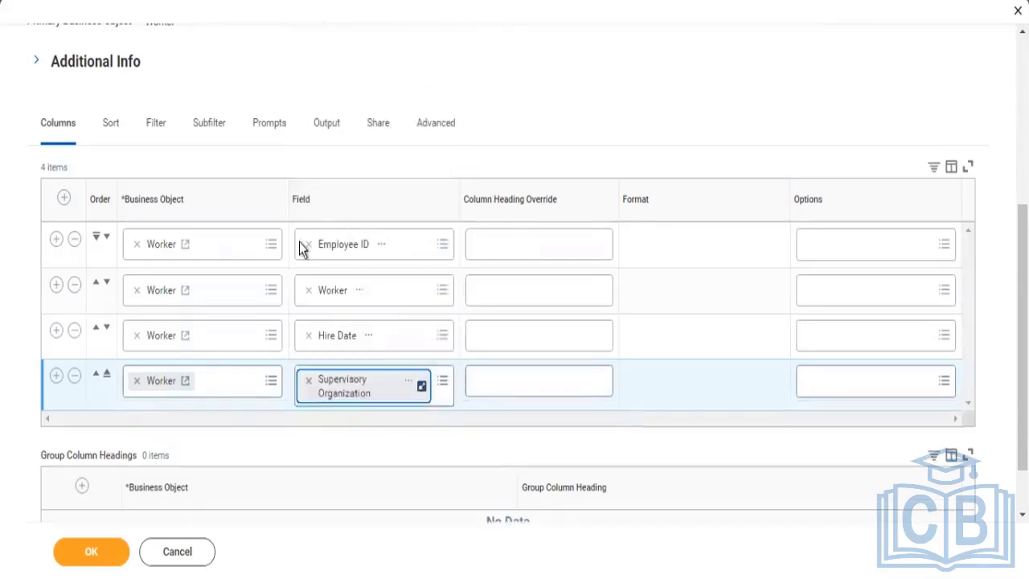
Step: Add a fifth report column below Supervisory Organization that uses the Cost Center field
left_click(56, 375)
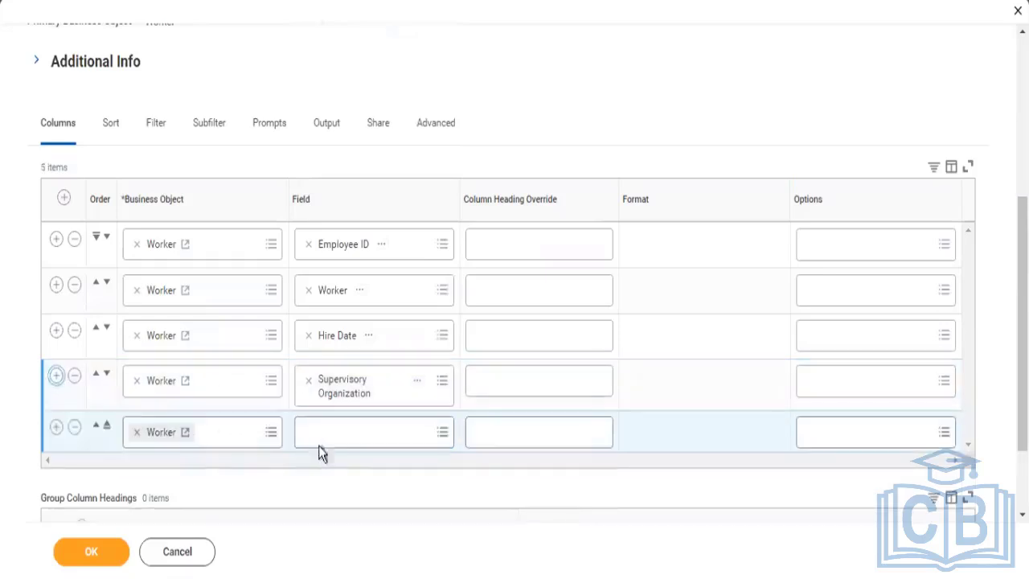
left_click(340, 432)
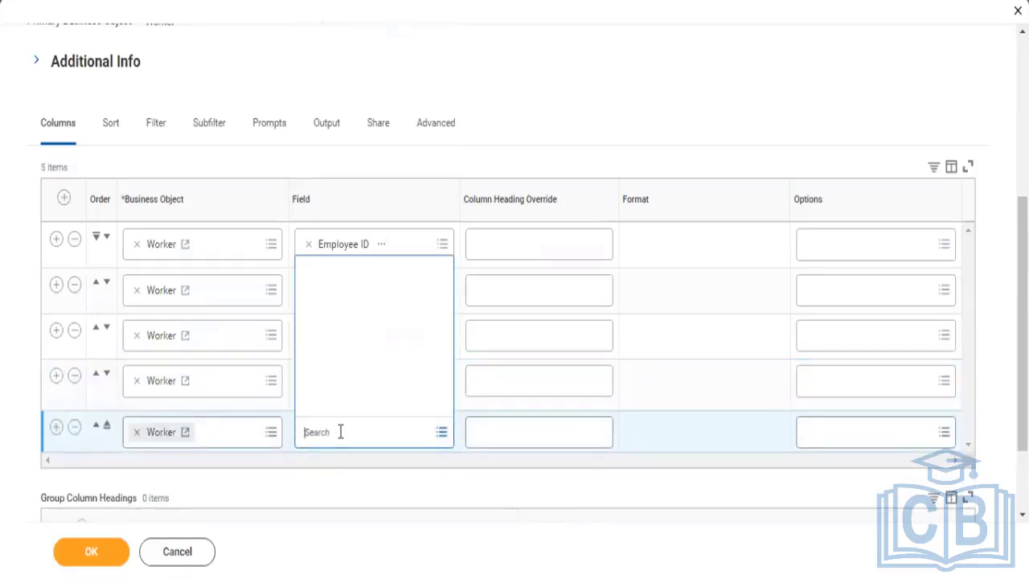
type("Cost Cen")
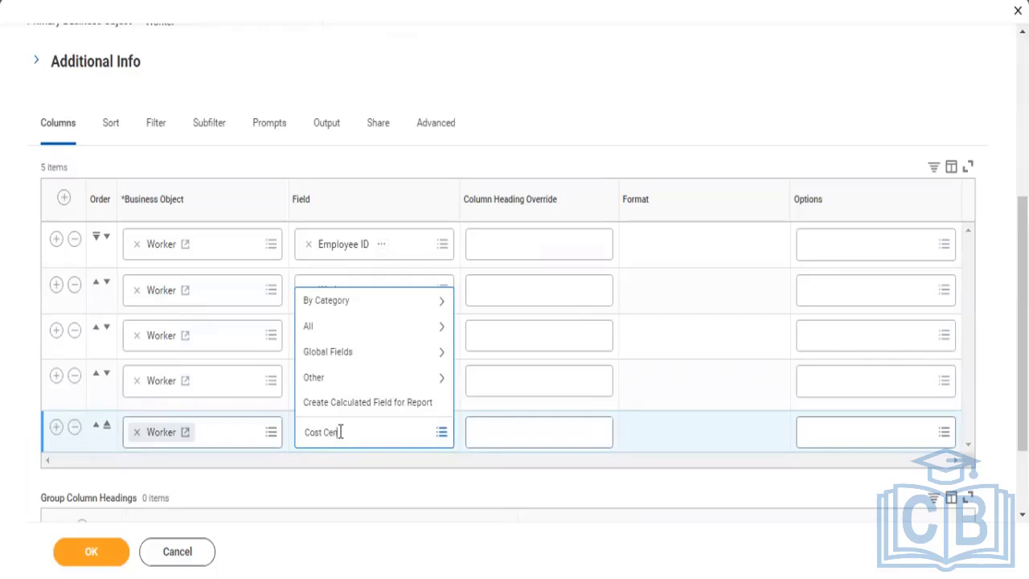
type("ter")
key("Return")
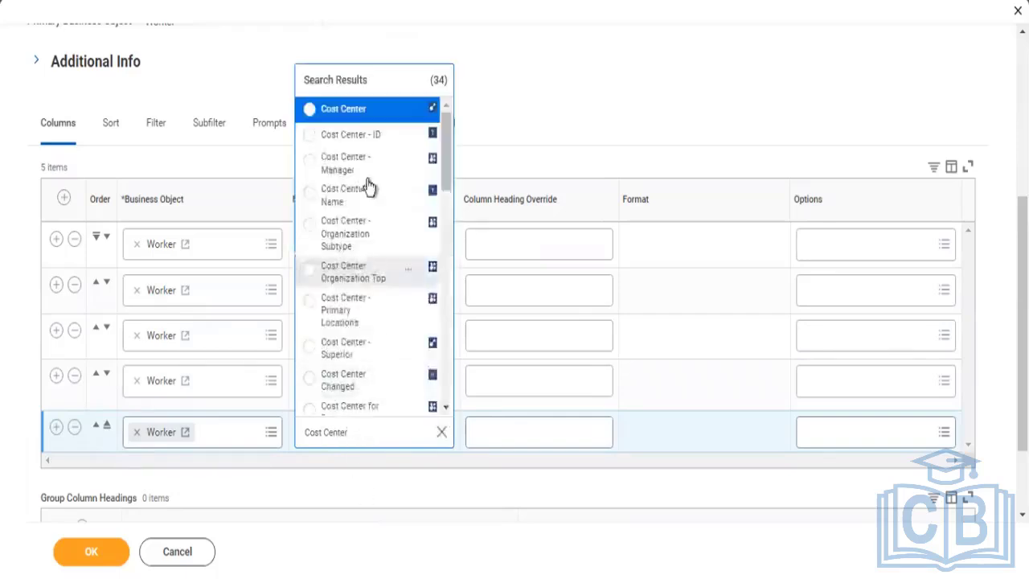
left_click(354, 120)
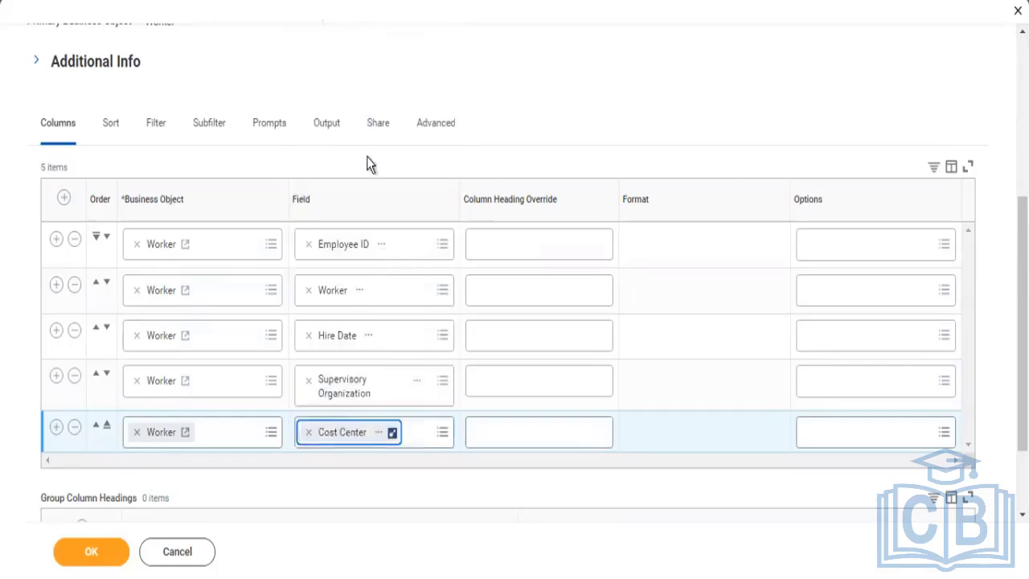
Step: Add a sixth report column below Cost Center, search its fields for "Manager", and choose Manager - Level 01
scroll(514, 322, "down", 2)
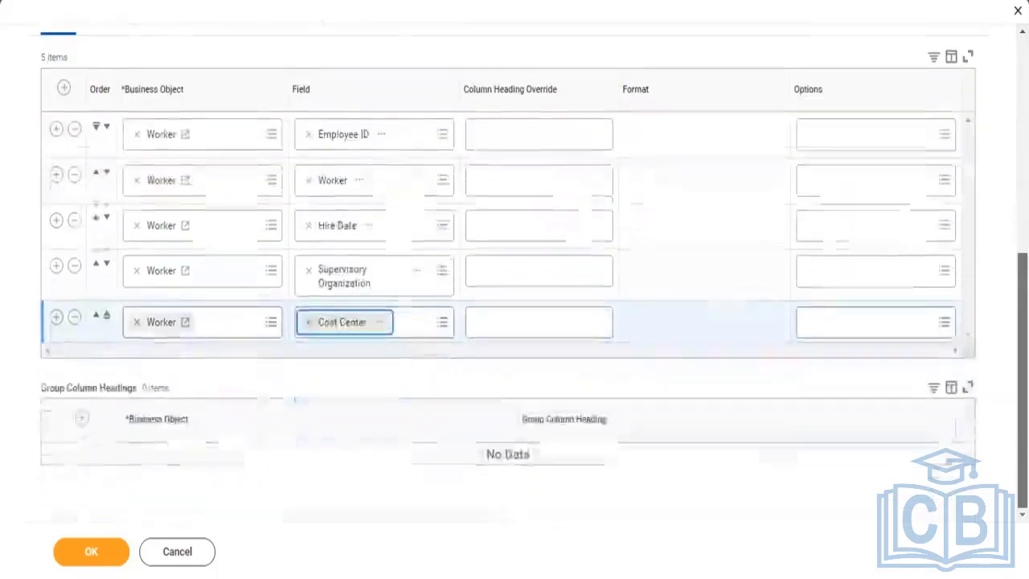
left_click(57, 319)
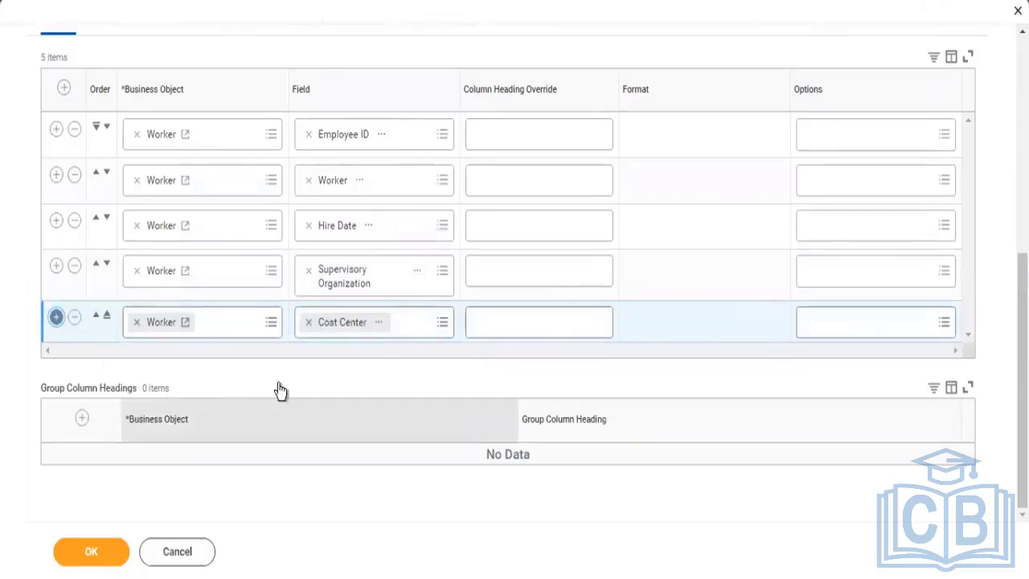
left_click(317, 371)
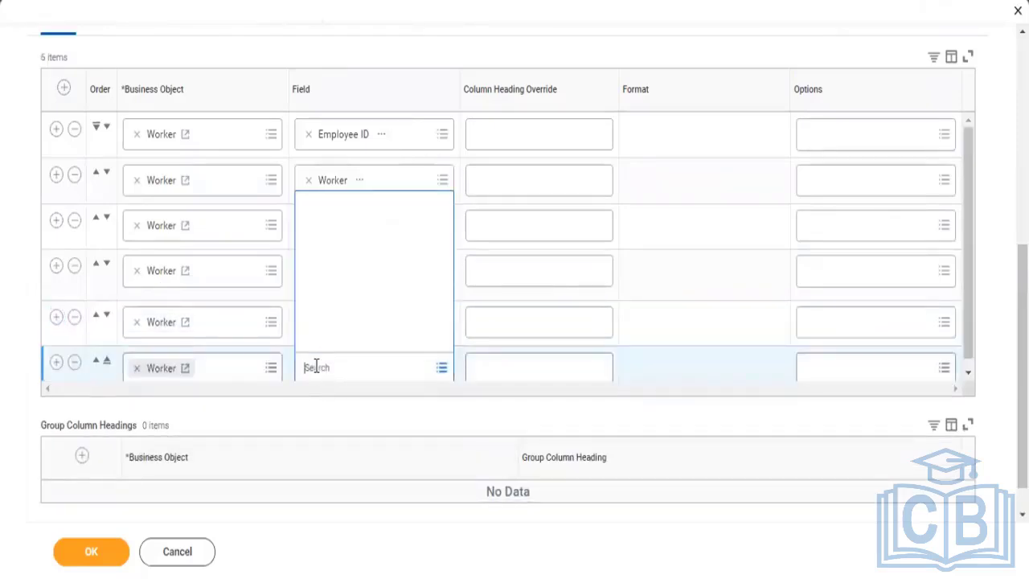
type("Manager")
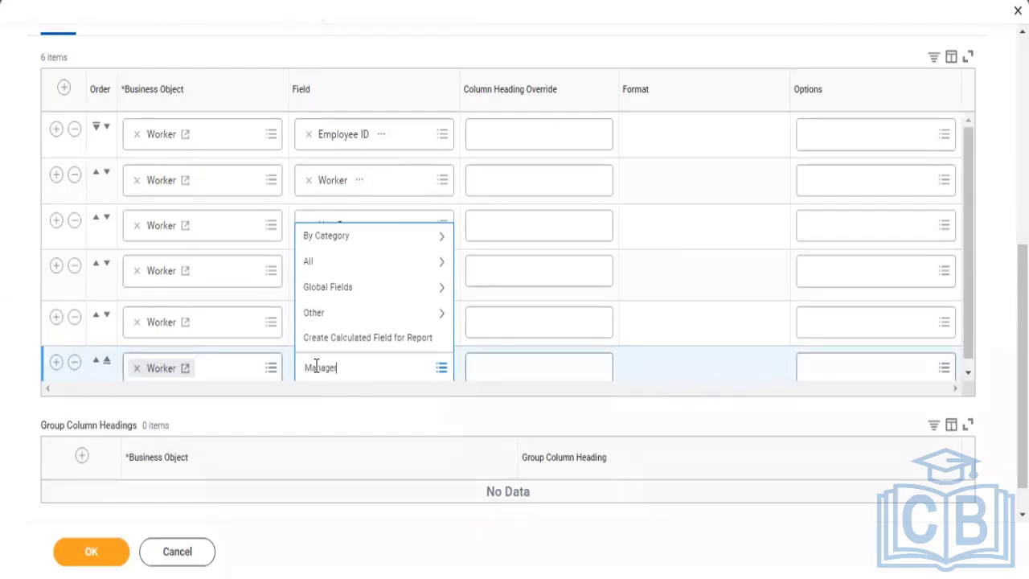
key("Return")
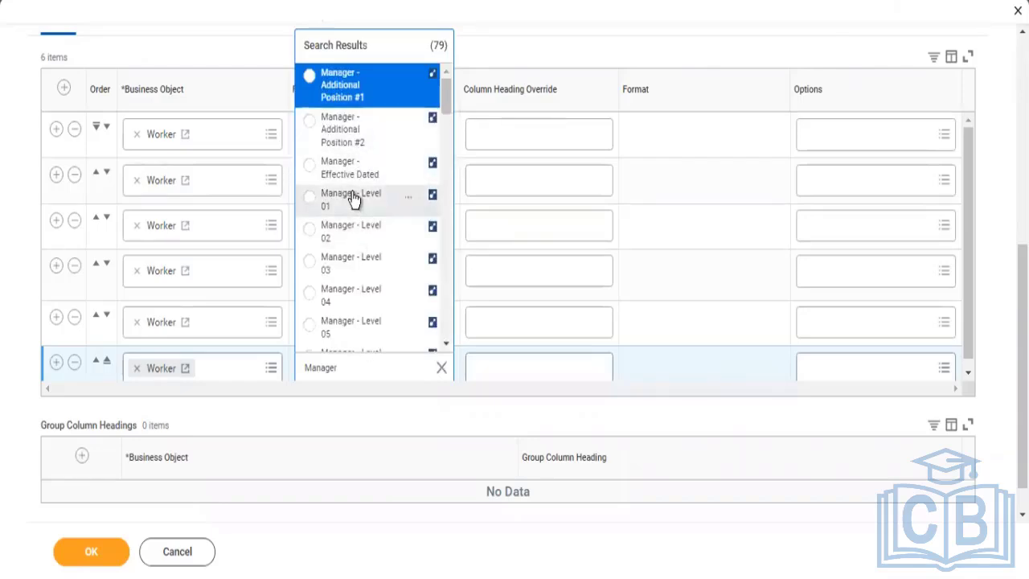
left_click(354, 199)
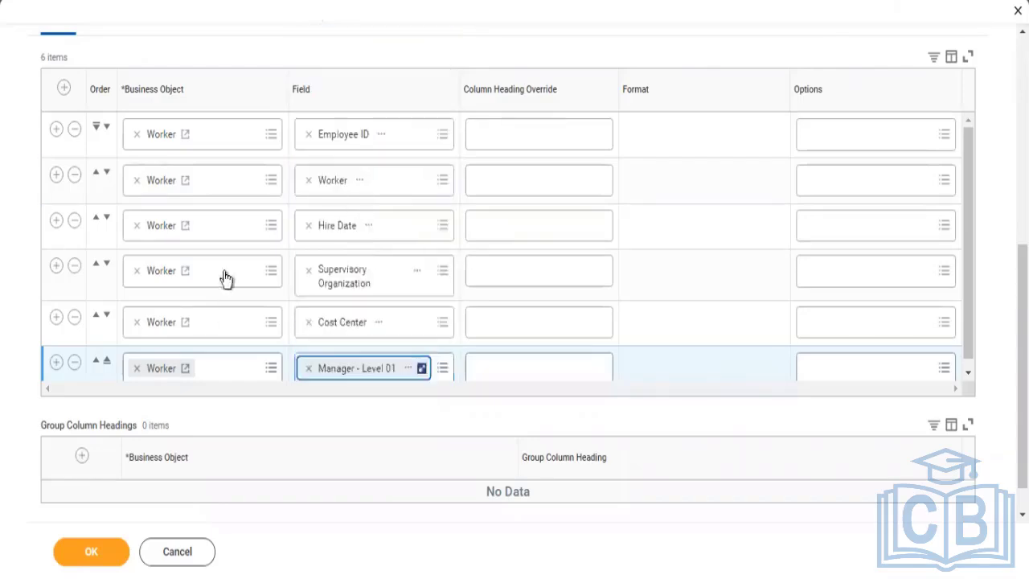
Step: Add a seventh report column, search its fields for "Location address country", and choose Location Address - Country
left_click(55, 363)
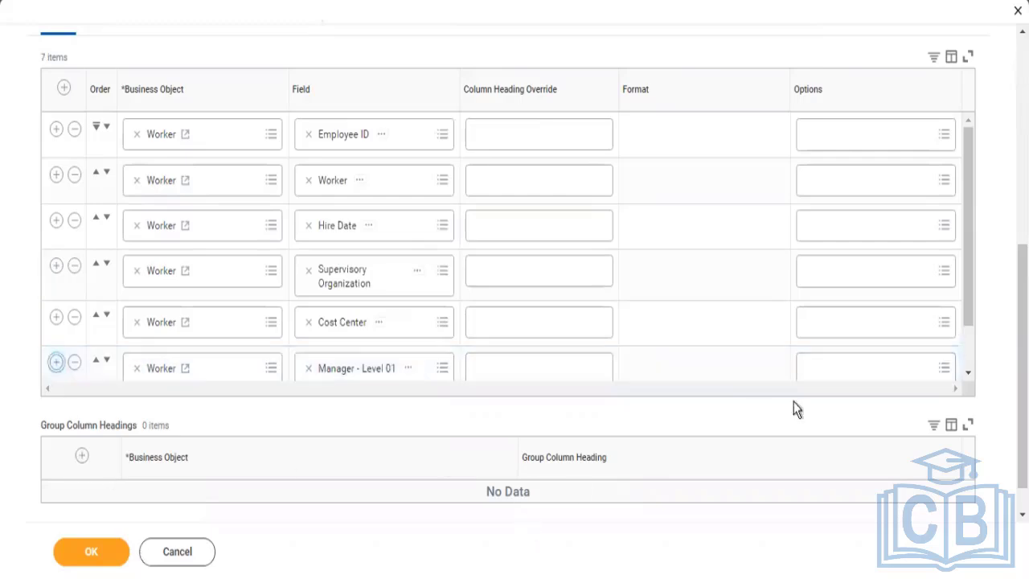
scroll(971, 249, "down", 2)
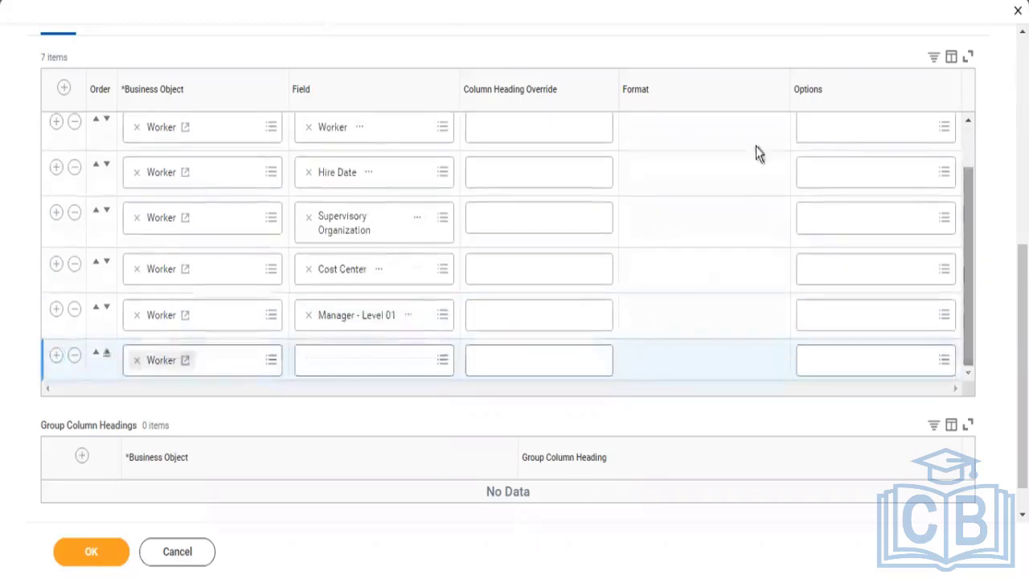
left_click(348, 363)
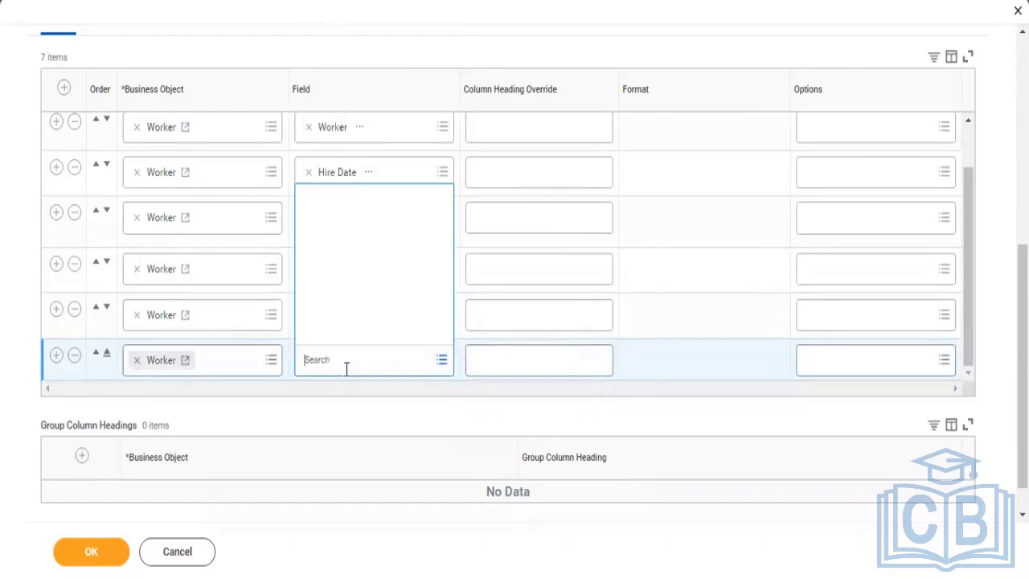
type("Locat")
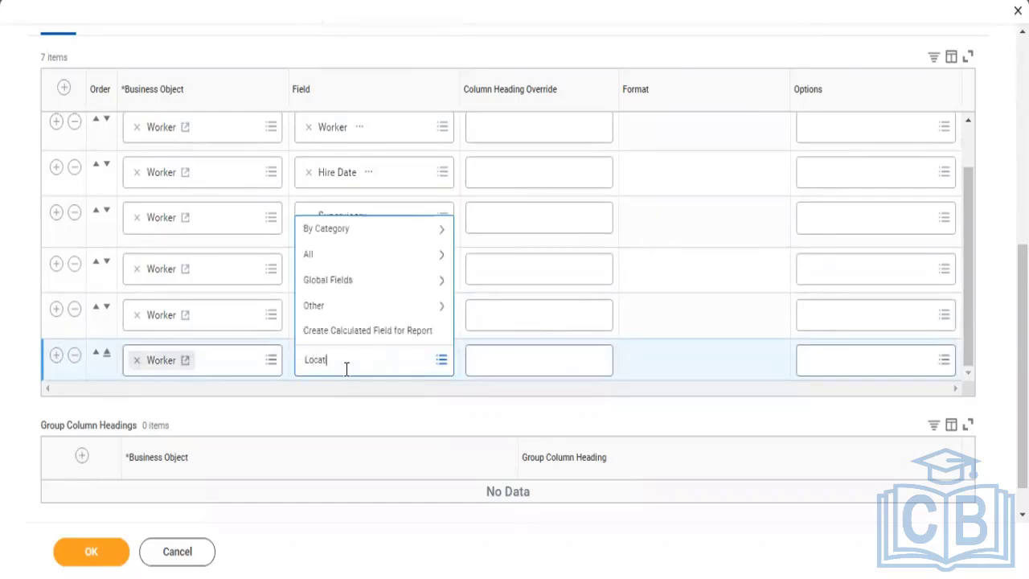
type("ion addre")
left_click(348, 372)
type("ss")
key("BackSpace")
key("BackSpace")
left_click(367, 361)
type("ss country")
key("Return")
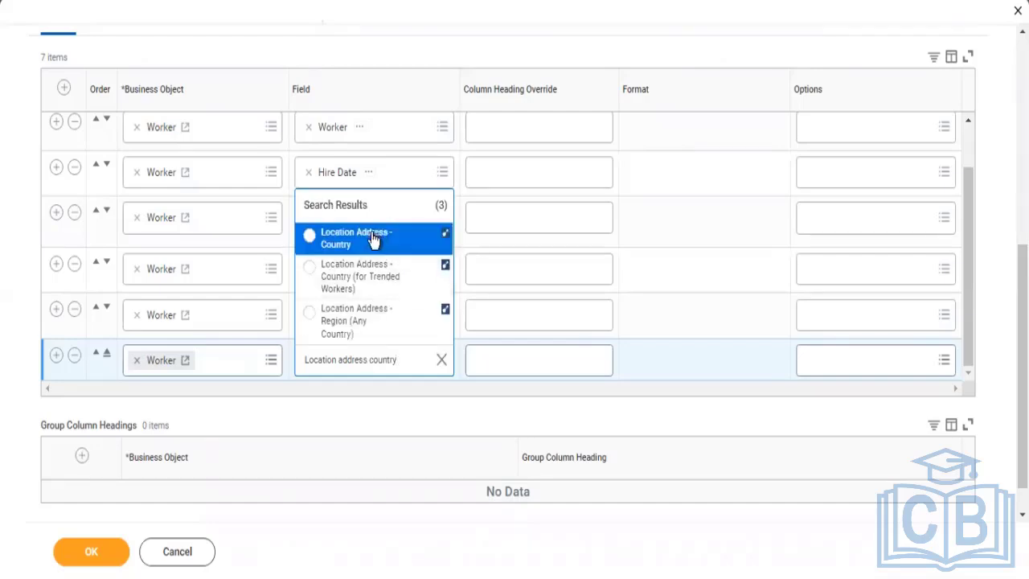
left_click(385, 227)
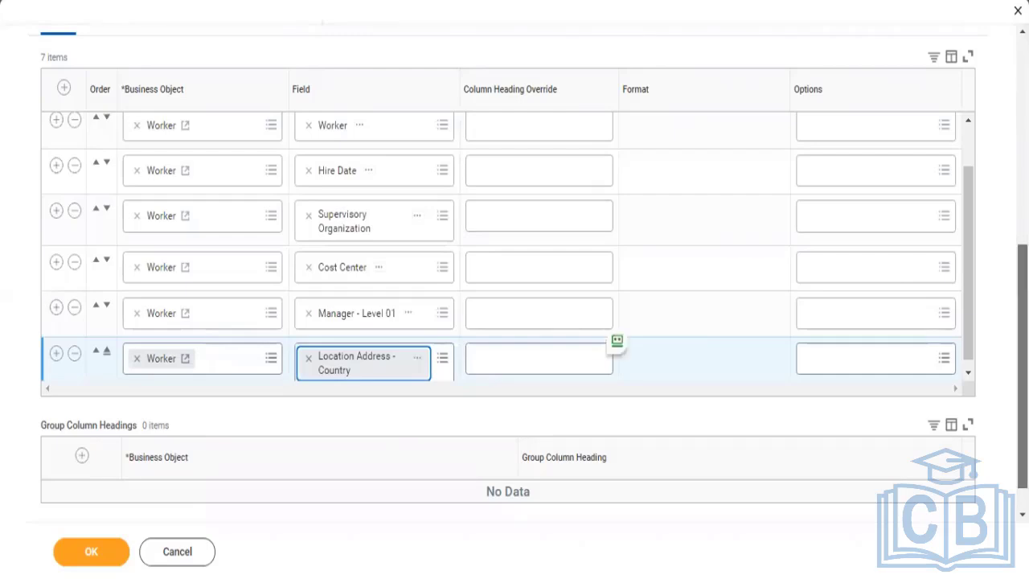
Step: Add two empty And conditions to the report's filter on instances
scroll(698, 290, "up", 3)
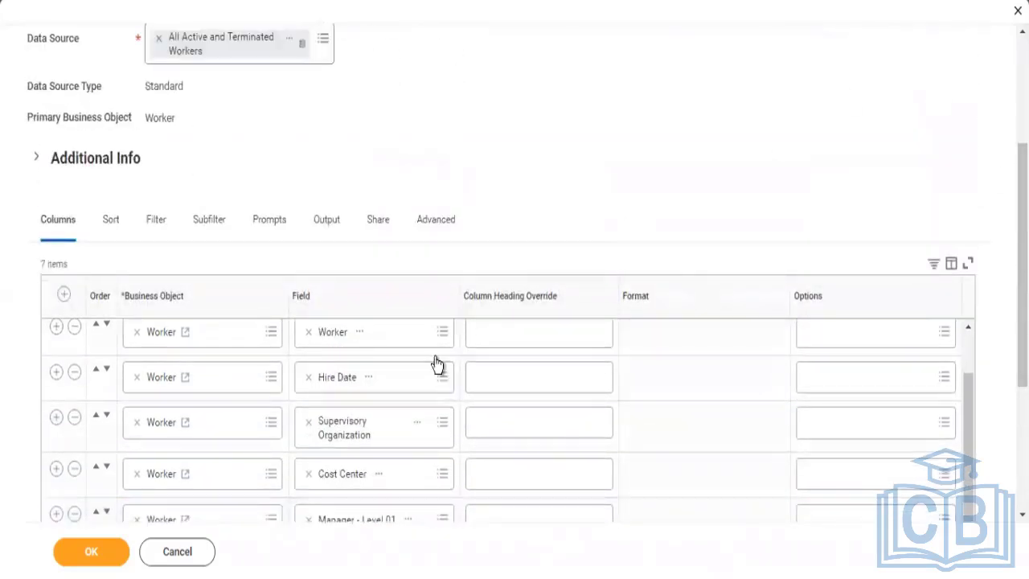
left_click(160, 230)
left_click(162, 231)
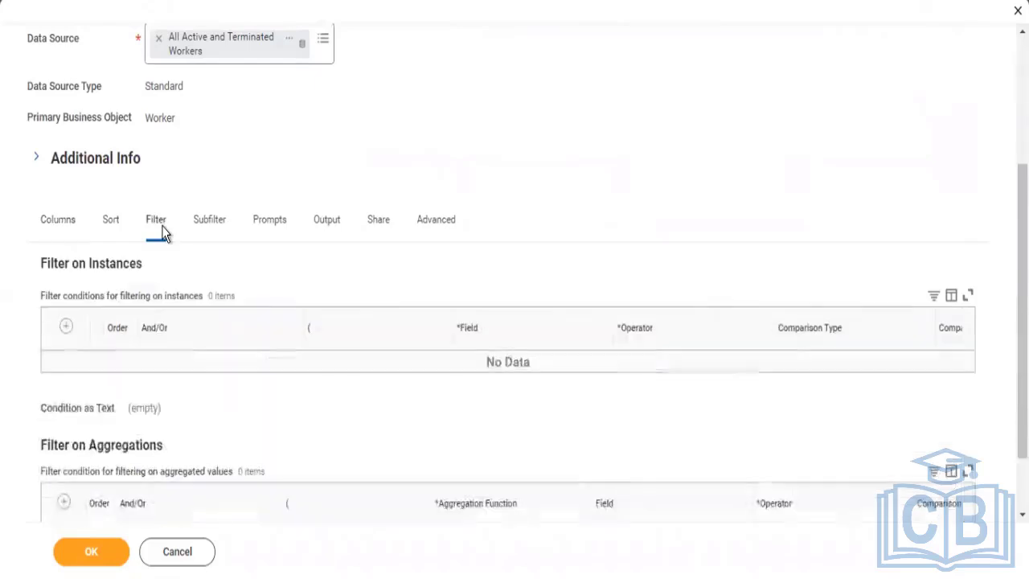
left_click(66, 329)
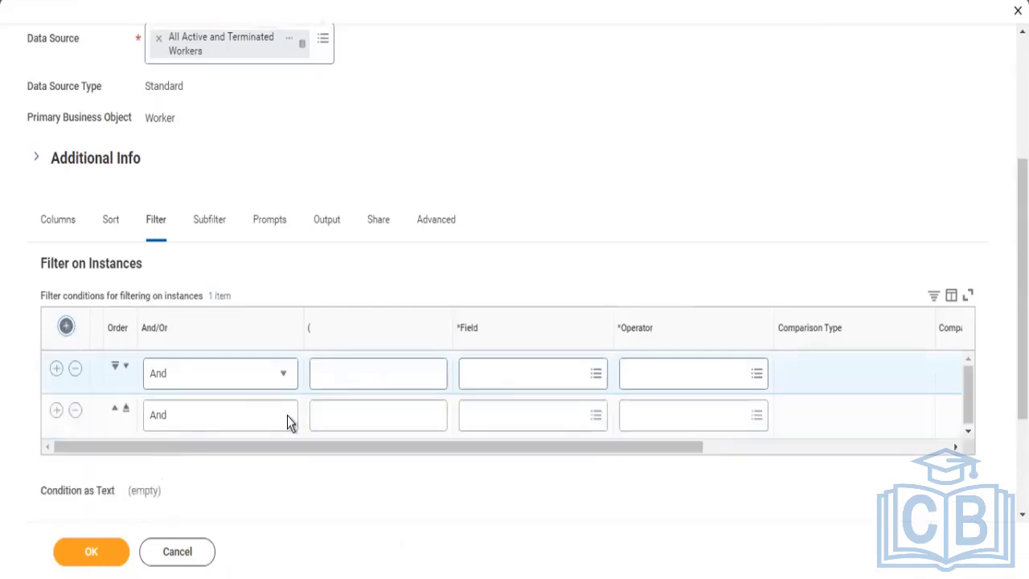
left_click(503, 383)
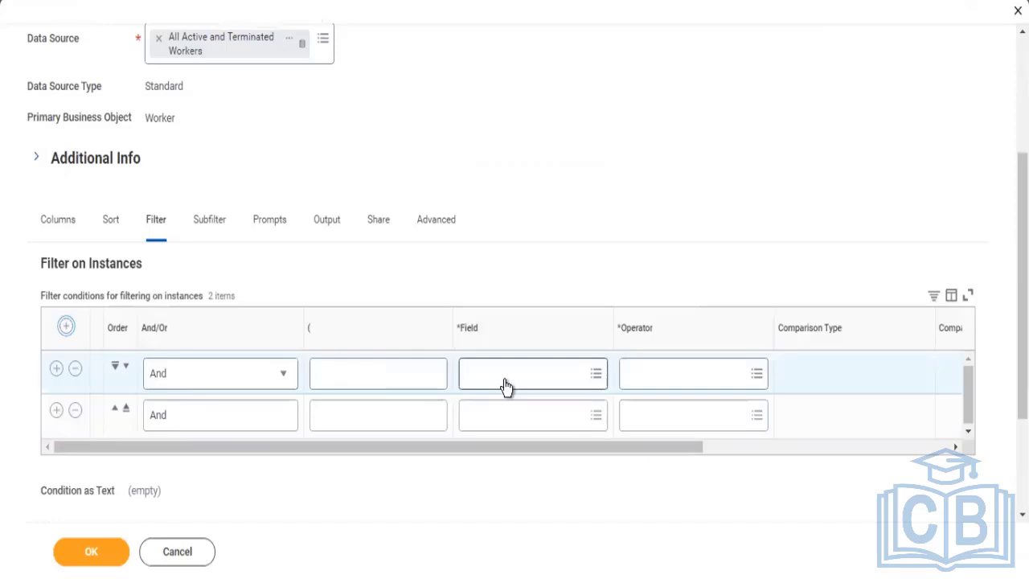
left_click(485, 371)
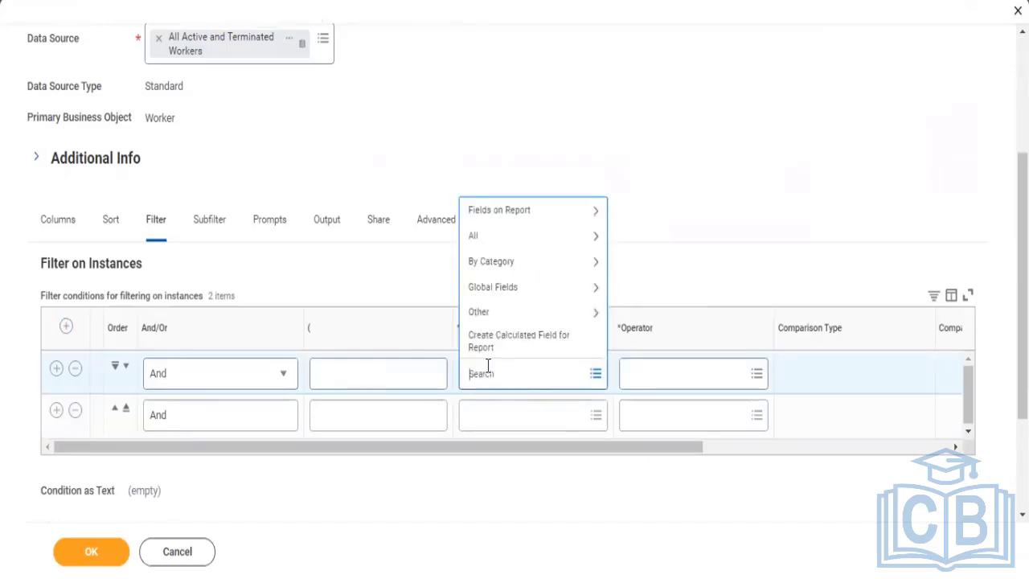
type("Active sttatus")
key("Return")
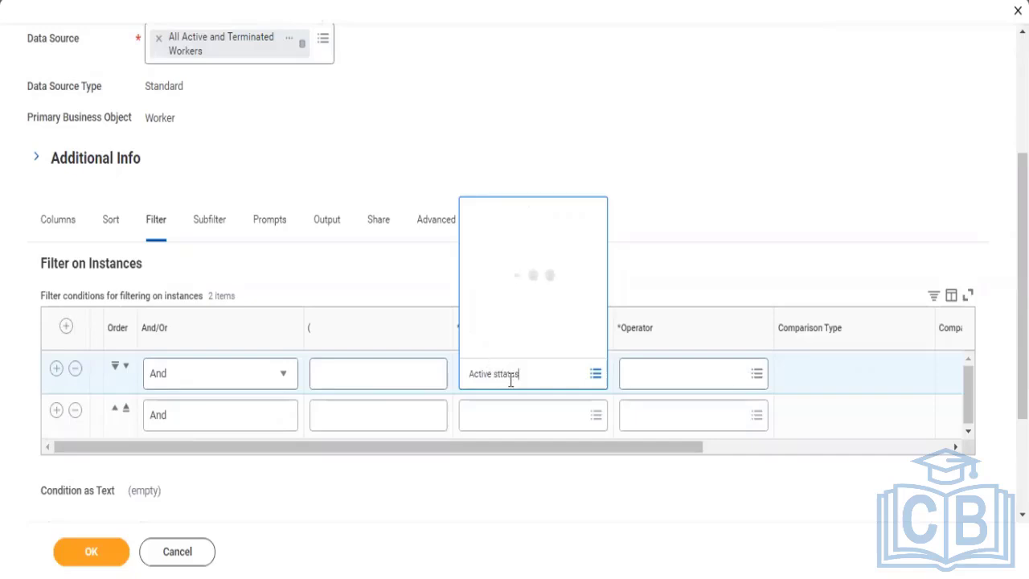
left_click(505, 372)
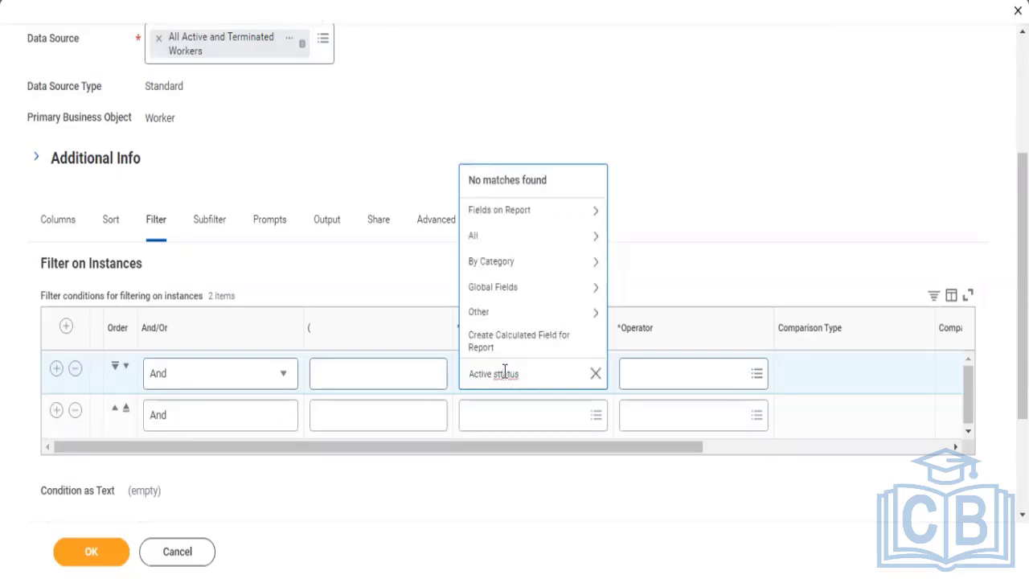
key("BackSpace")
key("Return")
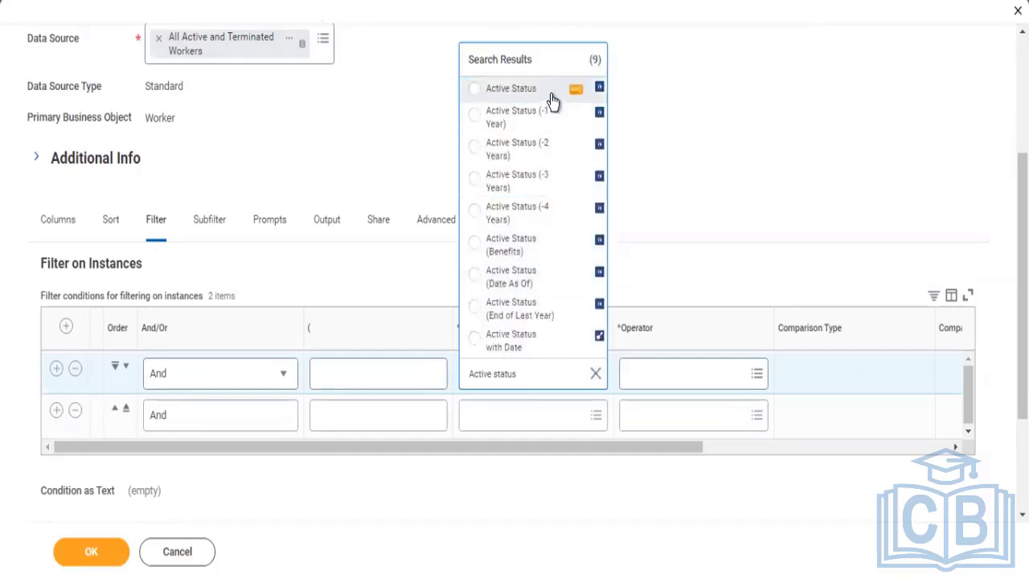
left_click(552, 99)
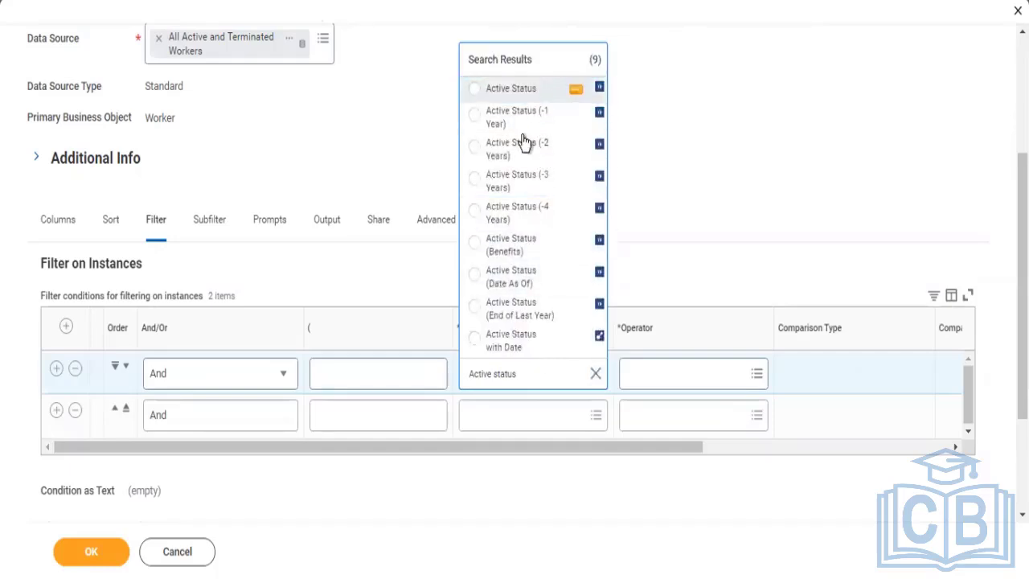
left_click(594, 374)
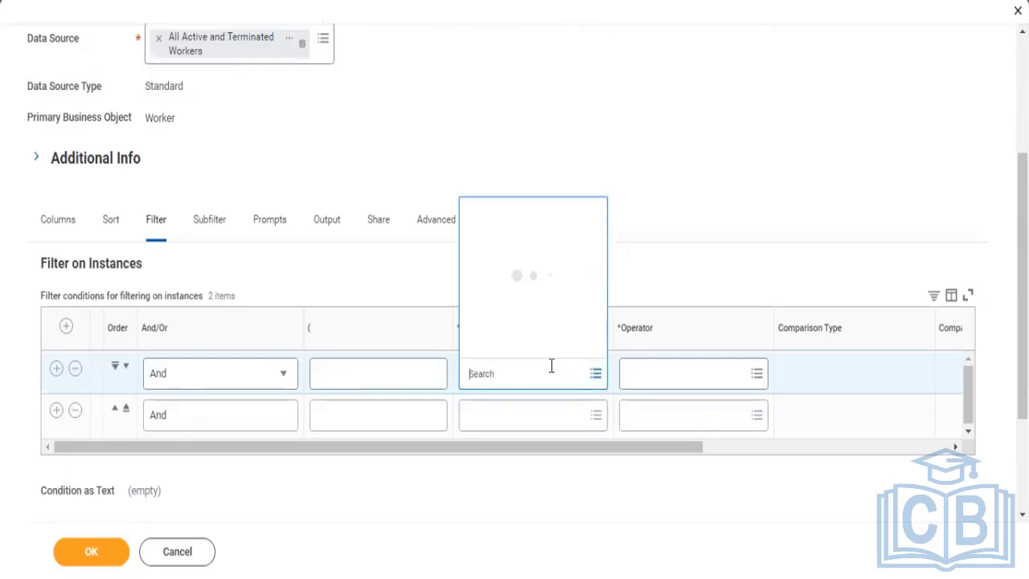
Step: Search the first filter condition's fields for "is employee active" and open the definition of the Is Active Employee calculated field separately
type("is")
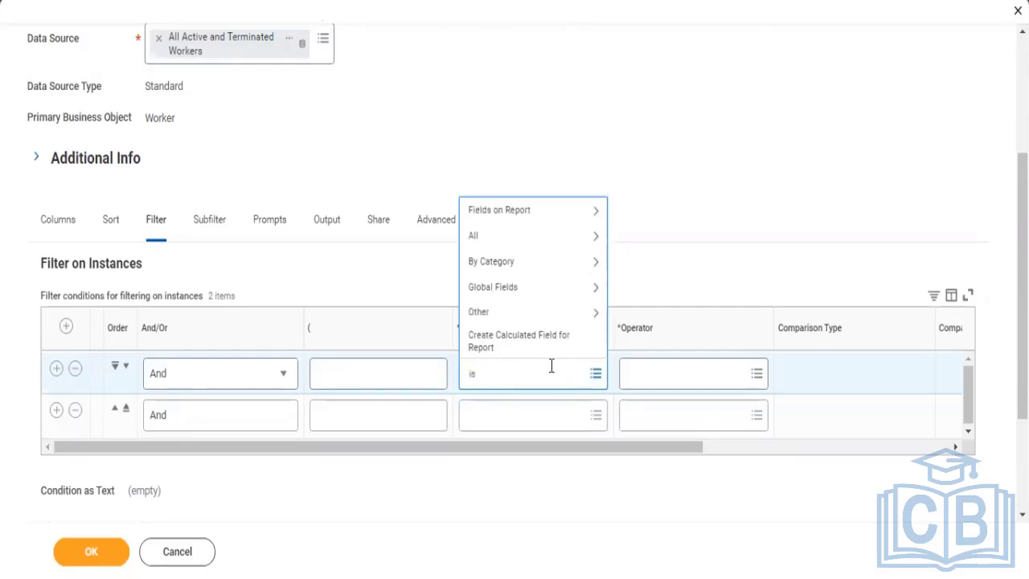
type(" employee active")
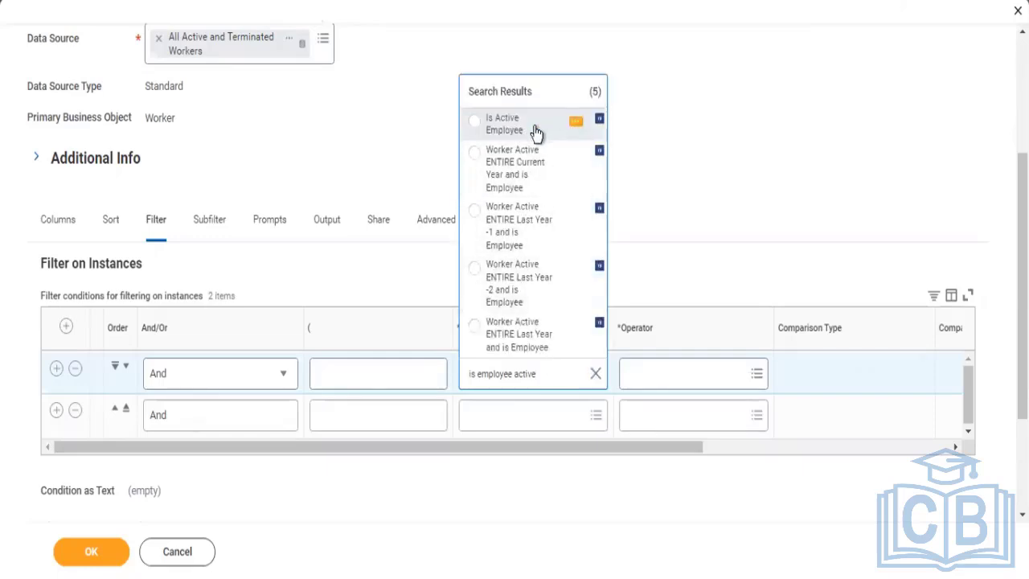
left_click(575, 127)
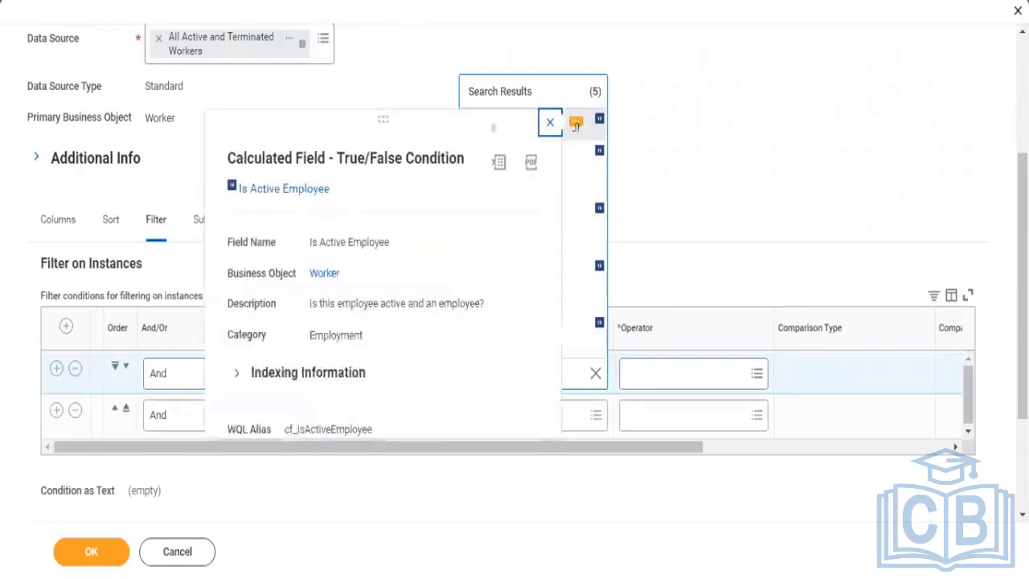
right_click(315, 201)
left_click(323, 200)
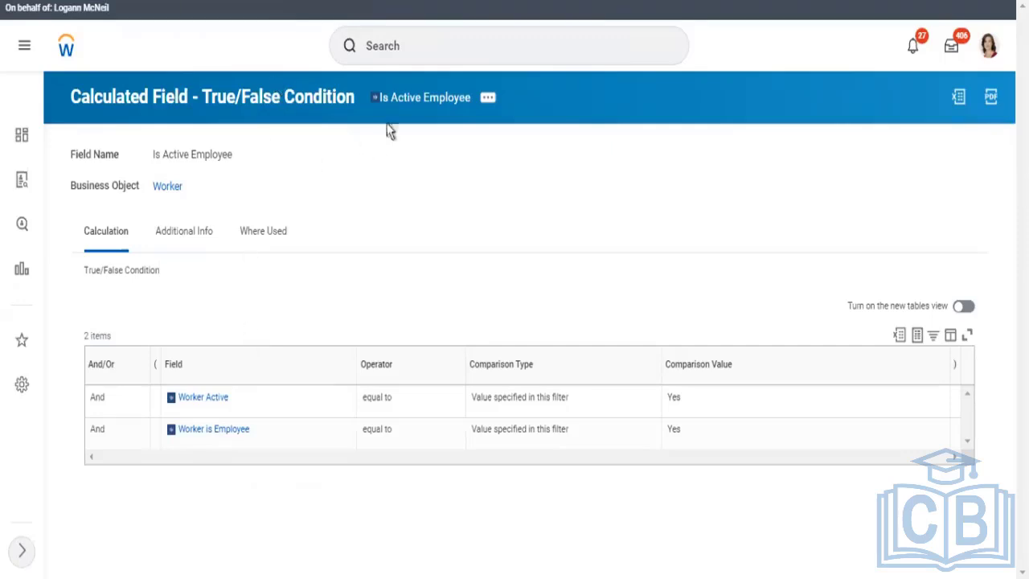
Step: Copy the Is Active Employee calculated field's name as text and return to the report definition
right_click(399, 100)
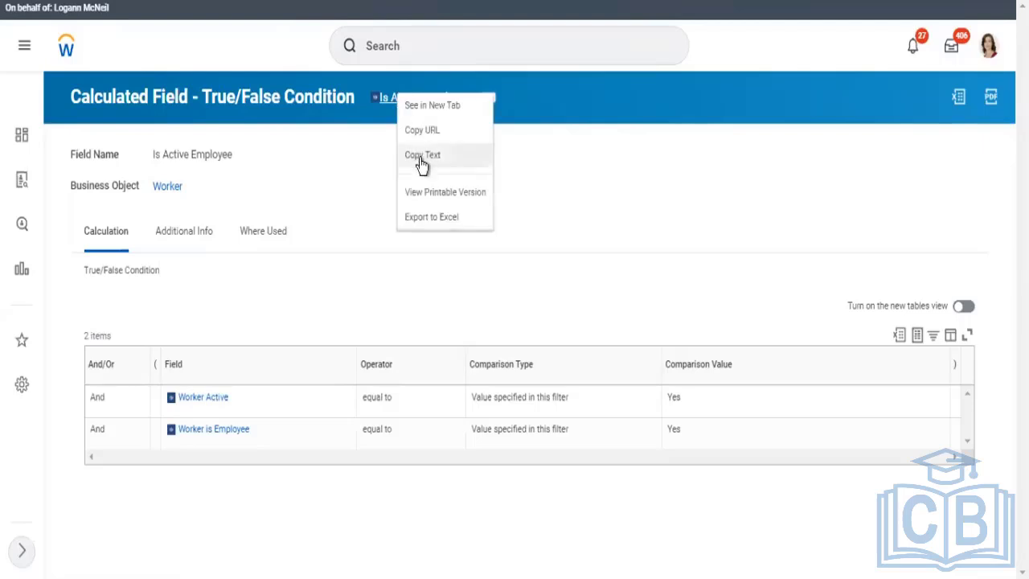
left_click(421, 157)
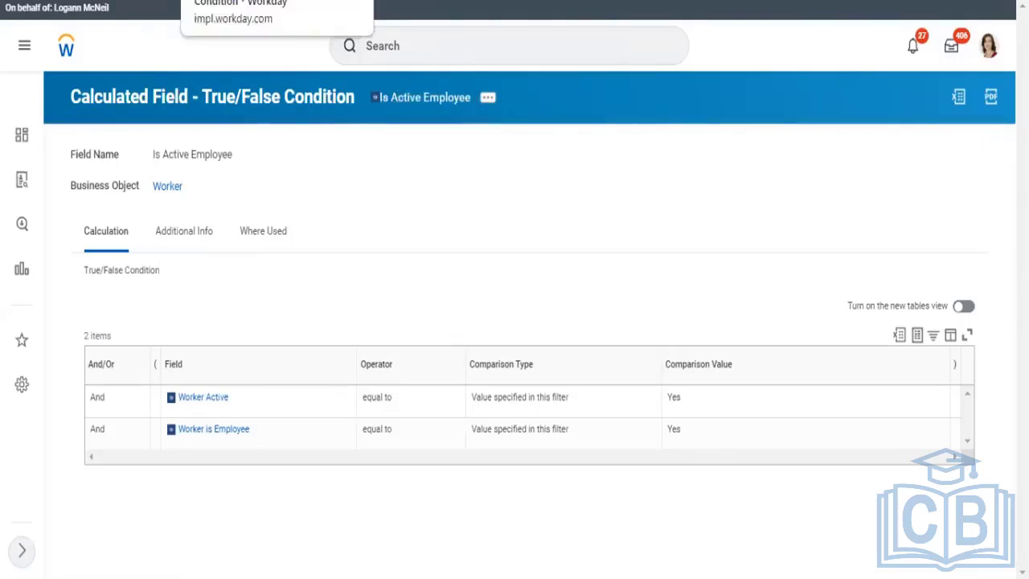
left_click(358, 0)
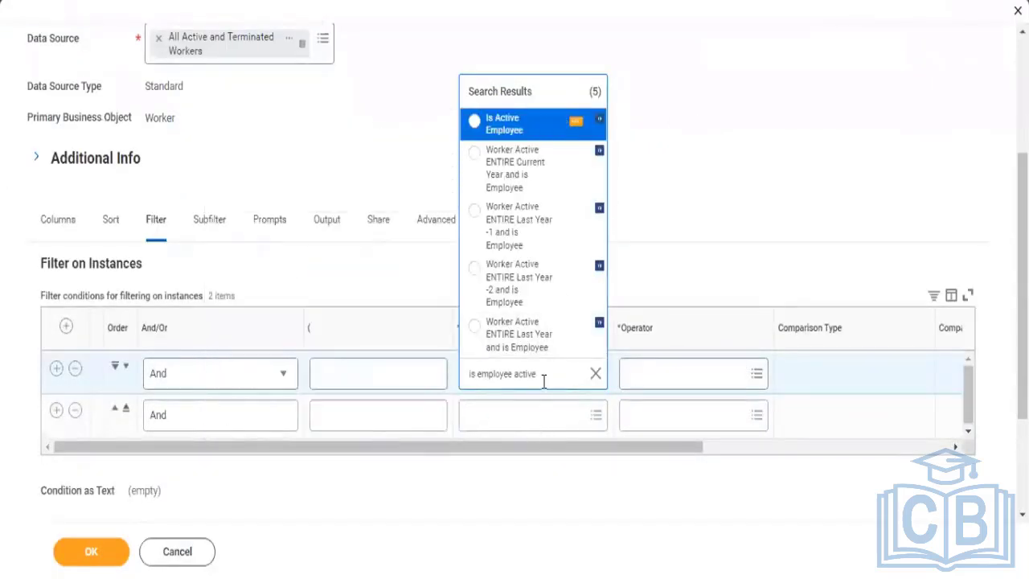
Step: Set the first filter condition to Is Active Employee, equal to, Value specified in this filter, with the comparison value checked
left_click(514, 125)
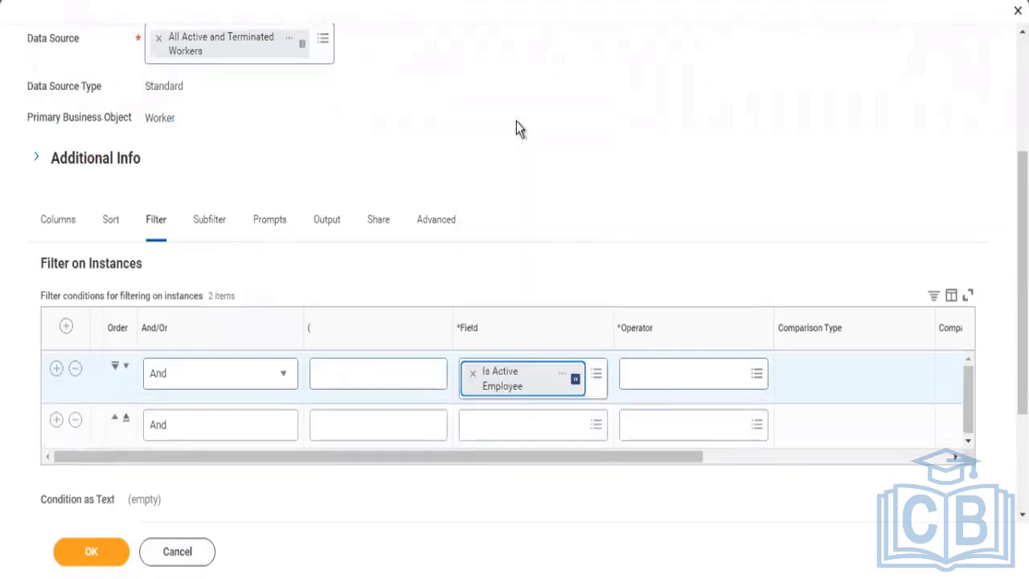
left_click(665, 381)
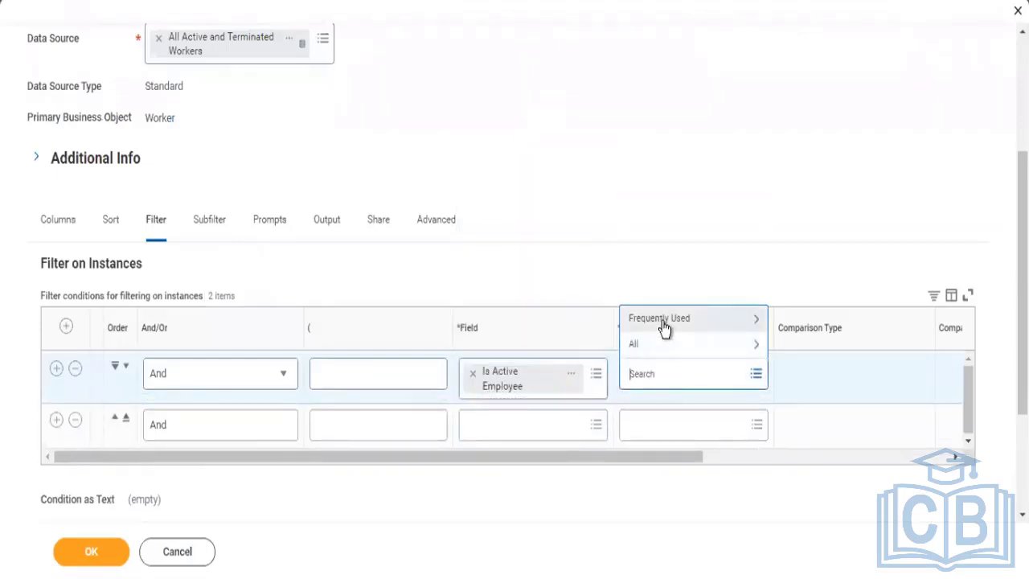
left_click(664, 321)
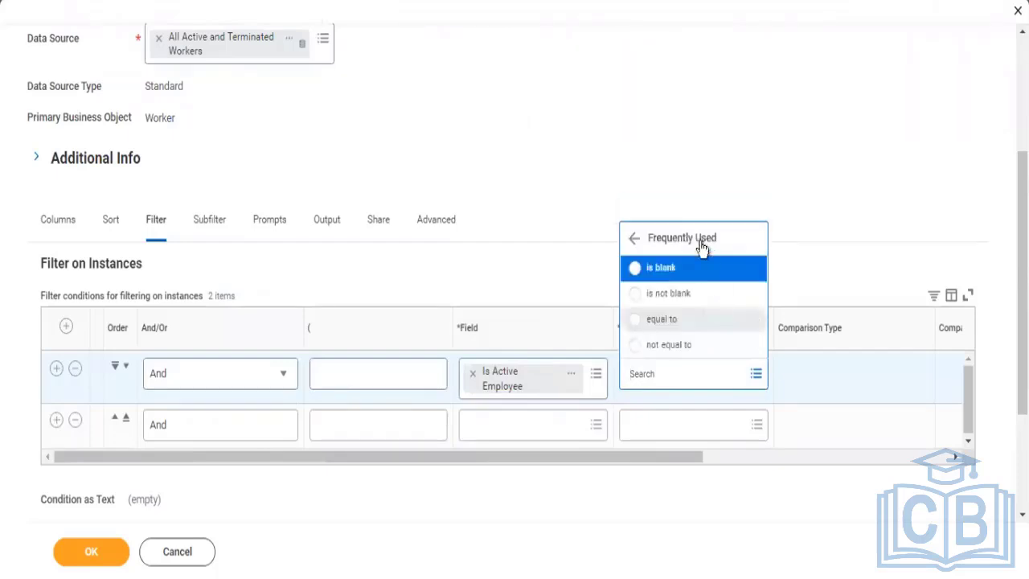
left_click(662, 322)
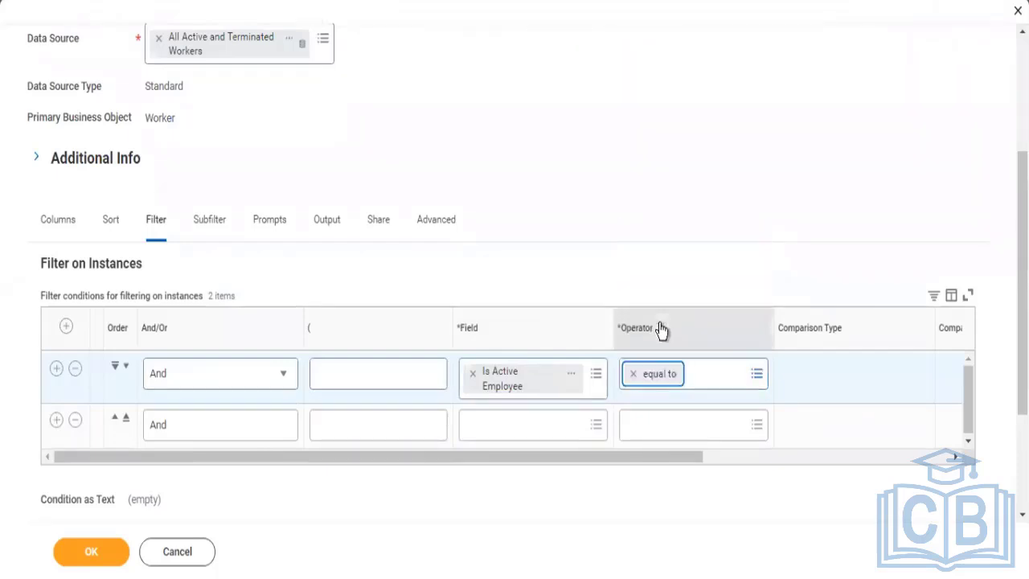
left_click(743, 458)
left_click(601, 375)
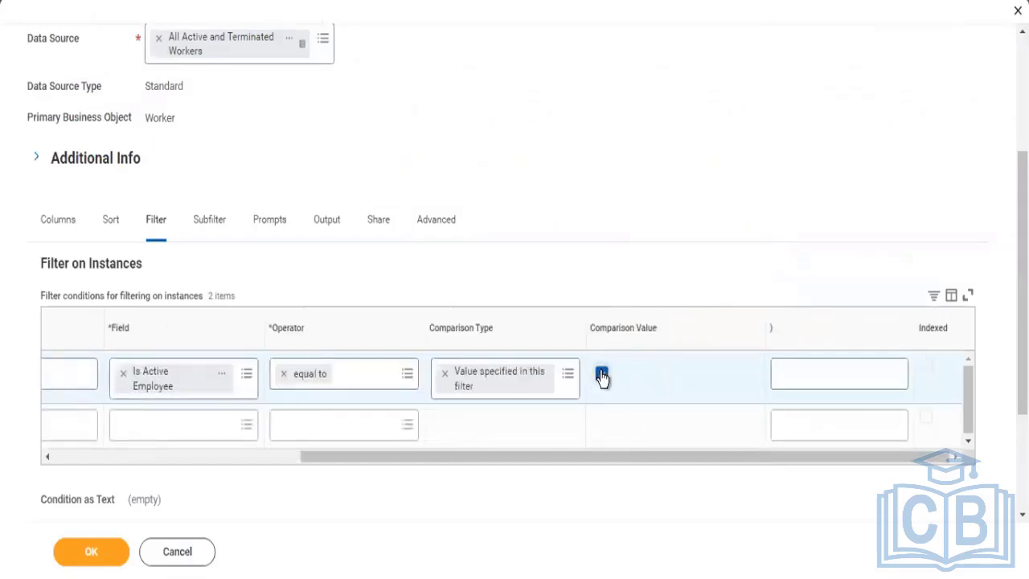
left_click(282, 455)
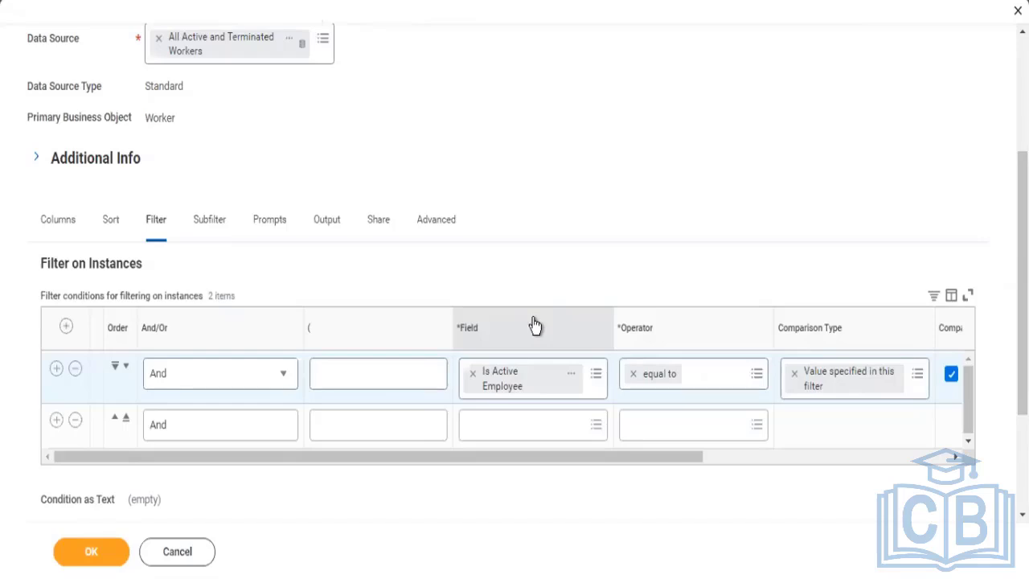
Step: Set the second filter condition's field to Benefit Plans - Currently Enrolled and its operator to any in the selection list
left_click(515, 432)
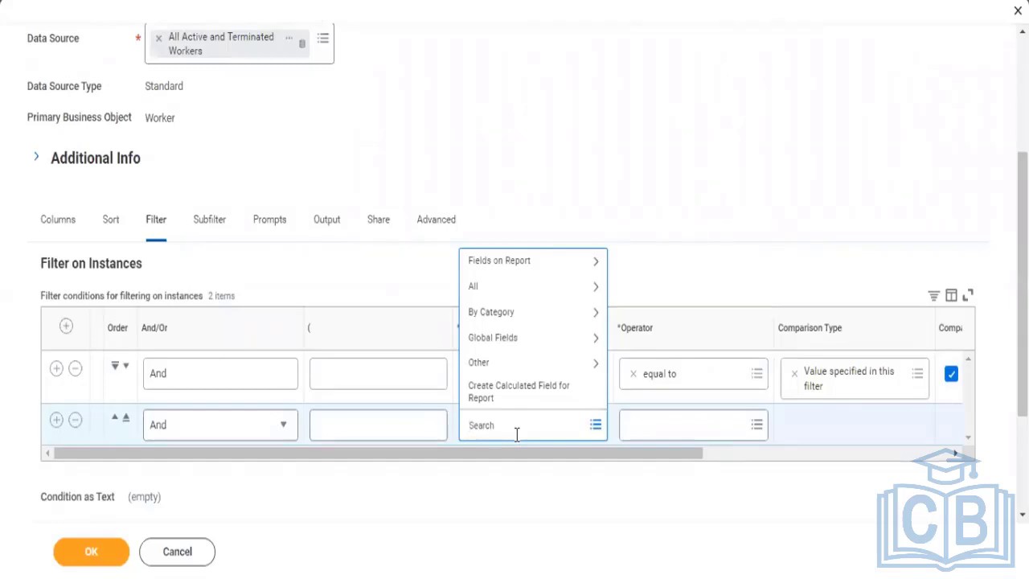
type("currently")
key("Return")
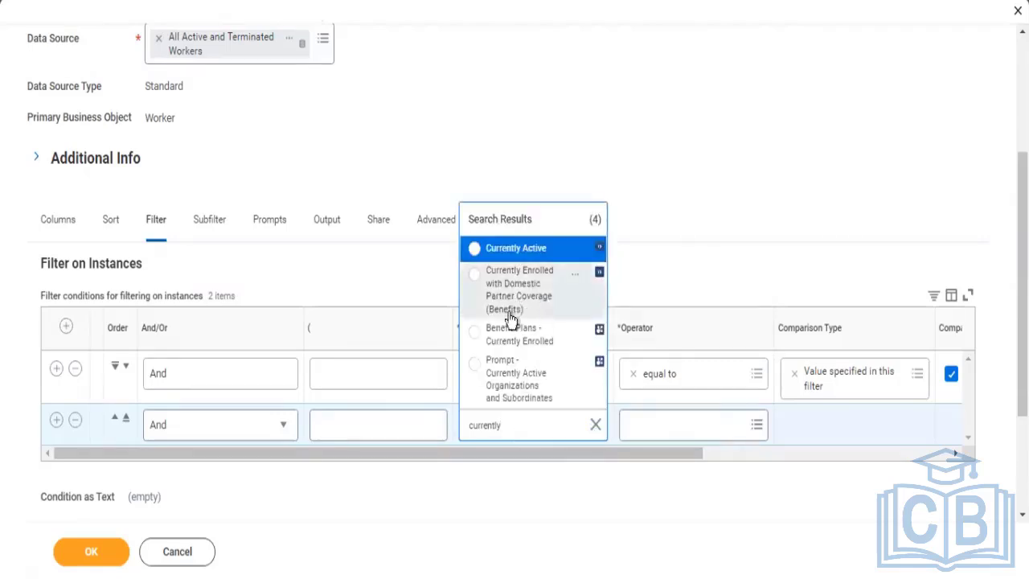
left_click(503, 346)
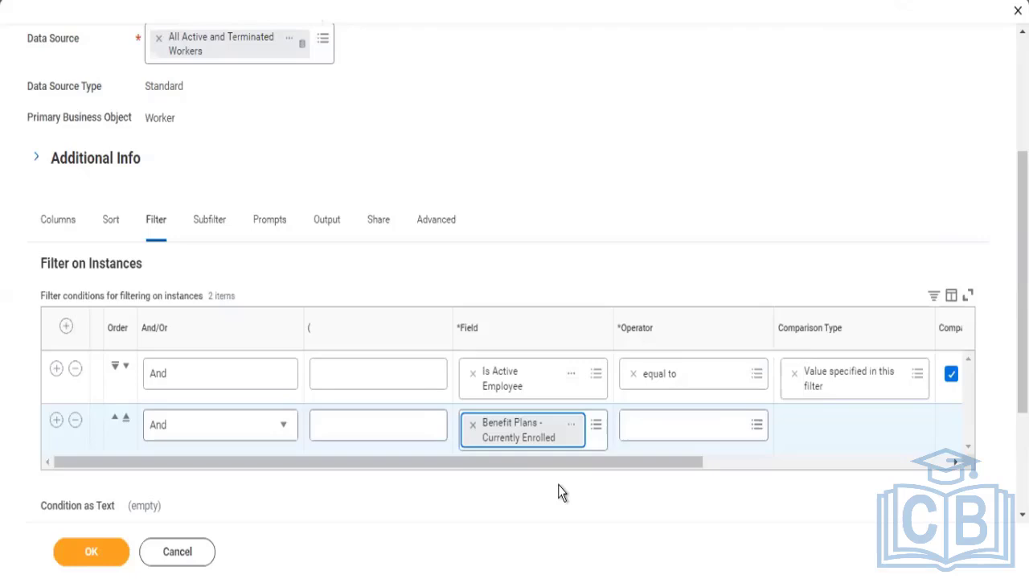
left_click(717, 425)
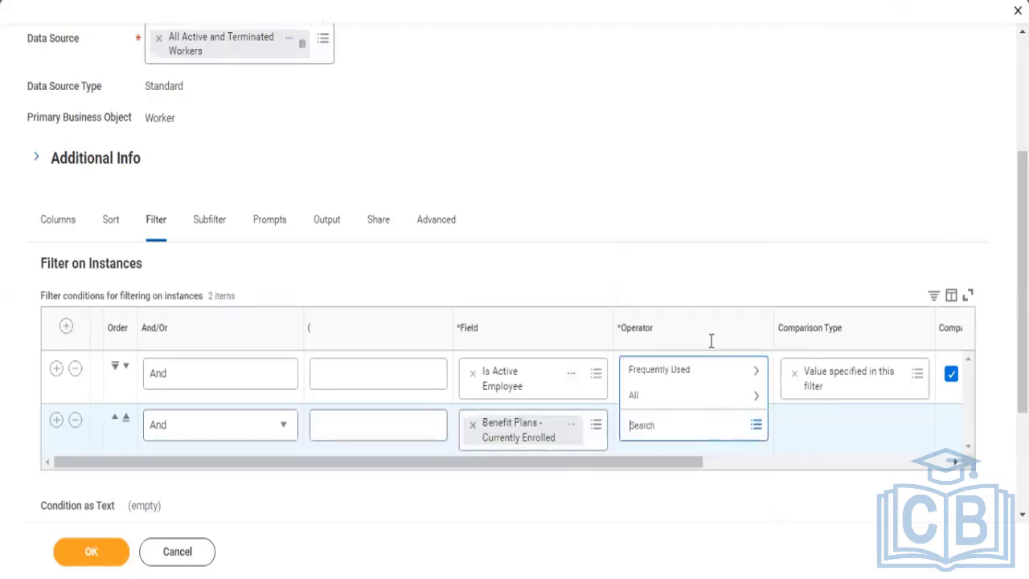
left_click(692, 363)
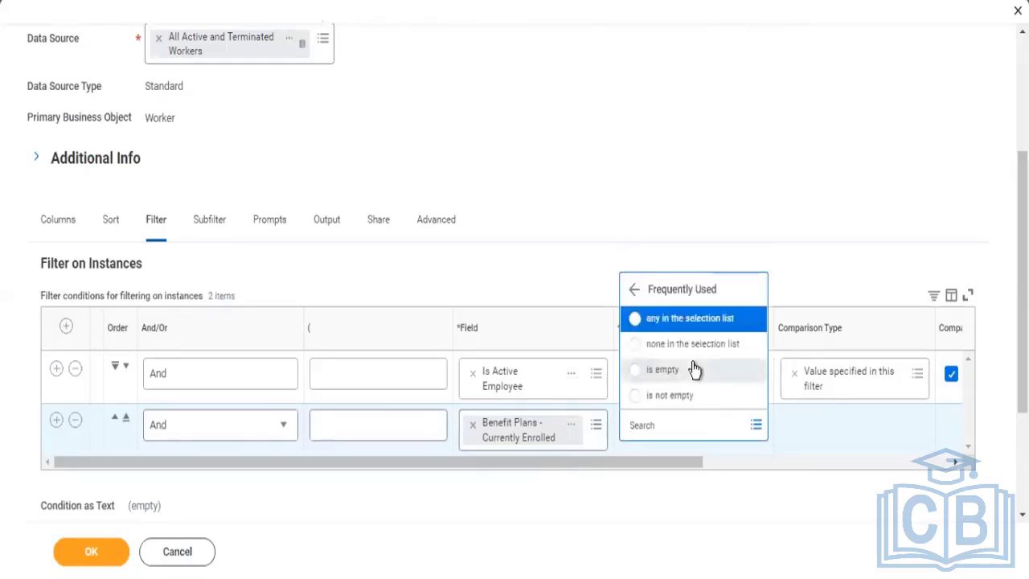
left_click(700, 319)
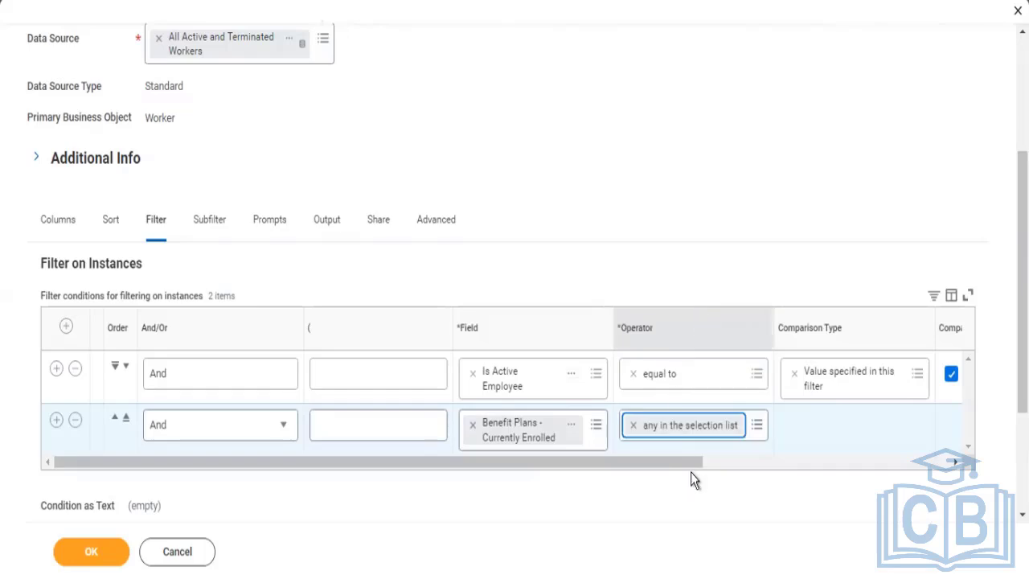
Step: Select all plans of the Health Care Coverage Plan type as comparison values for the second filter condition
left_click_drag(669, 459, 823, 485)
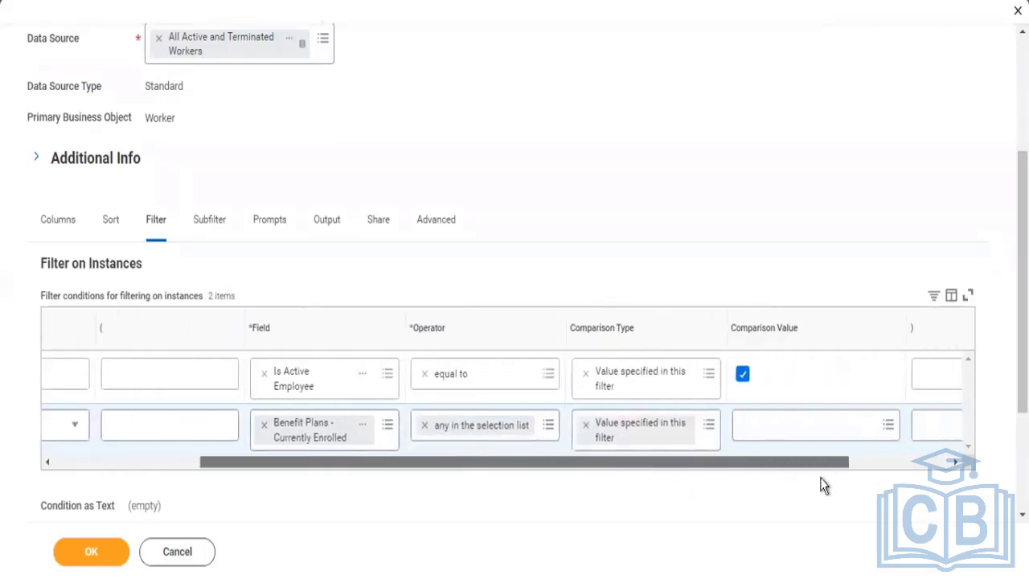
left_click(792, 425)
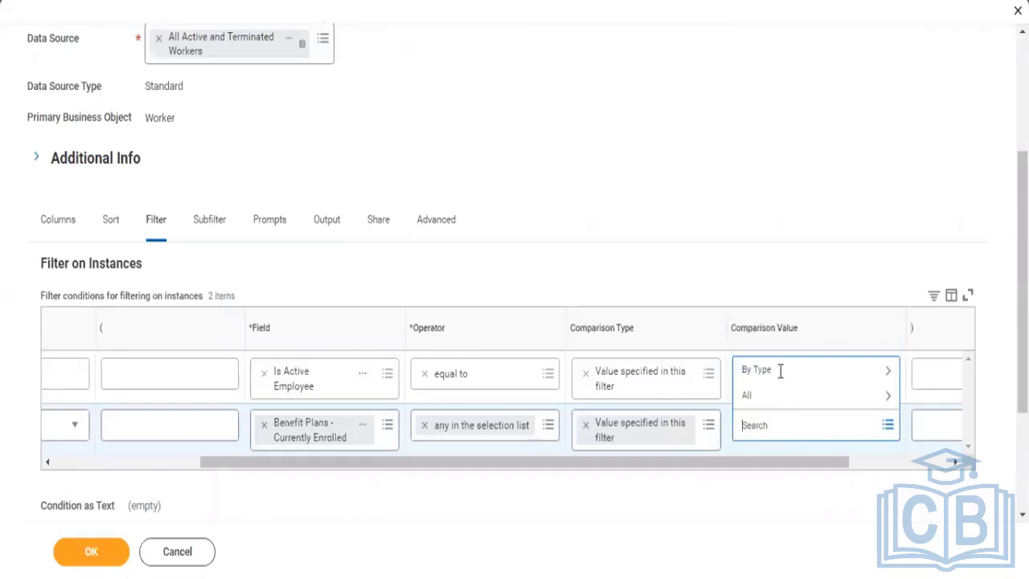
left_click(783, 375)
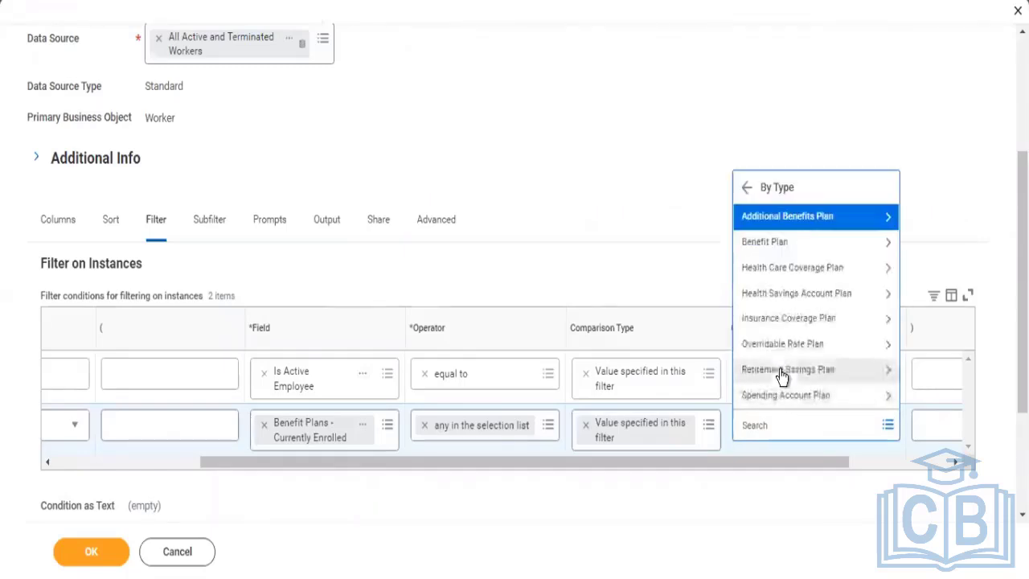
left_click(783, 243)
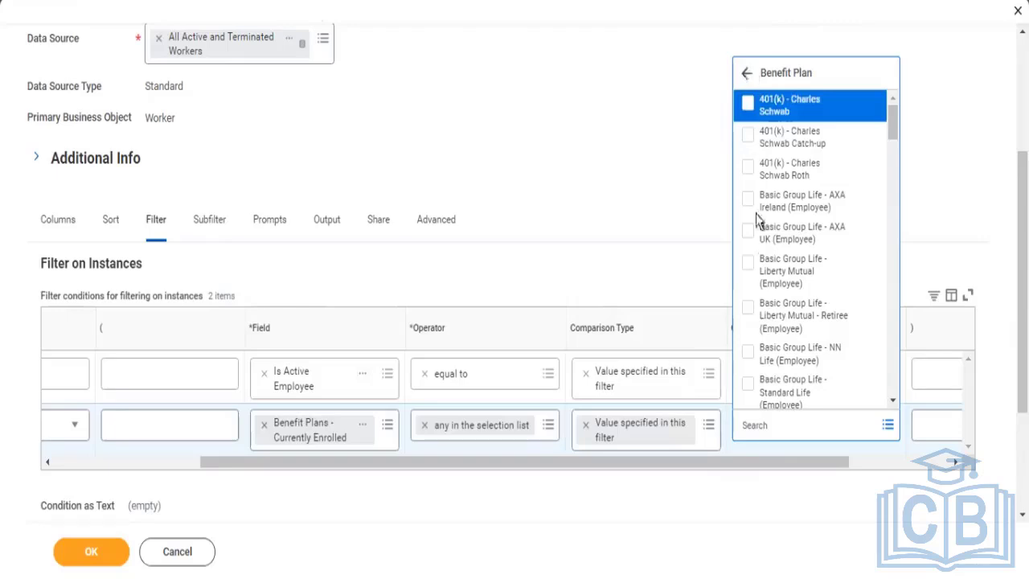
left_click(748, 74)
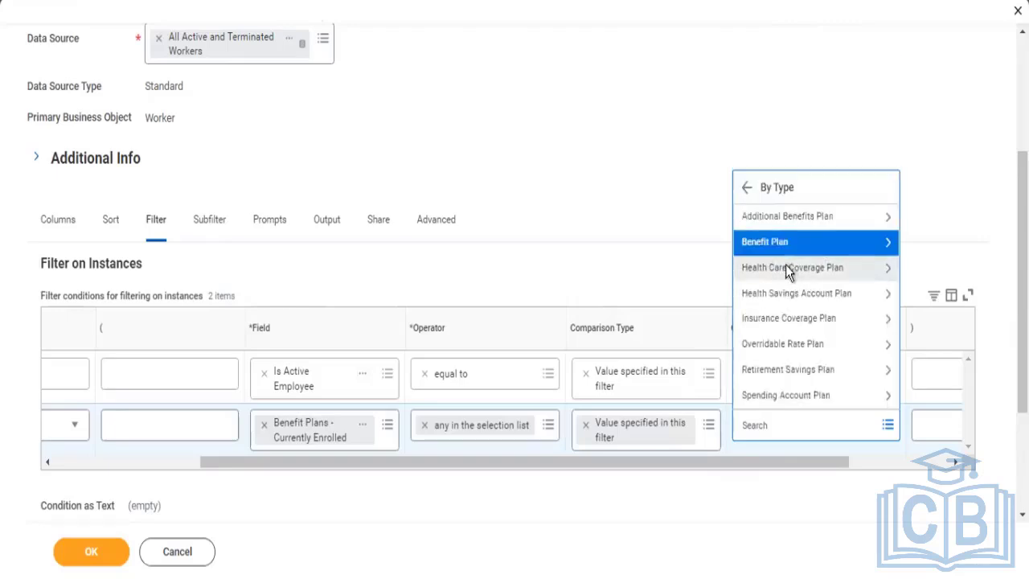
left_click(785, 267)
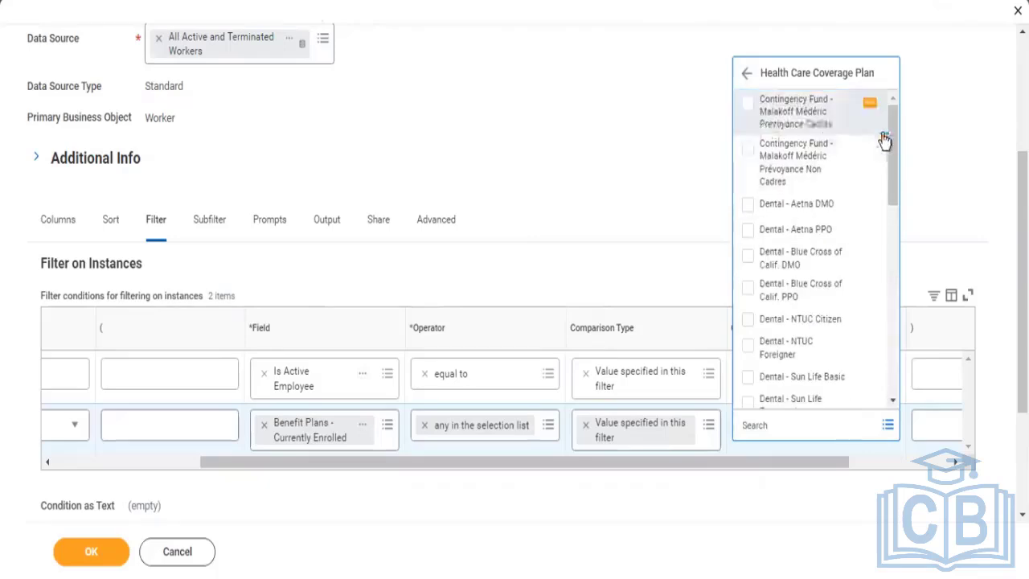
left_click_drag(892, 143, 869, 351)
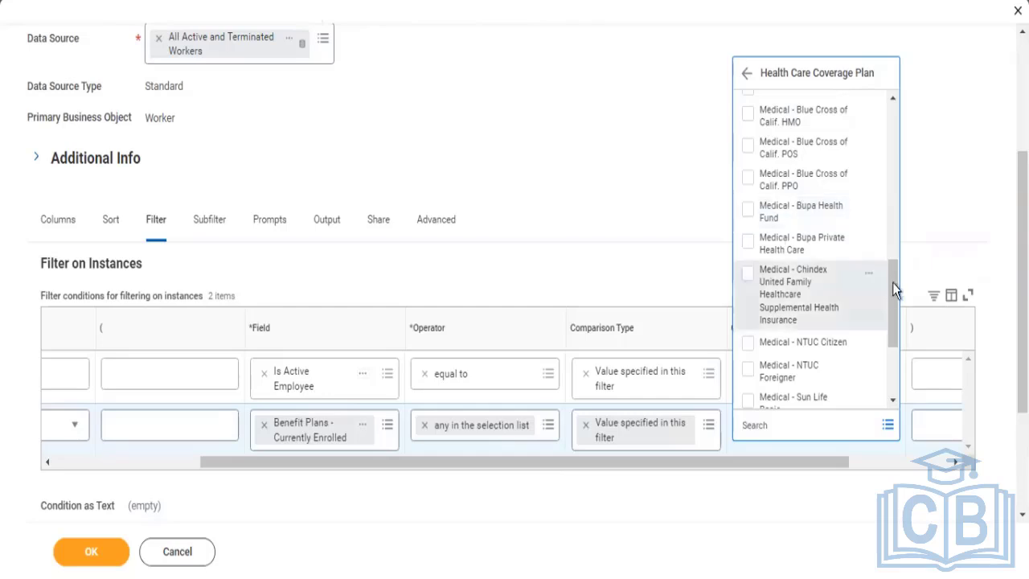
left_click_drag(892, 274, 895, 80)
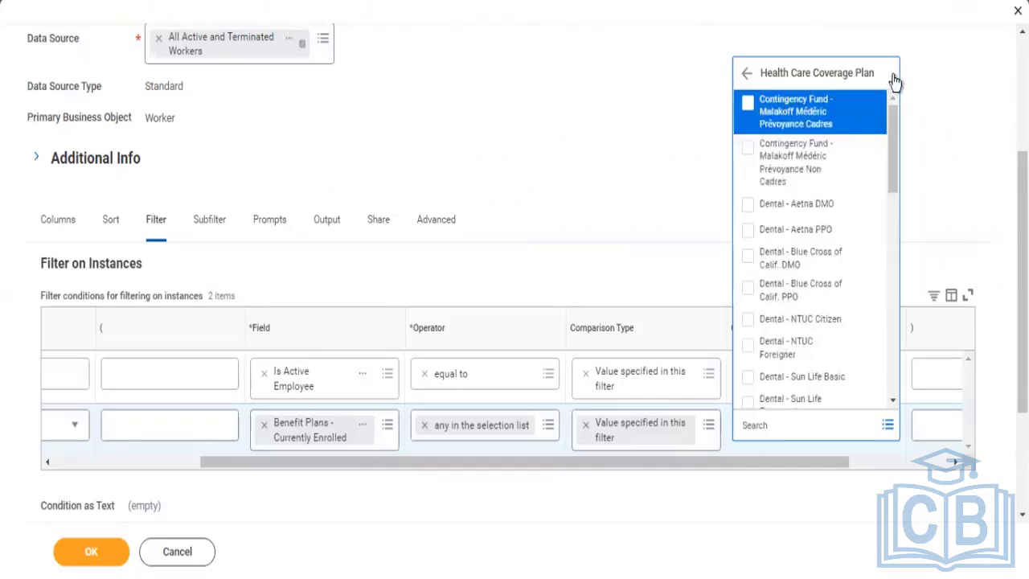
key("ctrl+a")
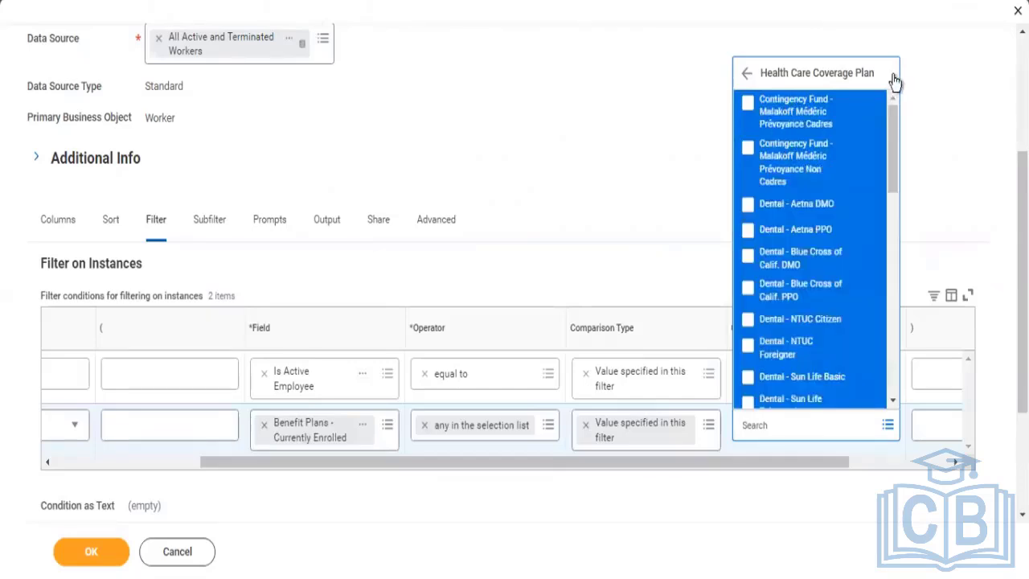
key("Return")
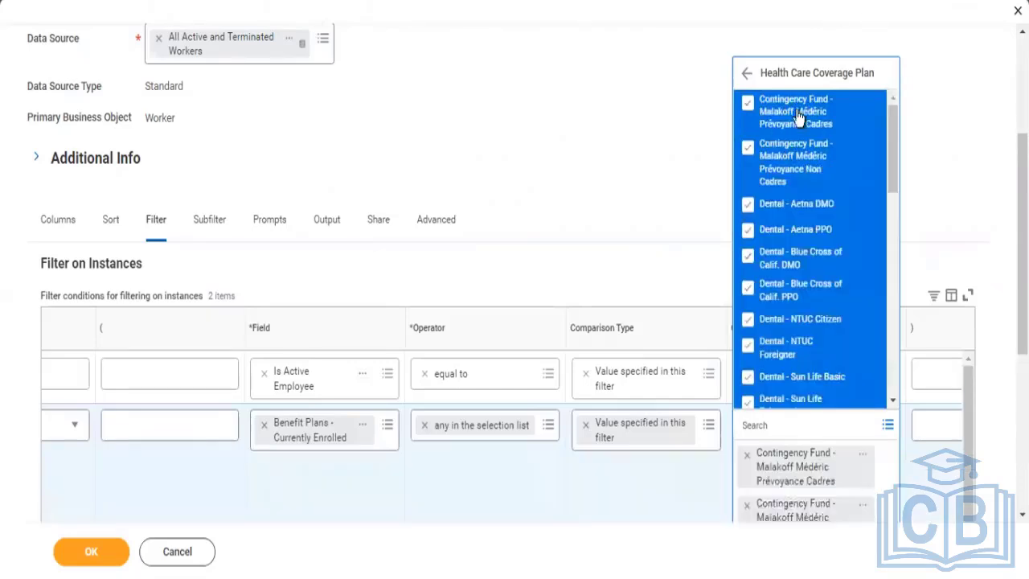
Step: Add all plans of the Insurance Coverage Plan type to the second filter condition's comparison values
left_click(746, 76)
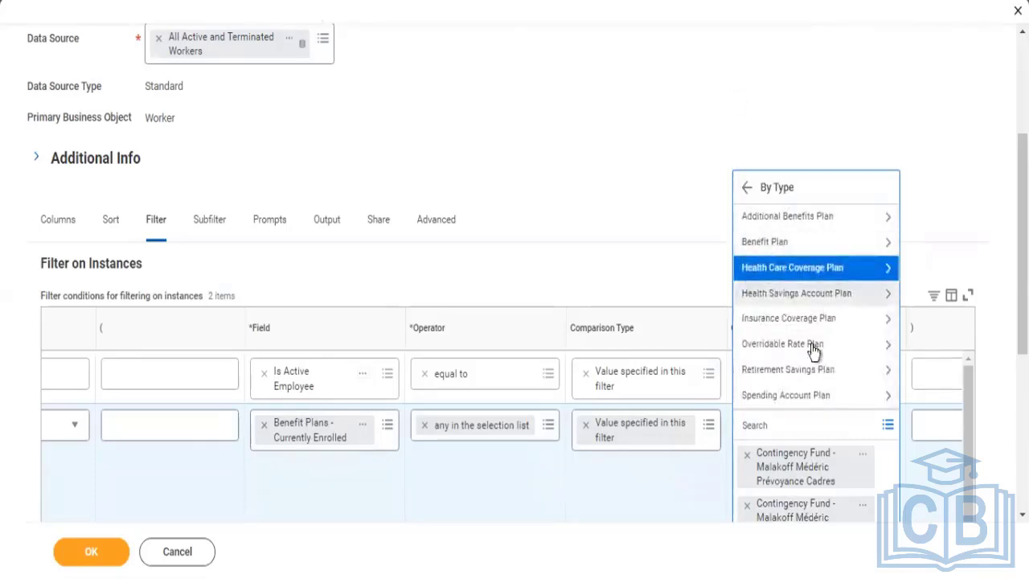
left_click(820, 320)
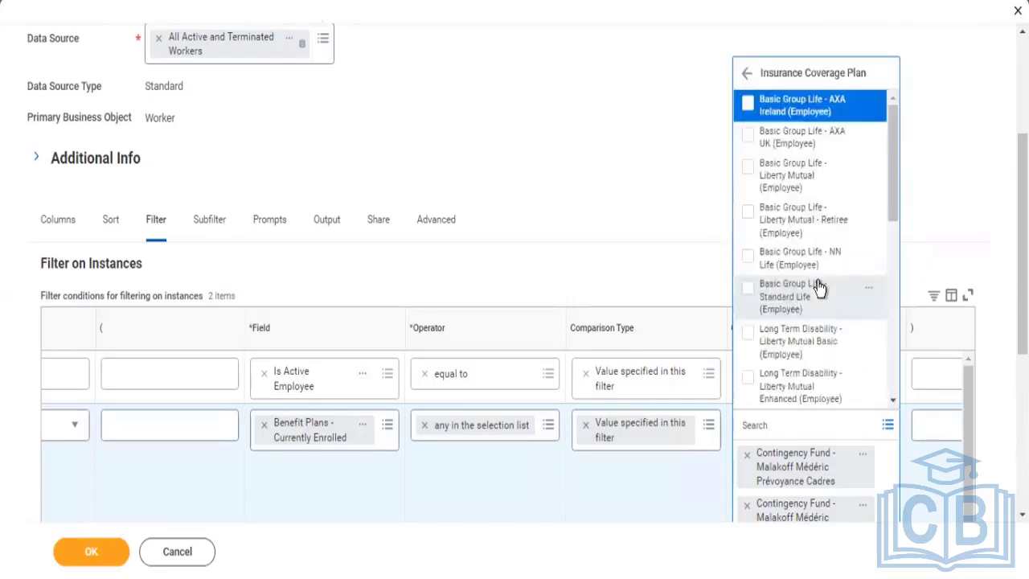
left_click_drag(895, 142, 886, 102)
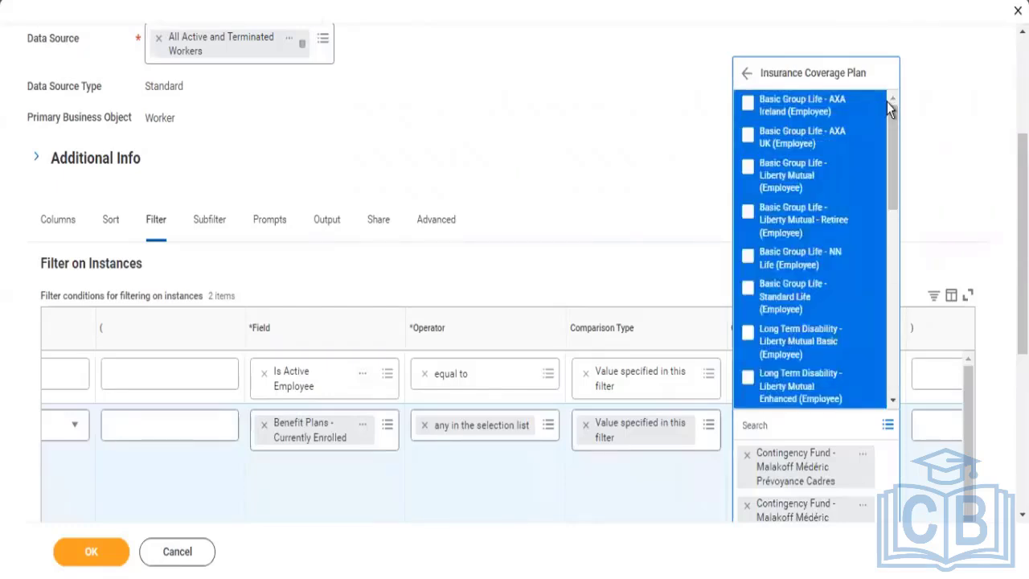
left_click(683, 114)
Step: Check the second condition's selected plans, then save the report definition and run the report
left_click_drag(1021, 281, 1022, 283)
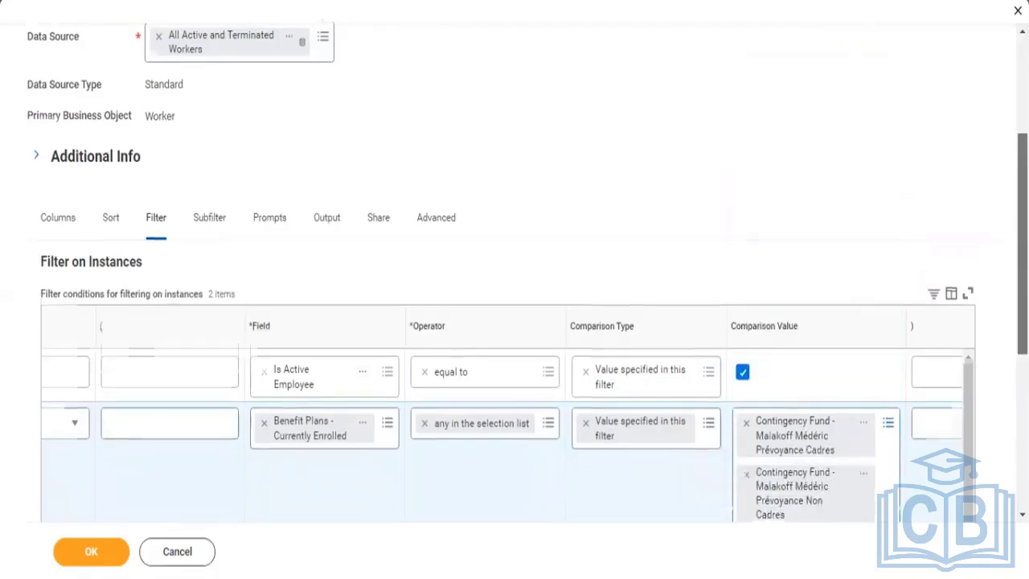
scroll(971, 174, "down", 5)
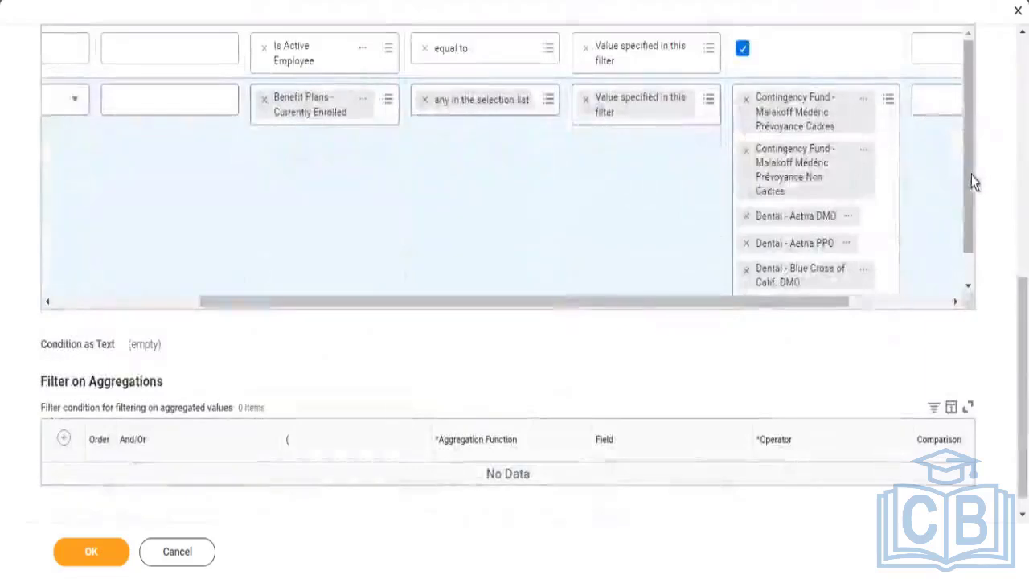
scroll(971, 175, "down", 2)
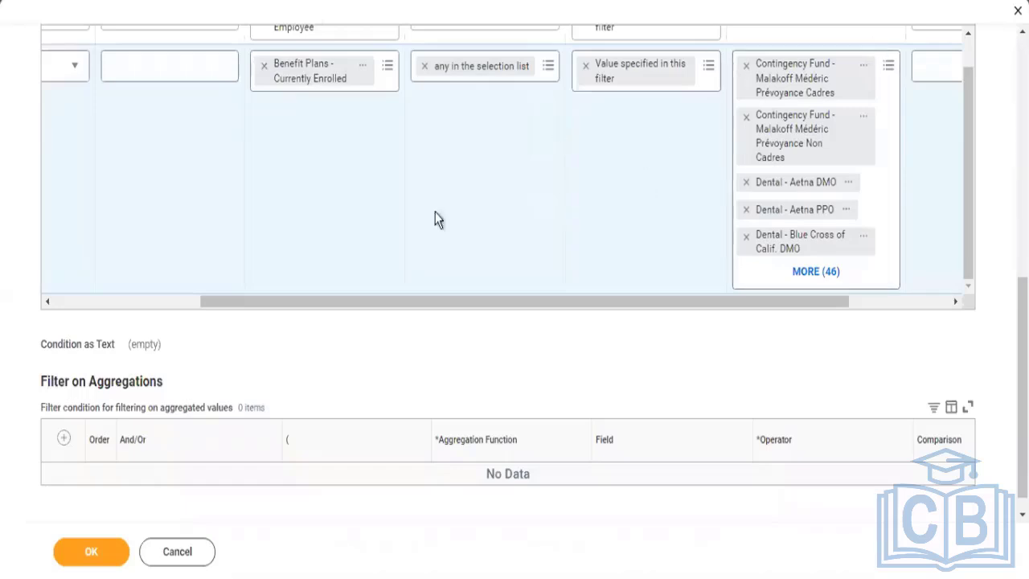
left_click(94, 565)
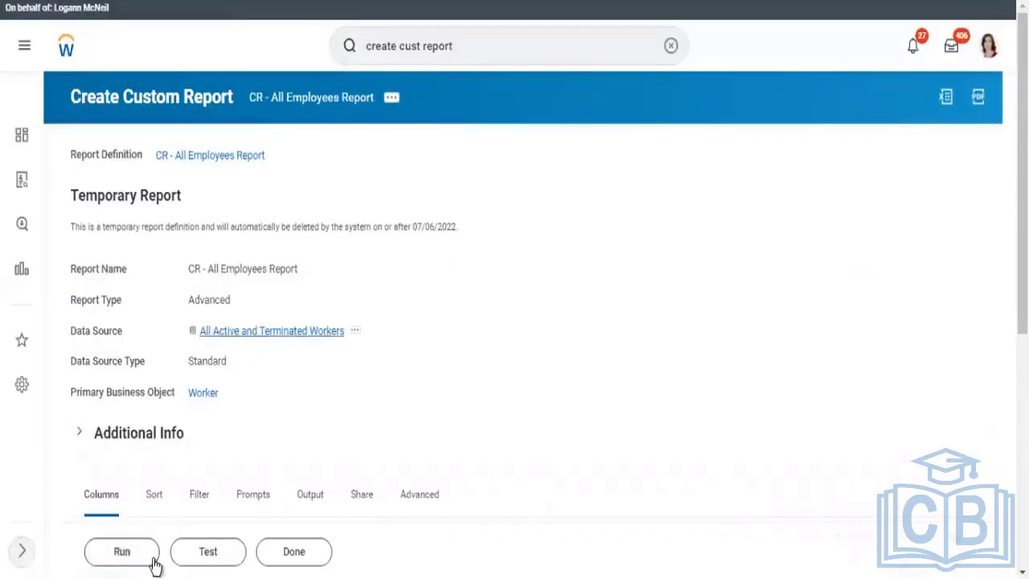
left_click(127, 561)
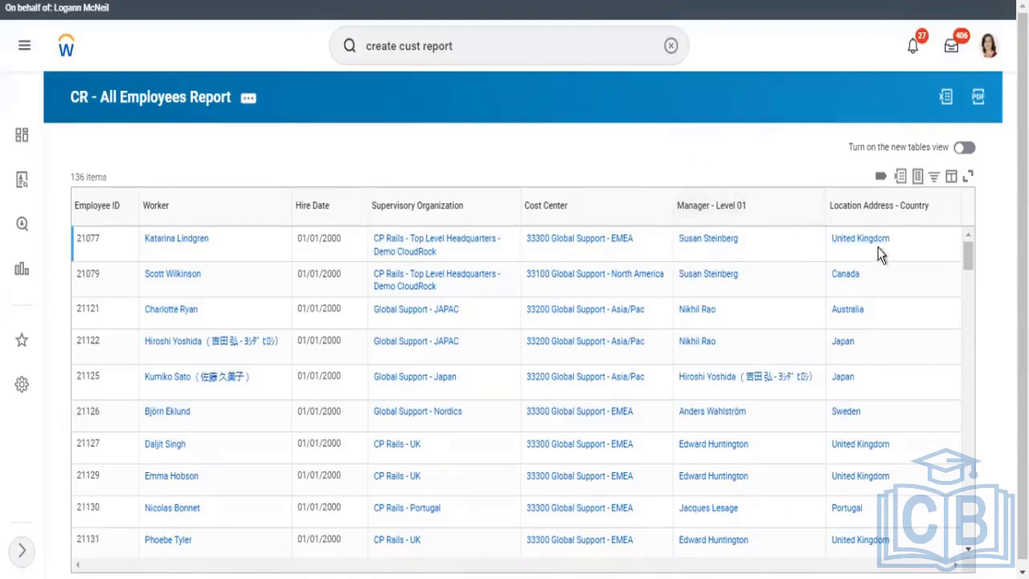
Step: Open the first listed worker's profile separately from the report results and view its Benefits section
right_click(165, 239)
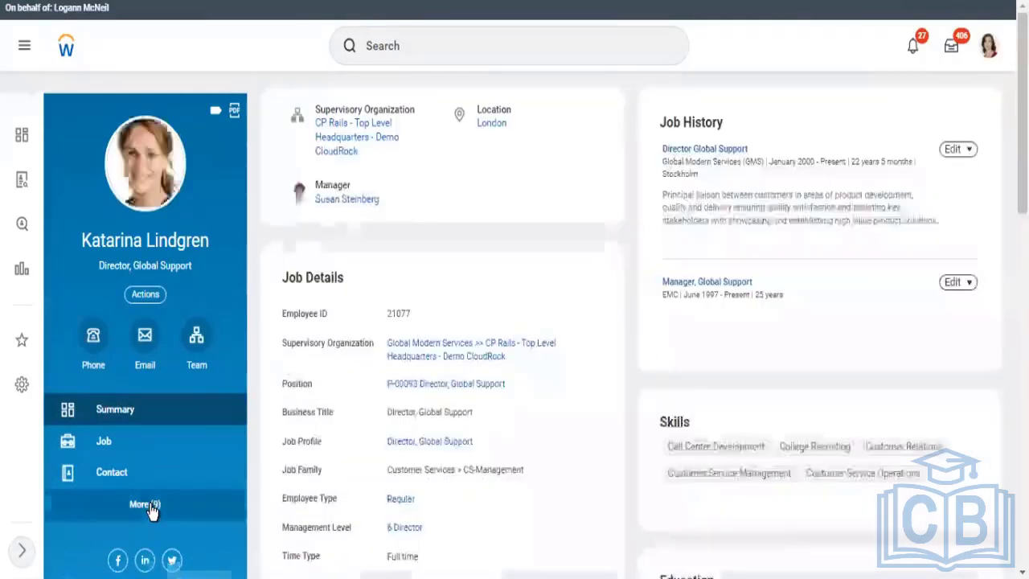
left_click(151, 508)
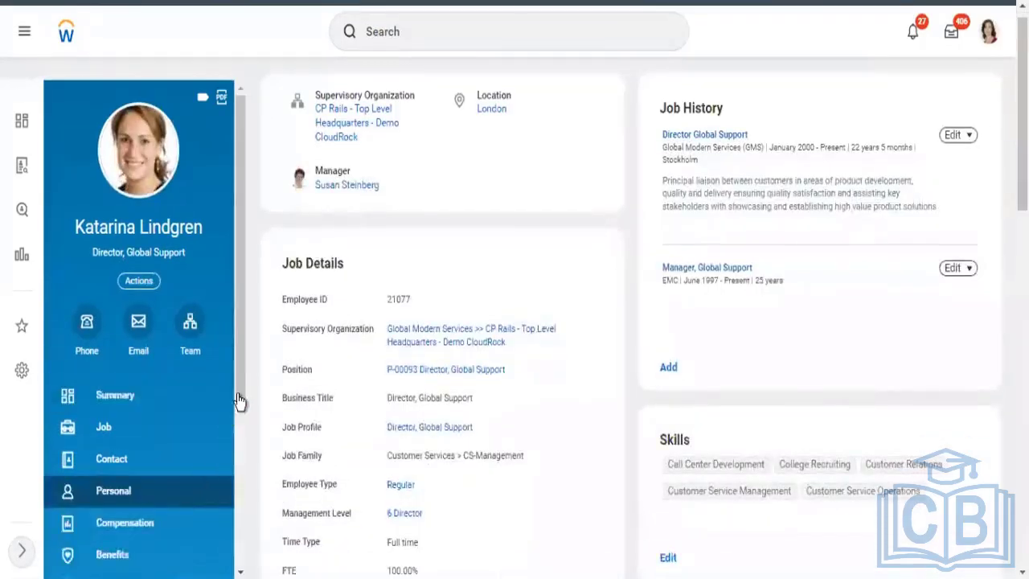
scroll(227, 483, "down", 3)
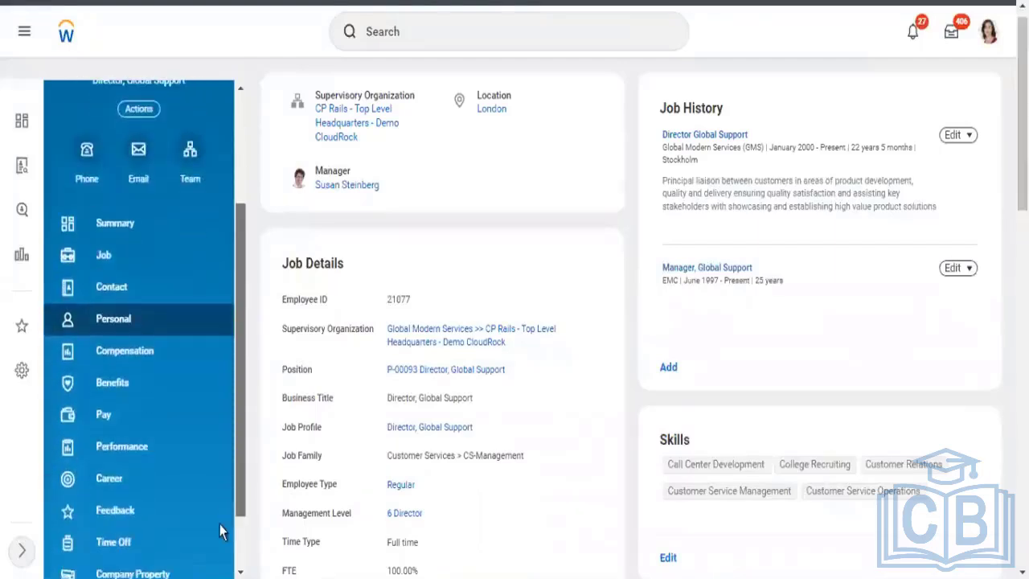
scroll(221, 531, "down", 2)
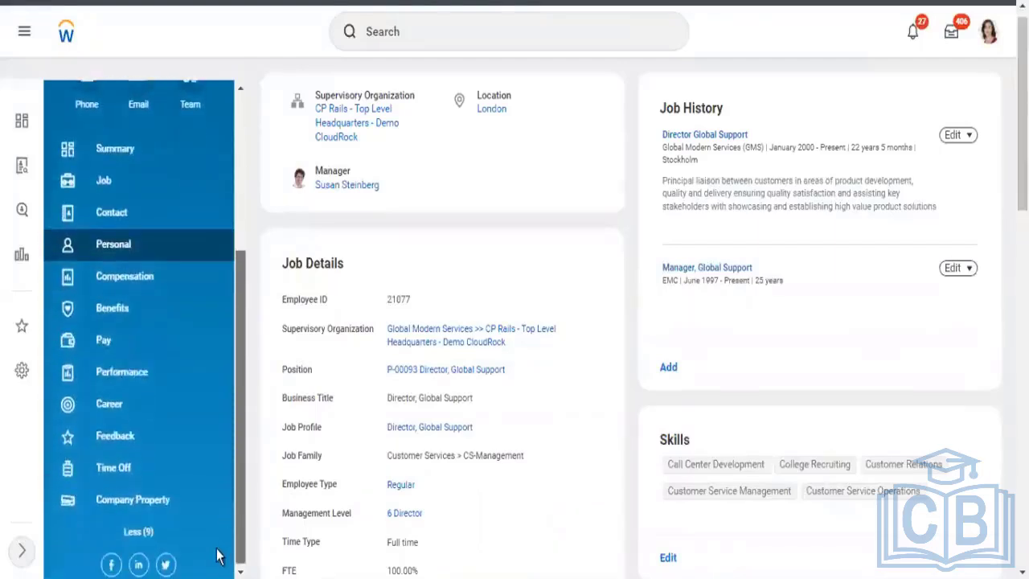
left_click(124, 314)
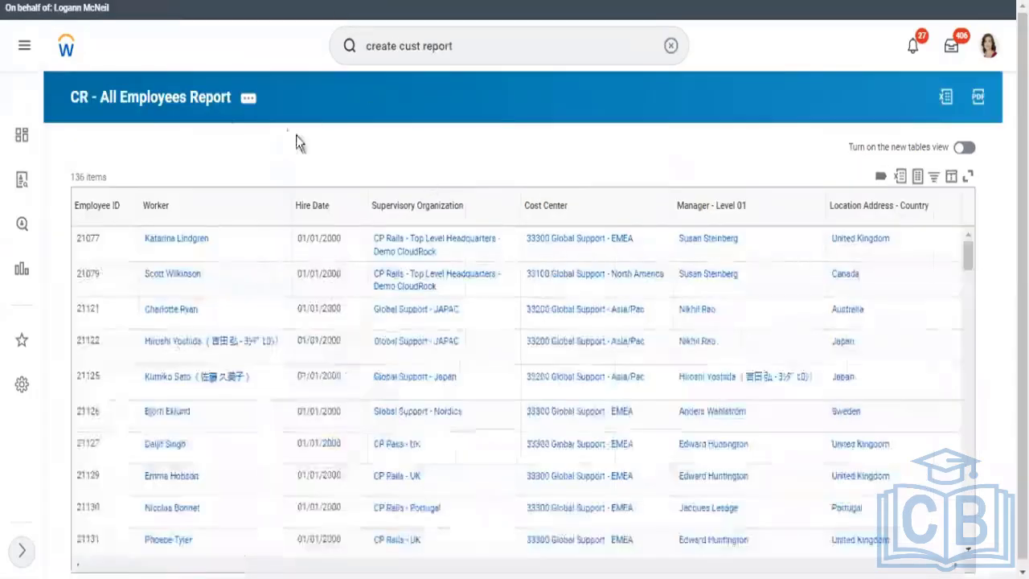
Step: Open the CR - All Employees Report definition for editing from the report results and review its column fields
left_click(252, 102)
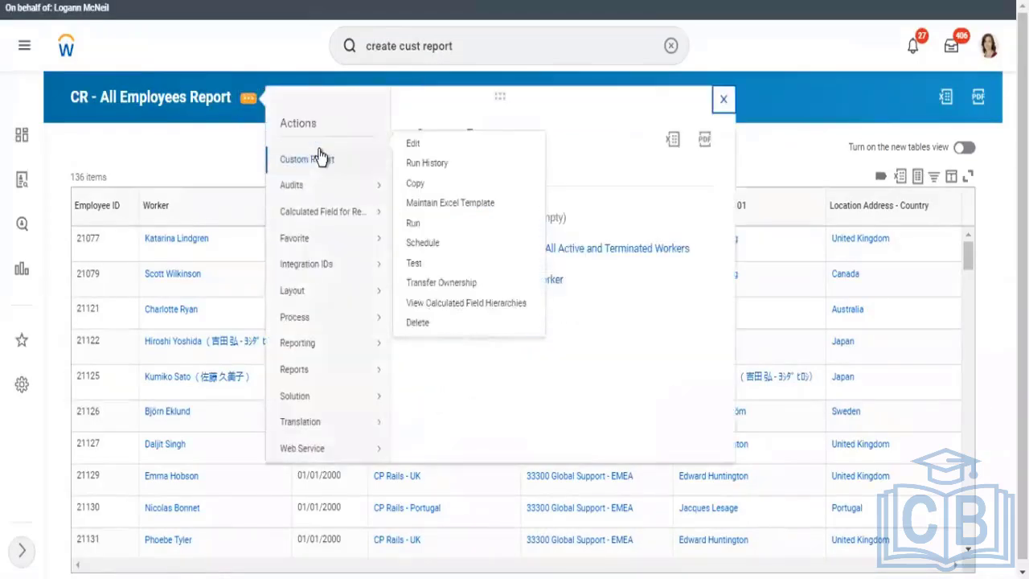
left_click(412, 147)
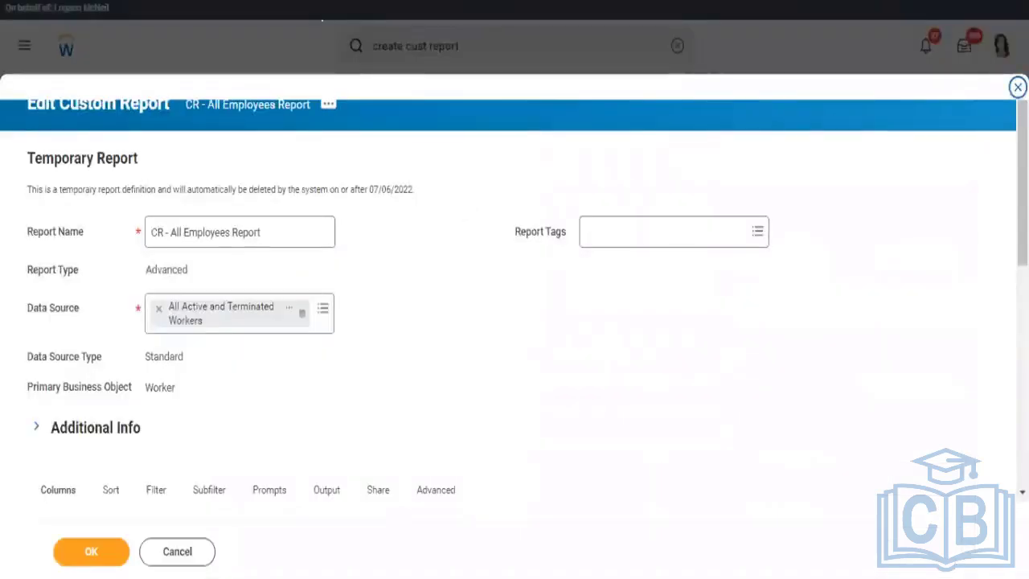
scroll(967, 206, "down", 6)
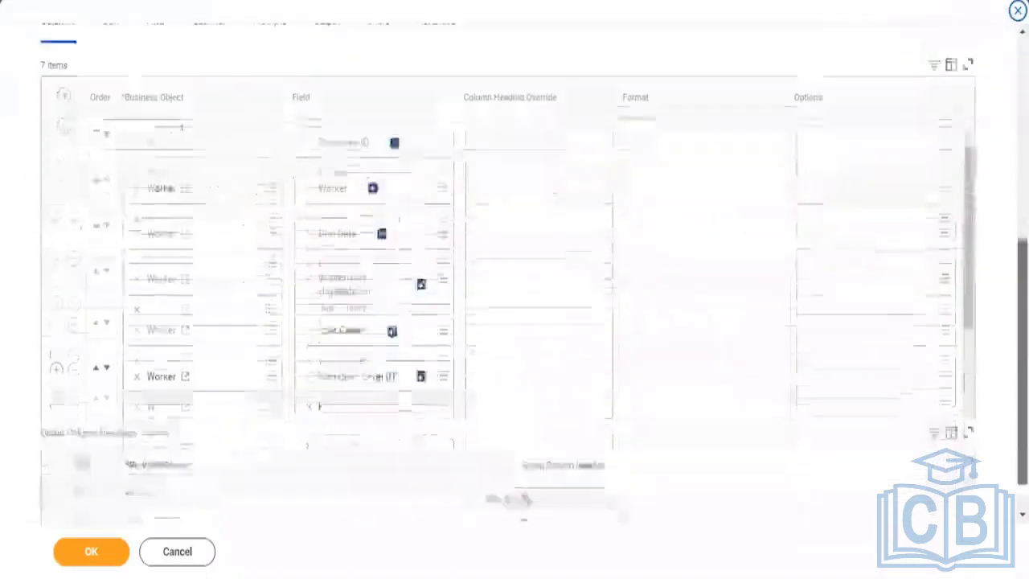
left_click_drag(966, 200, 966, 281)
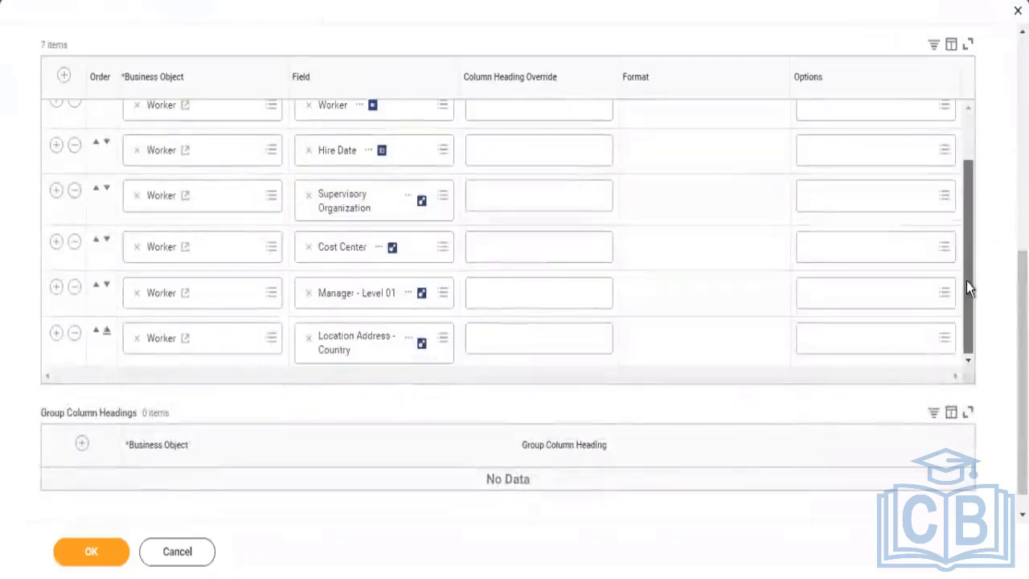
left_click(727, 149)
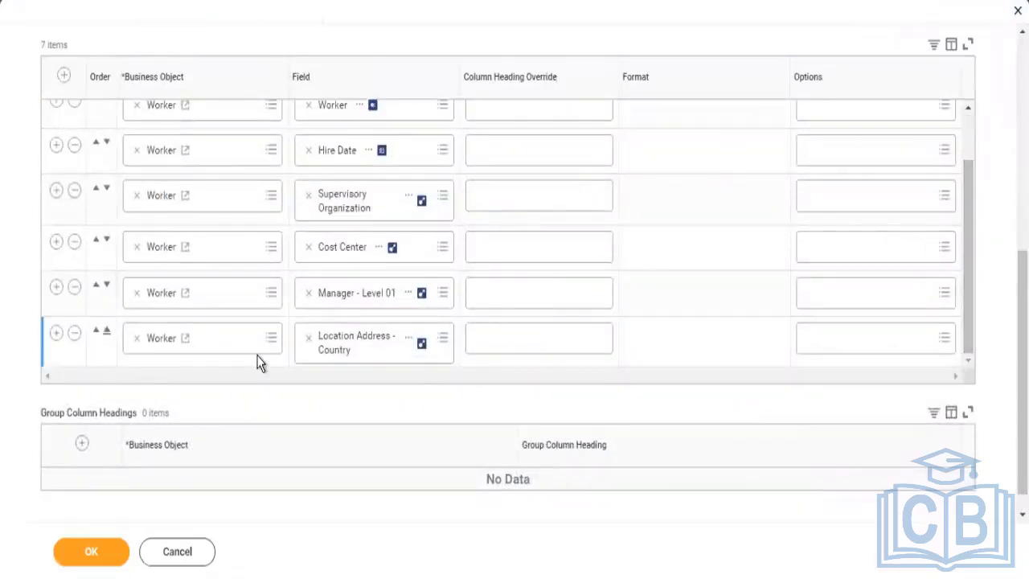
scroll(1023, 369, "up", 3)
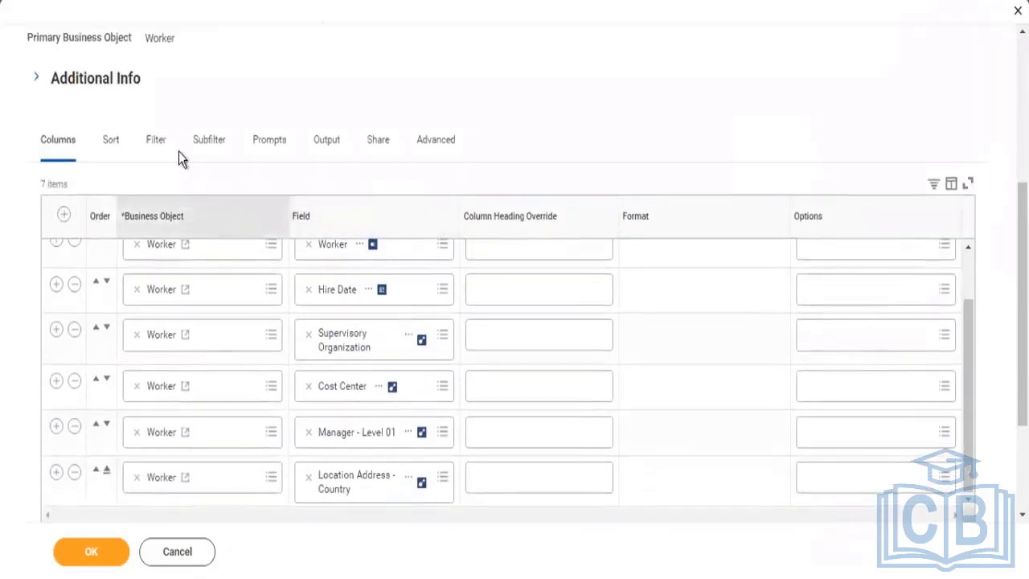
Step: Add a column after Location Address - Country, using the second filter condition's field, Benefit Plans - Currently Enrolled, as its business object
left_click(158, 148)
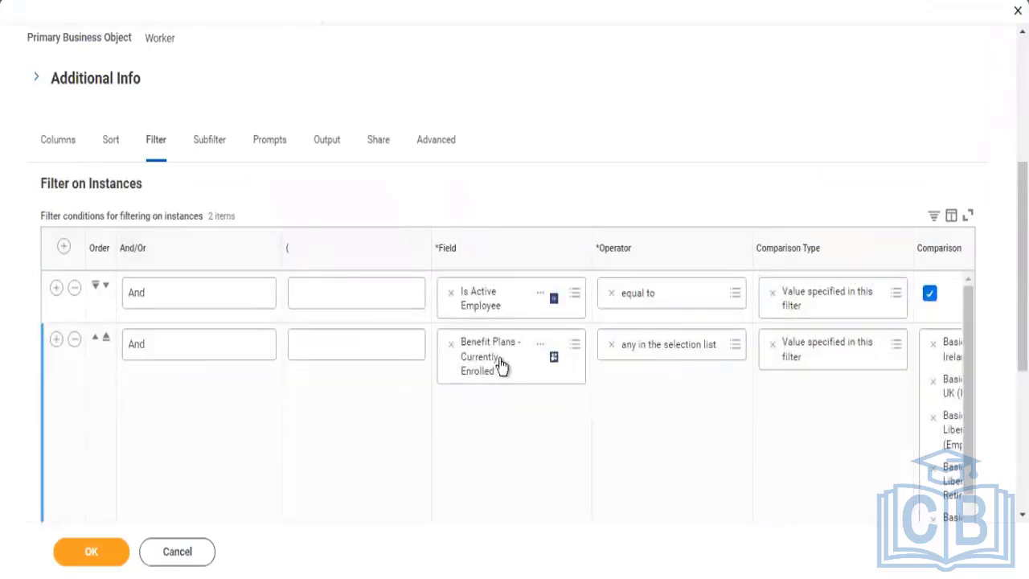
right_click(500, 365)
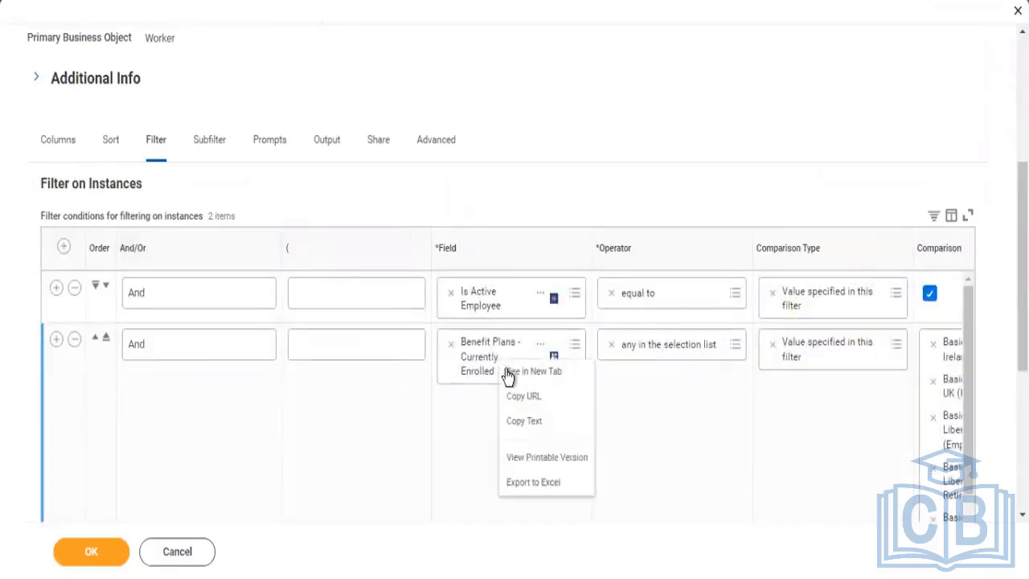
left_click(518, 423)
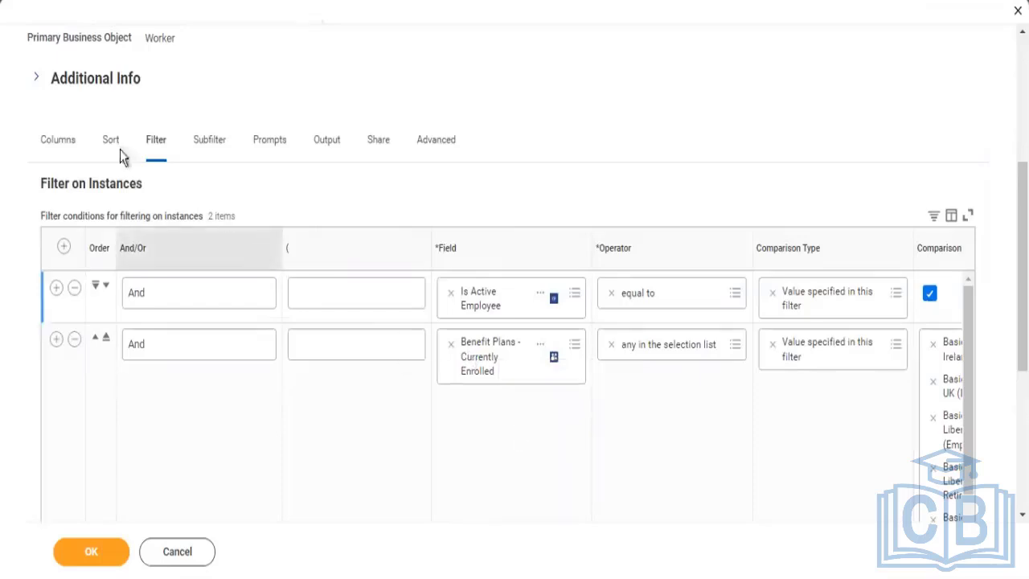
left_click(64, 143)
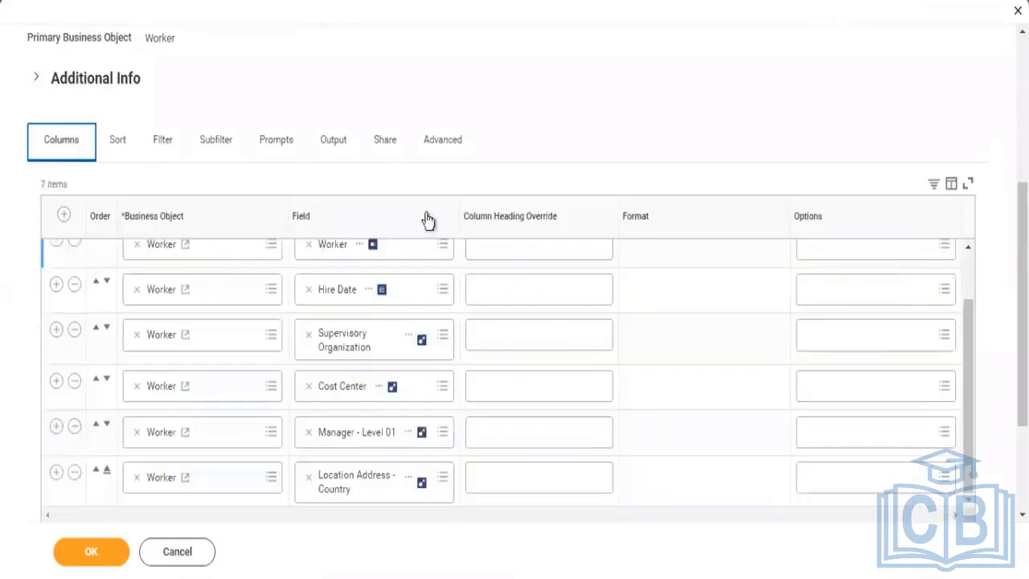
scroll(514, 290, "down", 2)
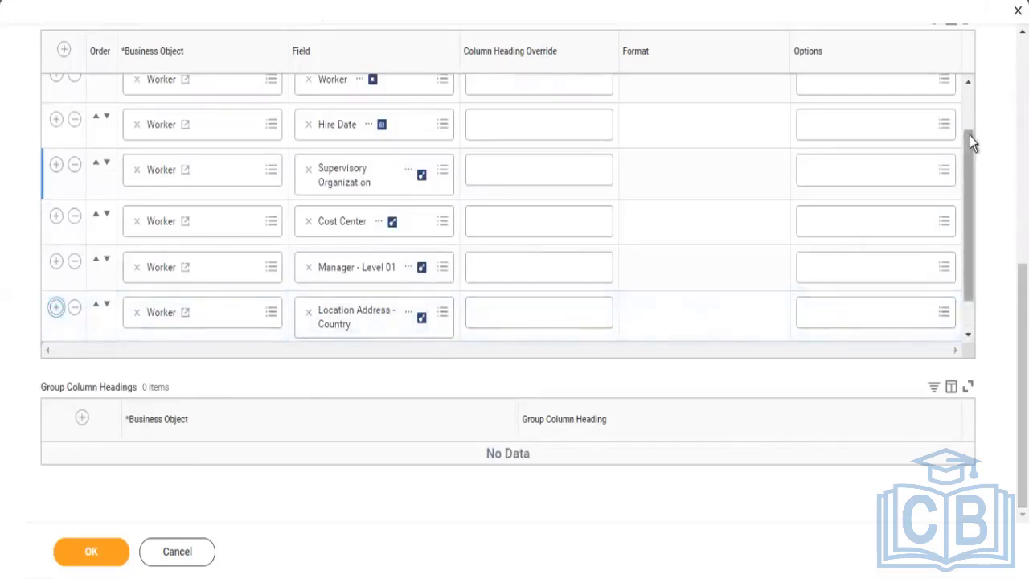
left_click_drag(969, 135, 973, 269)
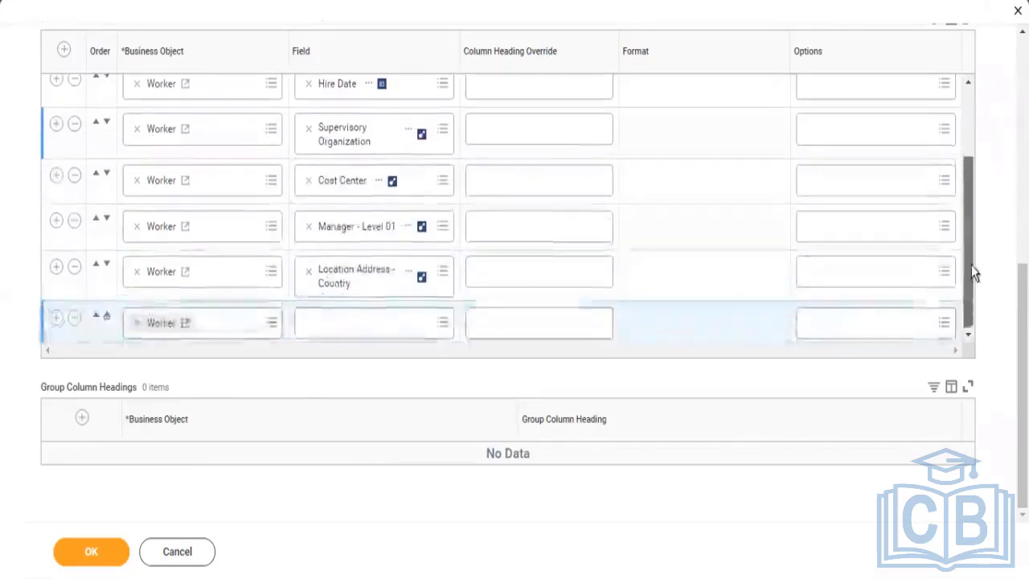
left_click(137, 323)
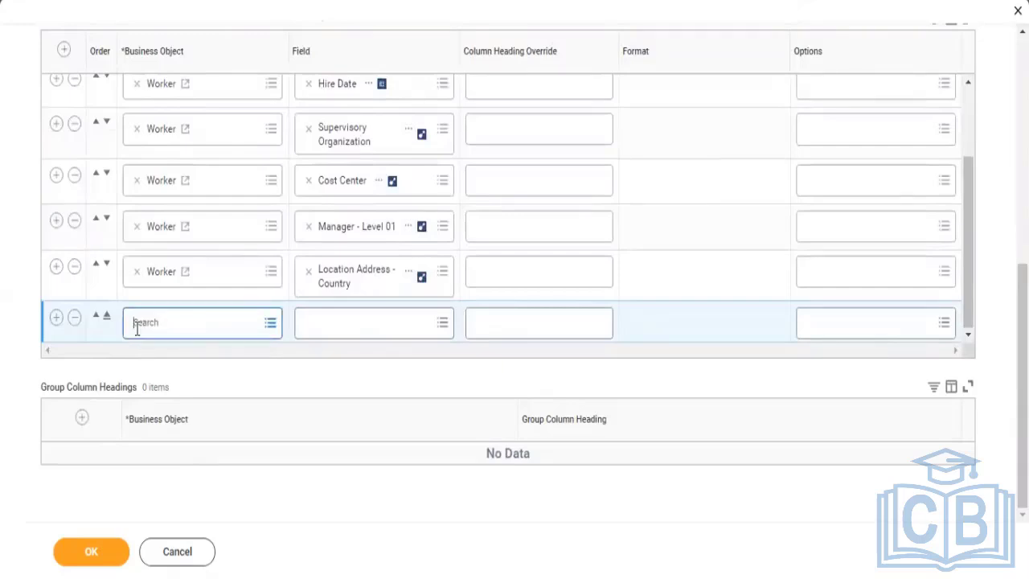
key("ctrl+v")
key("Return")
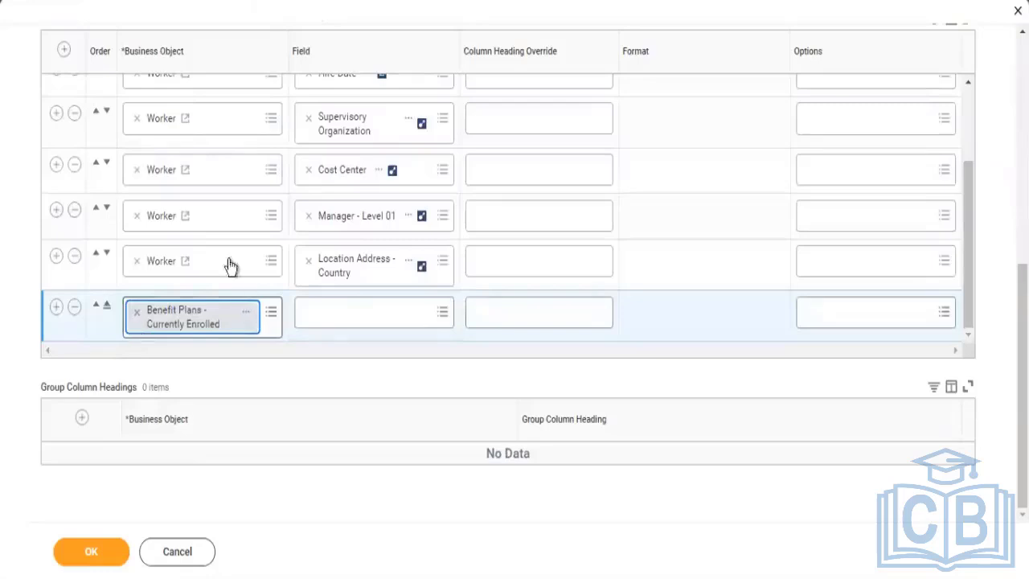
Step: Set the new column's field to Benefit Plan, then save the report definition and run the report
left_click(329, 312)
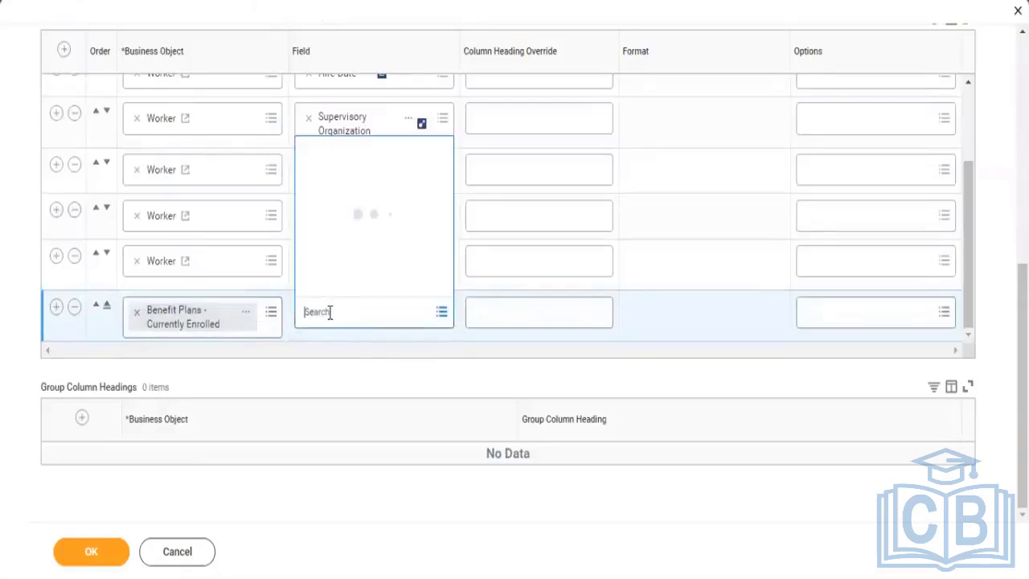
type("benefit")
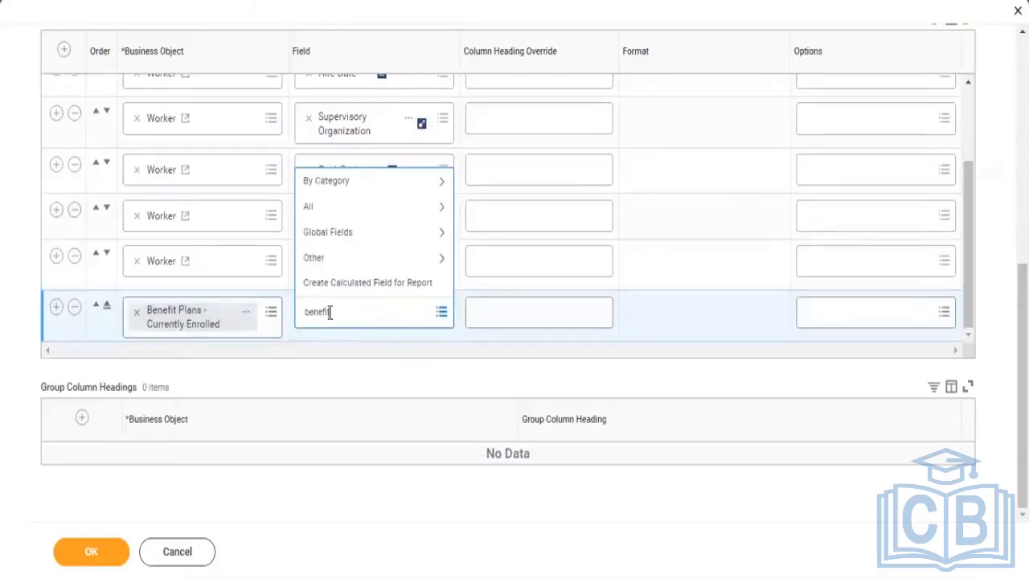
type(" plan")
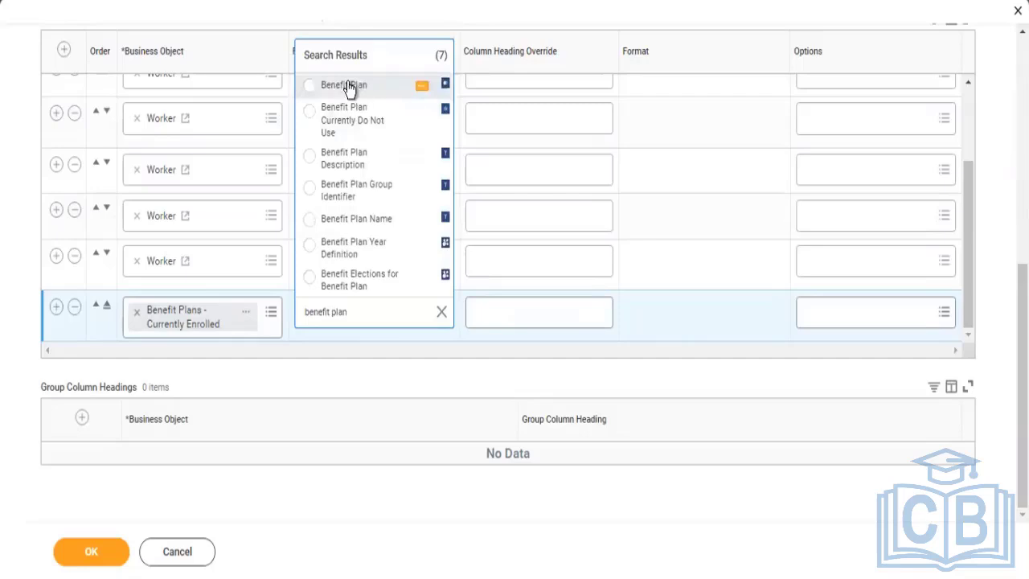
left_click(347, 86)
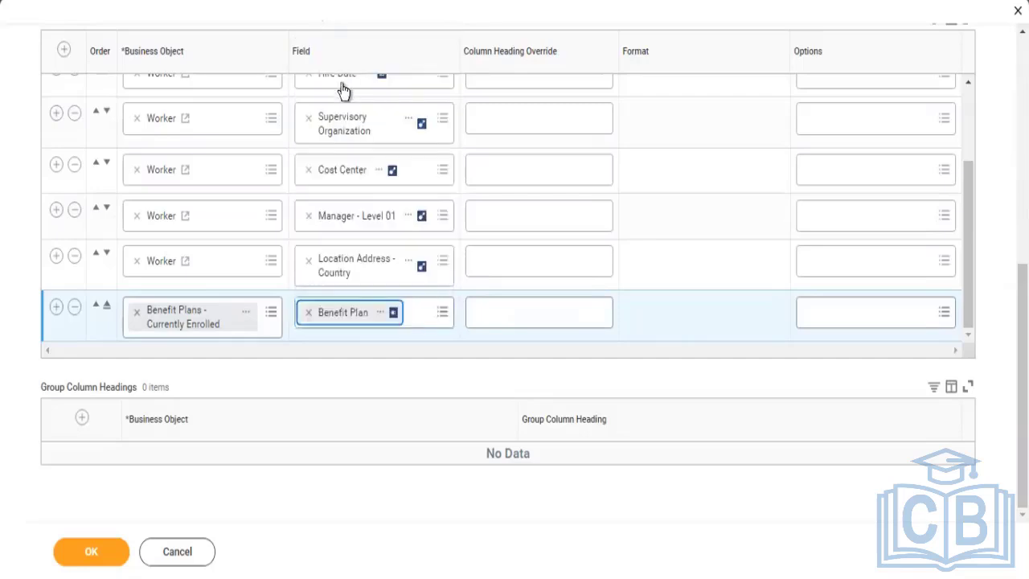
left_click(108, 554)
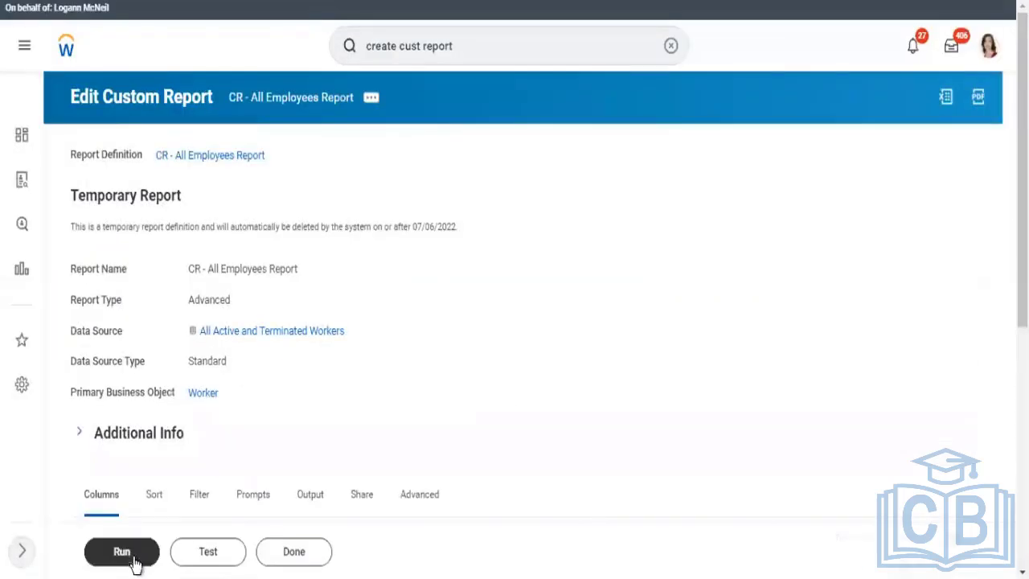
left_click(129, 554)
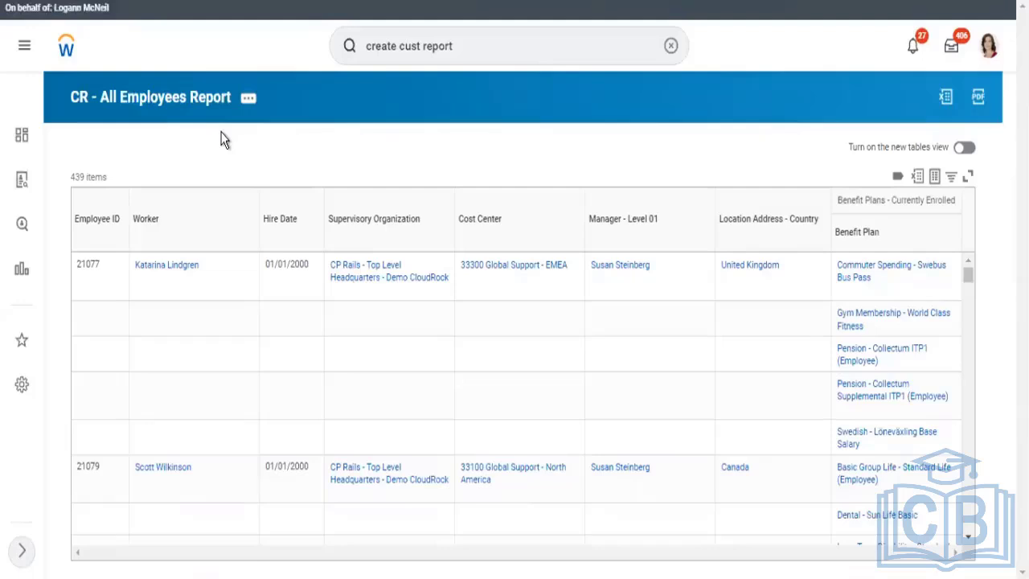
Step: Open the report definition from the report results and start editing the custom report
left_click(180, 103)
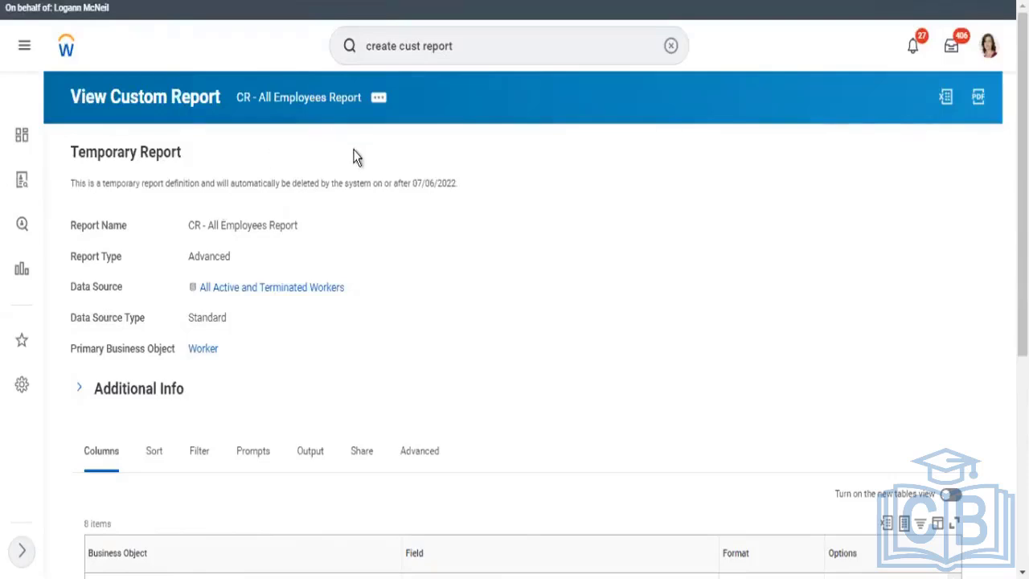
left_click(378, 99)
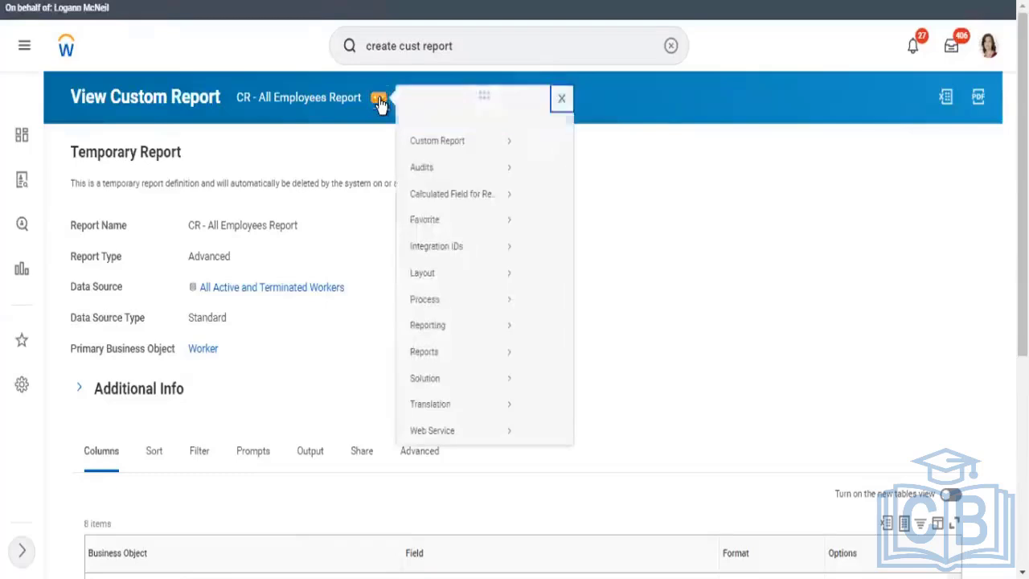
mouse_move(453, 157)
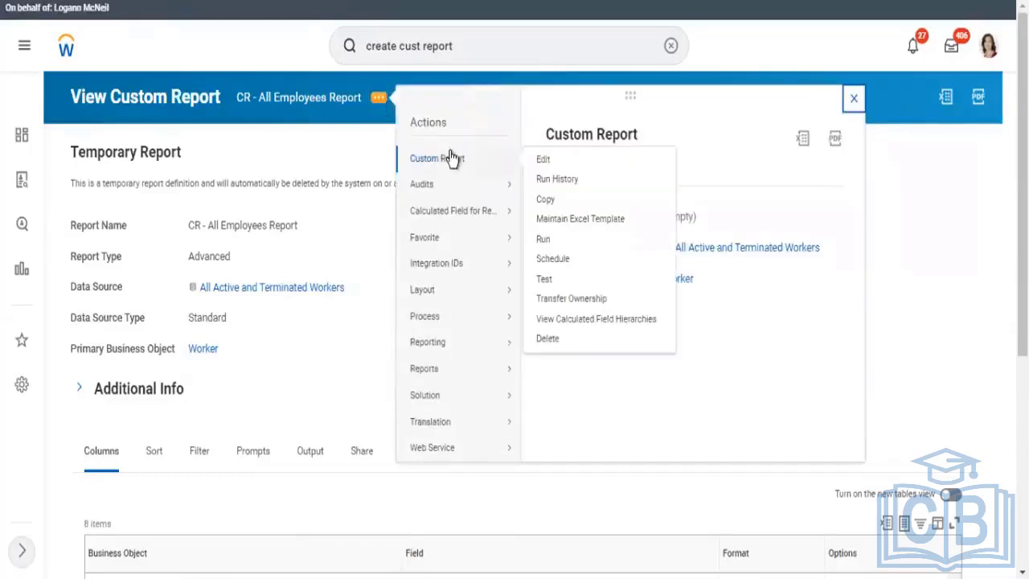
left_click(544, 163)
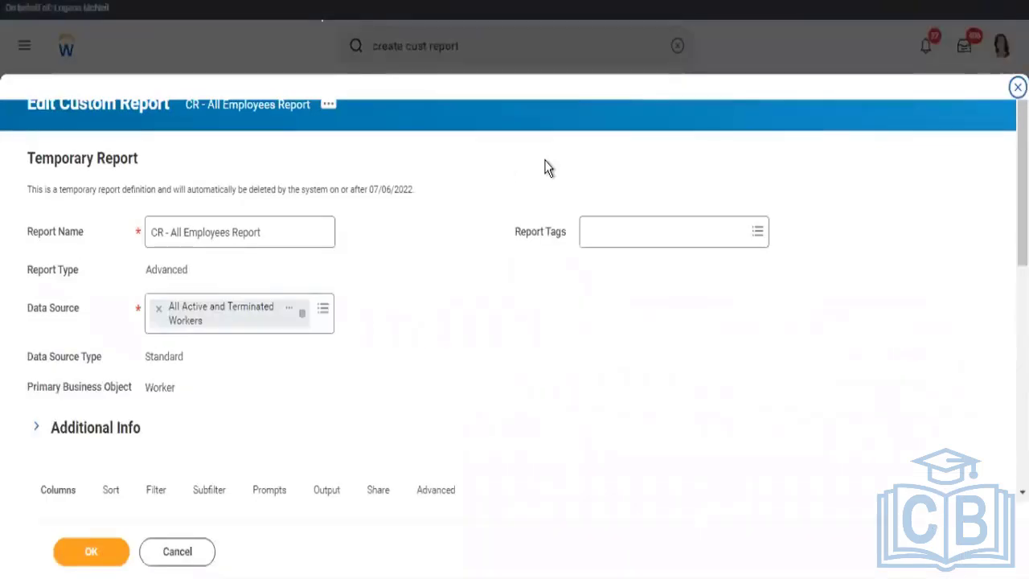
Step: View the report field details of the Benefit Plans - Currently Enrolled business object in the last column row
scroll(1021, 177, "down", 1)
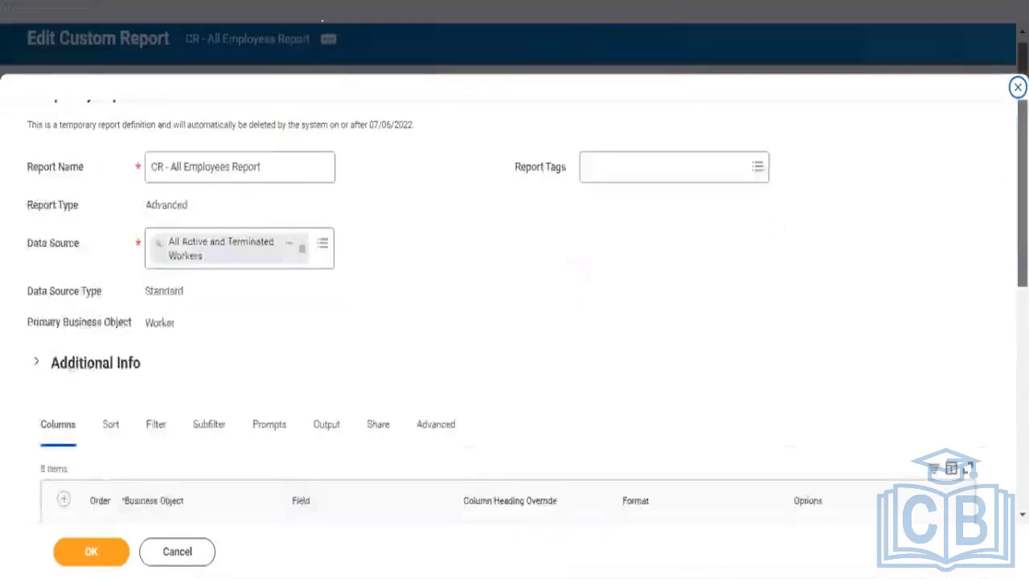
left_click_drag(1022, 193, 1021, 418)
left_click_drag(971, 233, 973, 352)
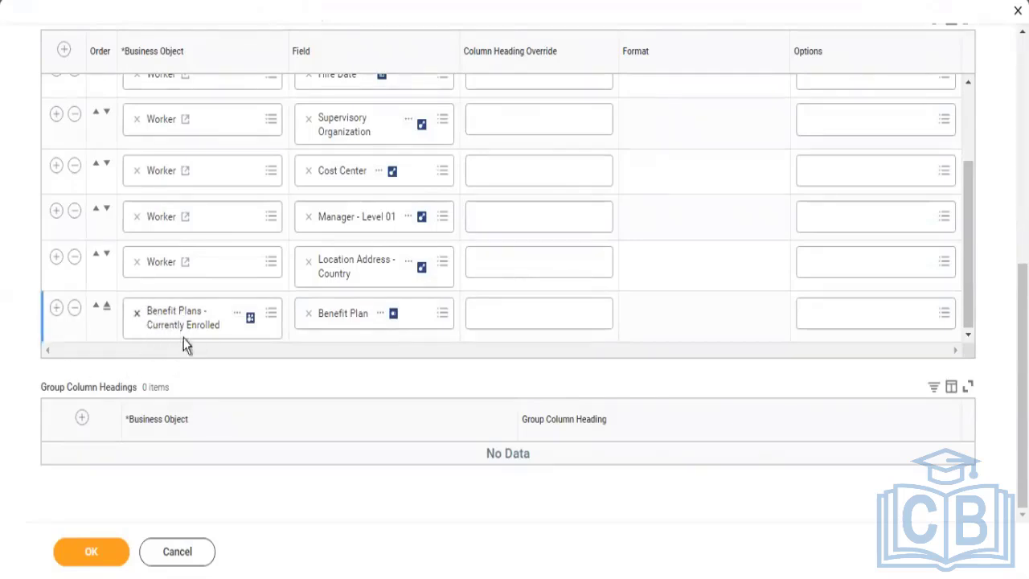
left_click(240, 317)
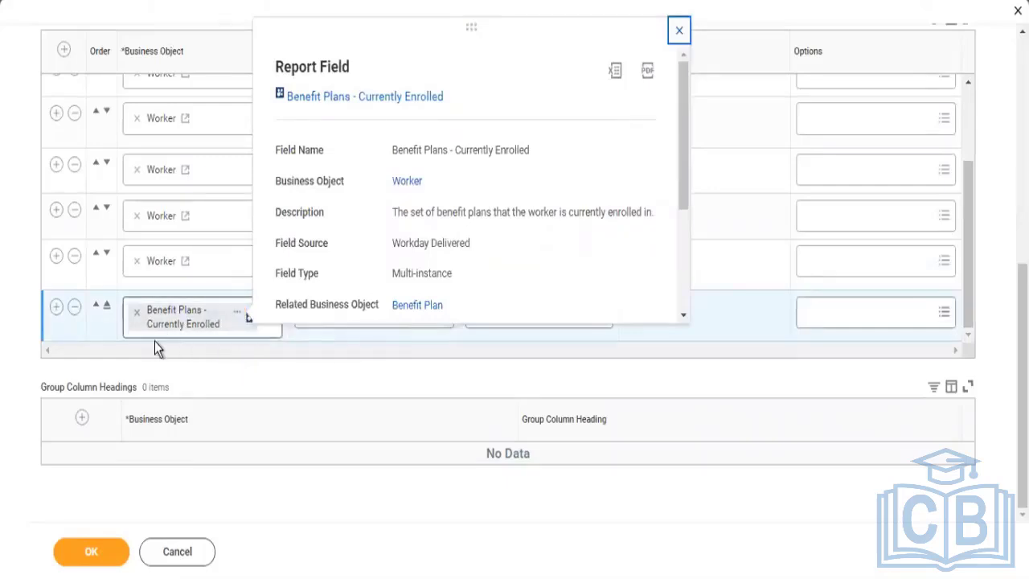
left_click(211, 387)
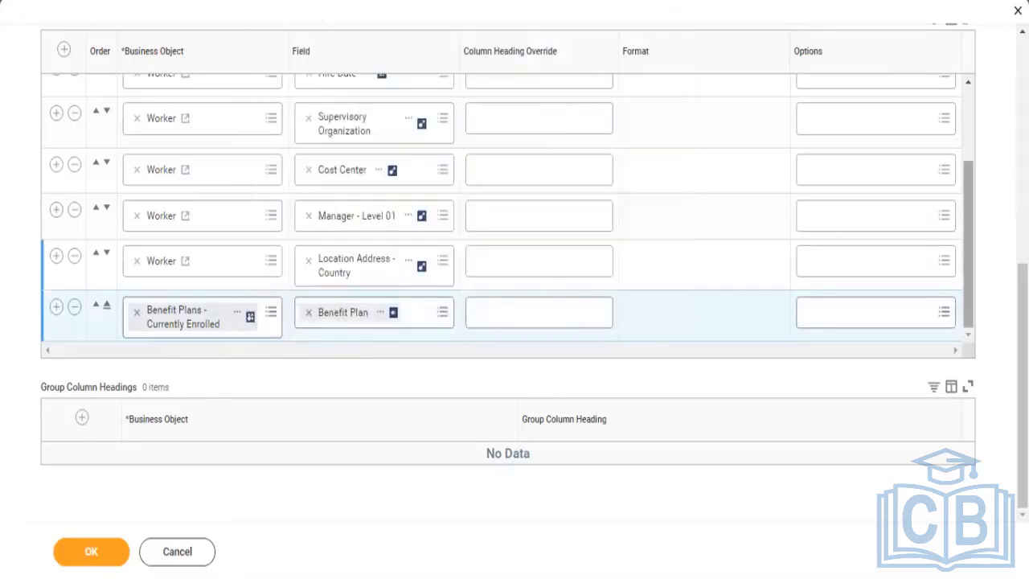
Step: Check the filter conditions, then enable Display Grand Totals in the report's grouping and totaling options
scroll(954, 314, "up", 2)
scroll(527, 274, "up", 4)
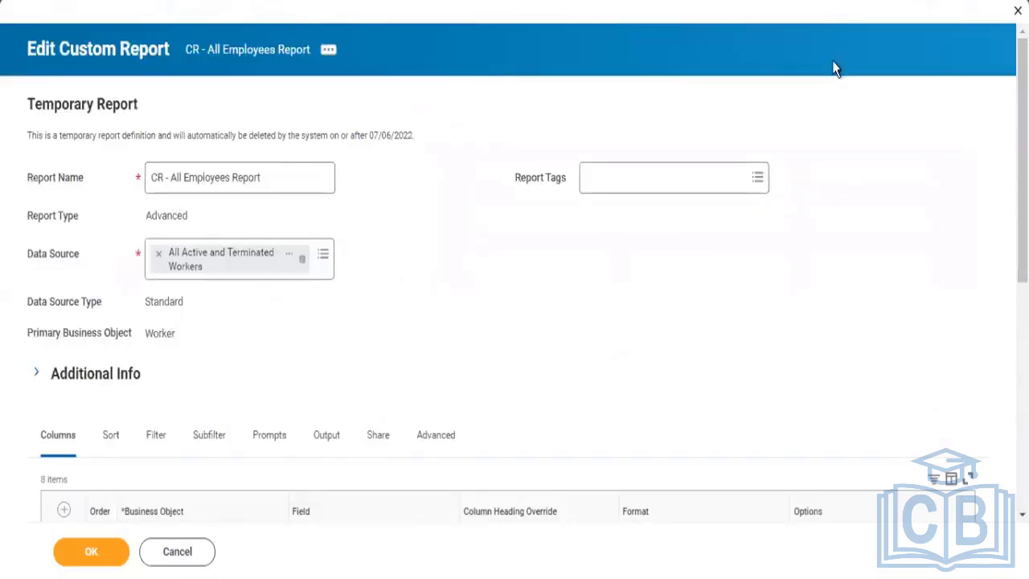
scroll(946, 73, "down", 2)
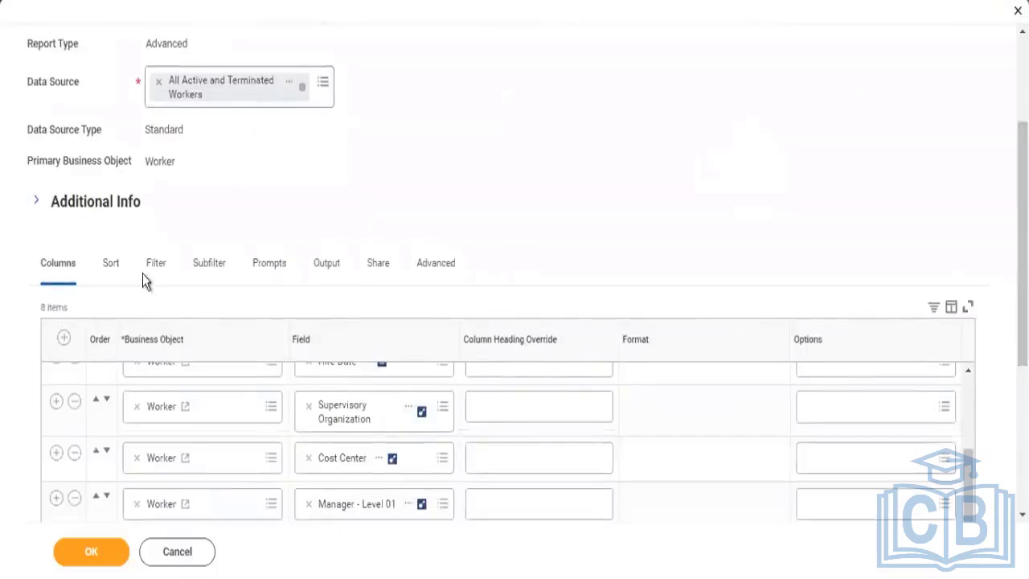
left_click(152, 265)
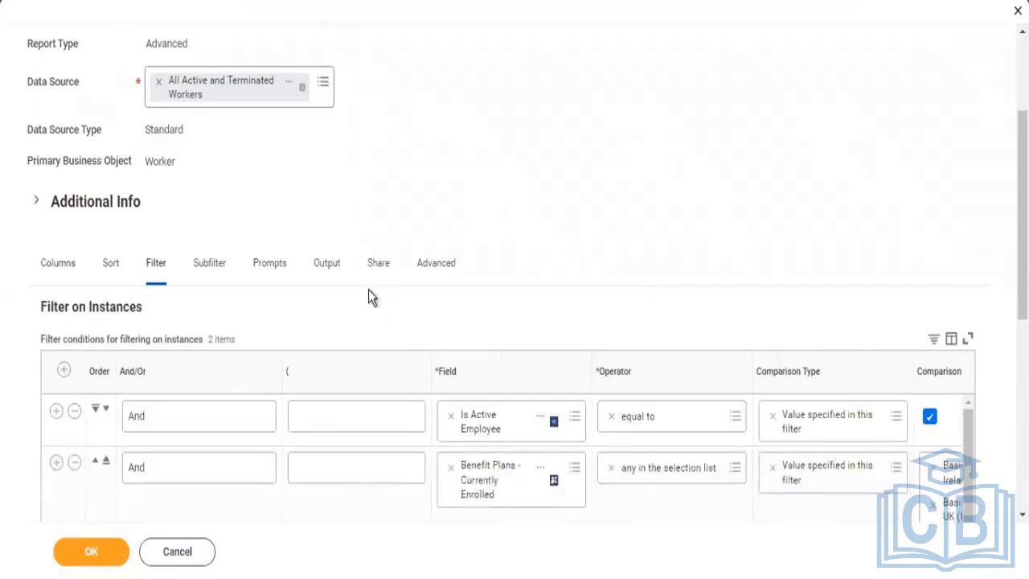
left_click(110, 271)
scroll(965, 160, "down", 4)
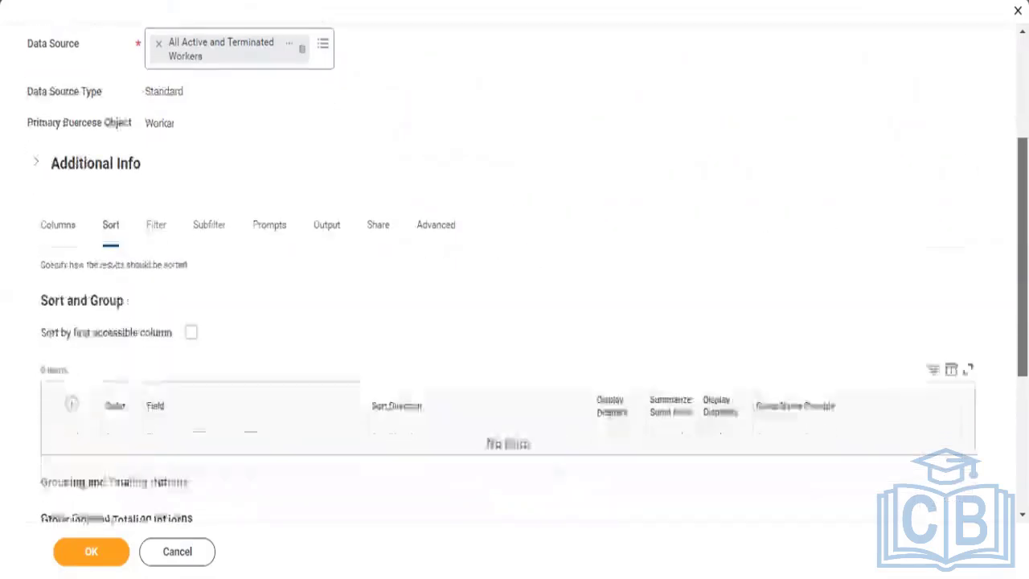
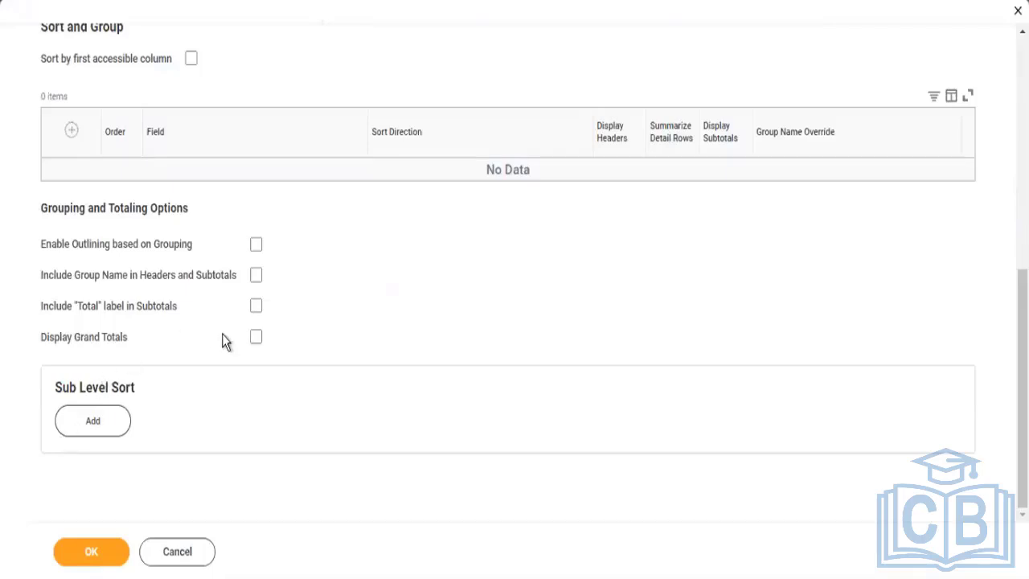
left_click(255, 338)
scroll(514, 282, "up", 5)
scroll(772, 55, "up", 1)
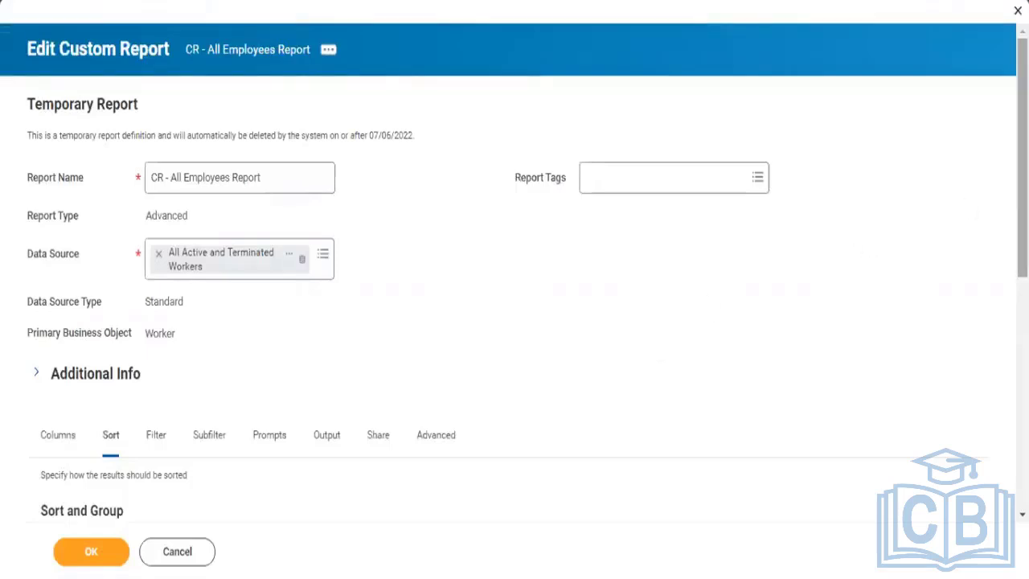
scroll(515, 281, "down", 3)
scroll(515, 282, "down", 1)
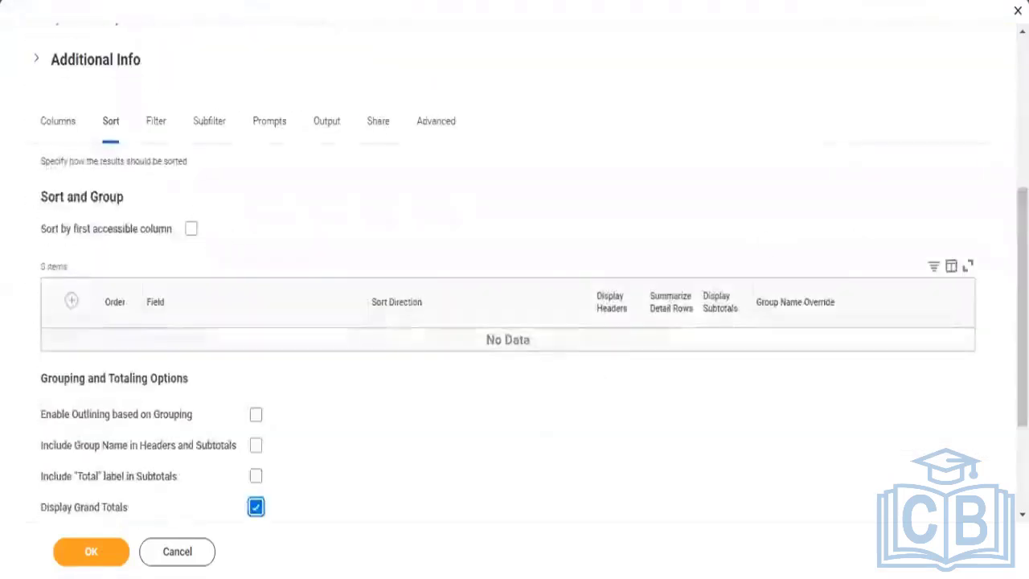
Step: Compare the filter conditions with the column fields, then remove the Is Active Employee condition from the instance filter
left_click(159, 125)
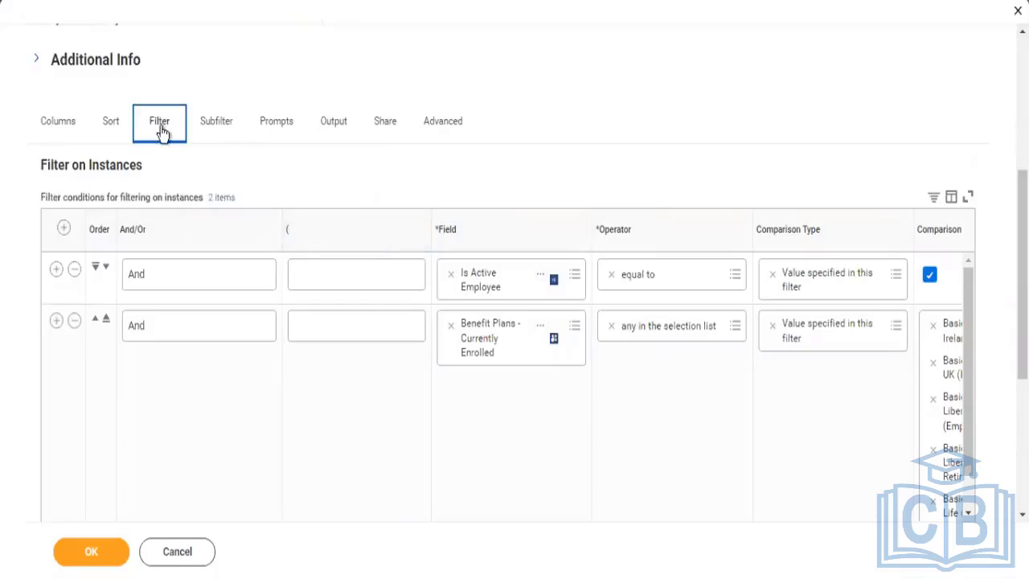
left_click(54, 138)
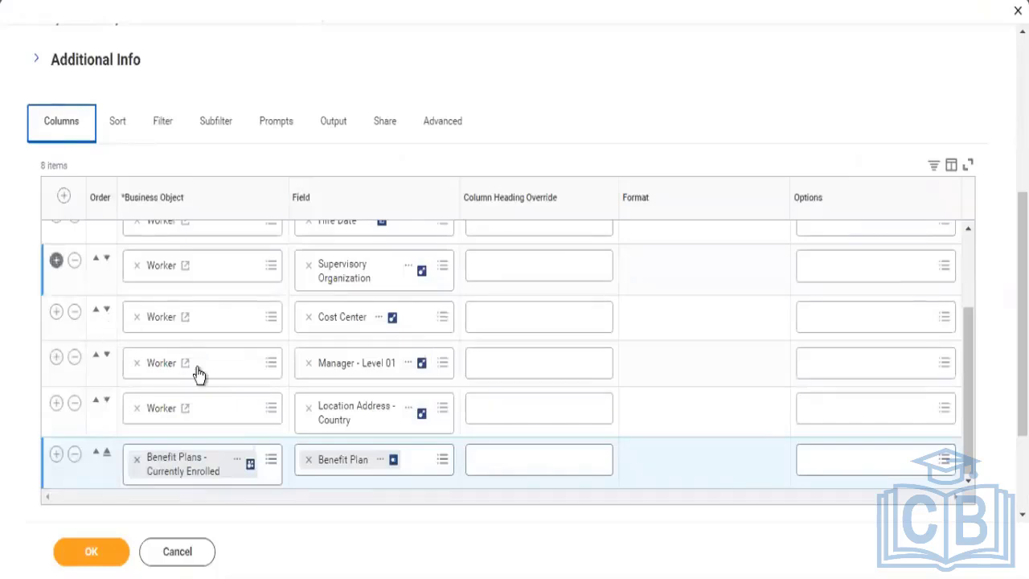
left_click(167, 138)
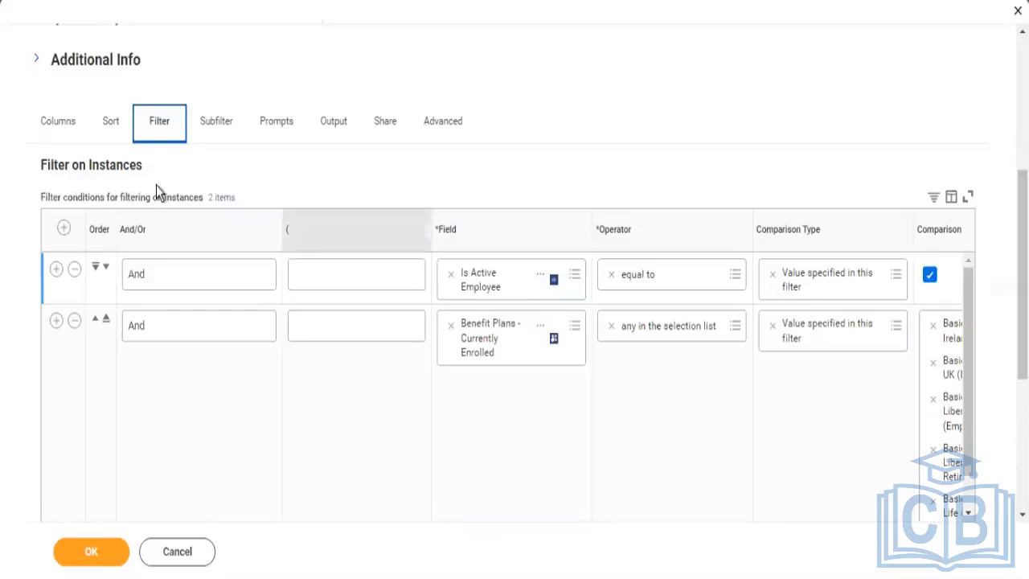
left_click(58, 125)
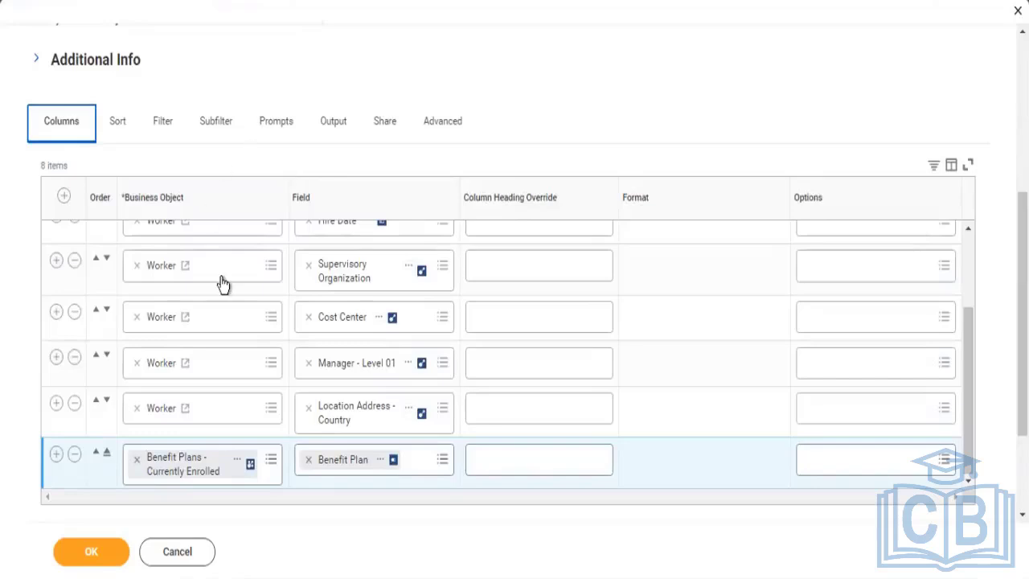
left_click(164, 127)
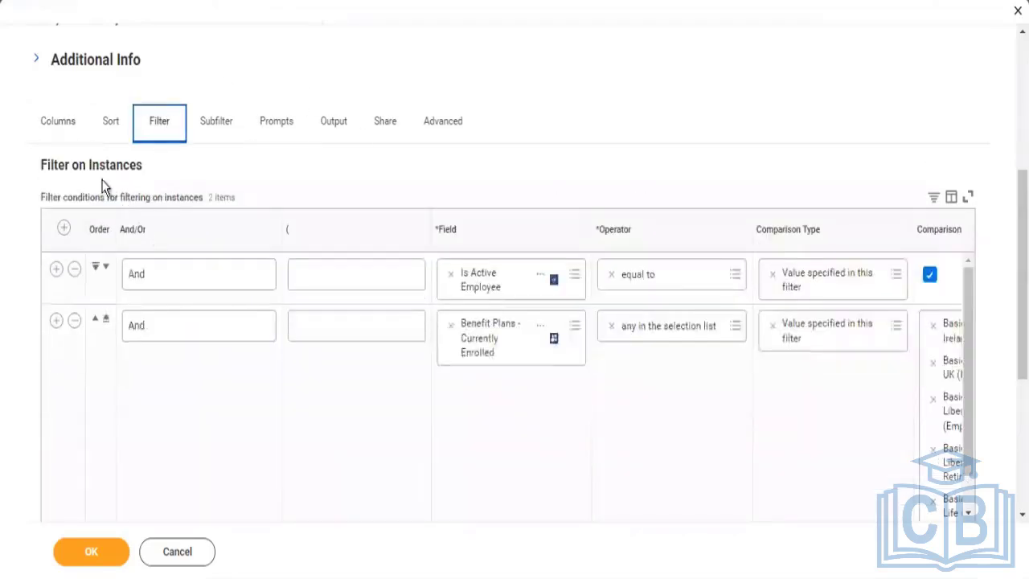
left_click(74, 270)
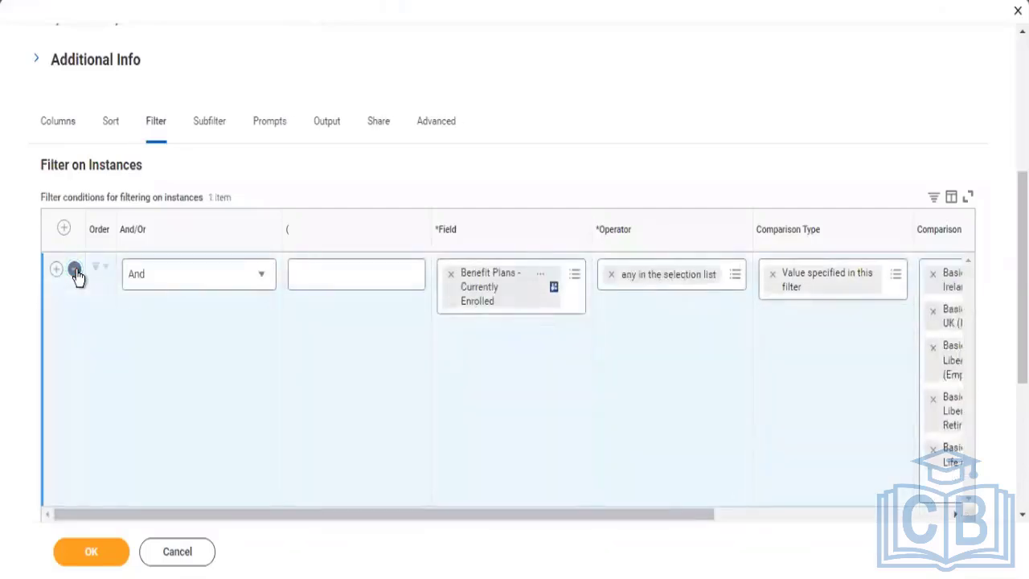
Step: Remove the Benefit Plans - Currently Enrolled condition from the instance filter and delete the Benefit Plan column row
left_click(74, 271)
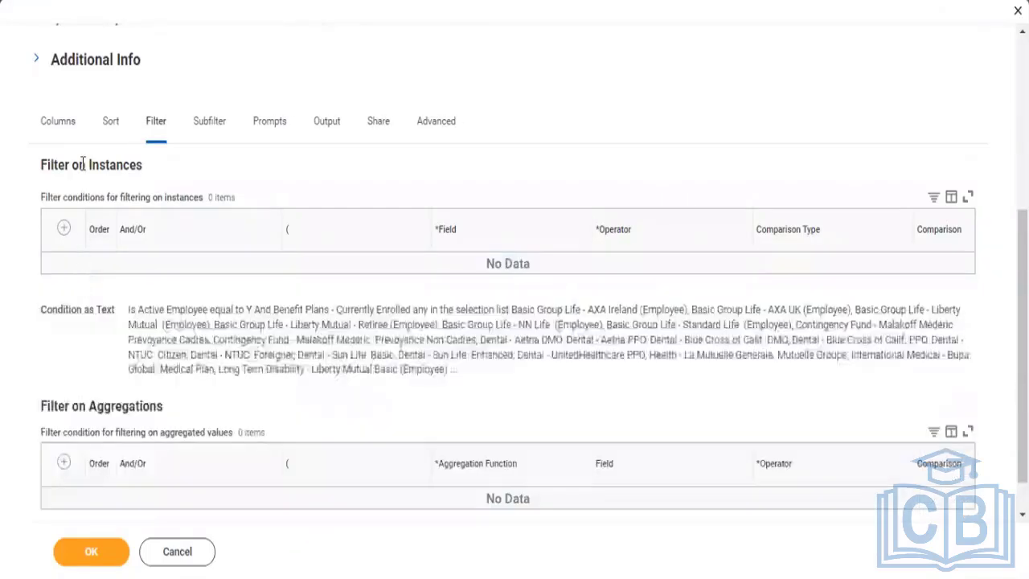
left_click(63, 120)
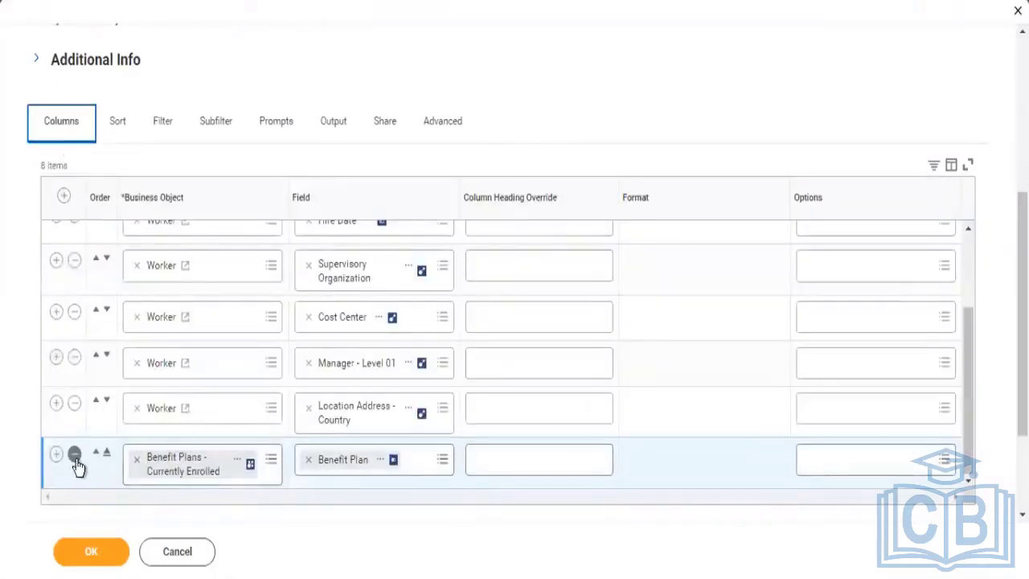
left_click(74, 454)
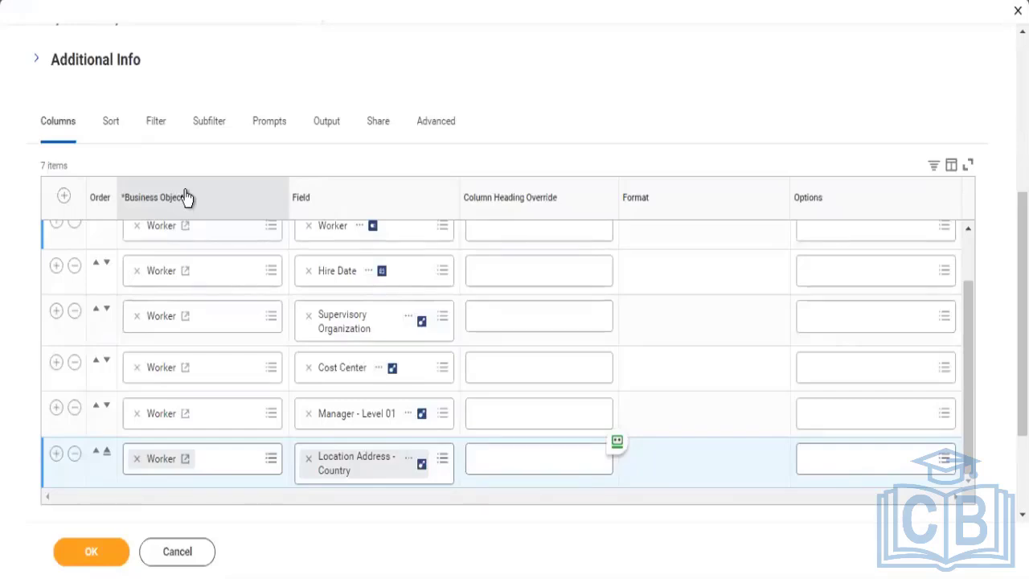
Step: Add a Worker column row at the end of the list with the field Most Recent Bonus Plan on Worker
left_click(125, 329)
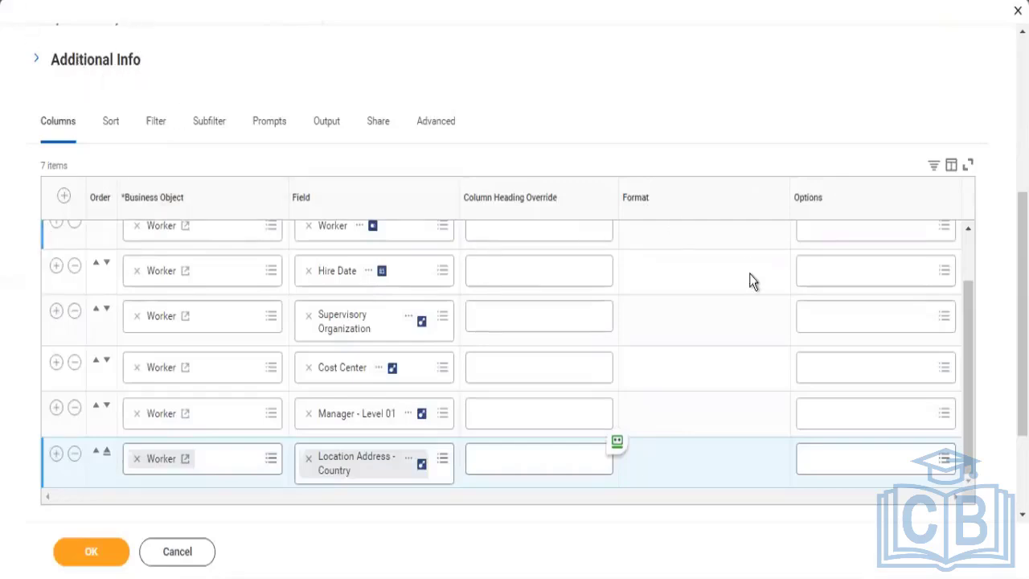
left_click_drag(969, 294, 983, 388)
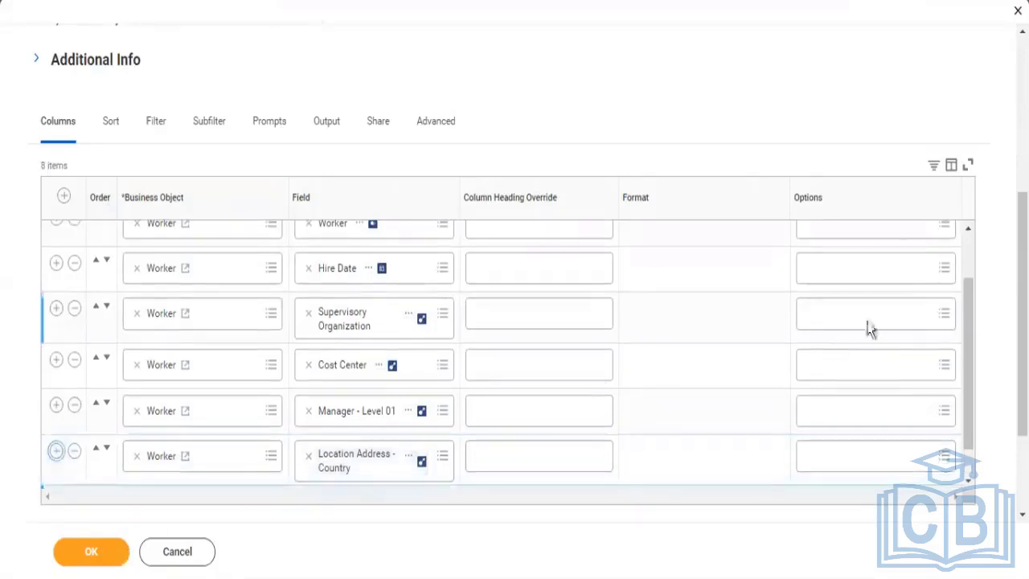
left_click_drag(969, 340, 966, 377)
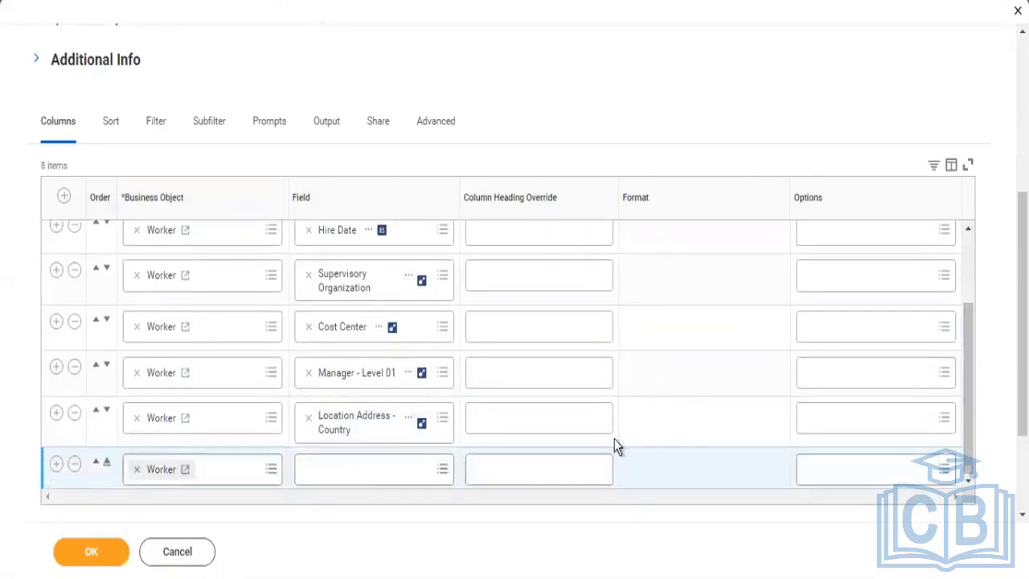
left_click(401, 473)
type("mo")
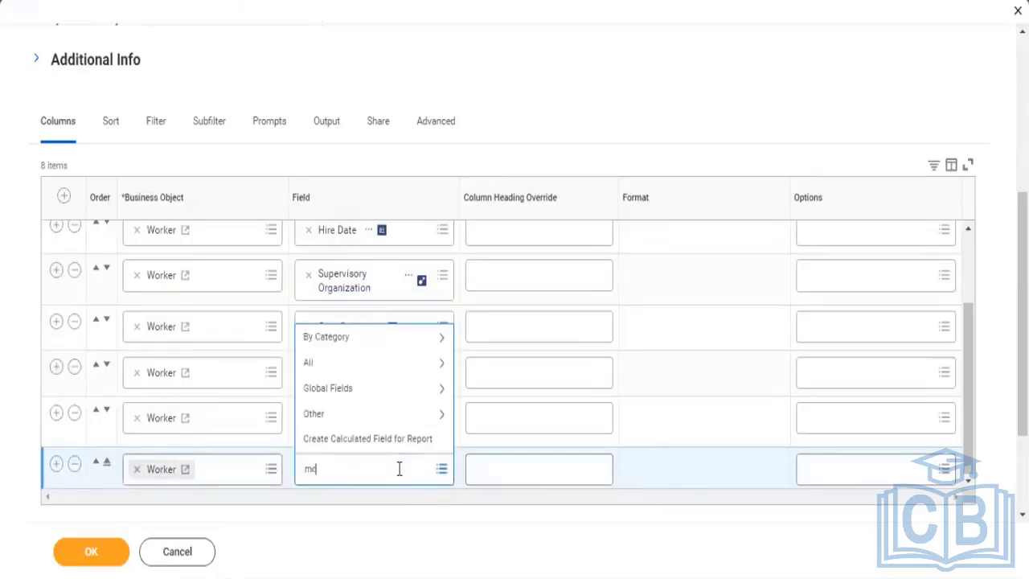
type("st recent")
key("Return")
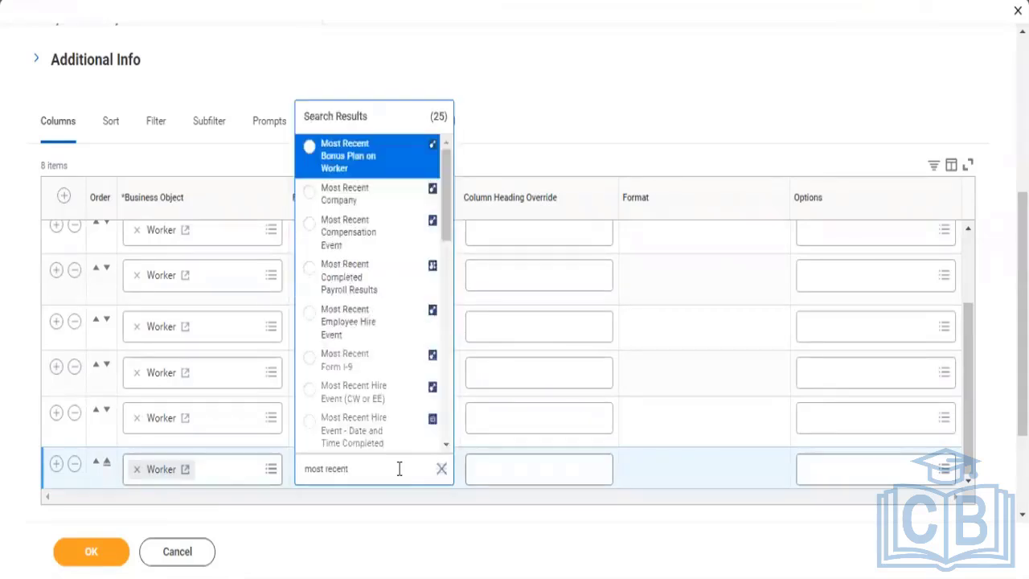
left_click(378, 176)
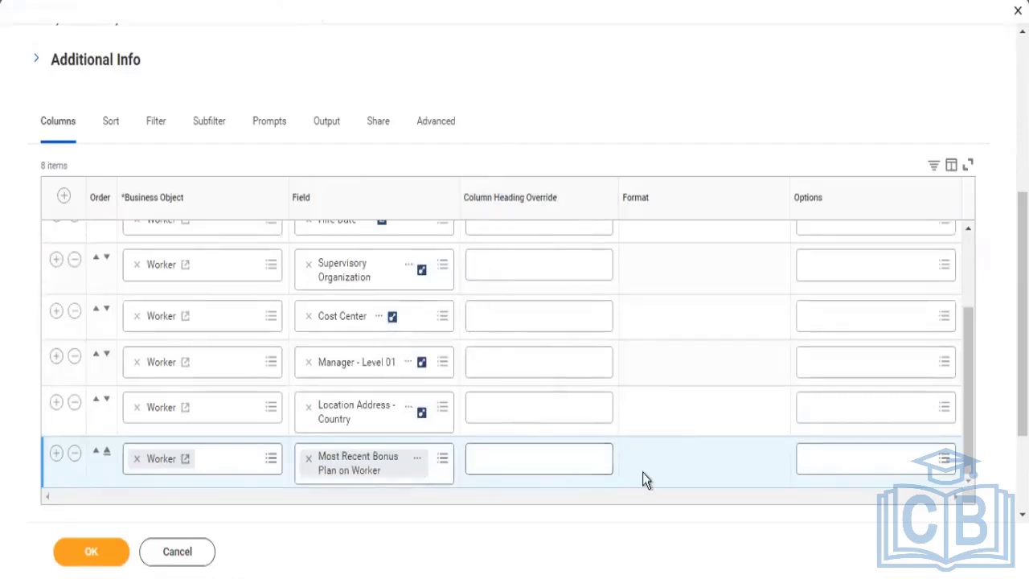
Step: Check the valid options for the bonus plan column, and review the report's filter and sort settings
left_click(832, 455)
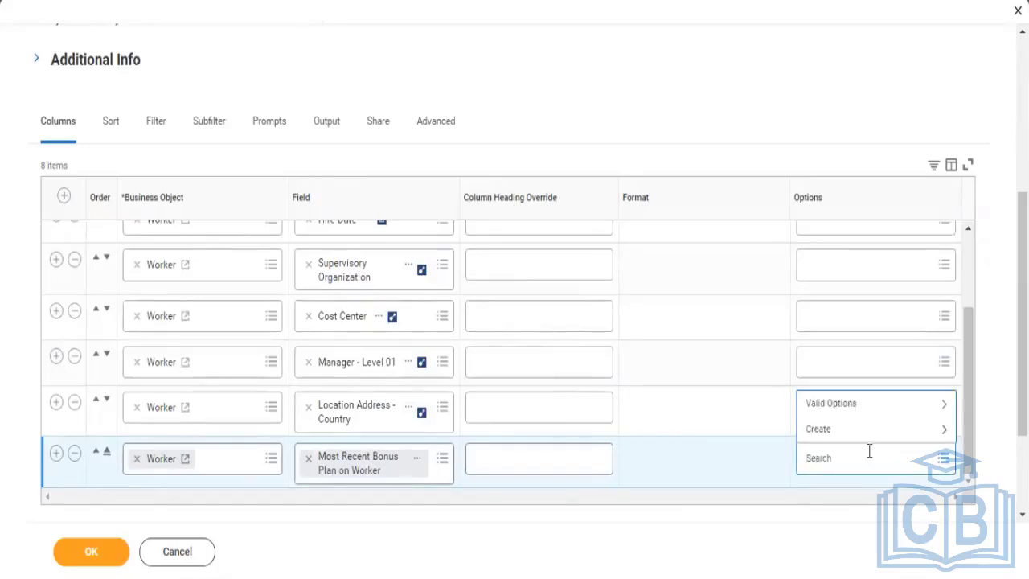
left_click(872, 412)
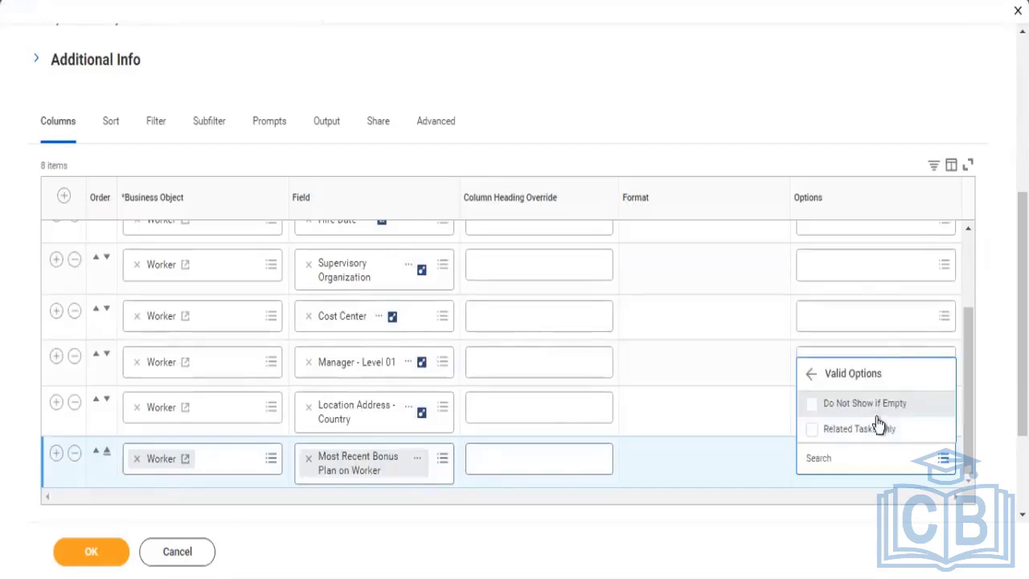
left_click(738, 445)
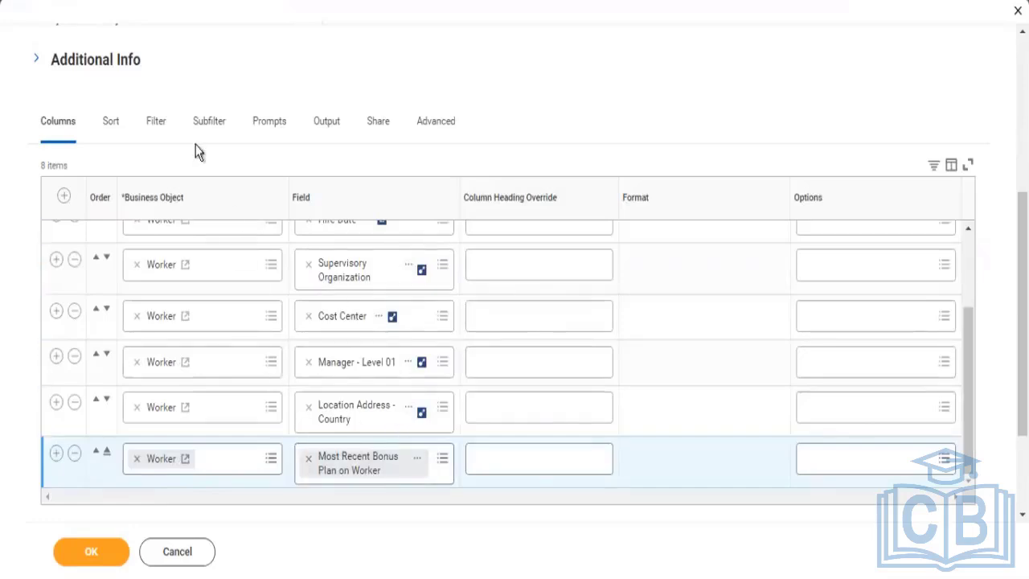
left_click(154, 128)
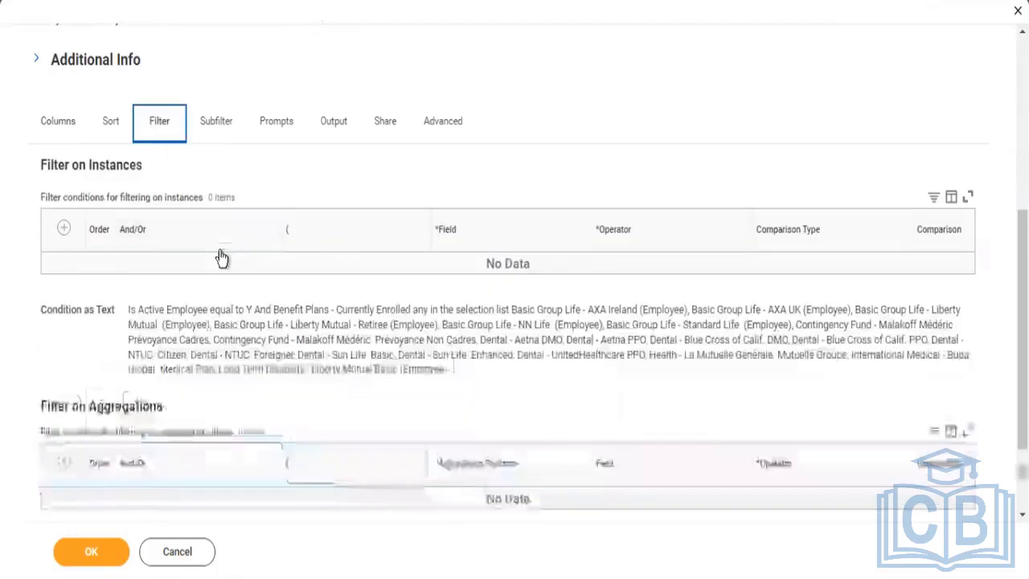
scroll(512, 211, "down", 1)
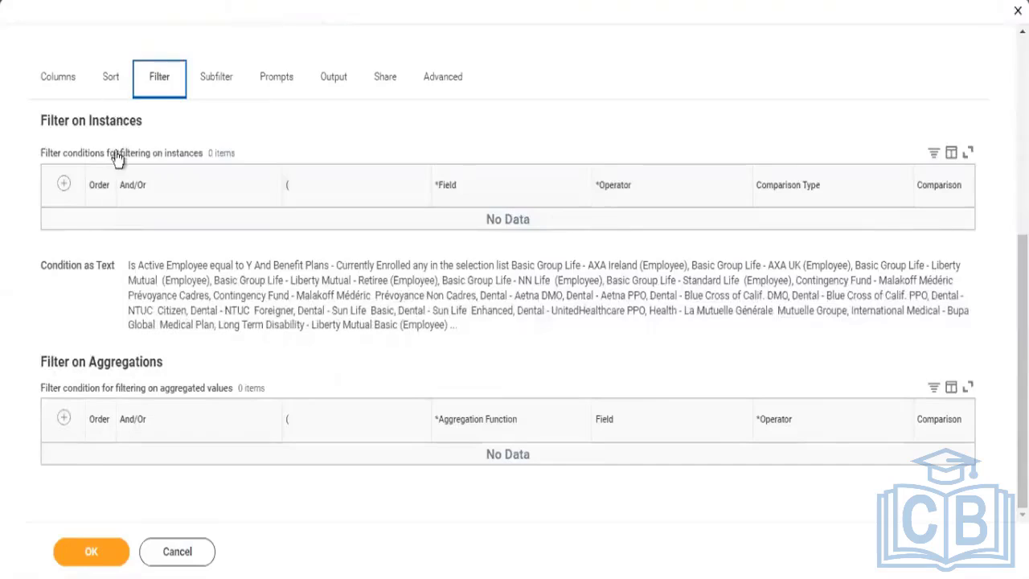
left_click(111, 80)
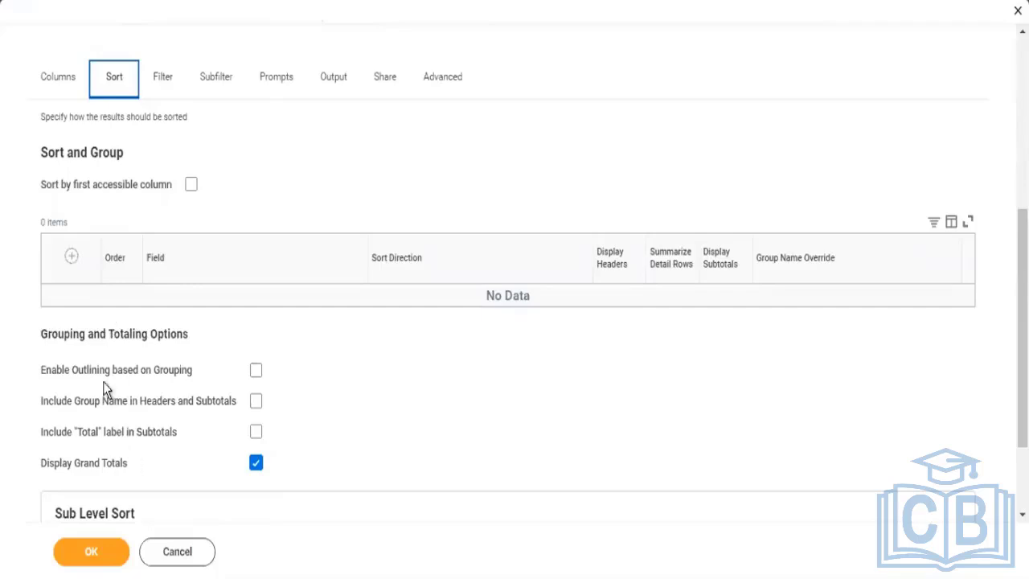
left_click(60, 84)
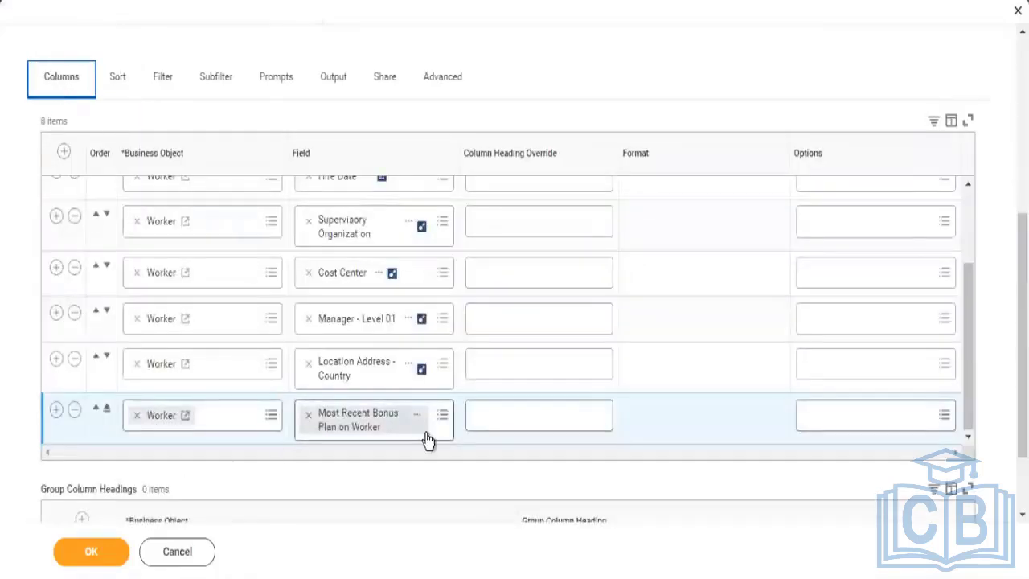
Step: Try to save the report definition and read the details of the page error
left_click(92, 555)
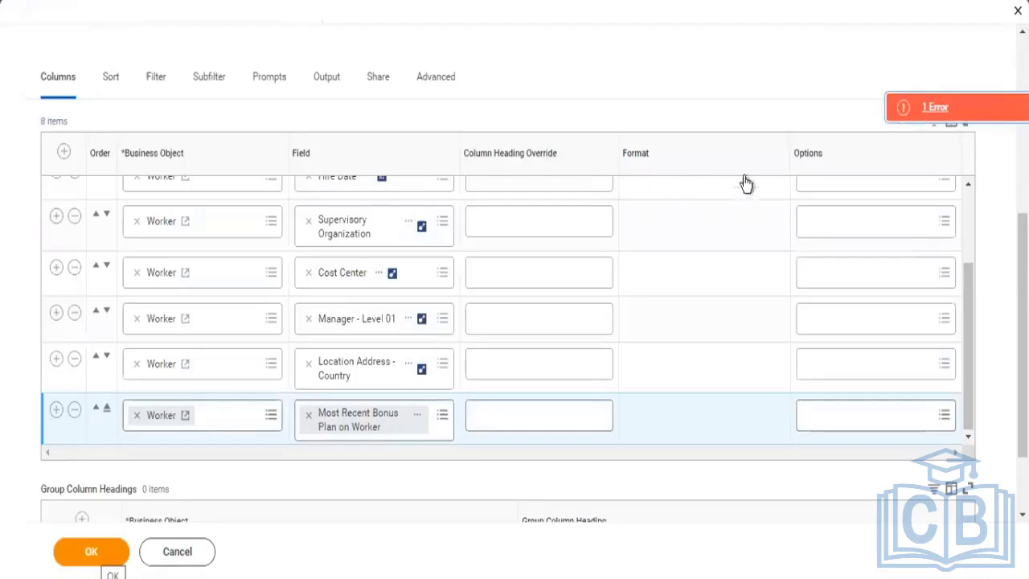
left_click(932, 111)
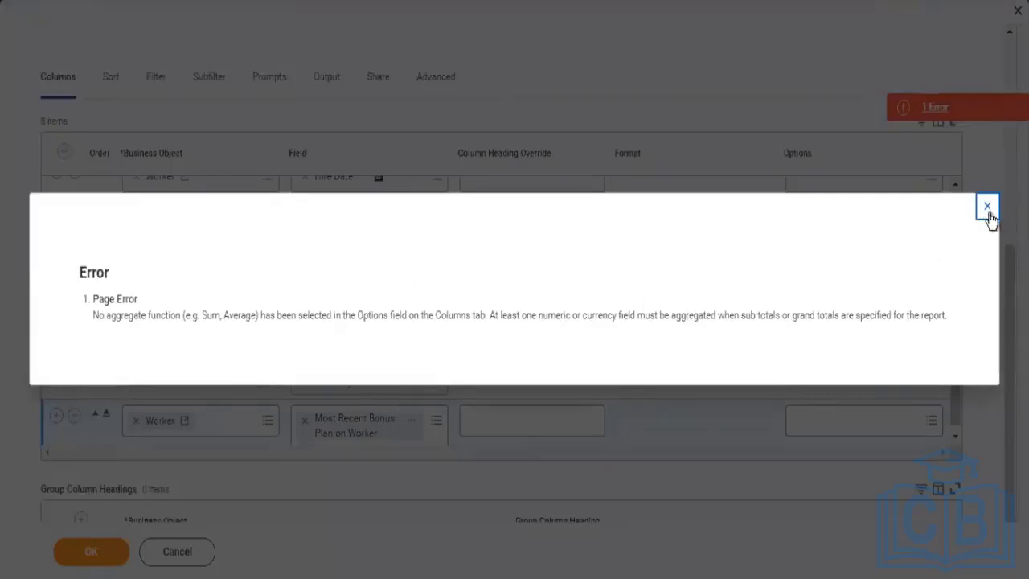
left_click(987, 207)
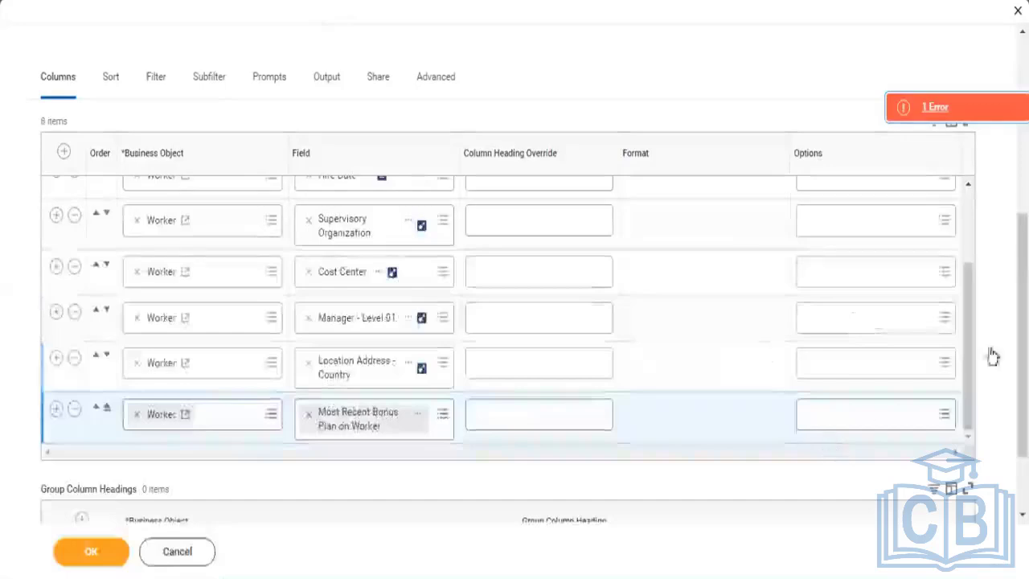
Step: Replace the Most Recent Bonus Plan on Worker field with Total Base Pay Annualized - Amount, searching for "Total annualized"
left_click(416, 419)
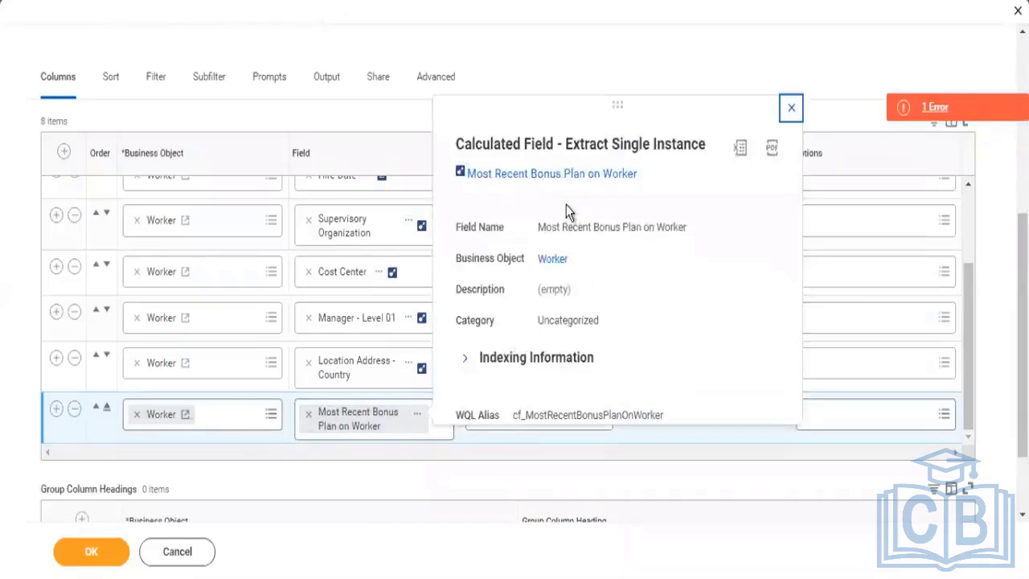
left_click(308, 414)
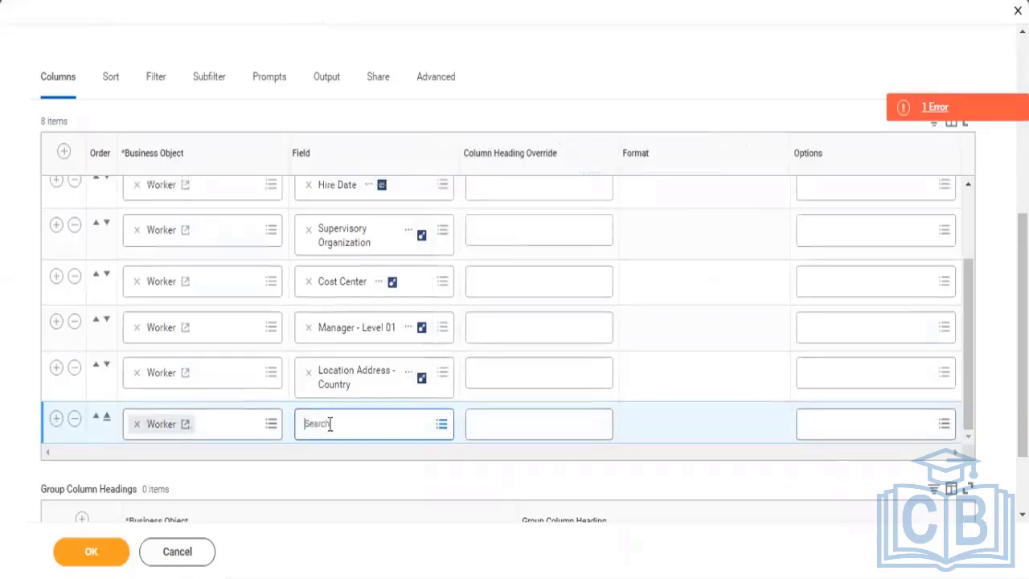
left_click(330, 423)
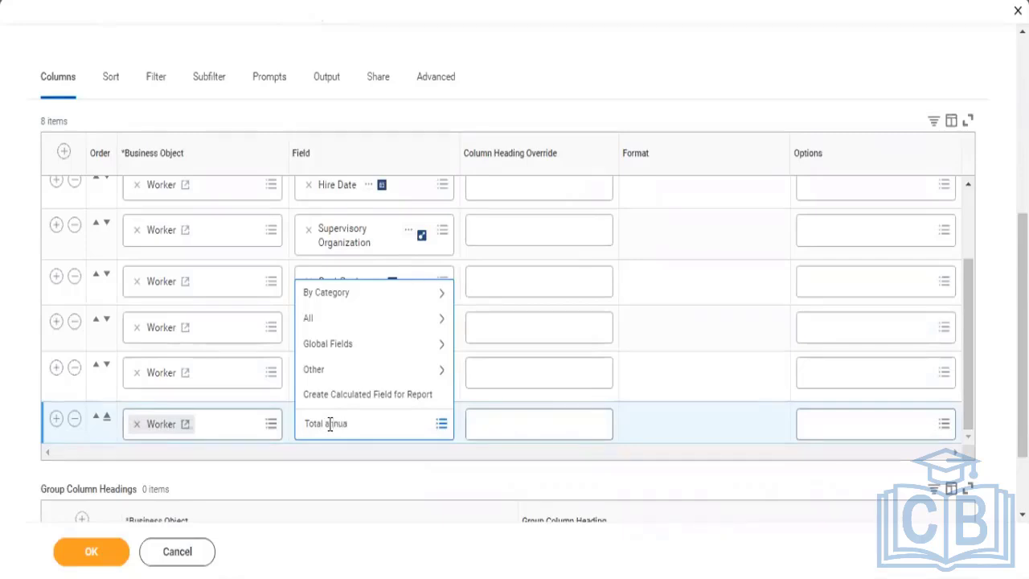
type("Total annualized")
key("Return")
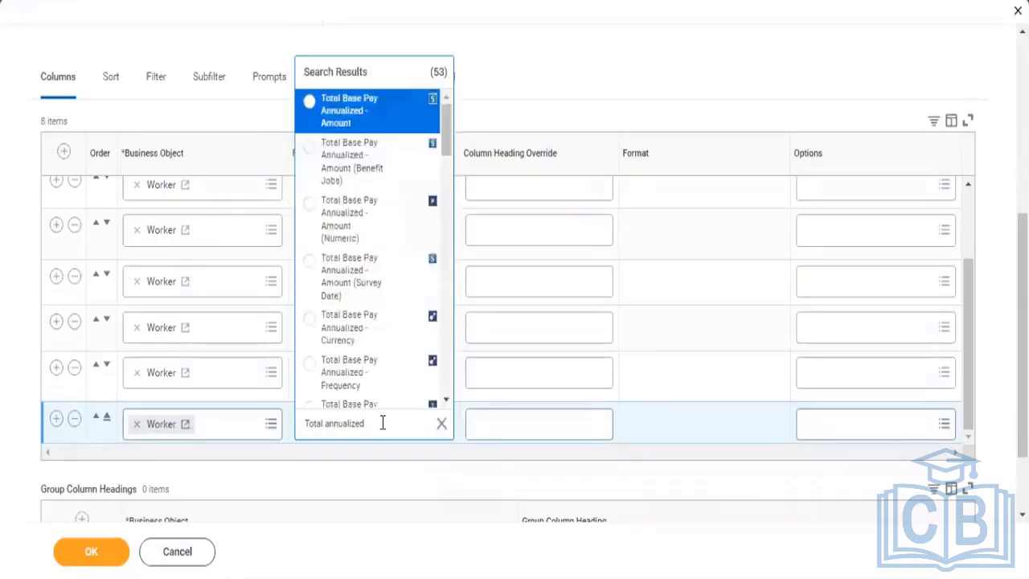
left_click(375, 109)
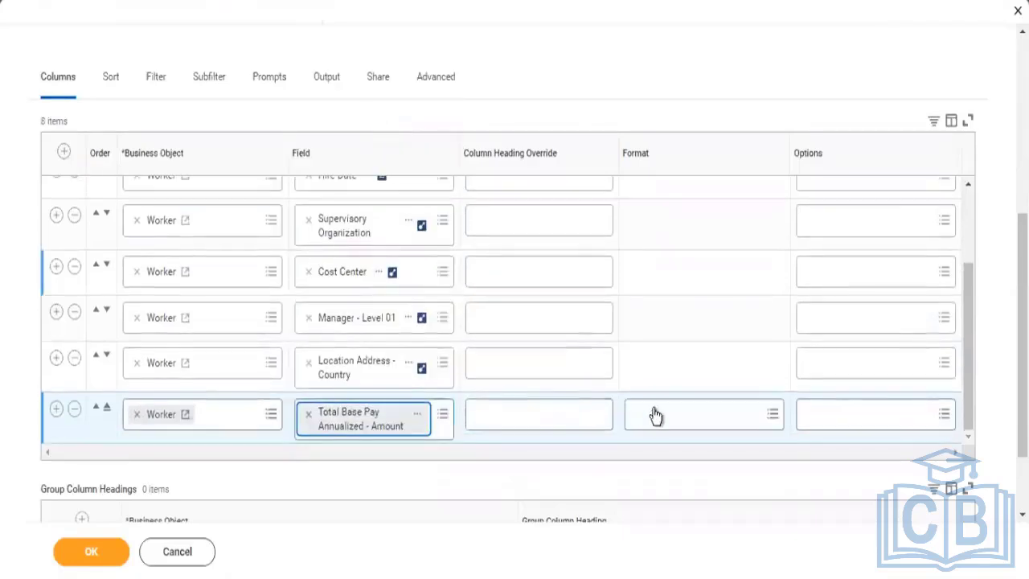
Step: Assign the Sum option to the Total Base Pay Annualized - Amount column
left_click(852, 416)
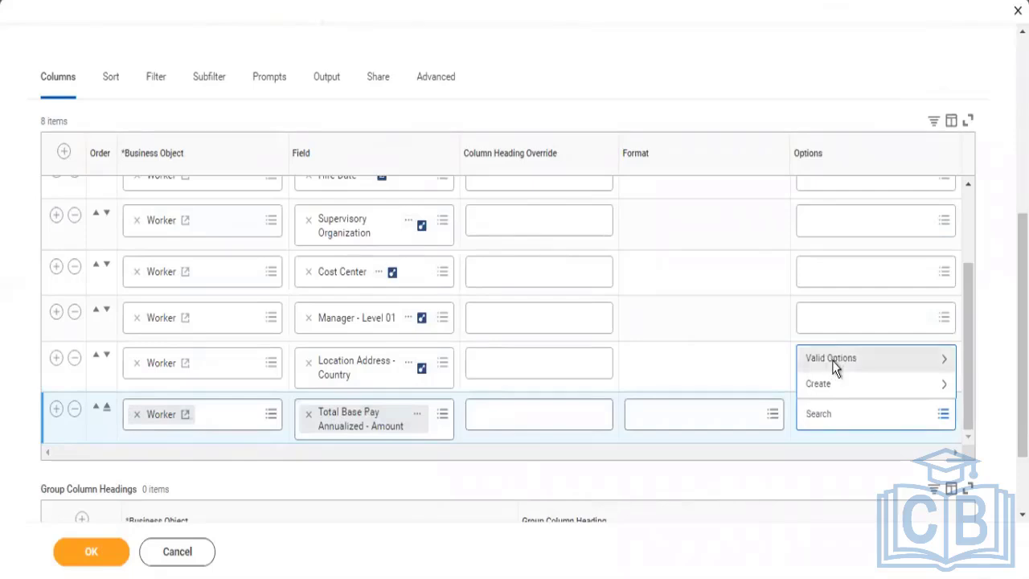
left_click(832, 362)
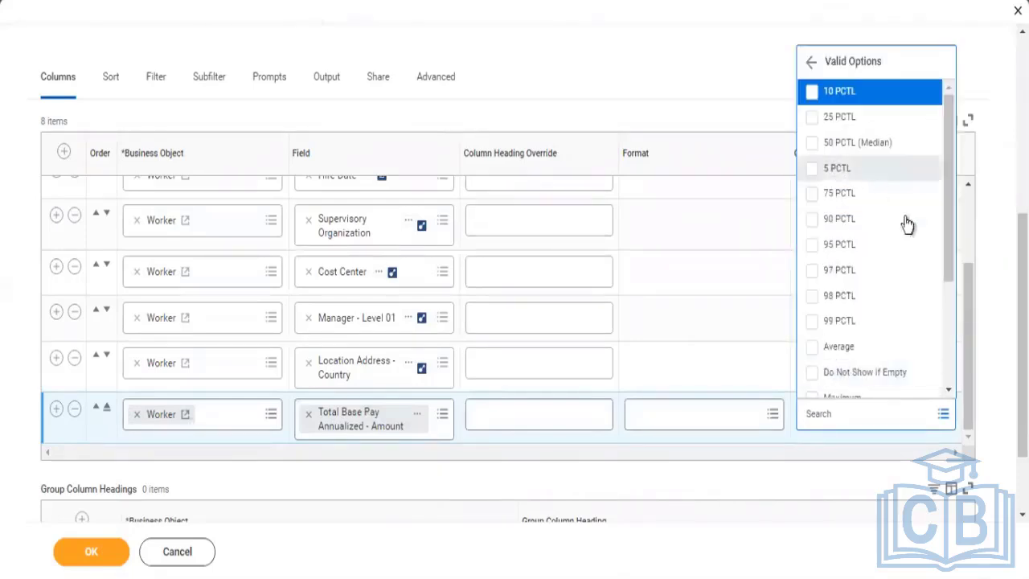
scroll(938, 271, "down", 3)
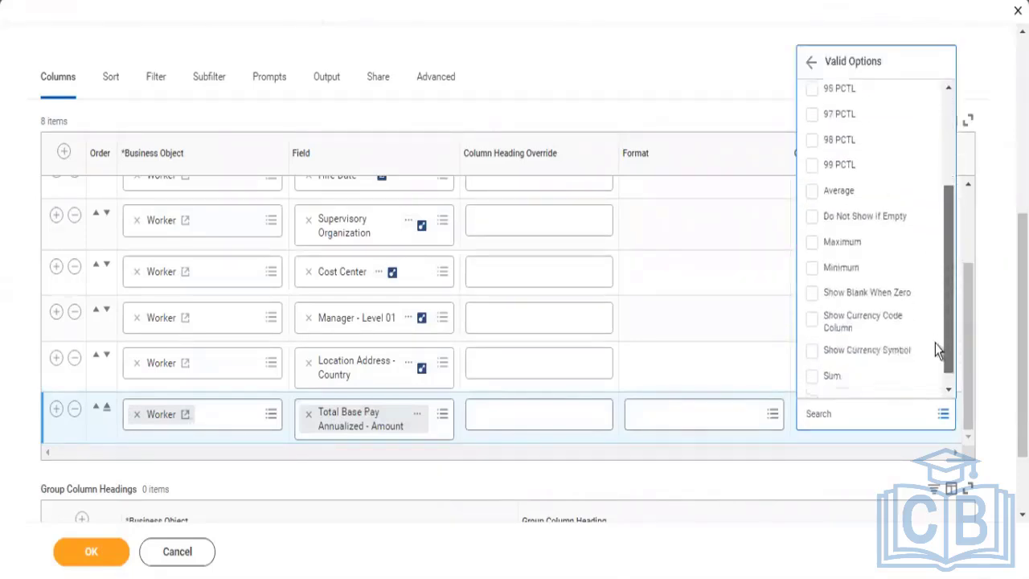
left_click(813, 359)
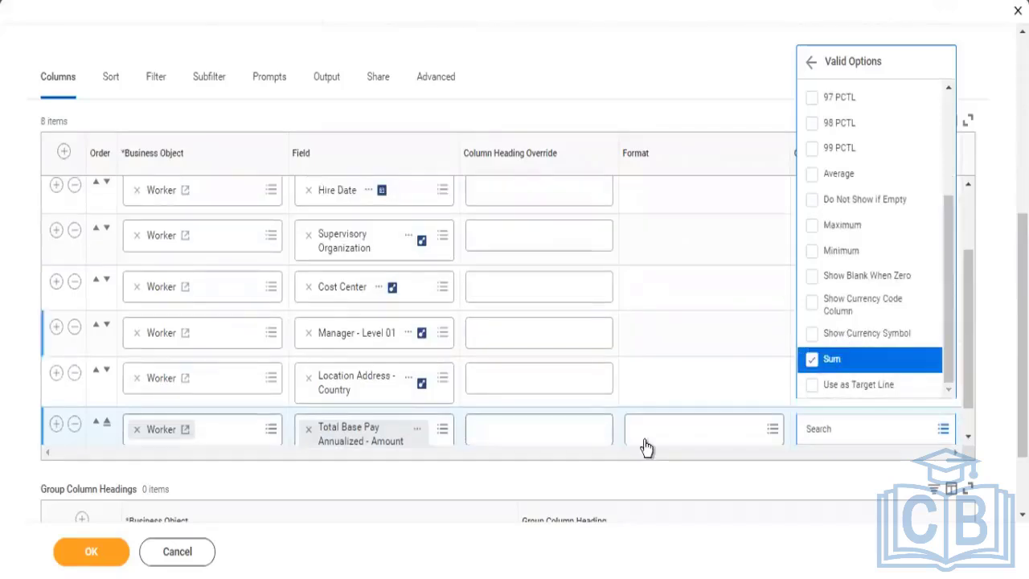
left_click(577, 473)
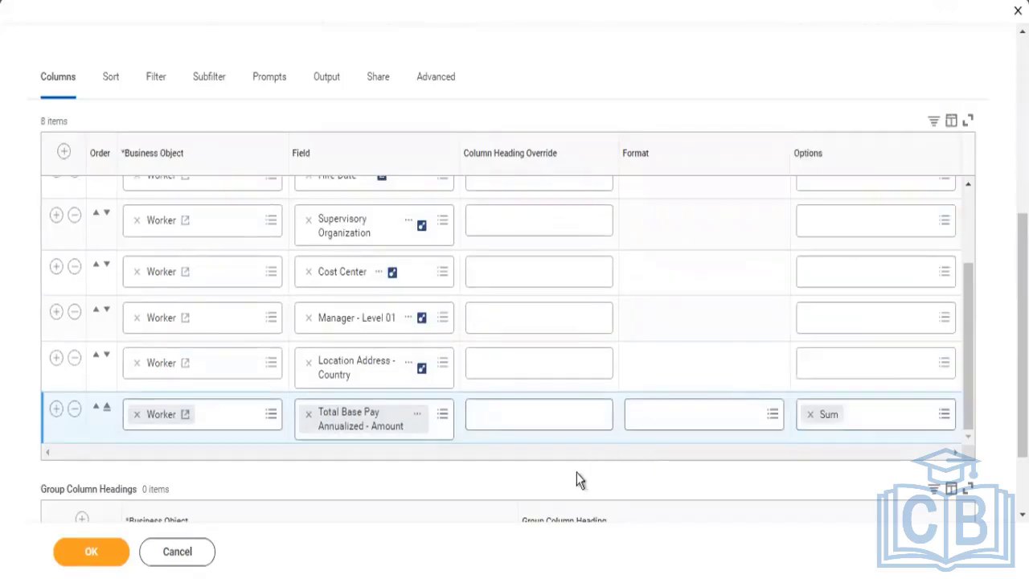
Step: Save the edited report definition and run the report
left_click(99, 555)
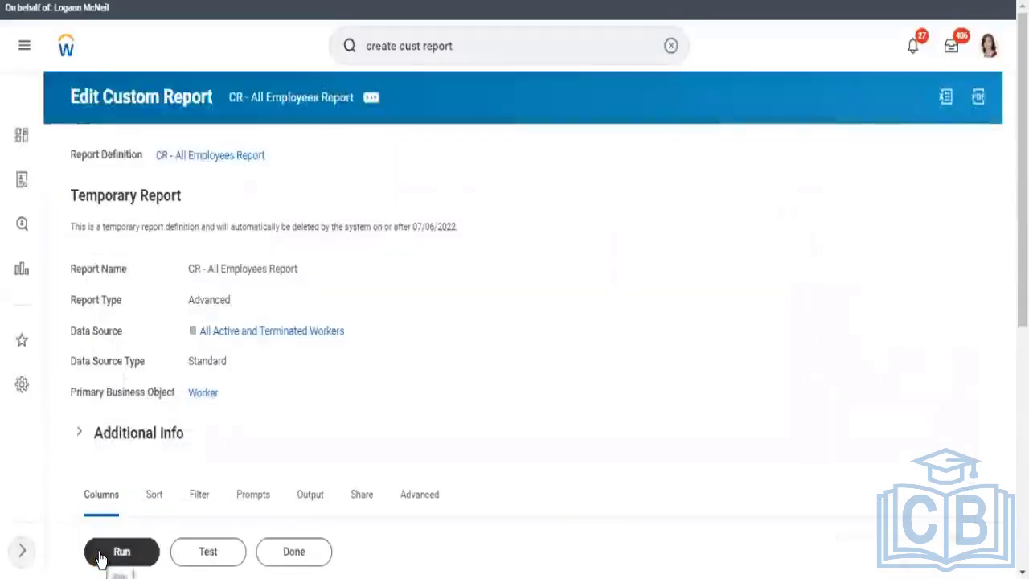
left_click(121, 551)
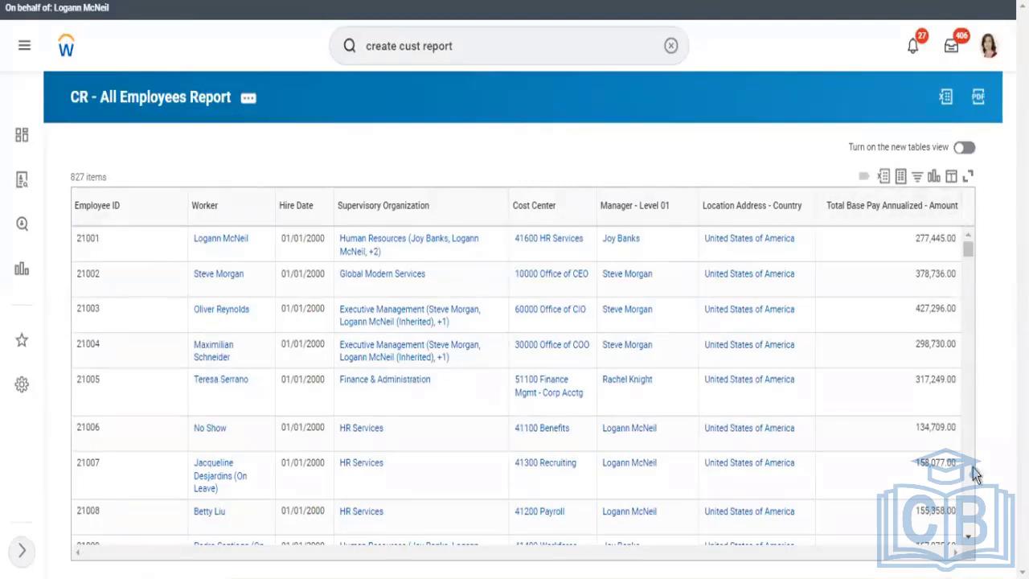
Step: Export the report results to Excel and open the downloaded workbook in a maximized window
left_click(884, 176)
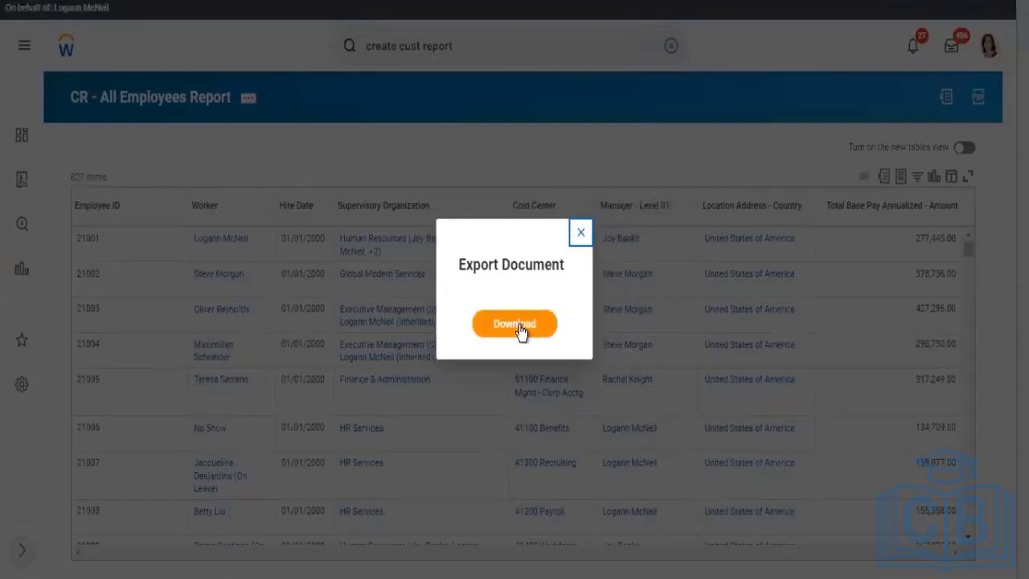
left_click(519, 330)
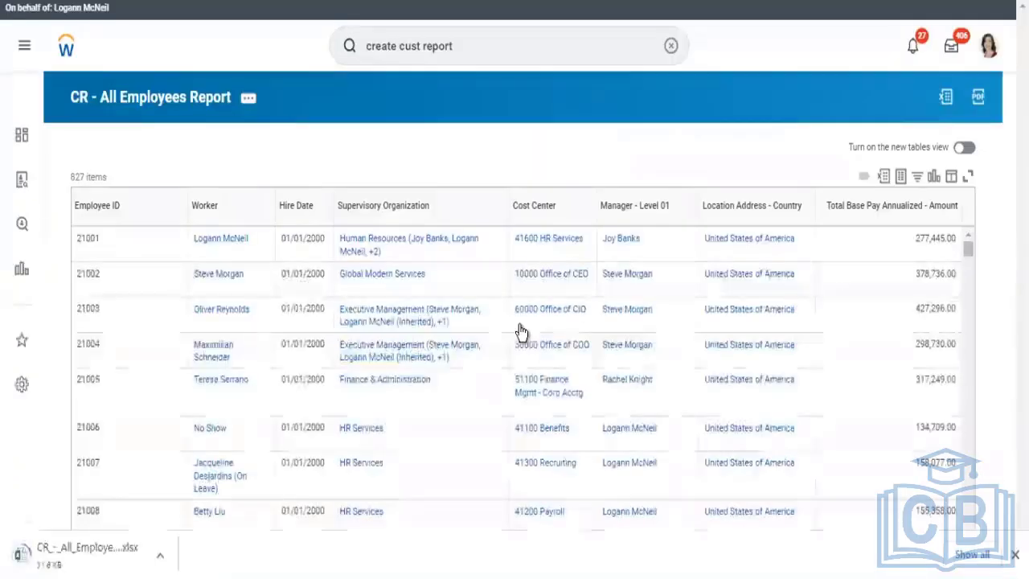
left_click(80, 565)
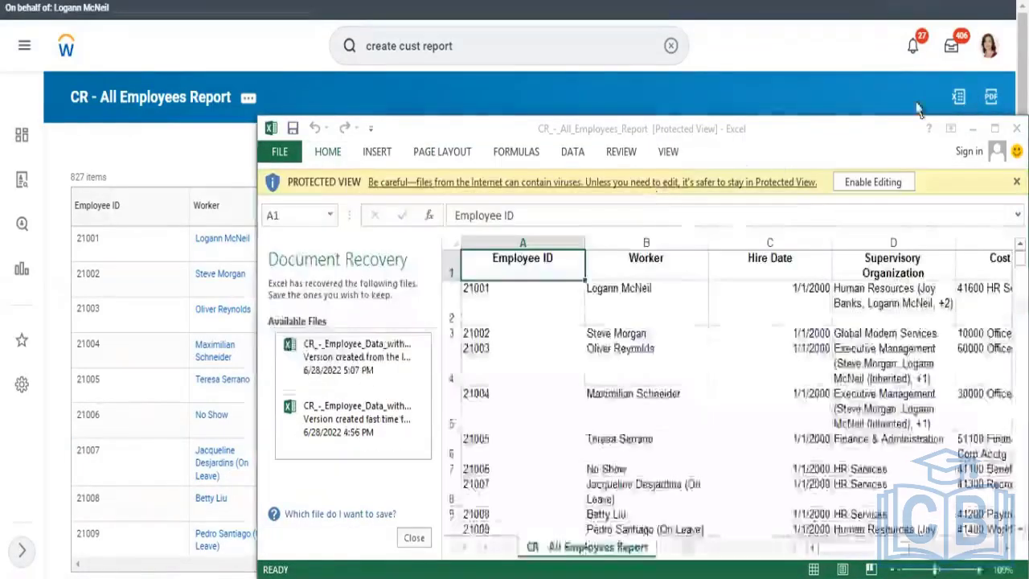
left_click(994, 128)
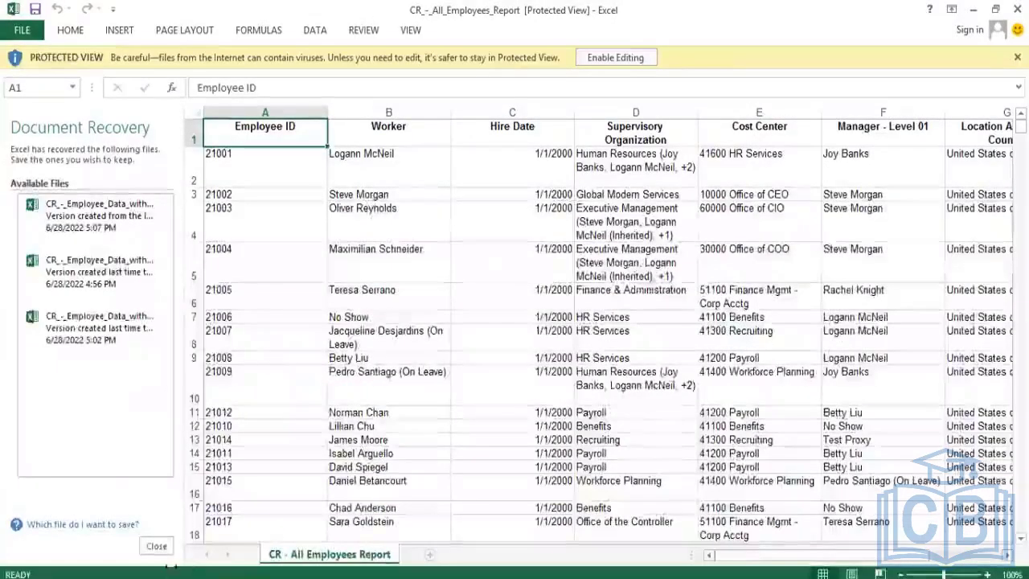
Step: Dismiss the Document Recovery files, choosing to remove them, and enable editing of the exported workbook
left_click(156, 546)
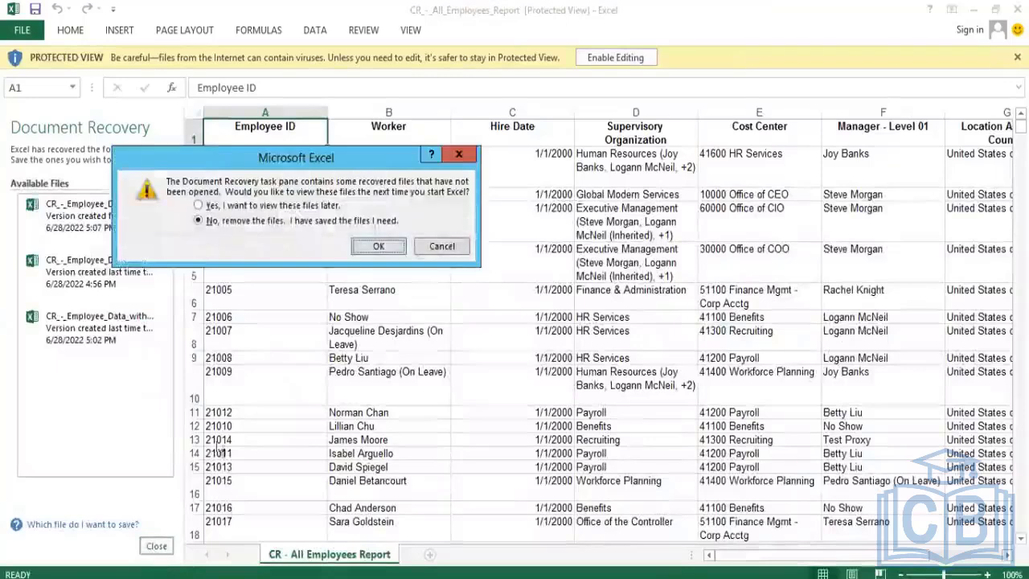
left_click(378, 245)
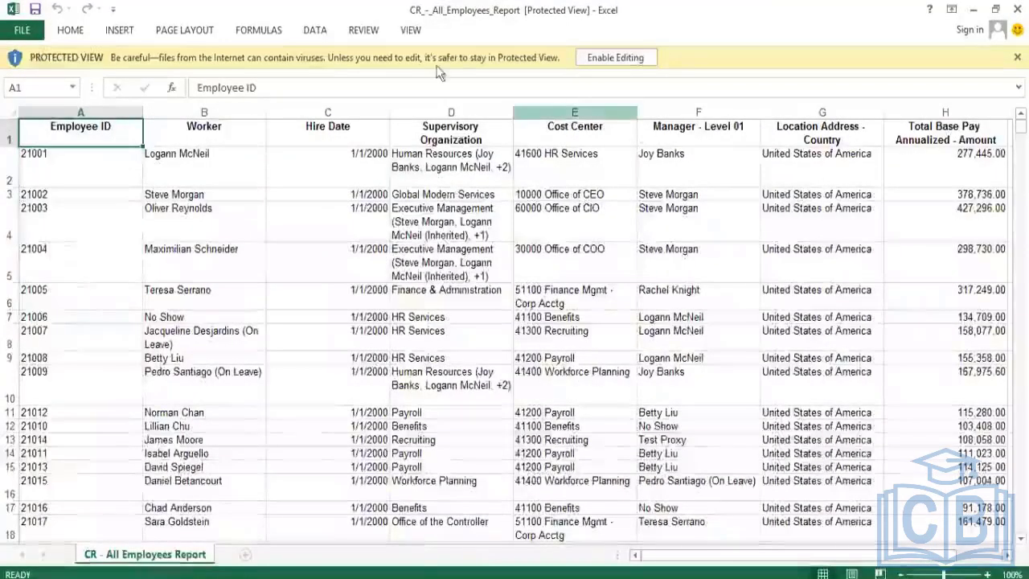
left_click(609, 58)
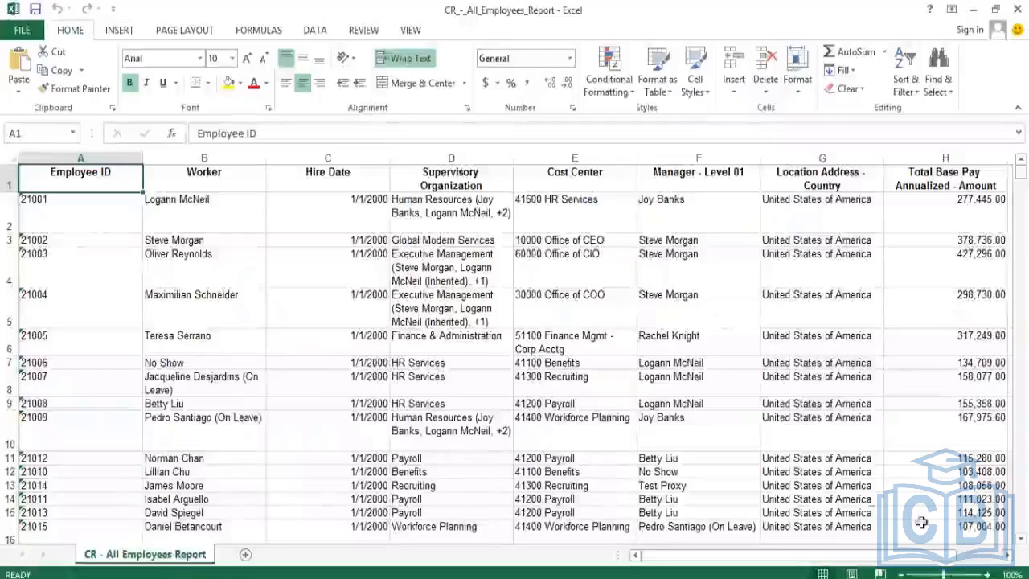
Step: Examine the Grand Total row at the end of the sheet, including its Total Base Pay Annualized - Amount cell
left_click(987, 556)
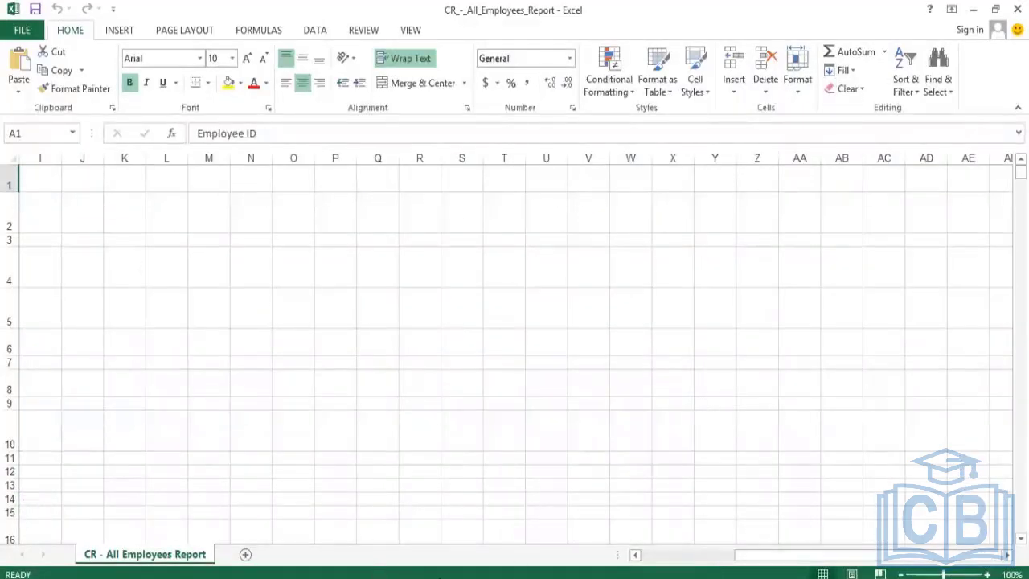
left_click(673, 557)
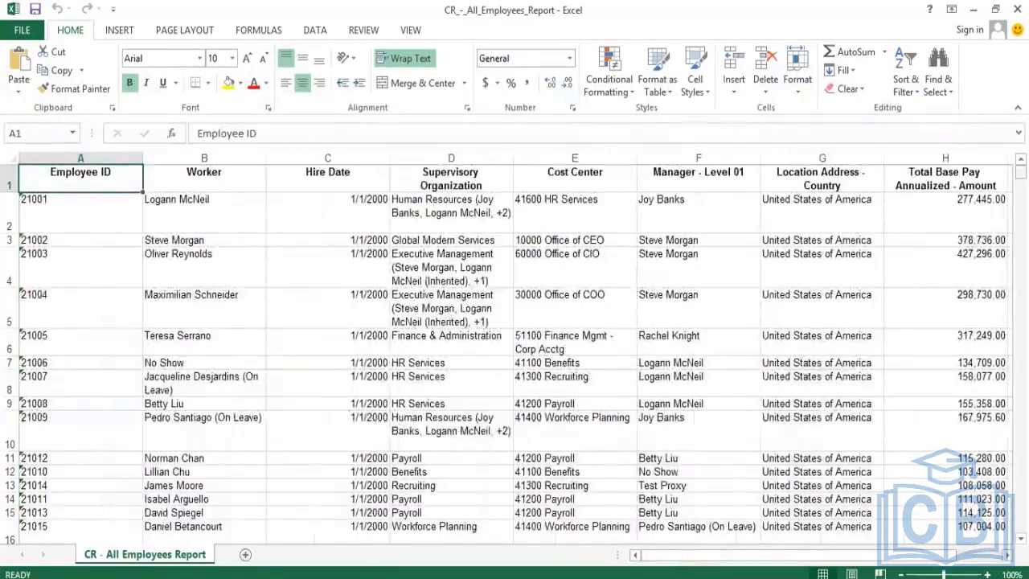
left_click_drag(1021, 172, 1021, 526)
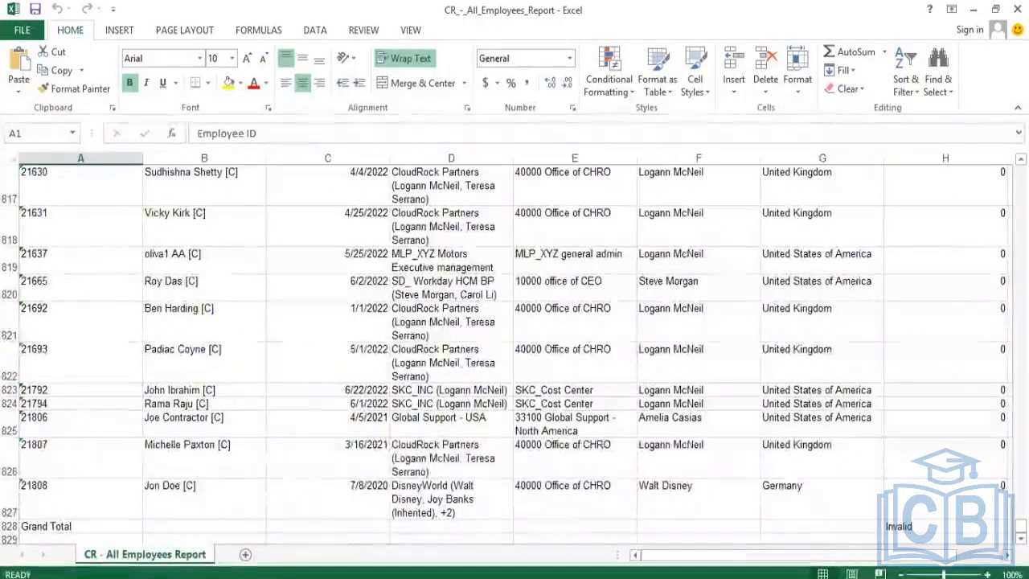
left_click(982, 554)
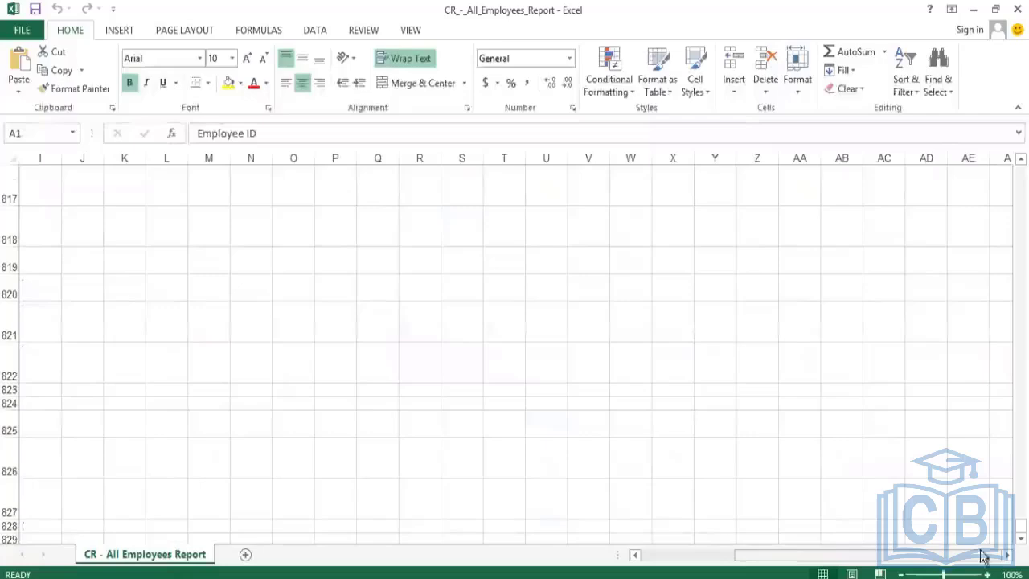
left_click(690, 555)
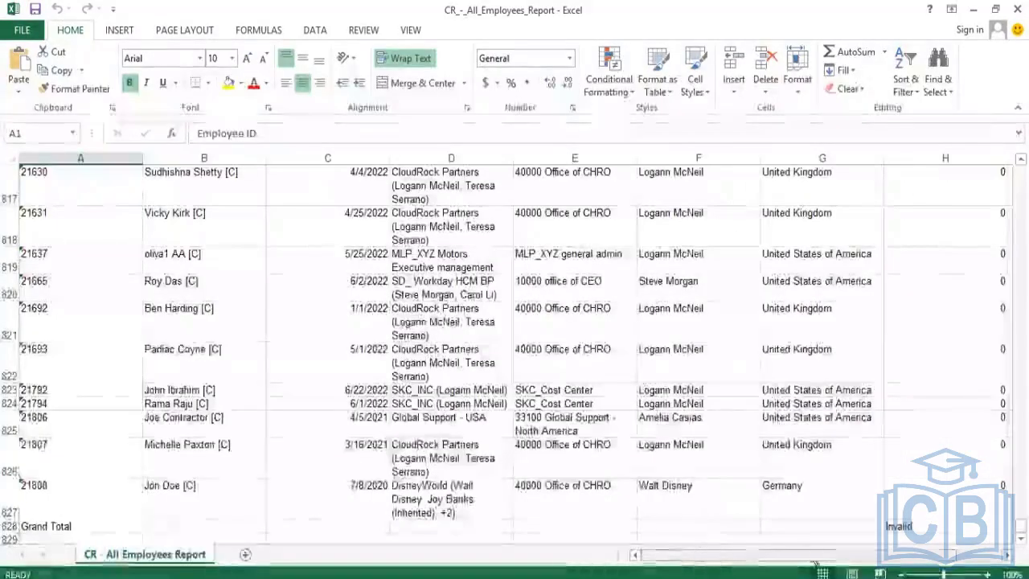
left_click(929, 528)
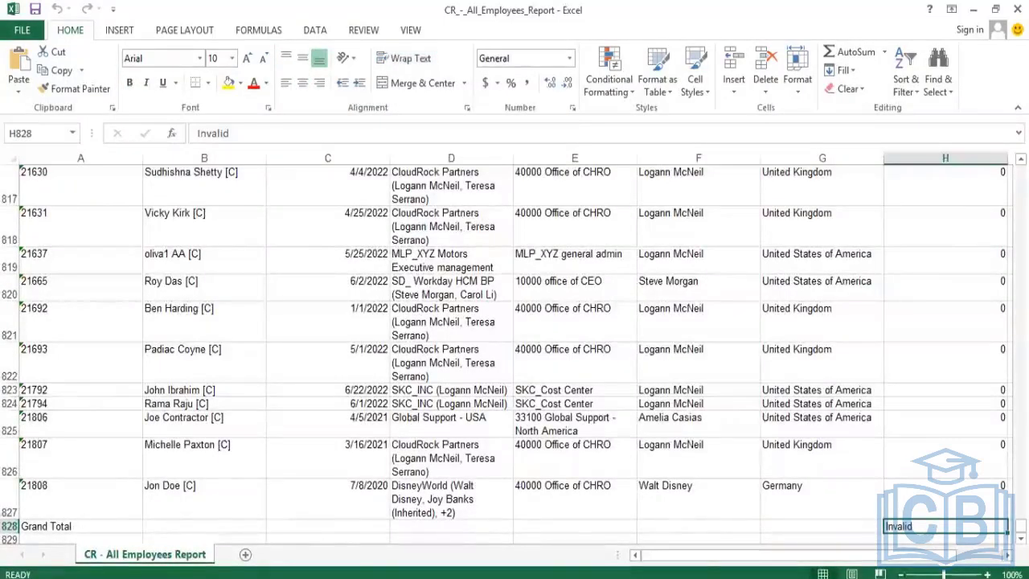
scroll(946, 501, "down", 1)
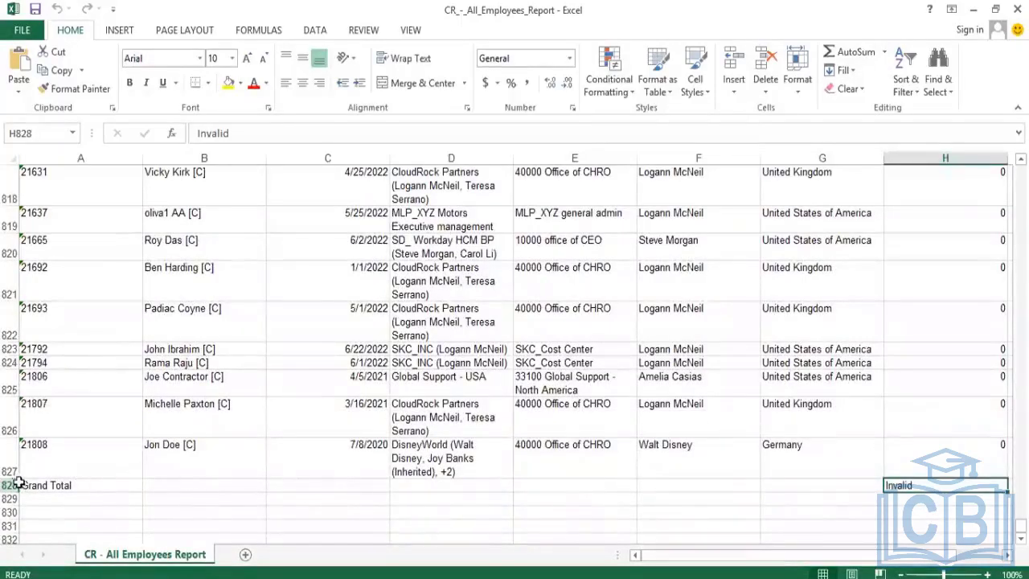
left_click(9, 485)
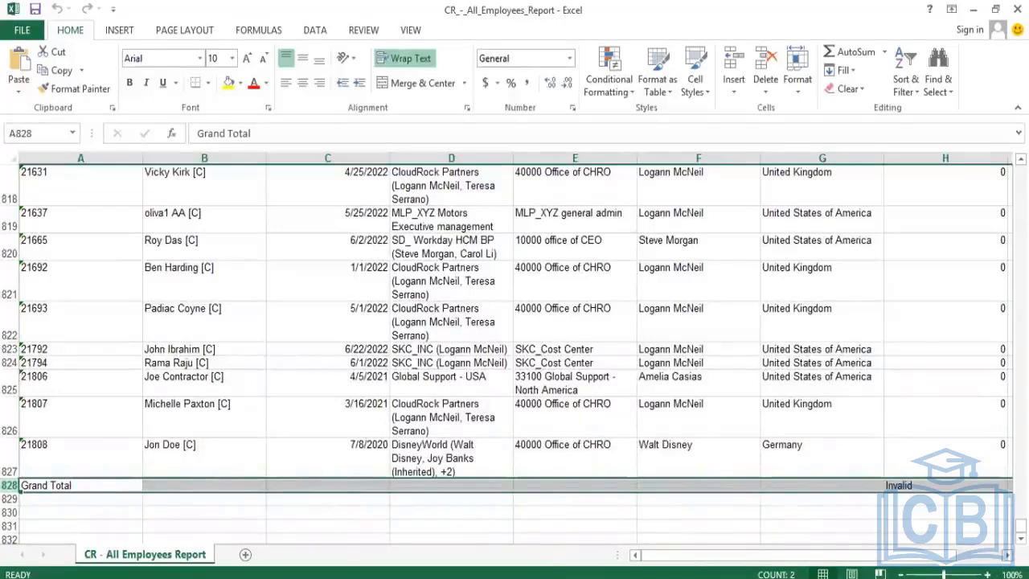
scroll(868, 480, "right", 1)
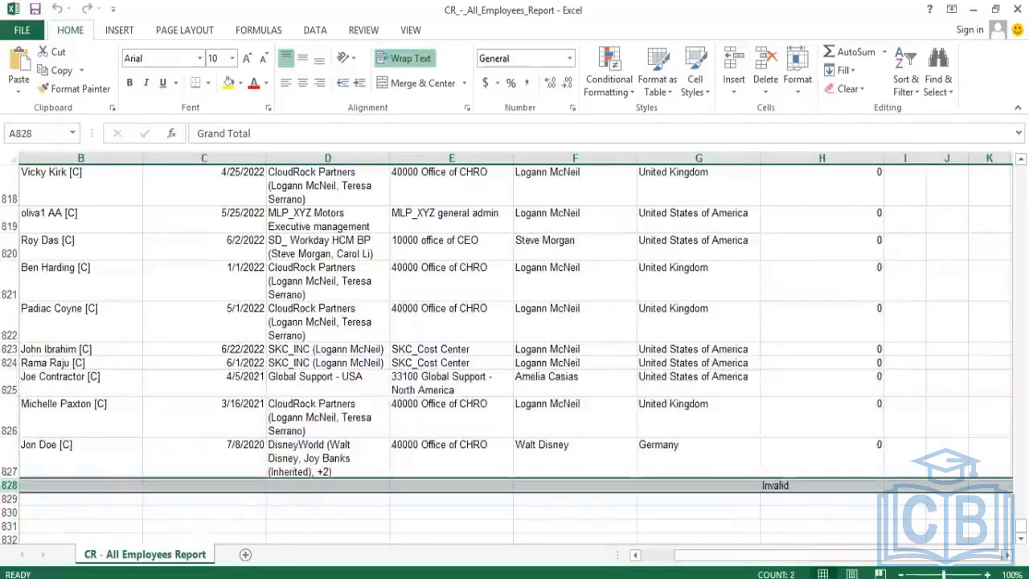
Step: Review the pay amounts across countries and select the whole Total Base Pay Annualized - Amount column to check its sum
left_click_drag(1021, 525, 1021, 291)
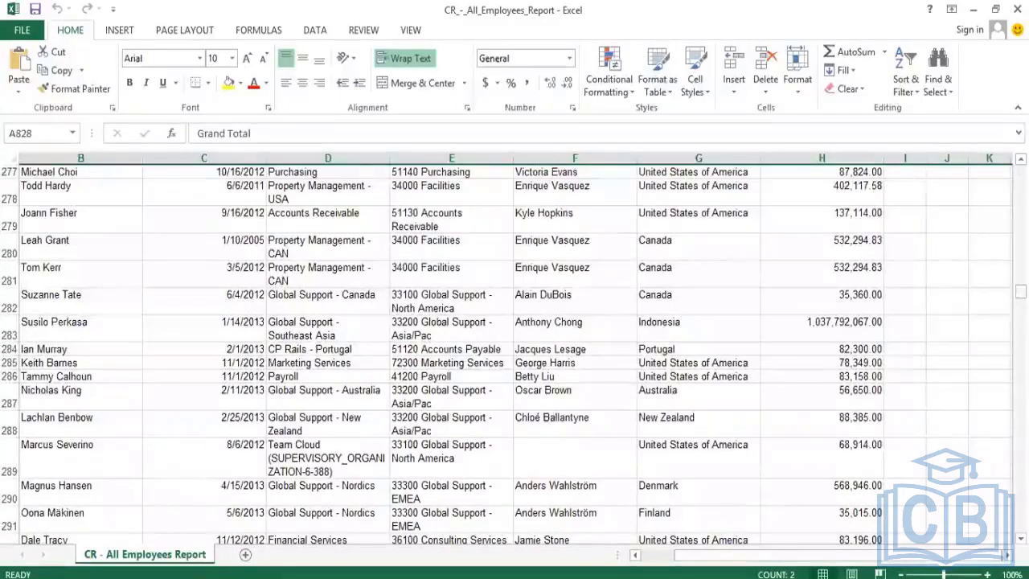
left_click_drag(1021, 291, 1020, 320)
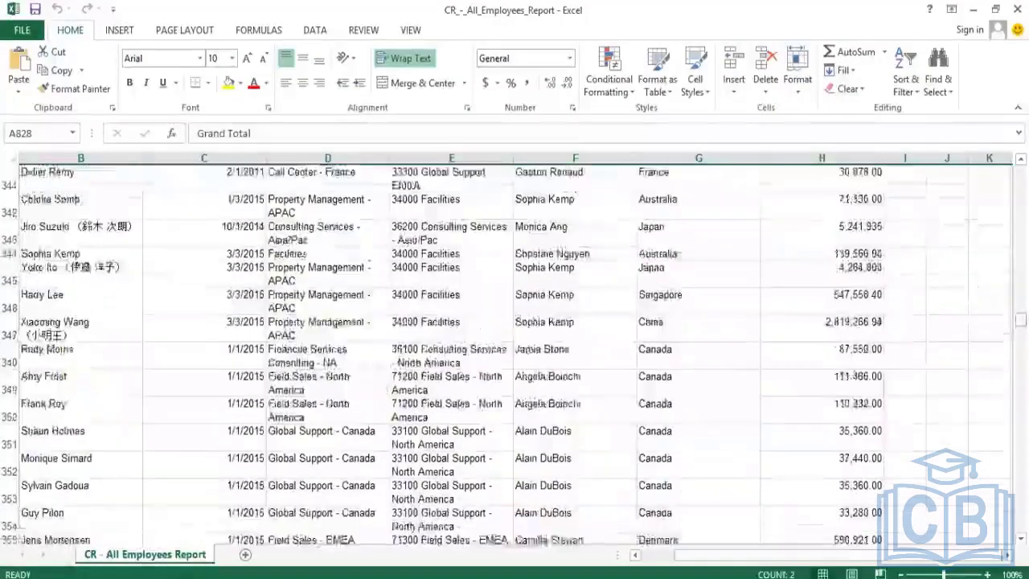
left_click(847, 154)
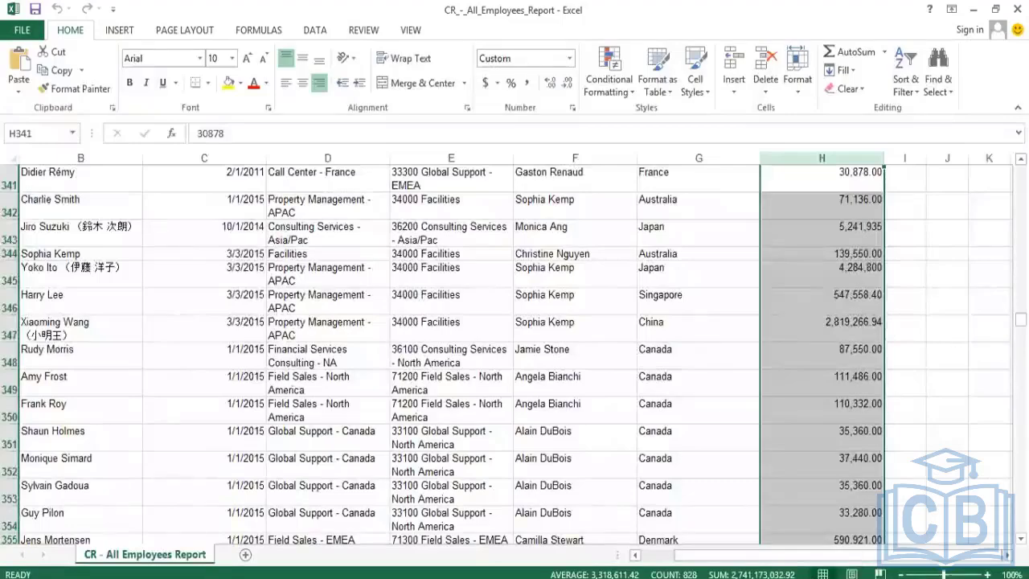
left_click_drag(1021, 319, 1021, 171)
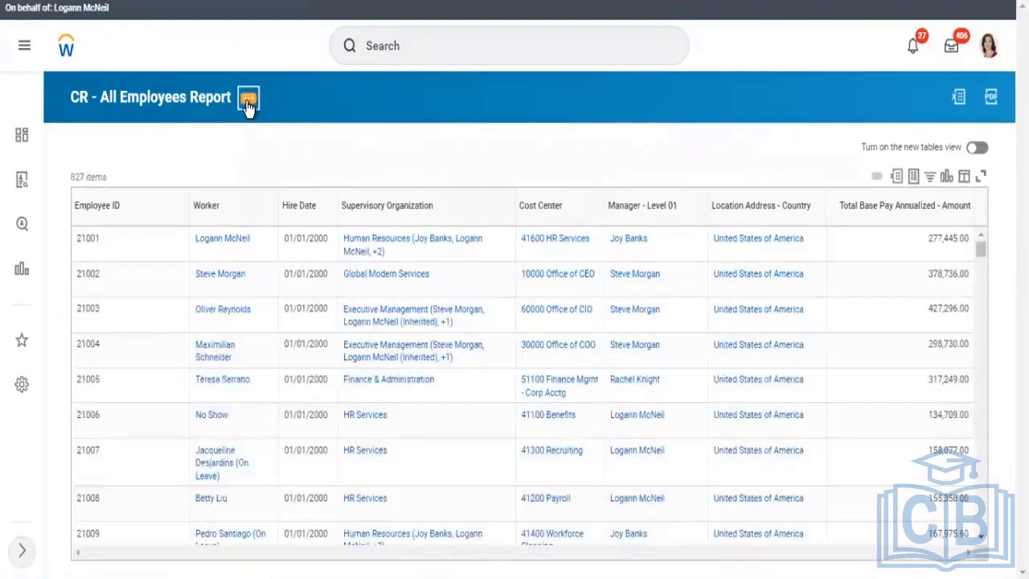
Step: Switch back to Workday and open the CR - All Employees Report definition for editing
left_click(248, 103)
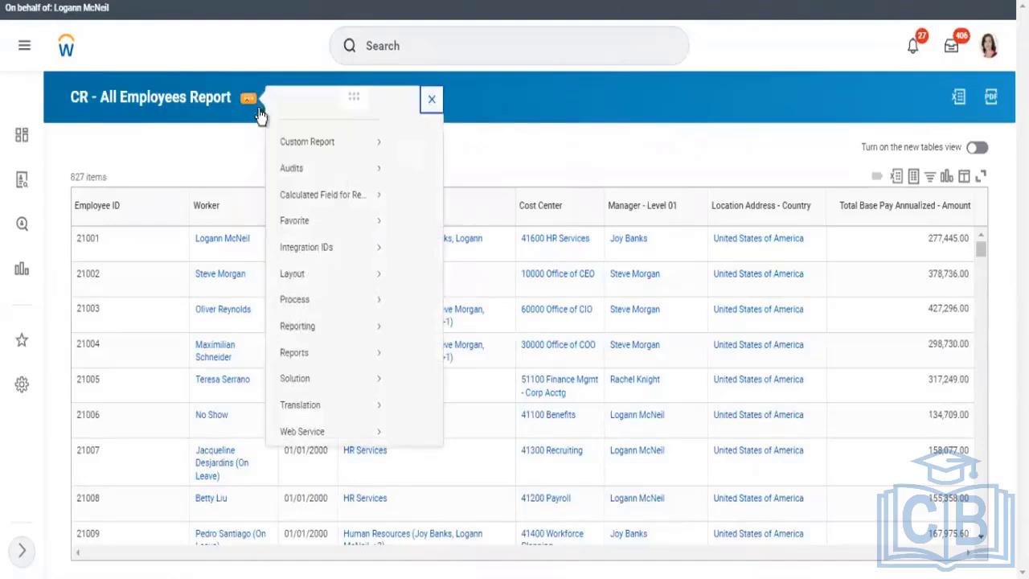
mouse_move(315, 158)
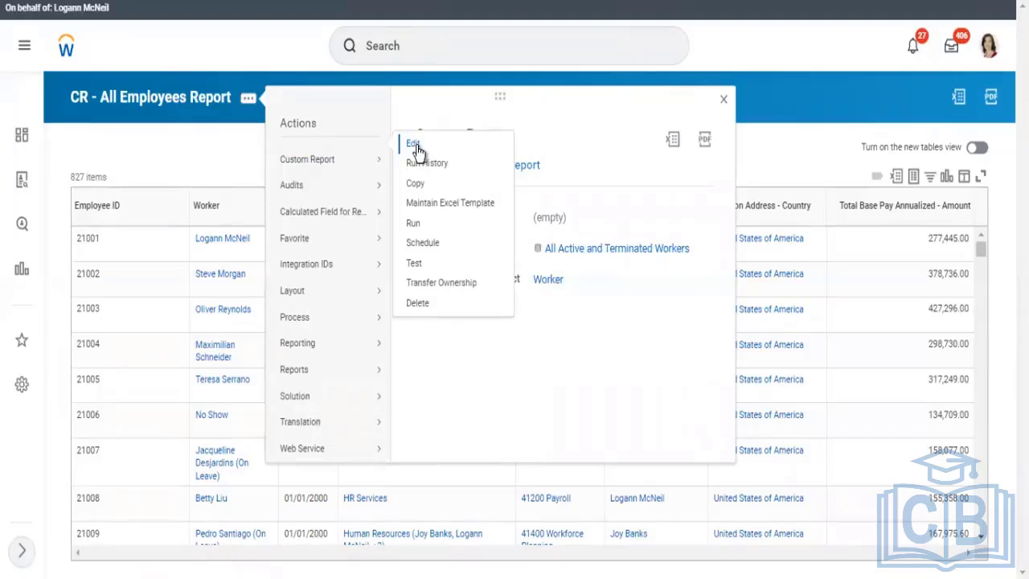
left_click(415, 145)
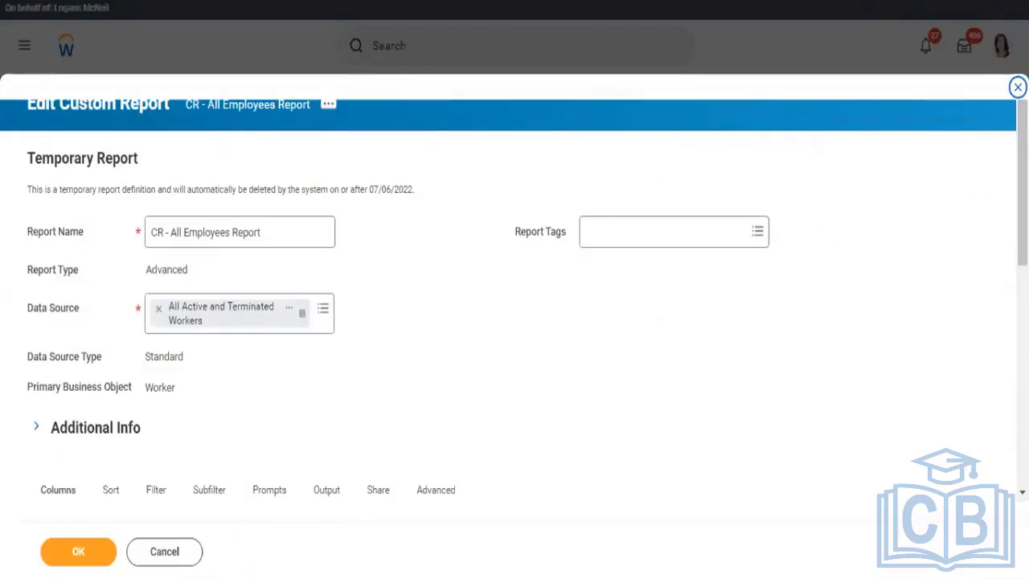
Step: Add an empty filter condition row under Filter on Instances in the report definition
scroll(1003, 314, "down", 10)
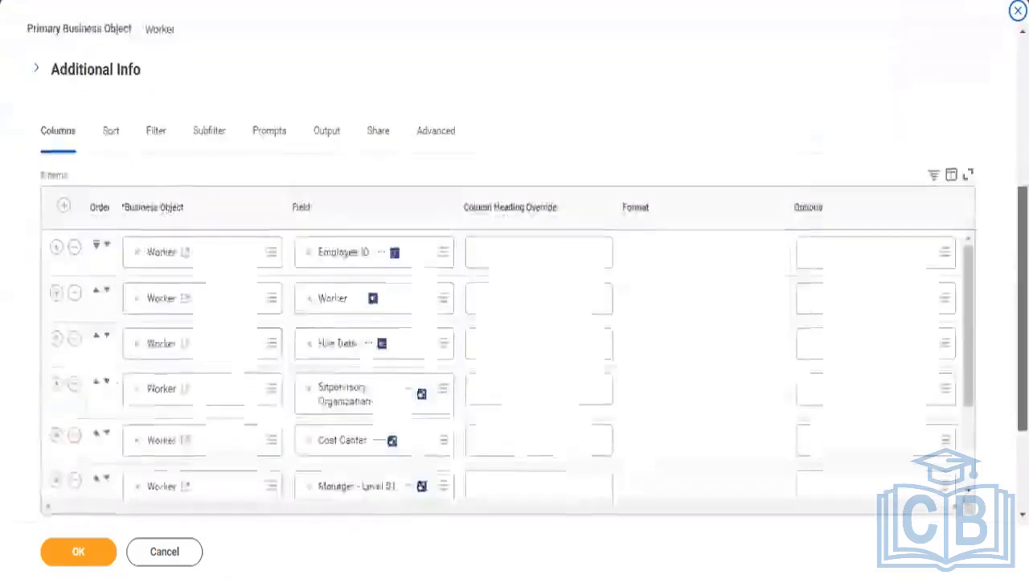
scroll(1000, 302, "up", 1)
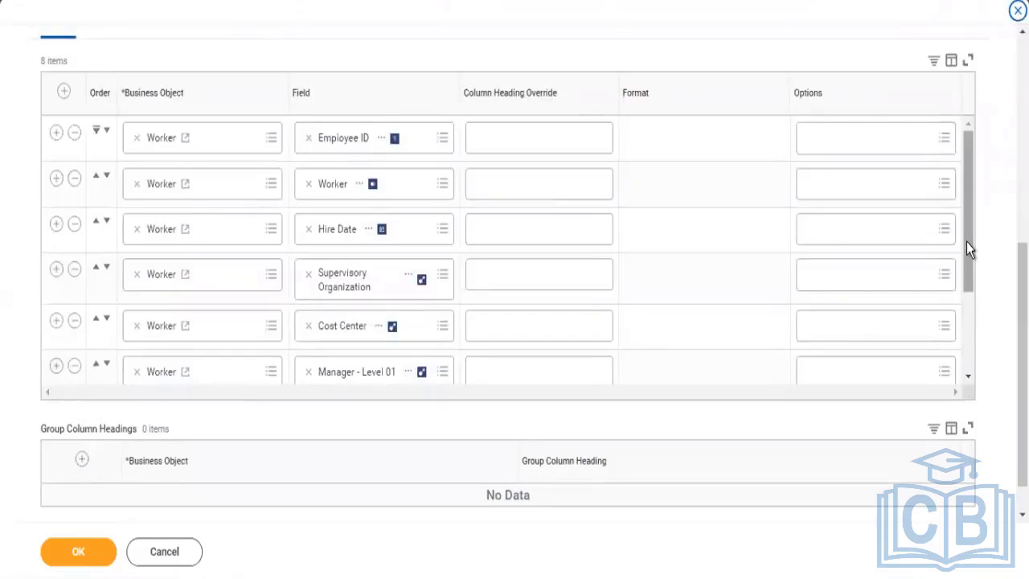
left_click_drag(967, 242, 966, 197)
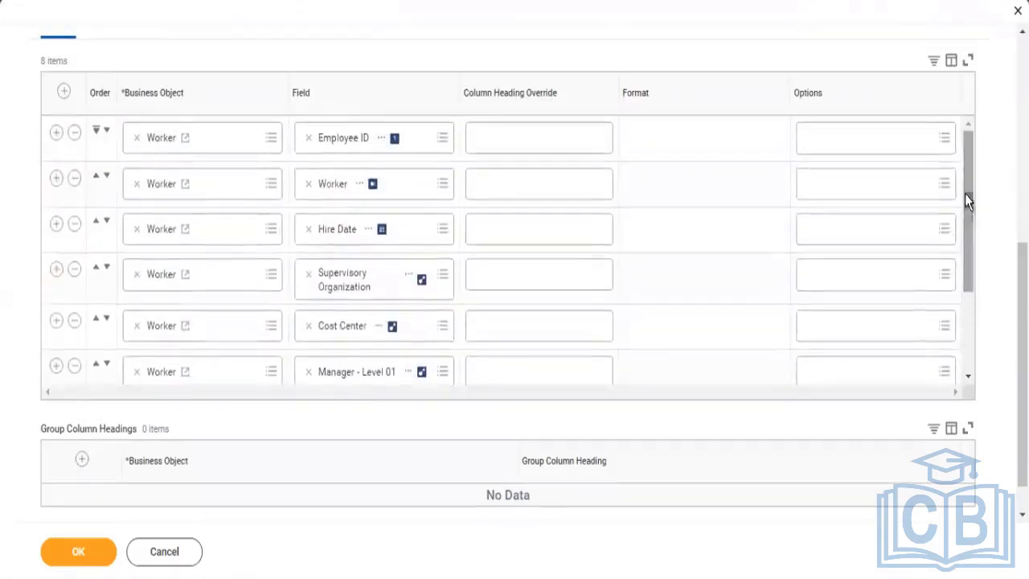
scroll(997, 281, "up", 3)
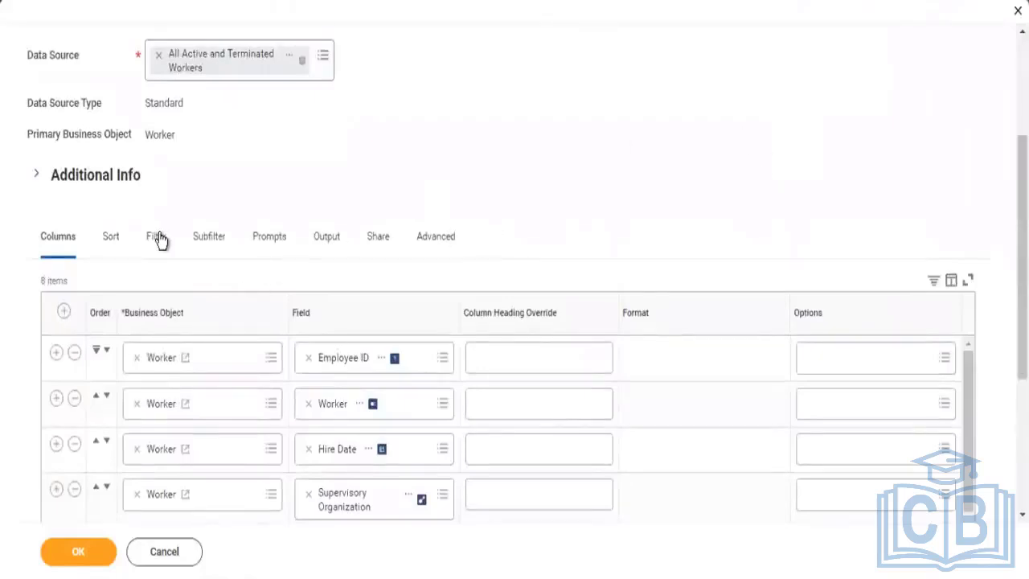
left_click(158, 237)
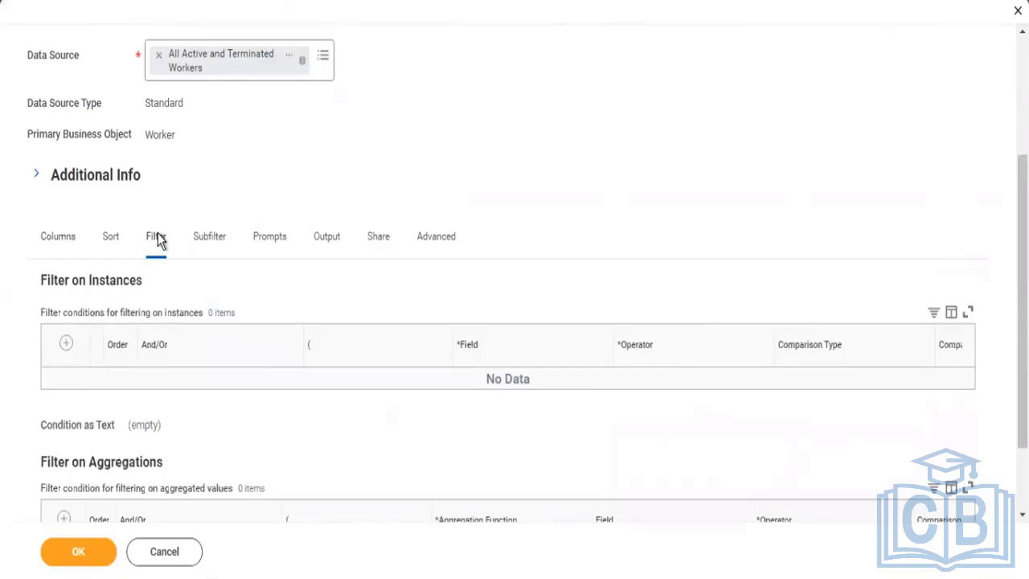
left_click(66, 344)
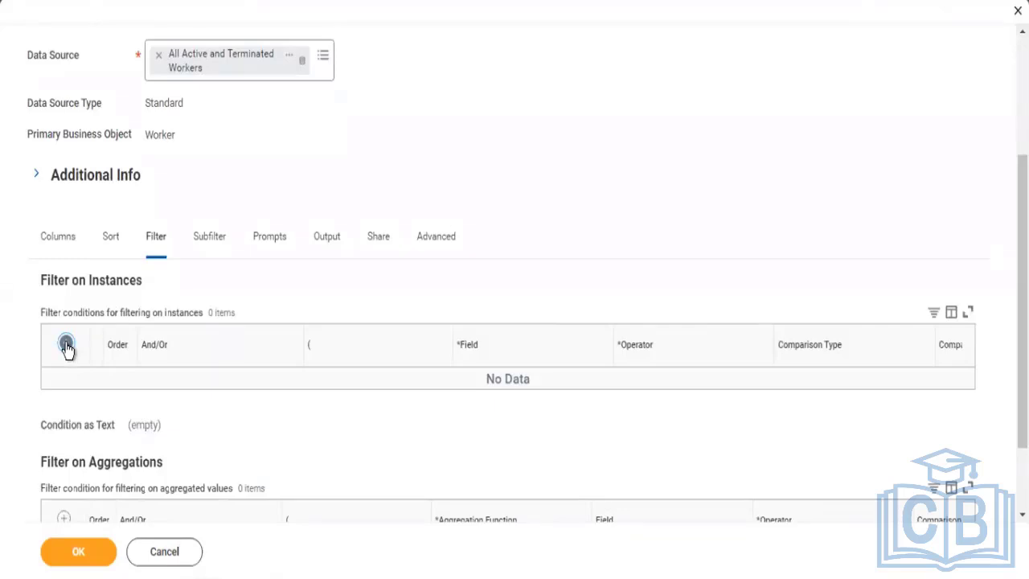
Step: Review the report's column fields down to Total Base Pay Annualized - Amount
left_click(54, 240)
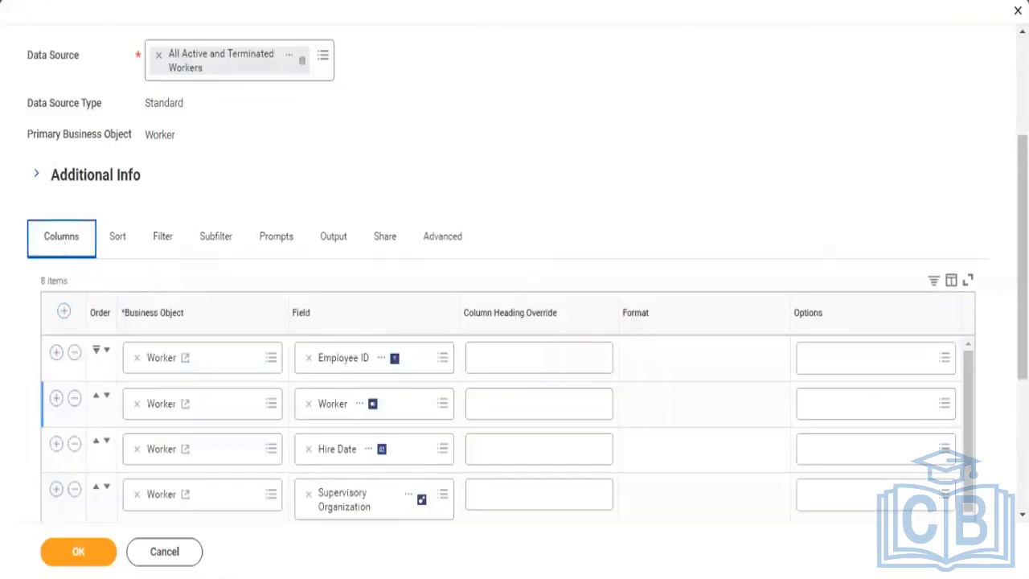
scroll(977, 378, "down", 3)
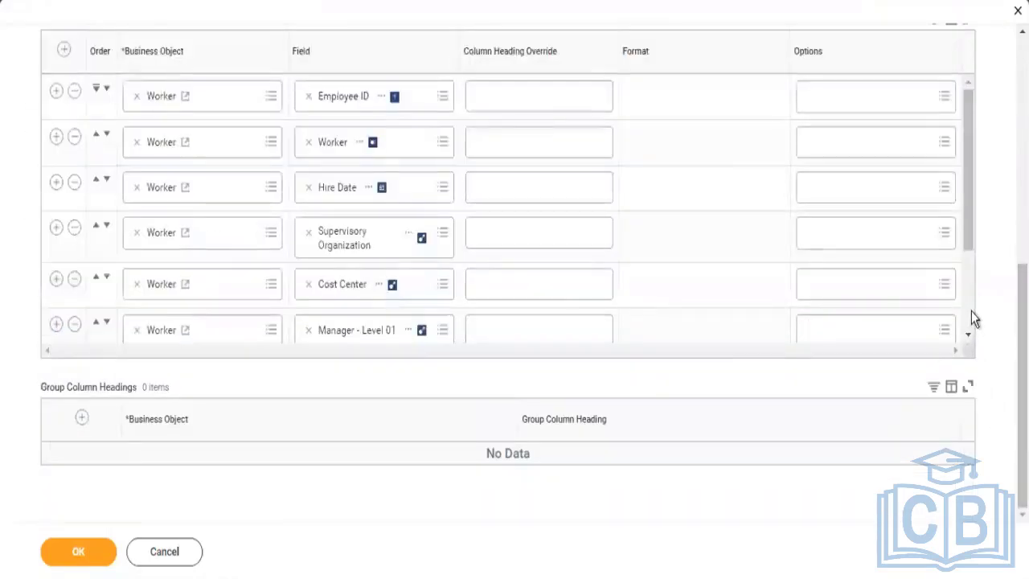
scroll(971, 317, "down", 3)
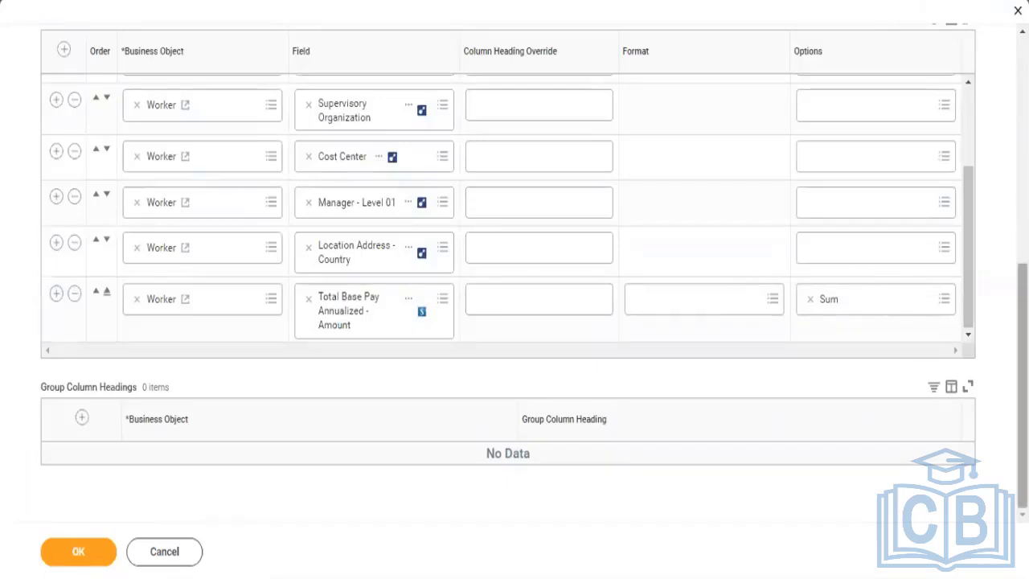
scroll(458, 237, "up", 5)
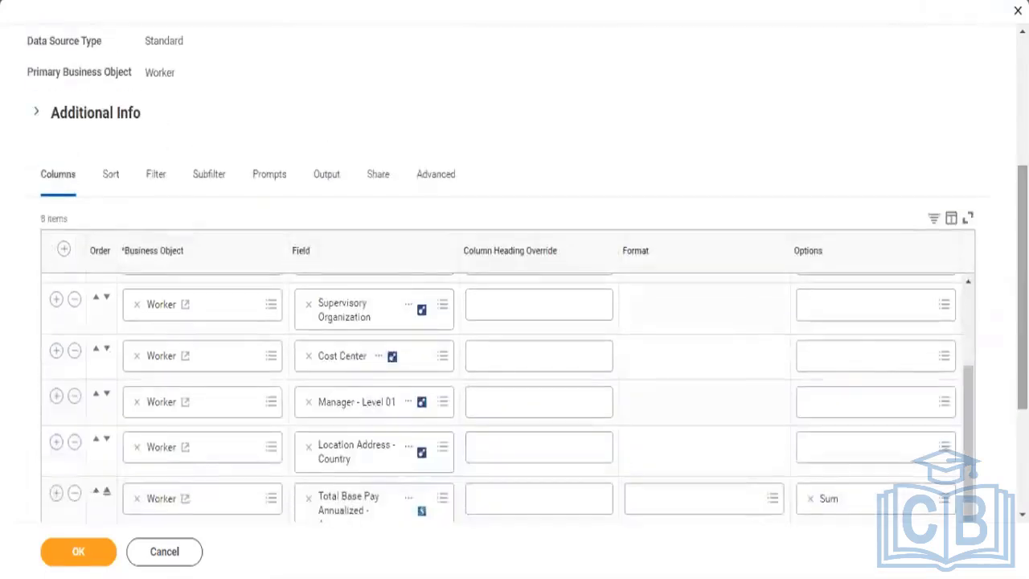
Step: Set the instance filter's field to Location Address - Country, searching for "location address country"
left_click(156, 185)
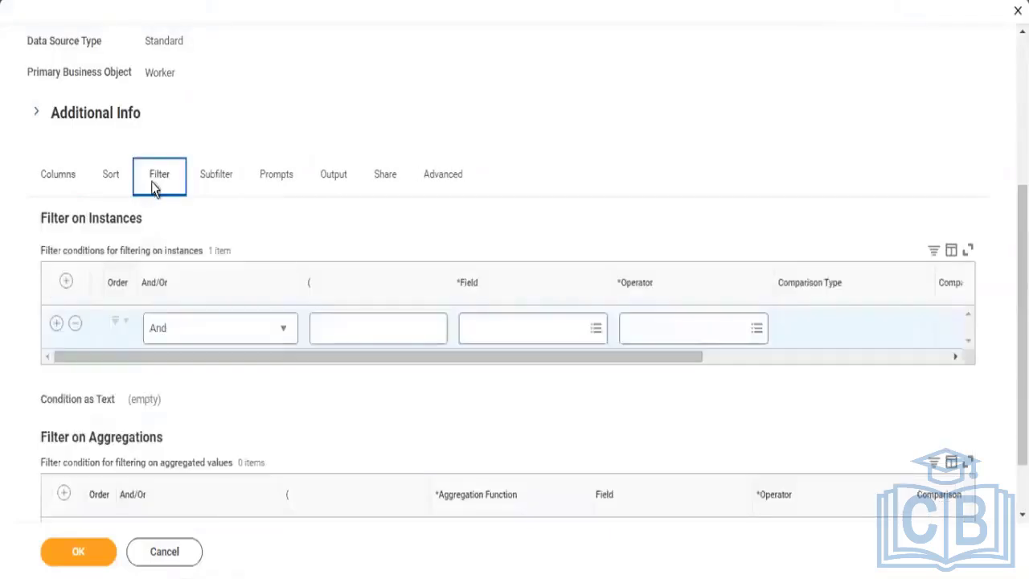
left_click(523, 332)
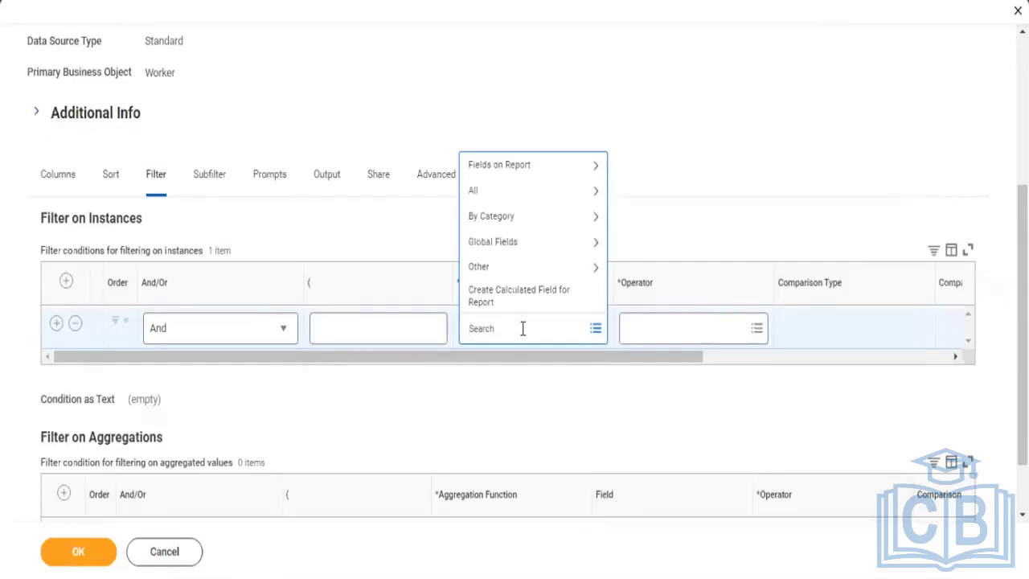
type("locat")
key("ctrl+a")
type("location address ountryt")
double_click(544, 331)
type("courytry")
key("Return")
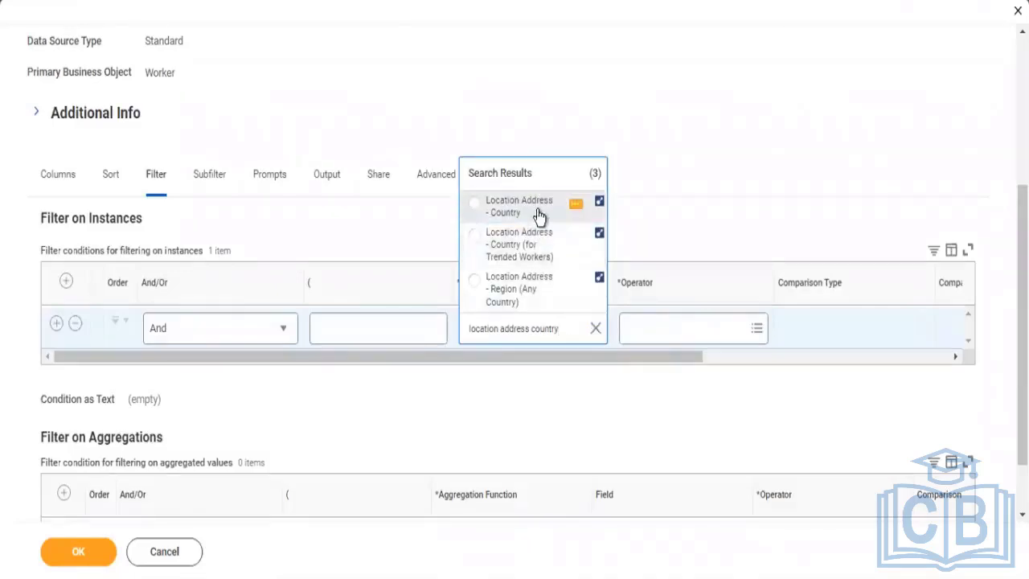
left_click(538, 215)
Step: Set the operator of the Location Address - Country filter condition to "in the selection list"
left_click(665, 338)
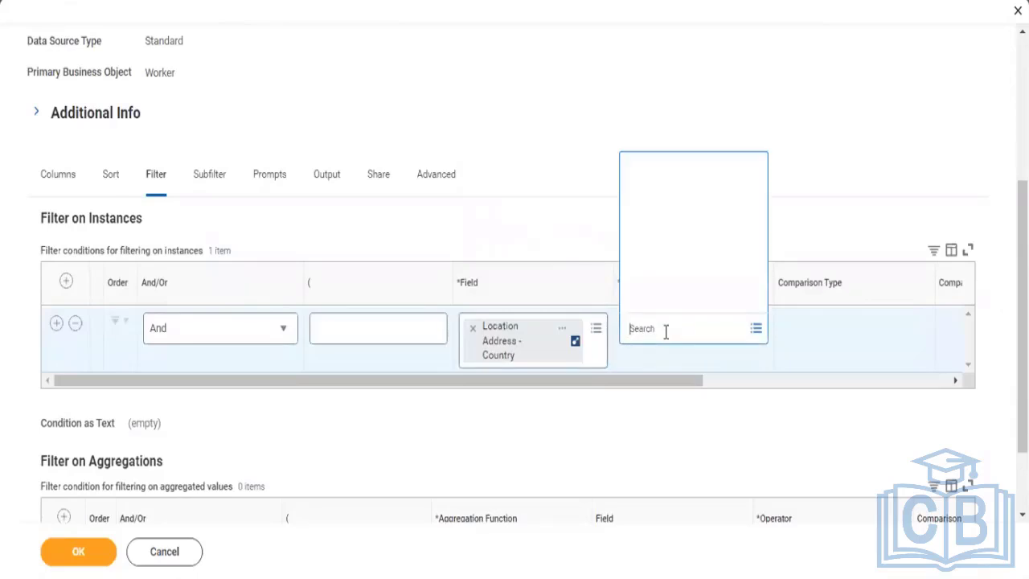
left_click(655, 276)
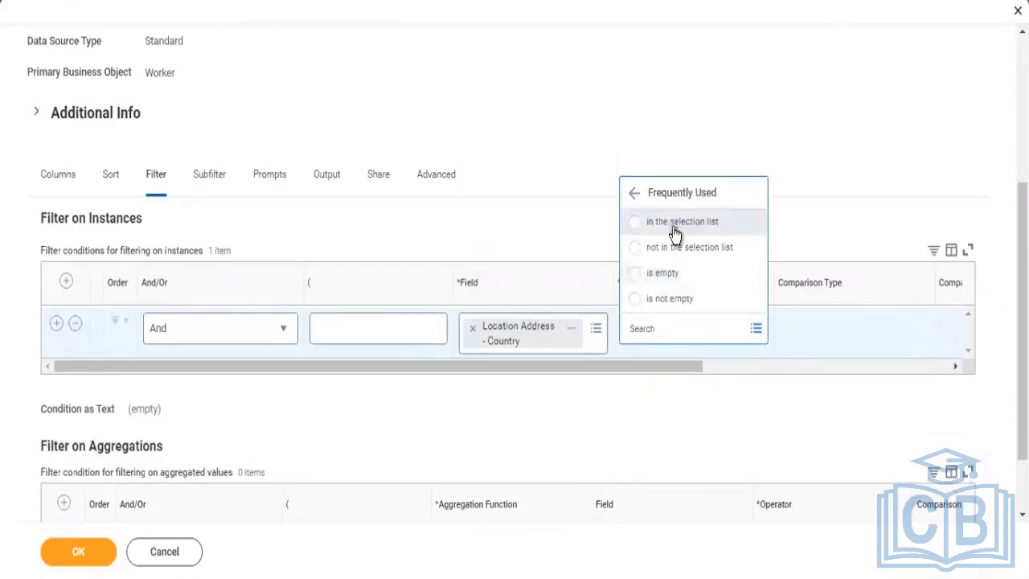
left_click(673, 232)
Step: Set the country filter's comparison value to Canada and save the report definition
left_click_drag(668, 369, 795, 359)
left_click(810, 338)
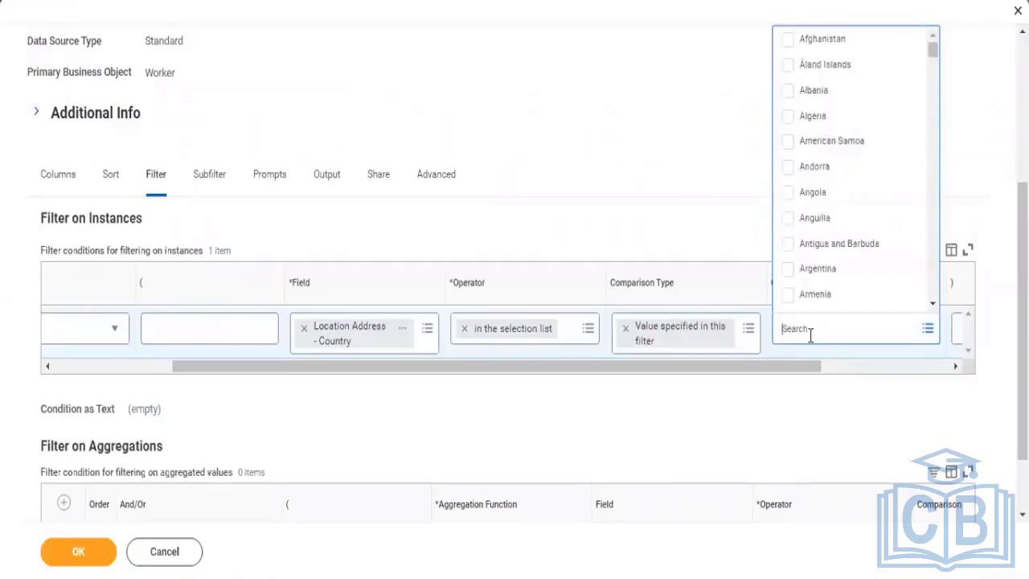
type("canada")
key("Return")
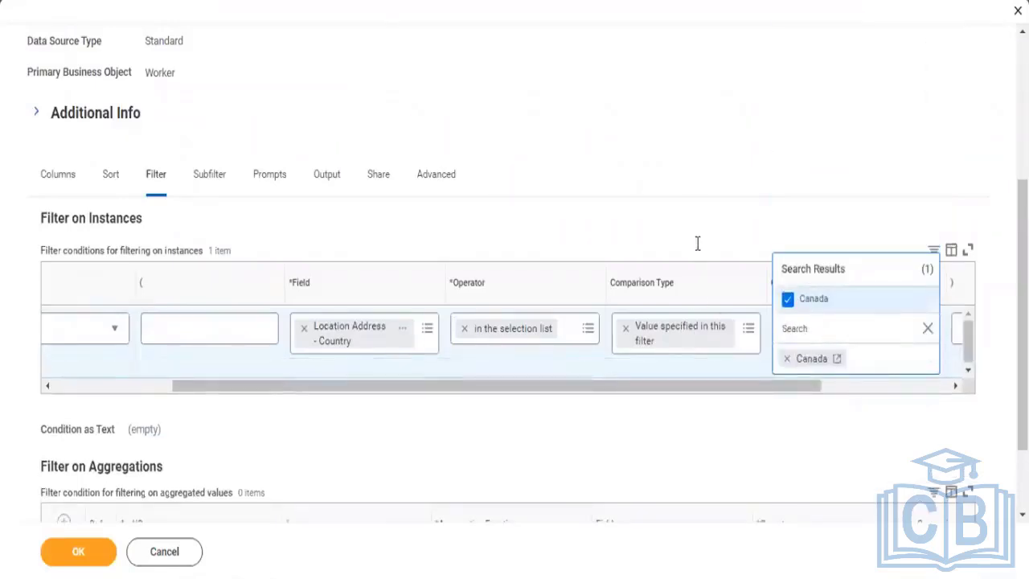
left_click(699, 231)
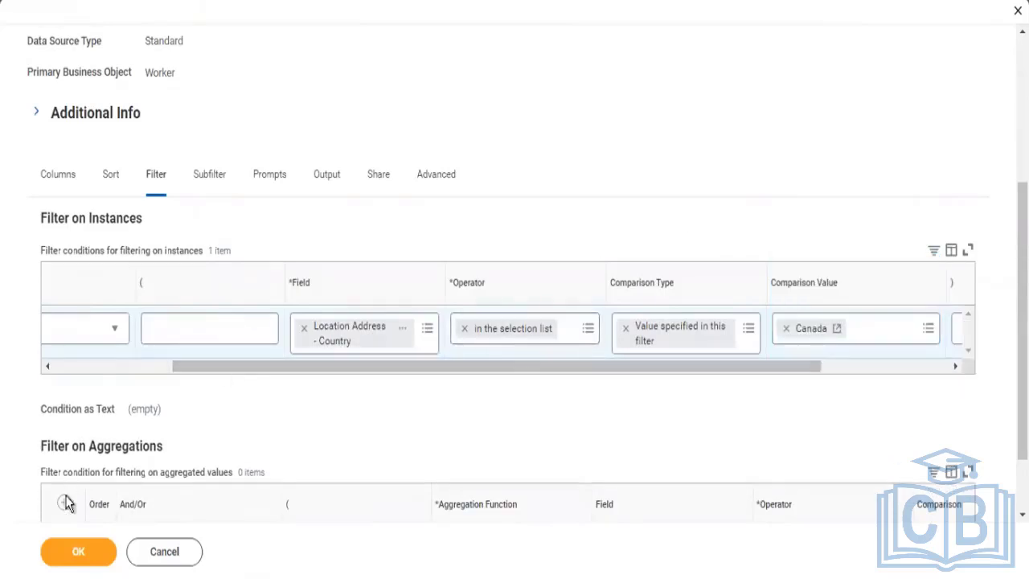
left_click(84, 553)
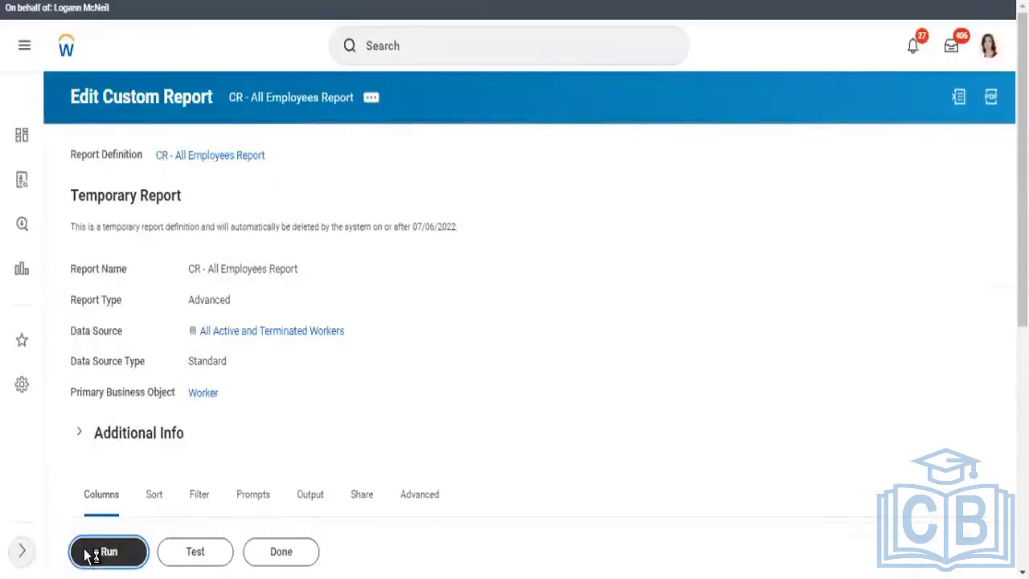
Step: Test the report and examine its rows down to the Grand Total of Total Base Pay Annualized - Amount
left_click(193, 555)
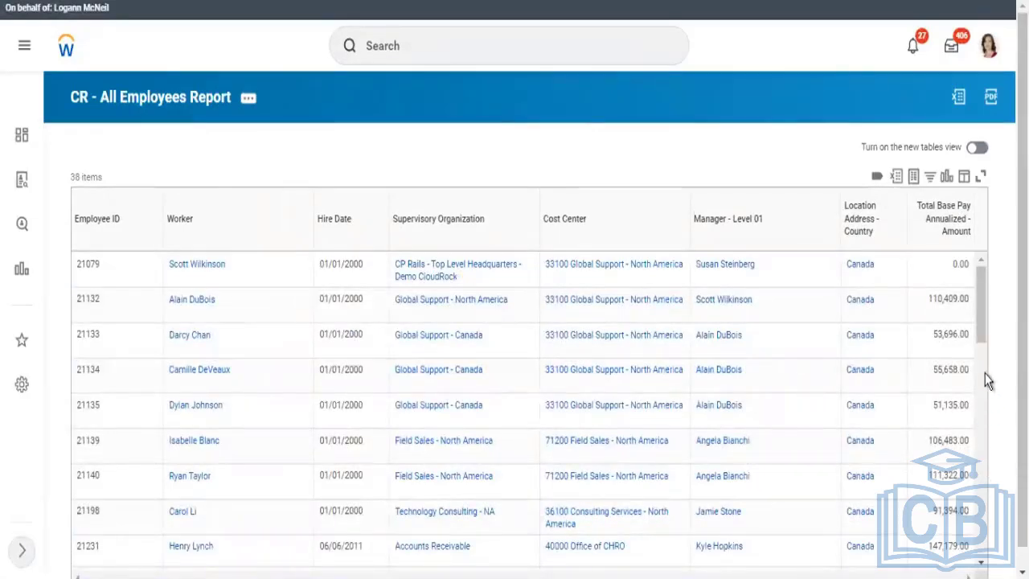
left_click_drag(981, 302, 980, 514)
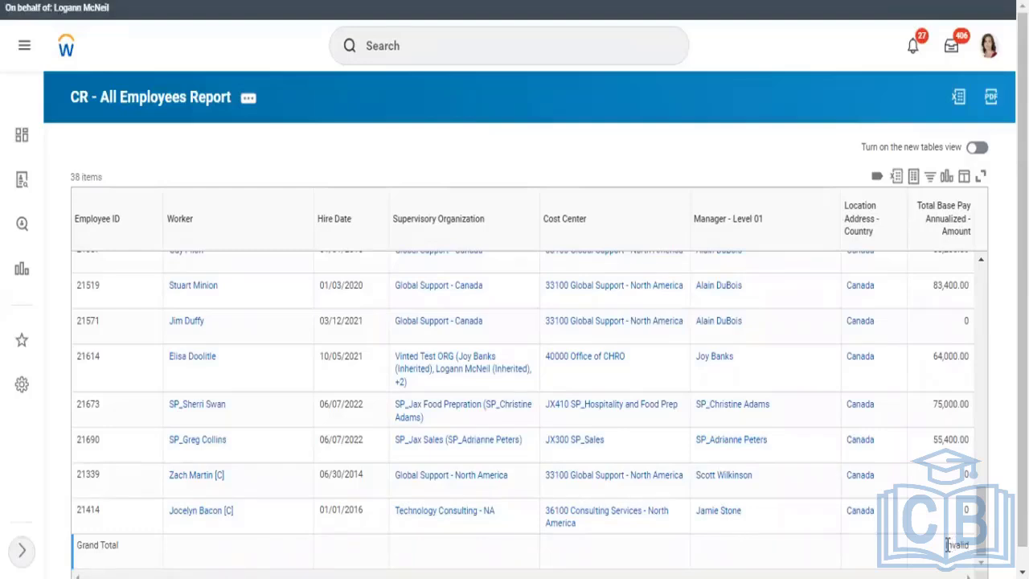
left_click_drag(946, 545, 969, 550)
left_click_drag(974, 549, 1022, 548)
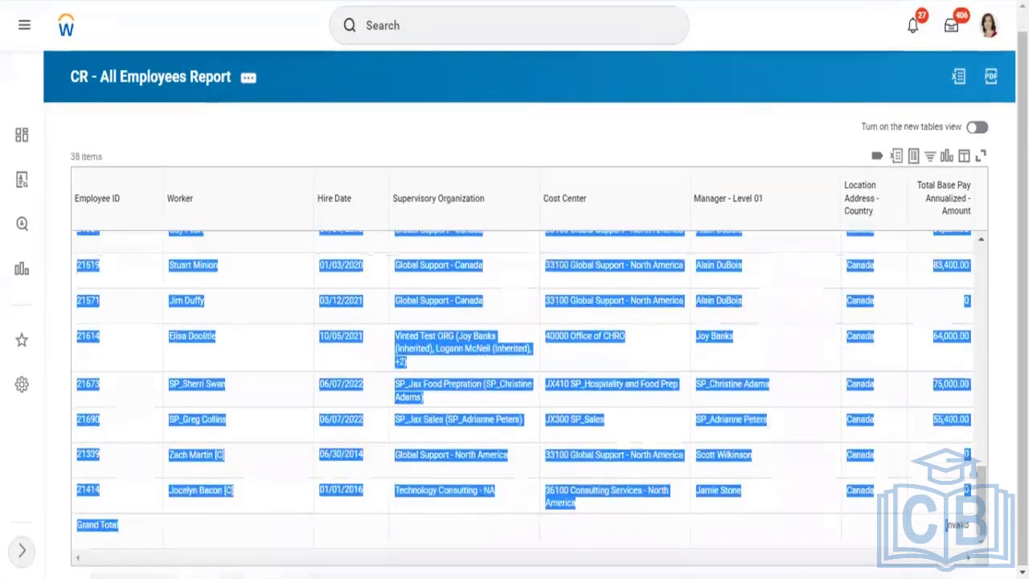
left_click(906, 537)
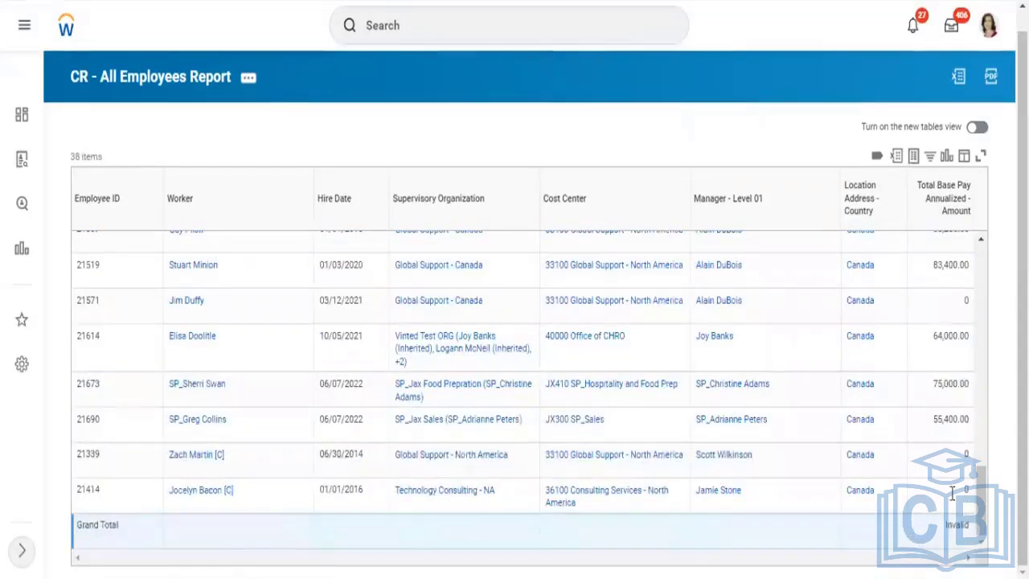
Step: Return to the CR - All Employees Report definition from the test results and open it for editing
left_click(194, 80)
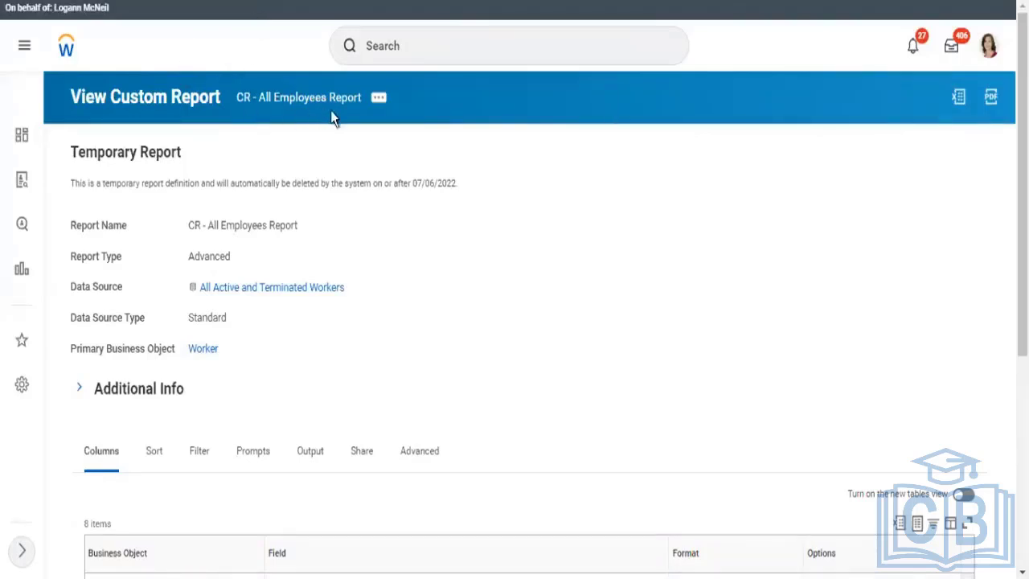
left_click(378, 101)
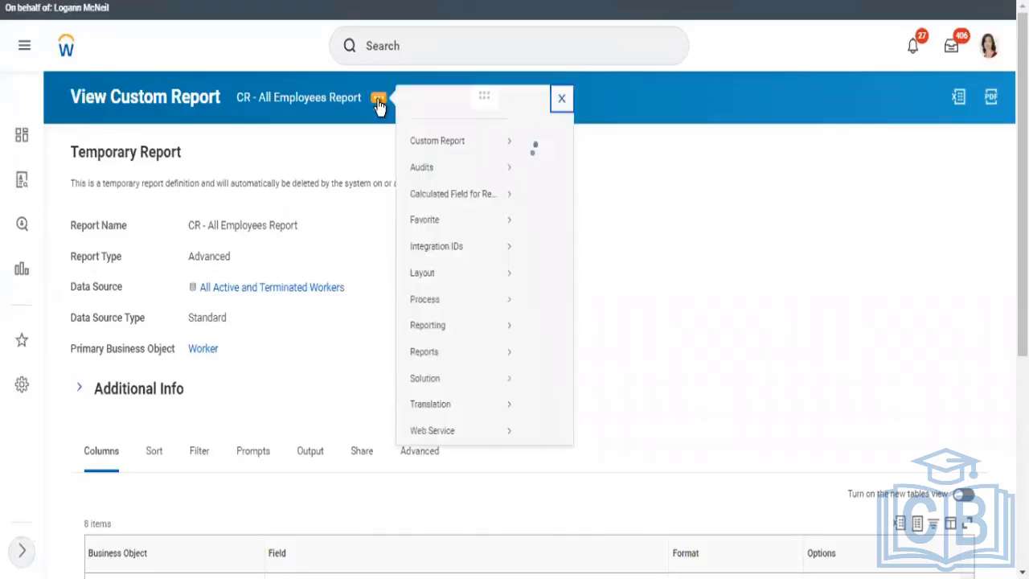
mouse_move(446, 163)
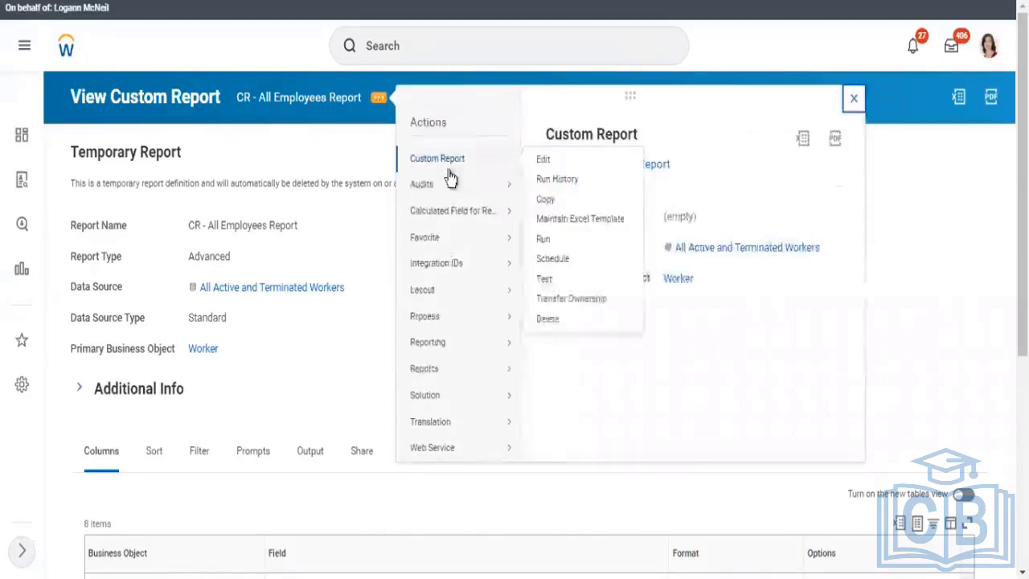
left_click(541, 161)
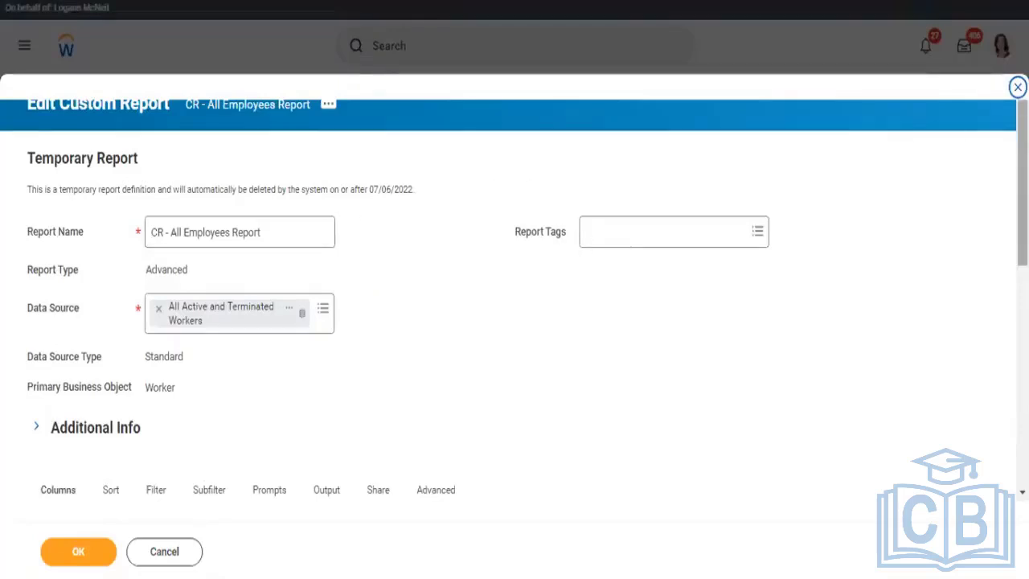
Step: Try to save the report with the Sum option removed from the Total Base Pay Annualized - Amount column
scroll(514, 321, "down", 5)
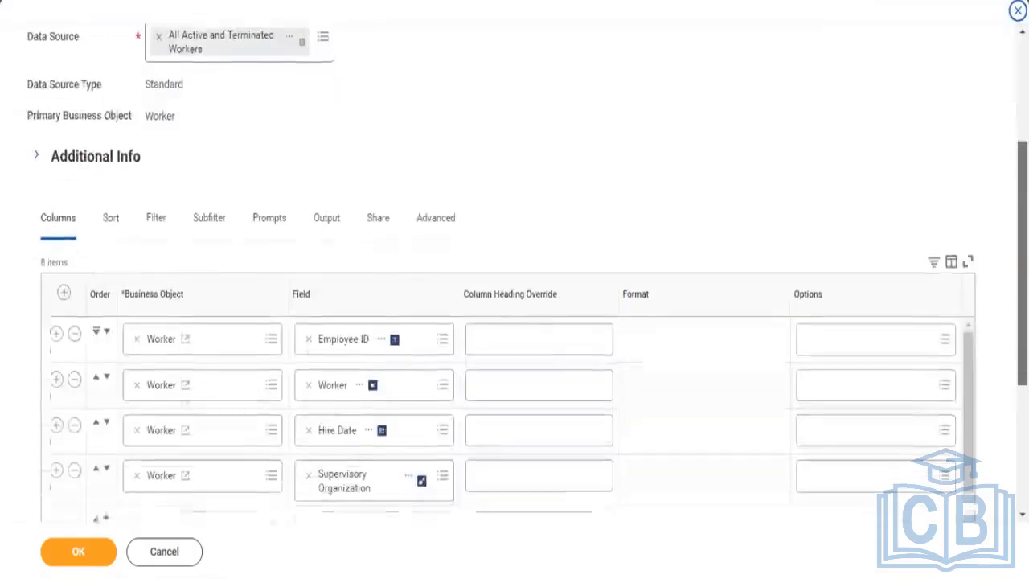
scroll(514, 321, "down", 2)
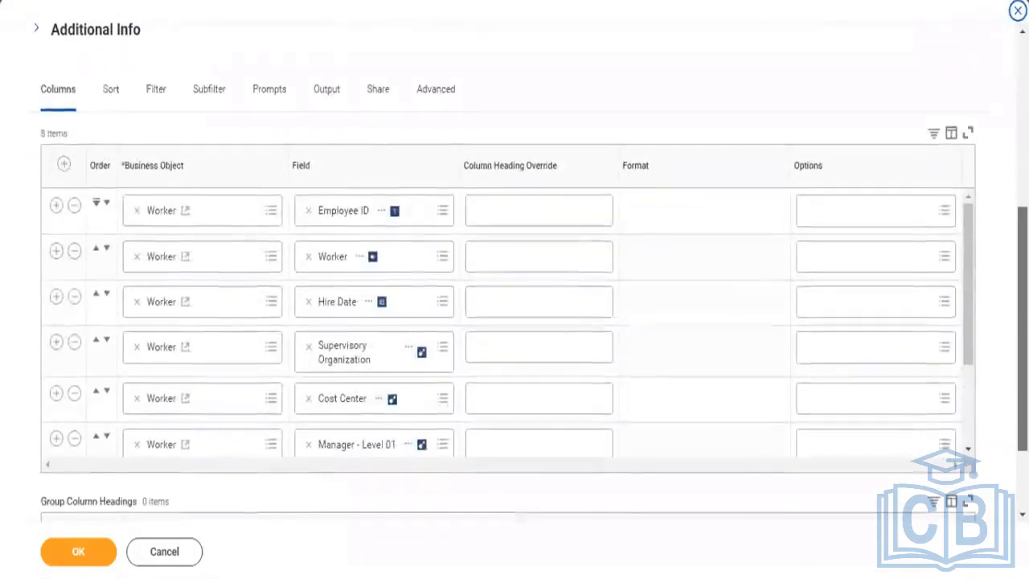
scroll(515, 322, "down", 2)
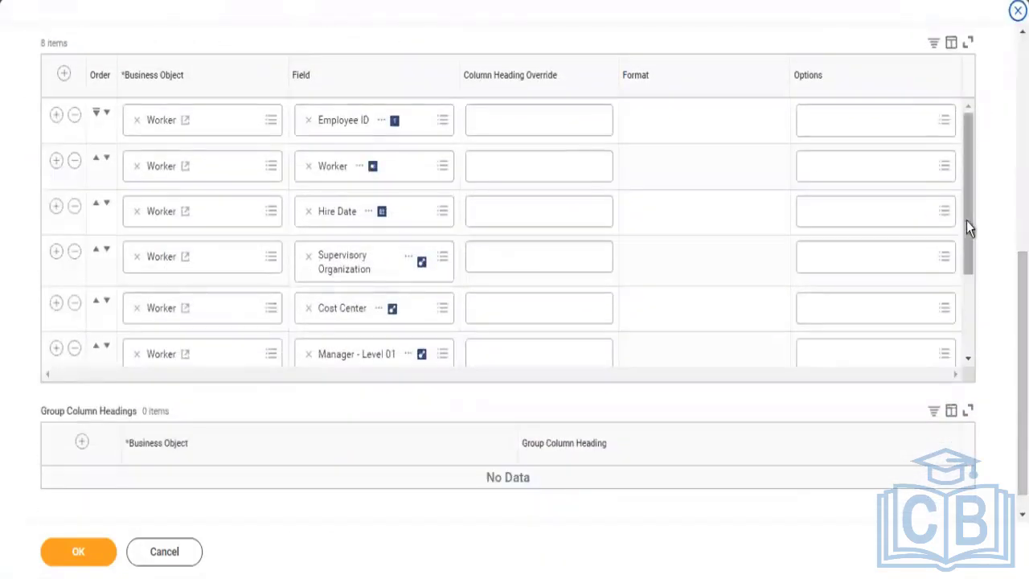
left_click_drag(966, 220, 966, 341)
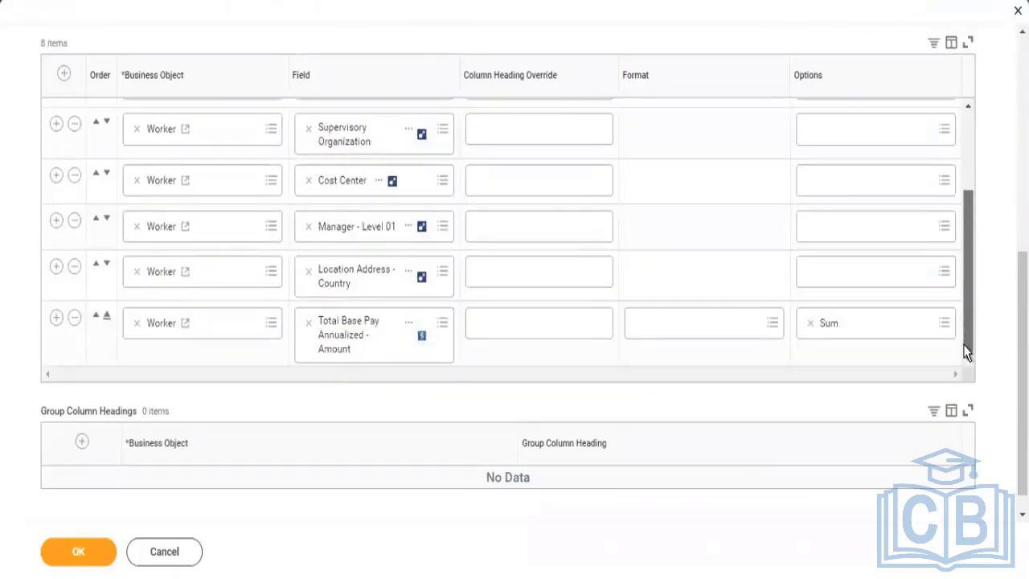
left_click(893, 322)
left_click(857, 271)
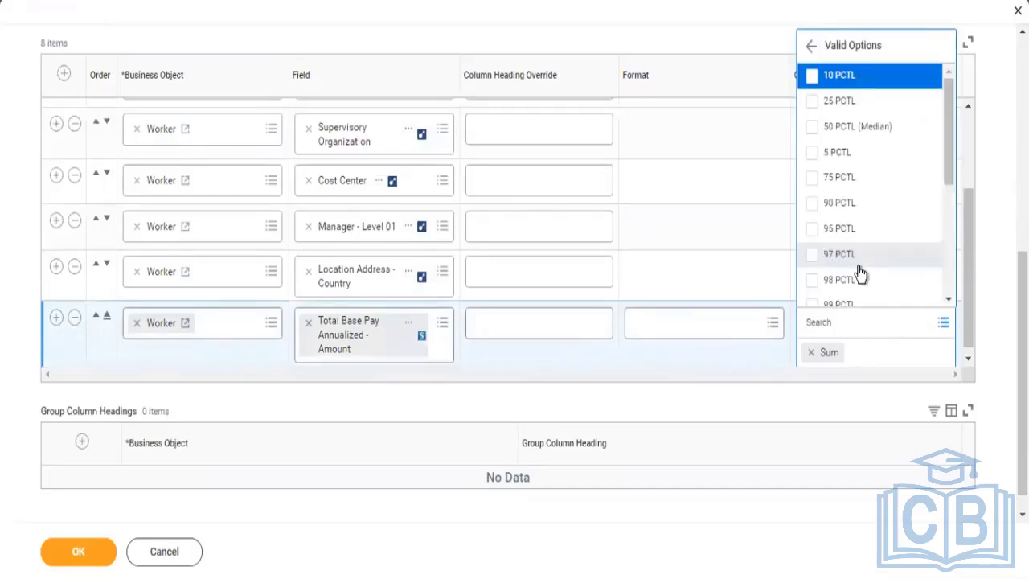
left_click_drag(951, 126, 954, 273)
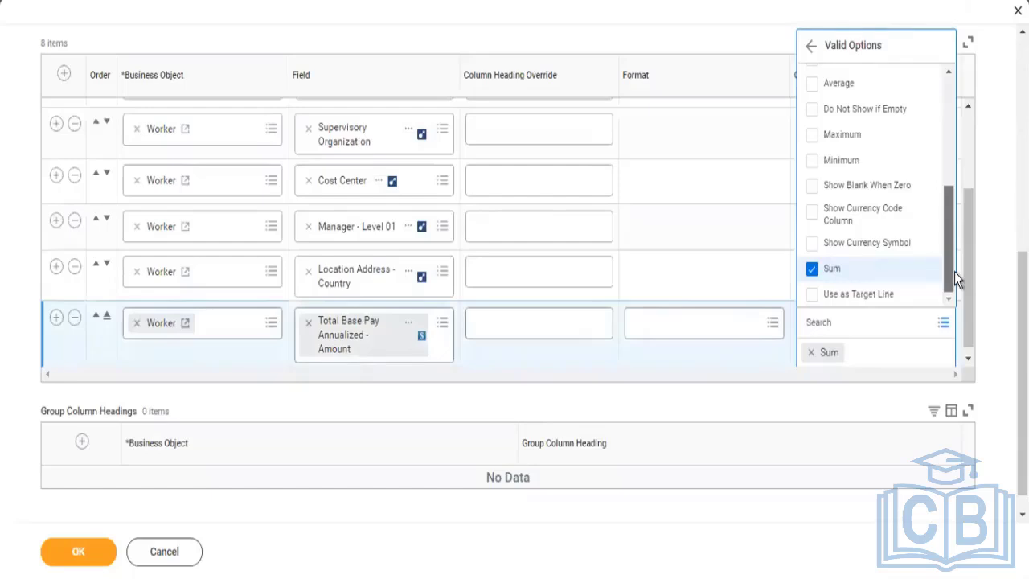
left_click(814, 271)
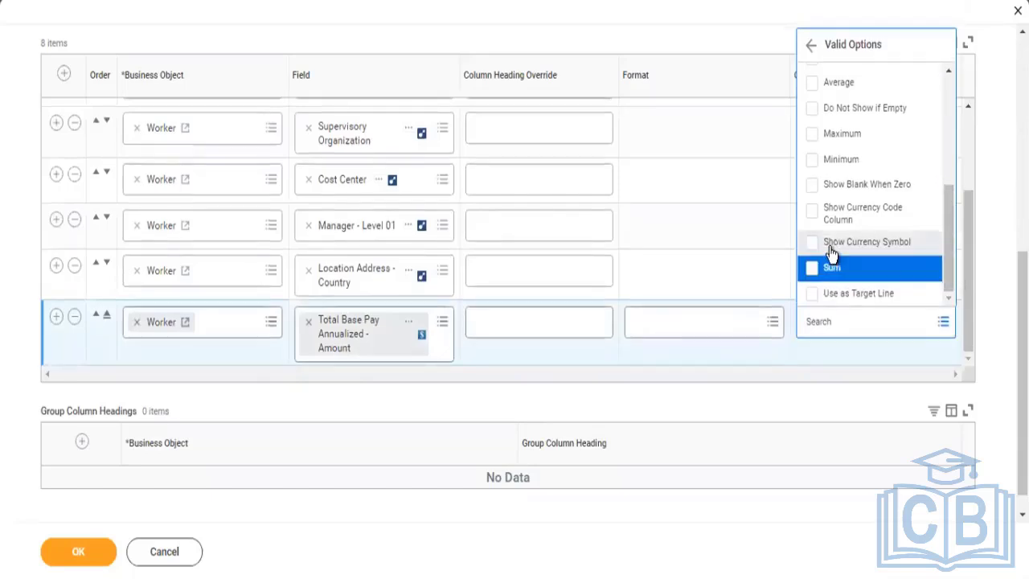
left_click(583, 376)
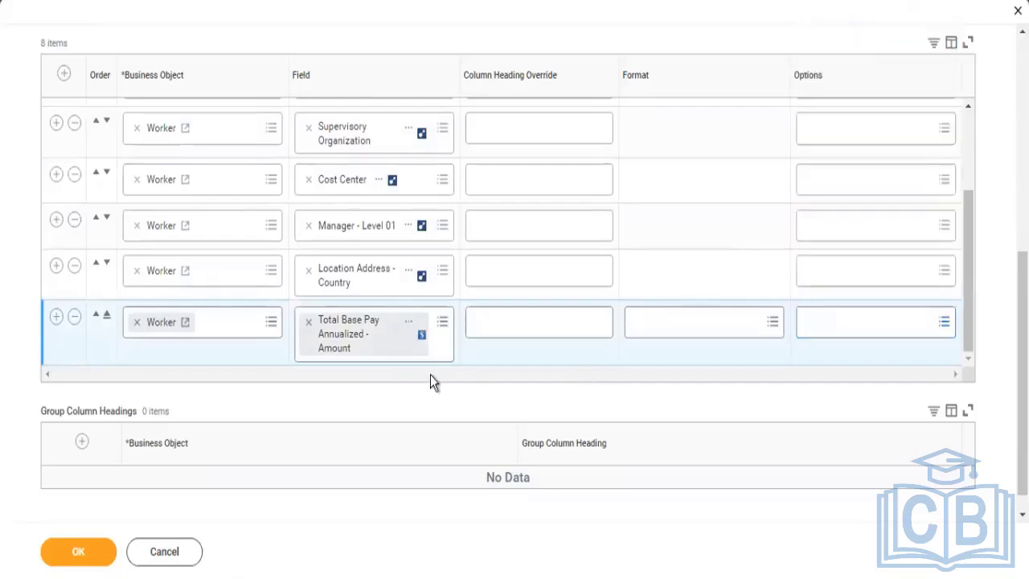
left_click(80, 553)
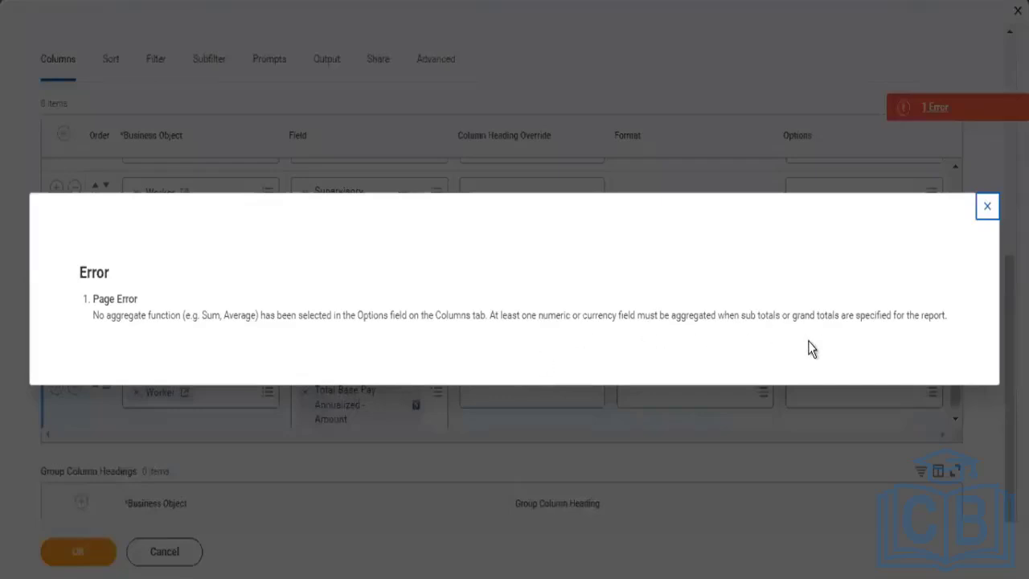
left_click(987, 209)
Step: Assign the Sum option to the Total Base Pay Annualized - Amount column again
left_click(905, 379)
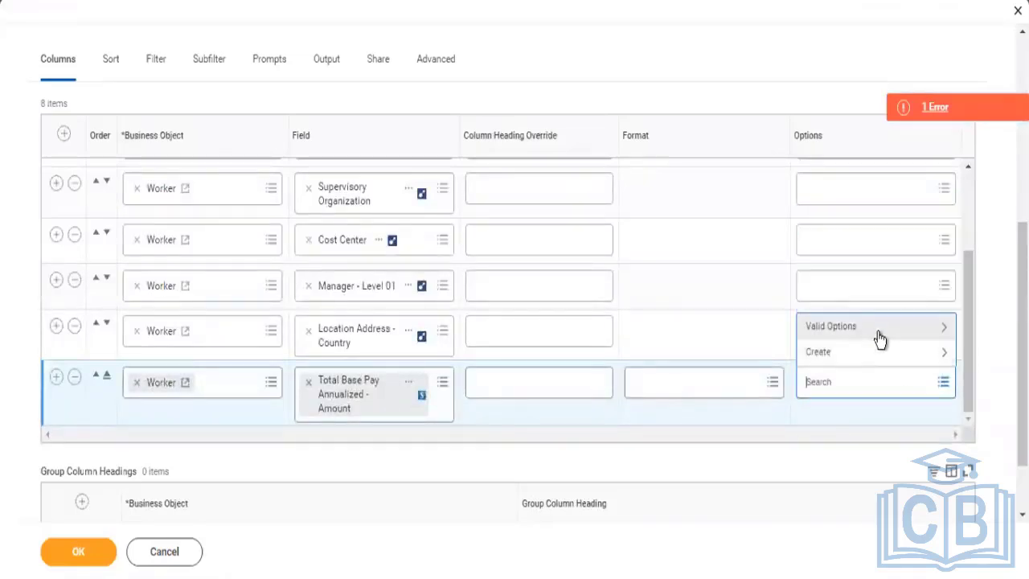
left_click(878, 332)
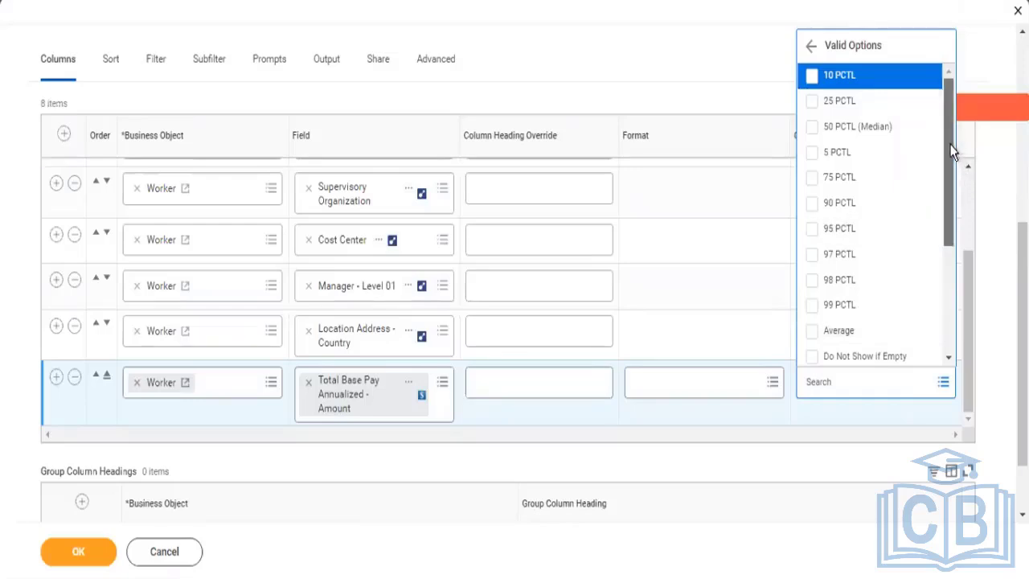
left_click_drag(951, 153, 947, 303)
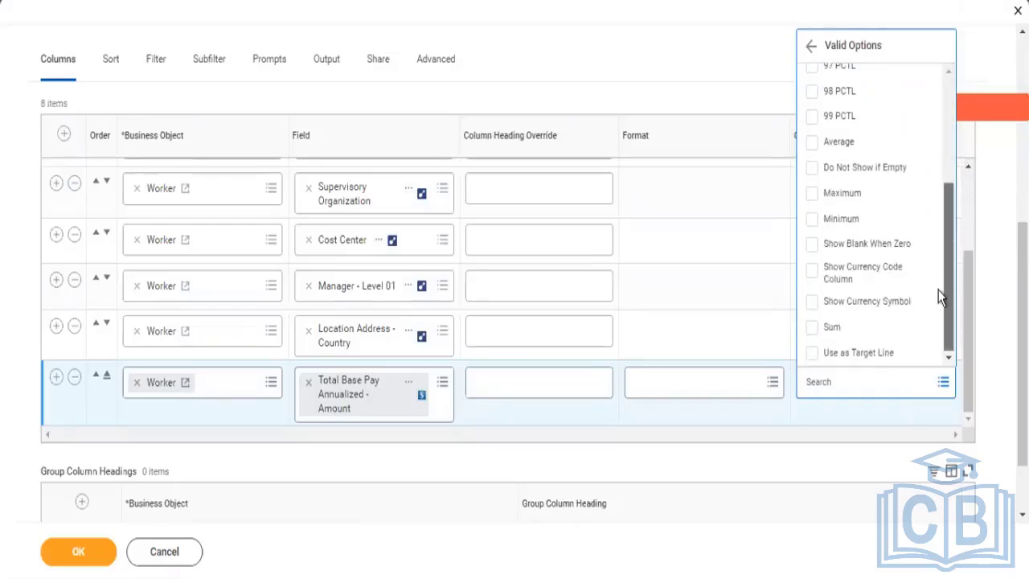
left_click(843, 335)
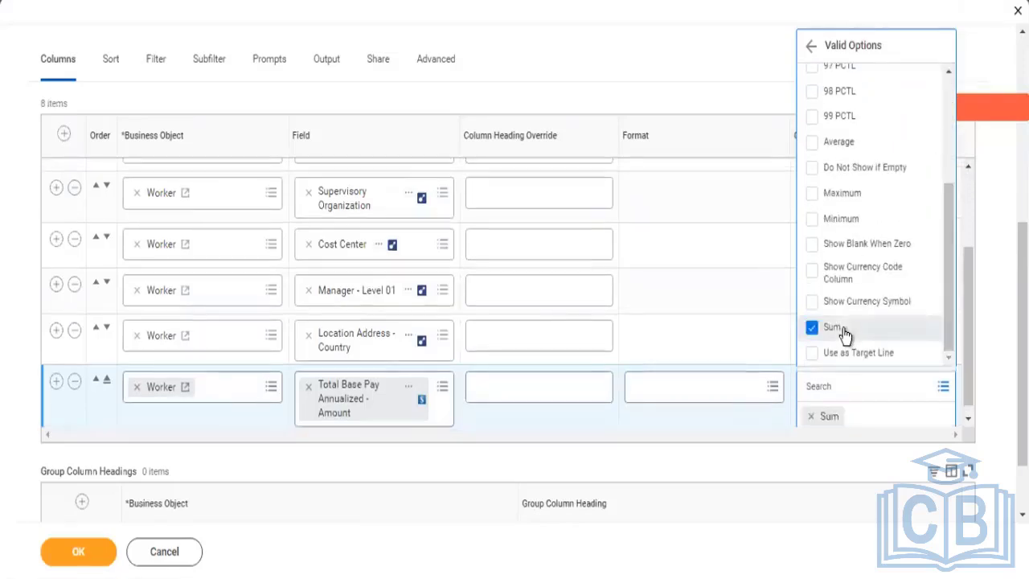
left_click(369, 465)
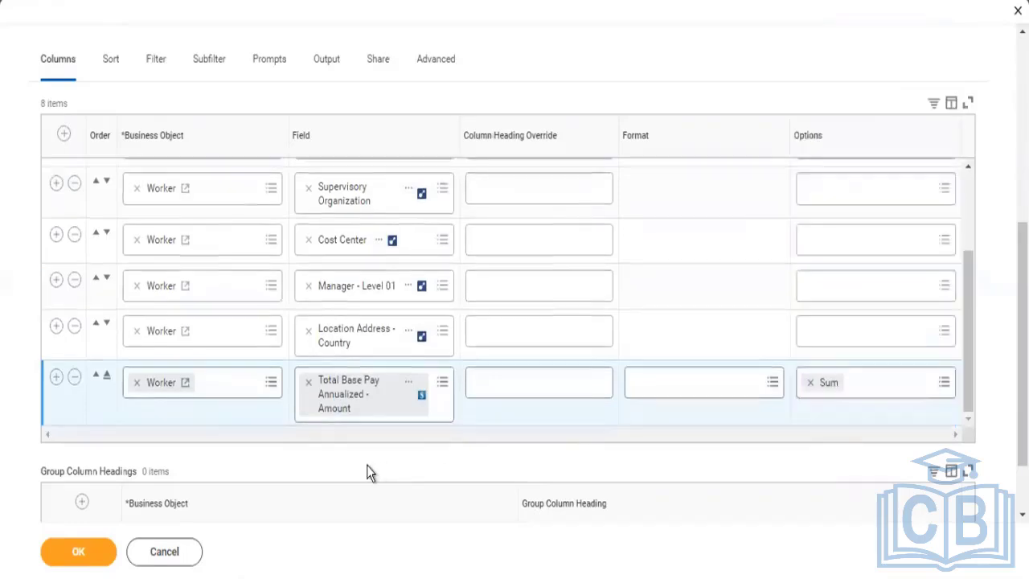
Step: Check the report's instance filter condition and open its Sort and Group settings
left_click(156, 63)
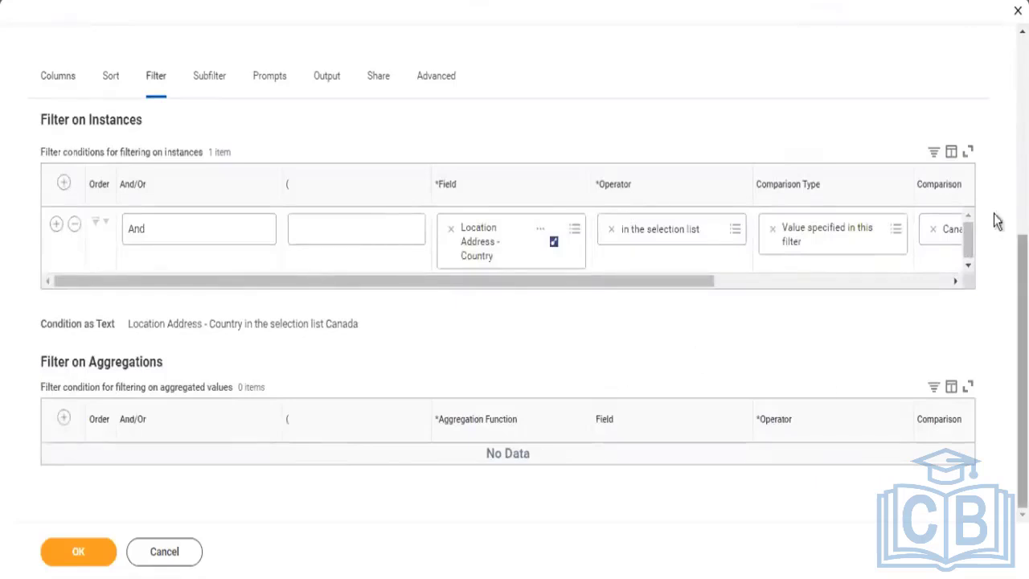
left_click(118, 82)
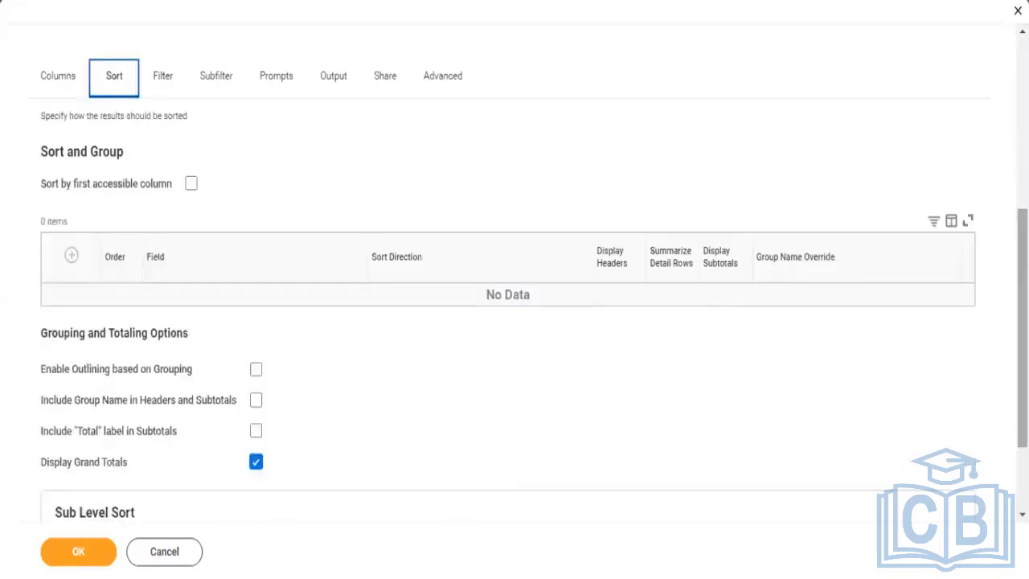
Step: Save the report definition and run CR - All Employees Report to review its rows through the grand total
scroll(515, 321, "down", 2)
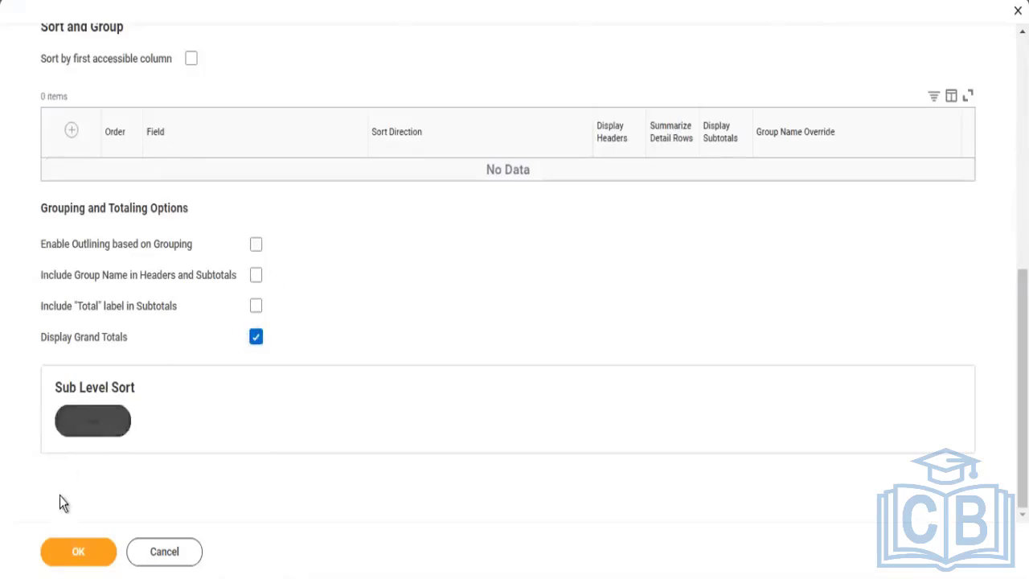
left_click(62, 551)
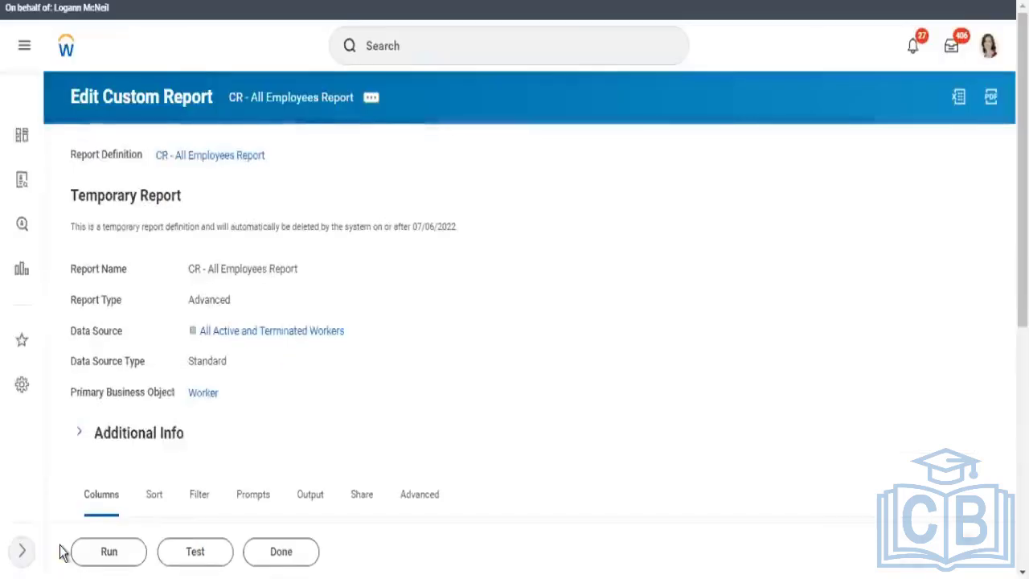
left_click(116, 553)
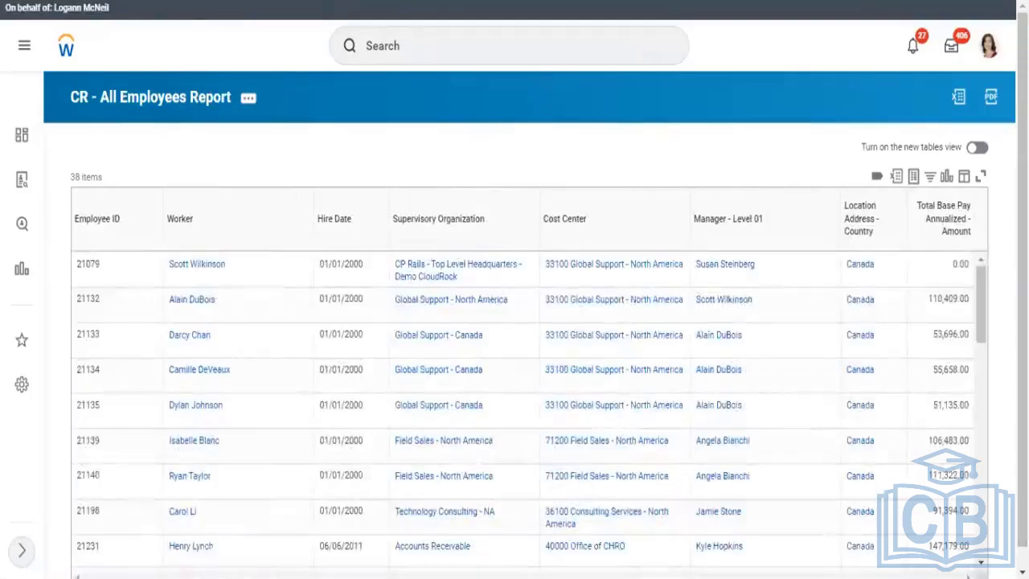
scroll(985, 527, "down", 1)
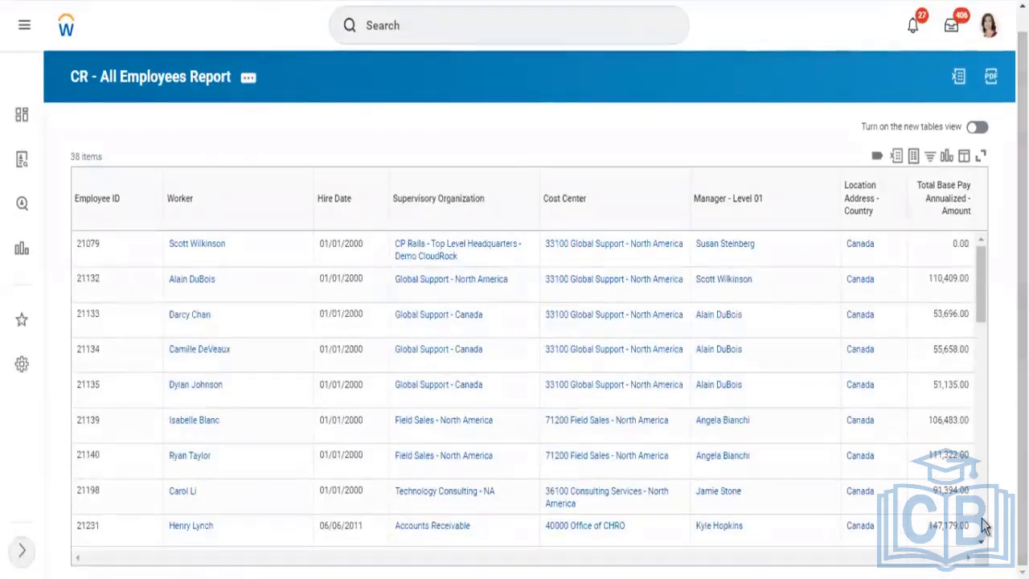
scroll(985, 527, "down", 15)
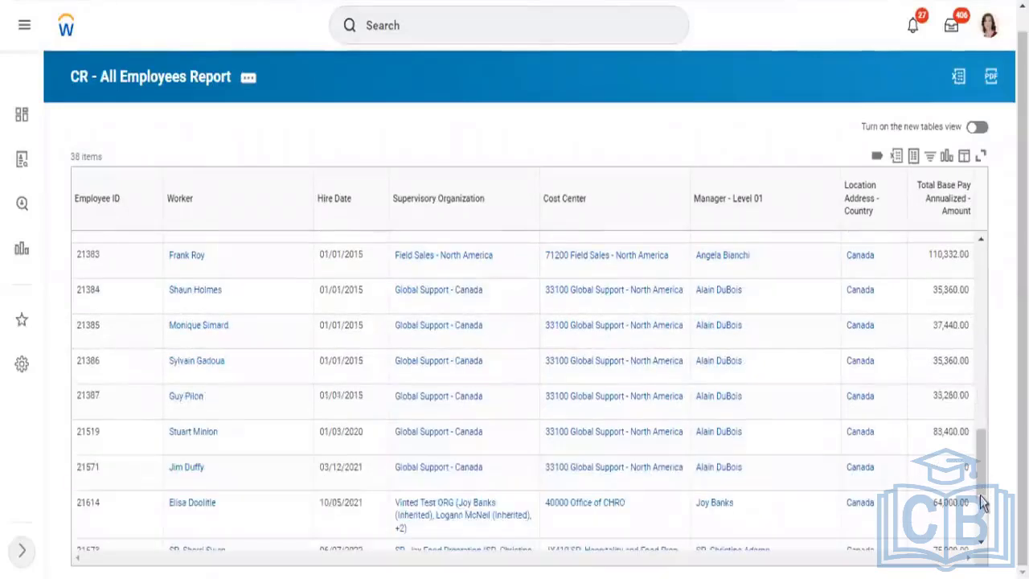
scroll(980, 528, "down", 3)
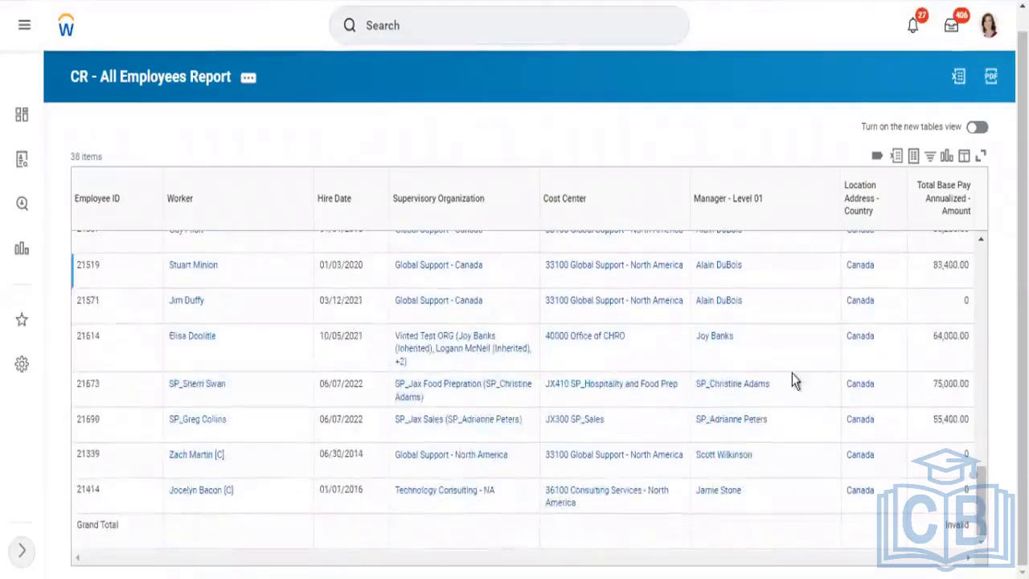
Step: Export the report results to Excel, then open the downloaded workbook with editing enabled
left_click(899, 155)
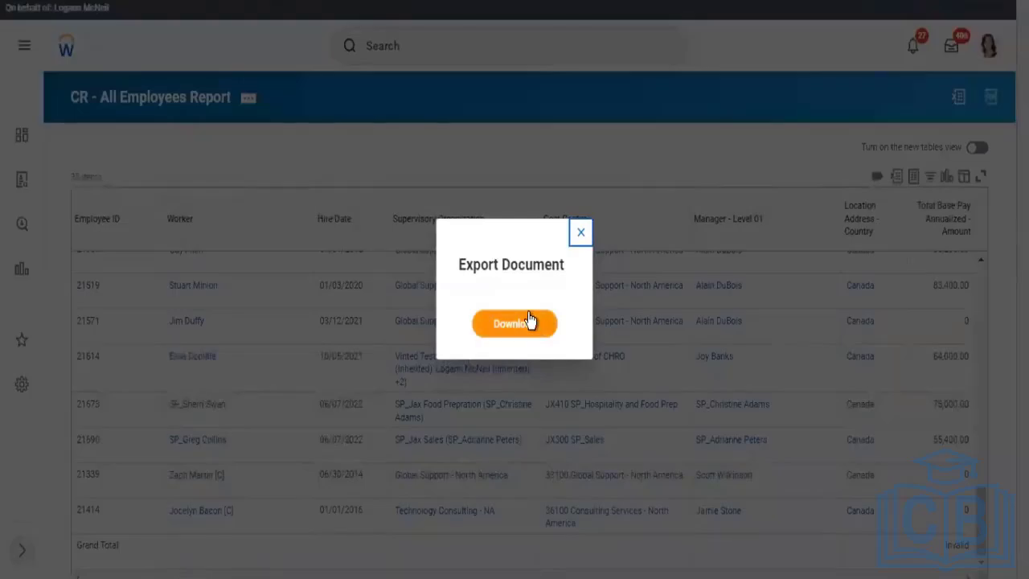
left_click(530, 320)
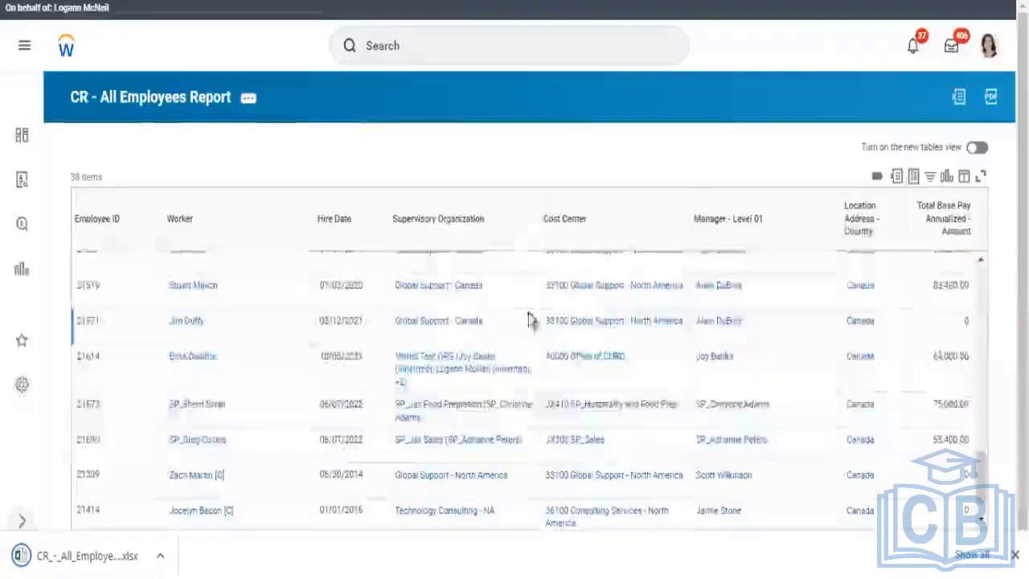
left_click(83, 556)
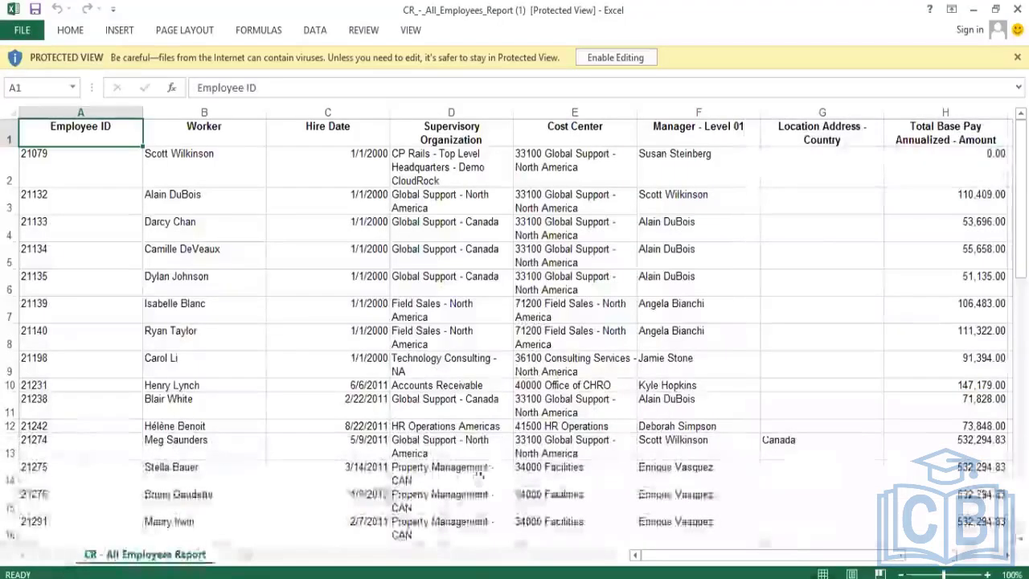
left_click(599, 60)
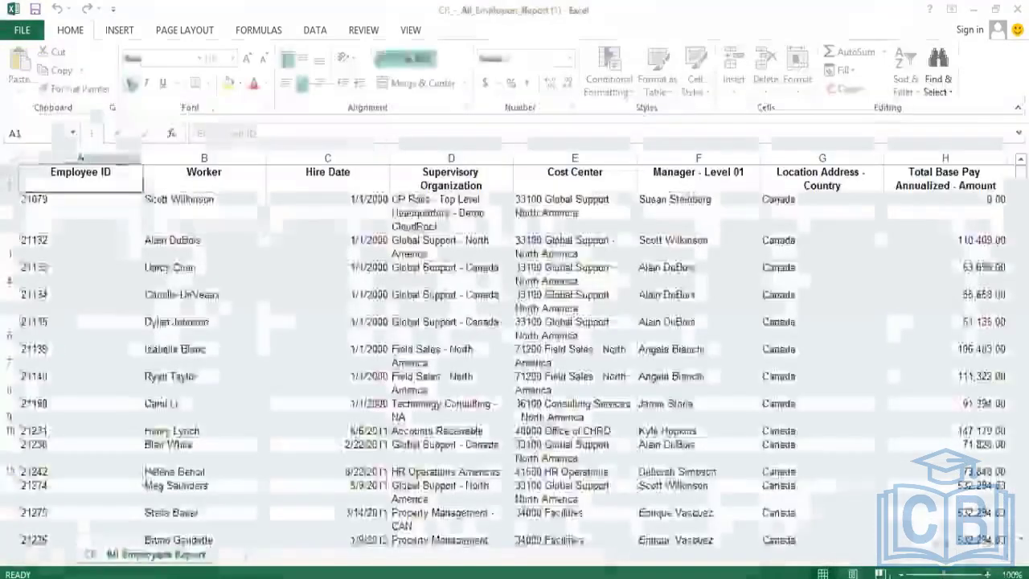
Step: Select the Total Base Pay Annualized - Amount column in the exported sheet to check its sum
left_click(996, 554)
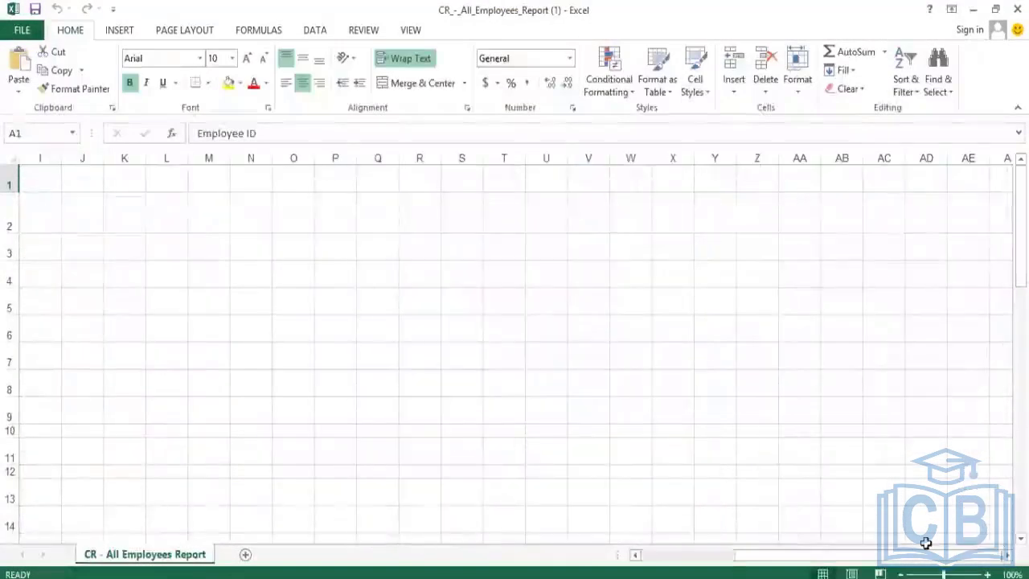
left_click_drag(932, 561, 850, 558)
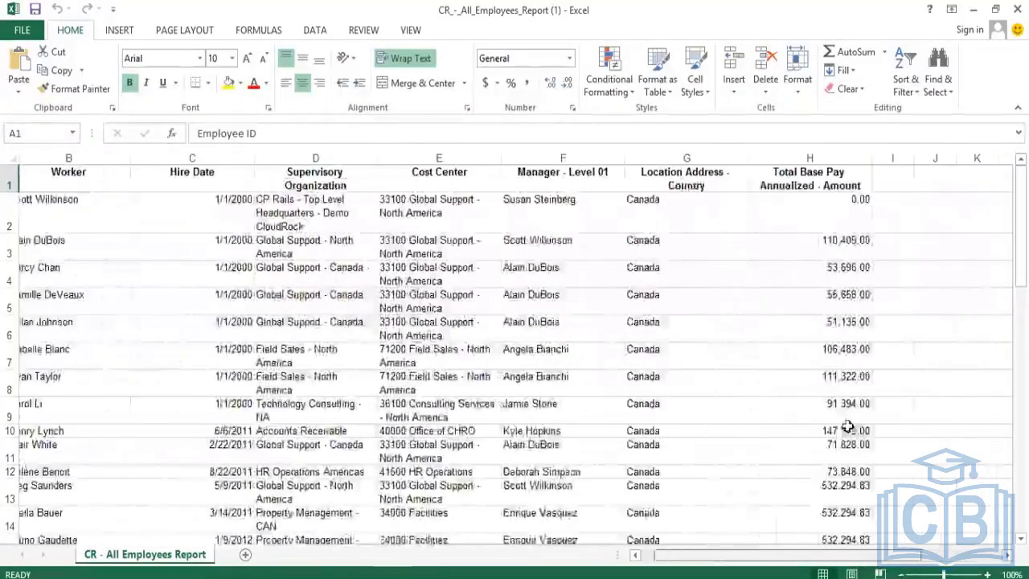
left_click(840, 155)
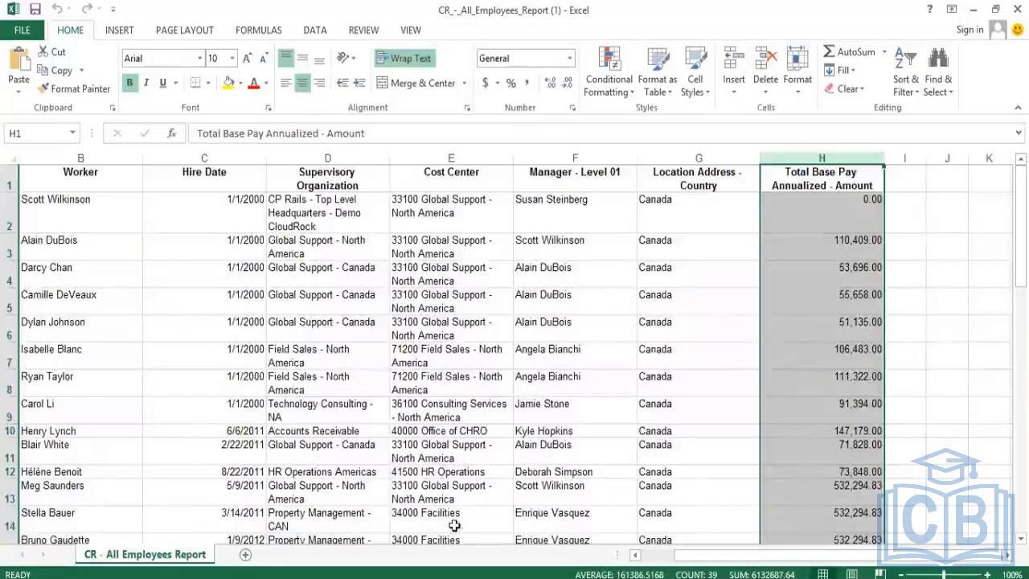
left_click(664, 556)
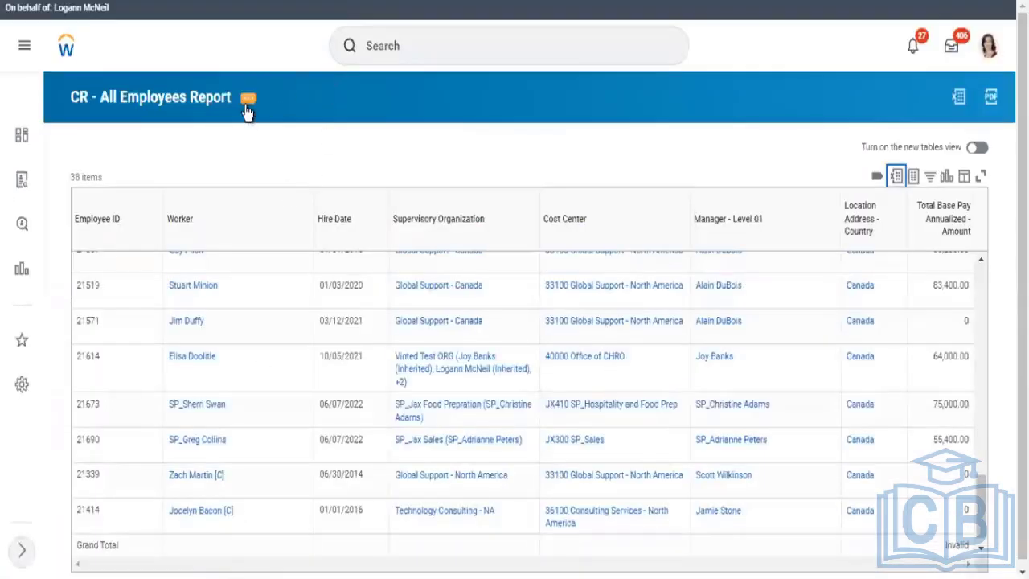
Step: Switch back to Workday and duplicate the browser tab showing the report results
left_click(247, 108)
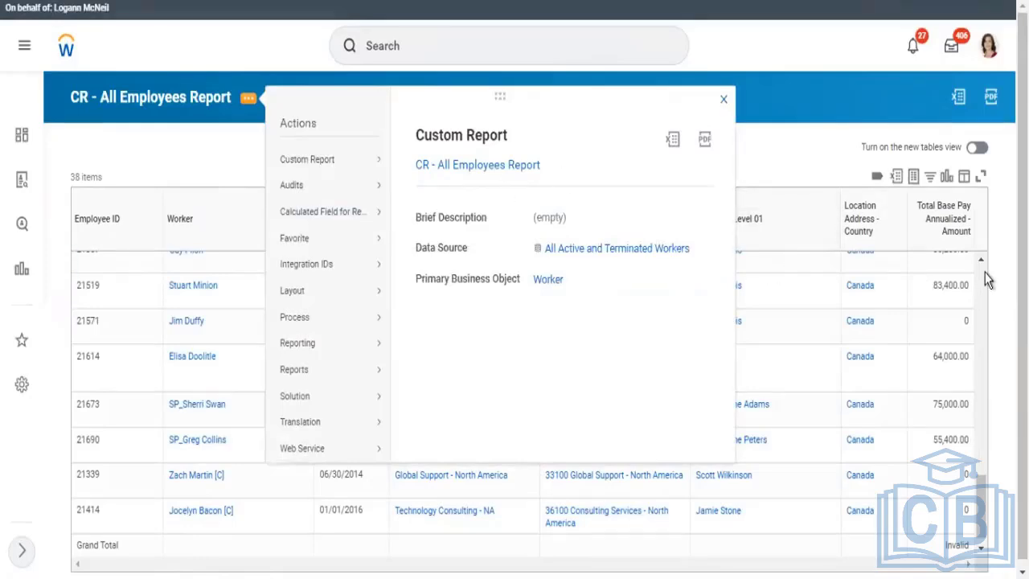
scroll(984, 273, "up", 10)
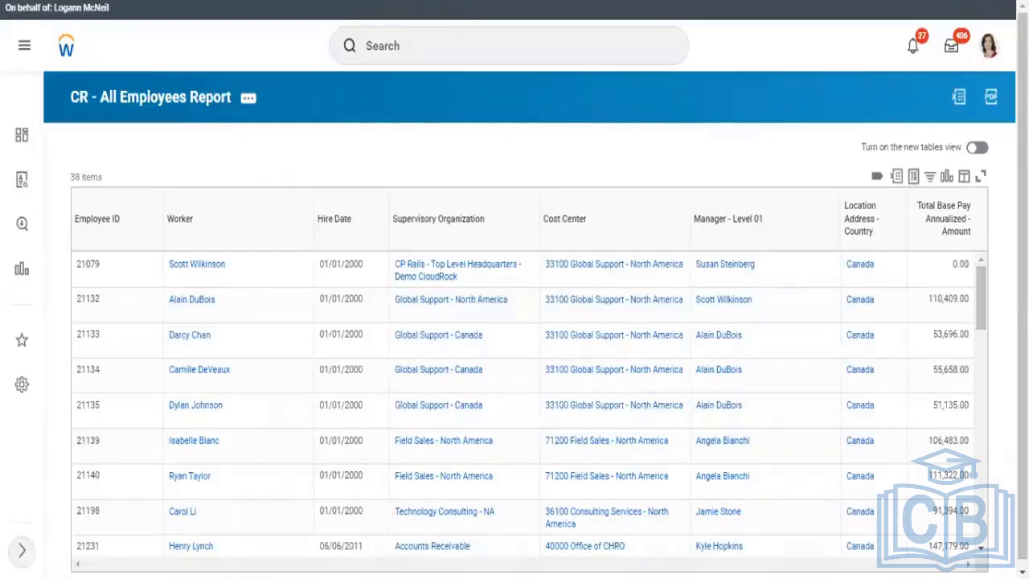
right_click(247, 1)
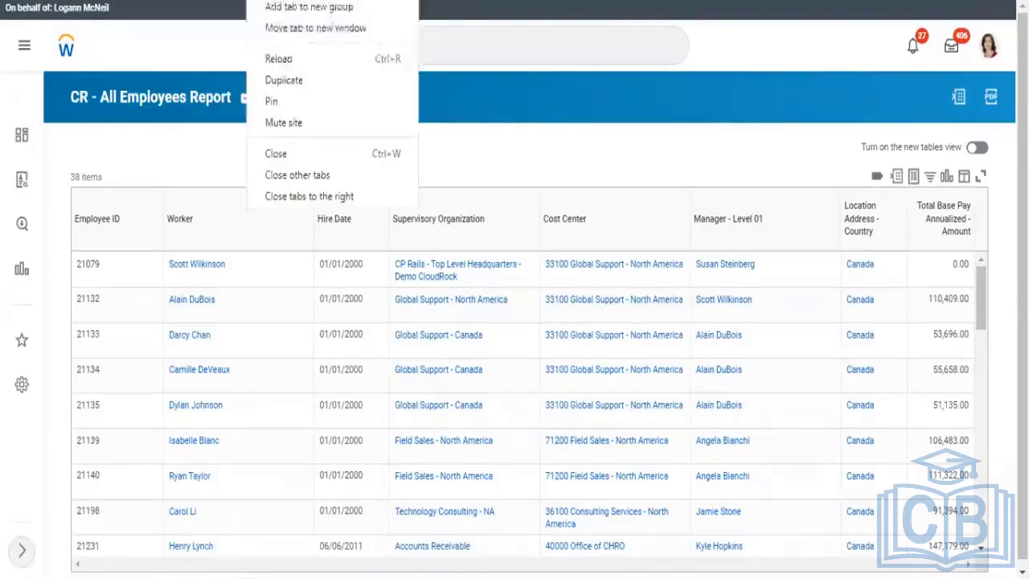
left_click(282, 81)
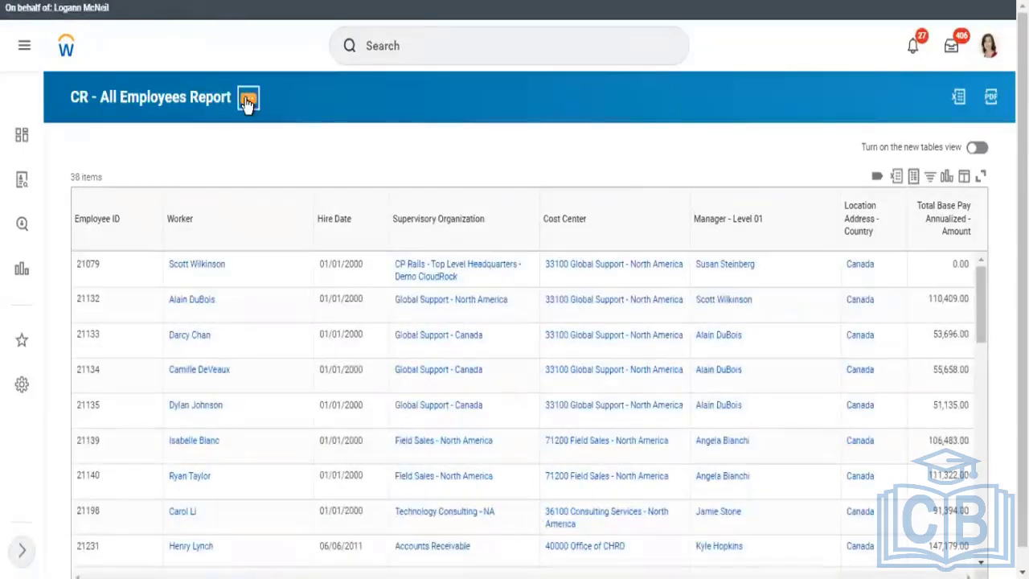
Step: Open the CR - All Employees Report definition for editing and display its filter conditions
left_click(247, 100)
mouse_move(318, 151)
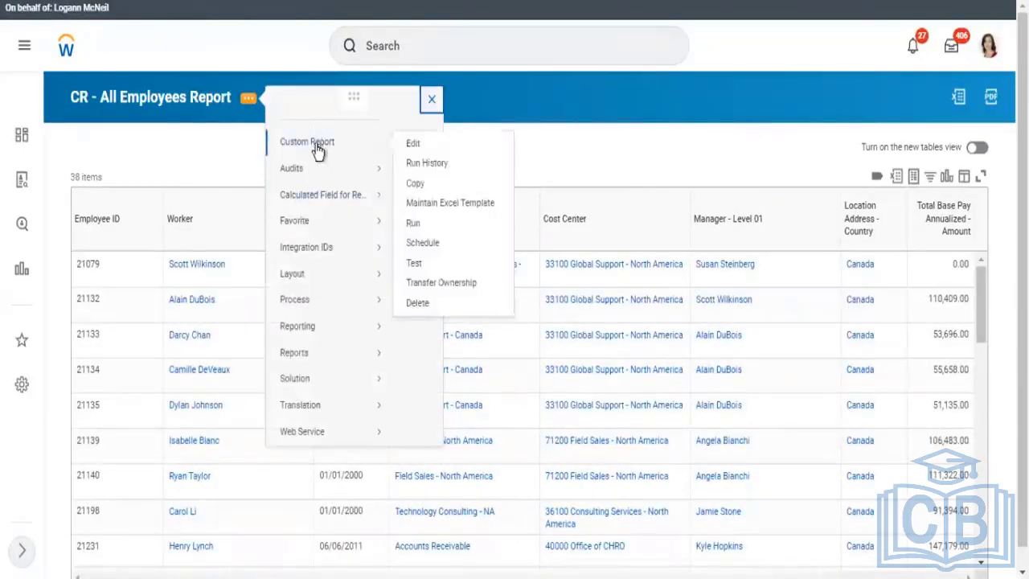
left_click(413, 145)
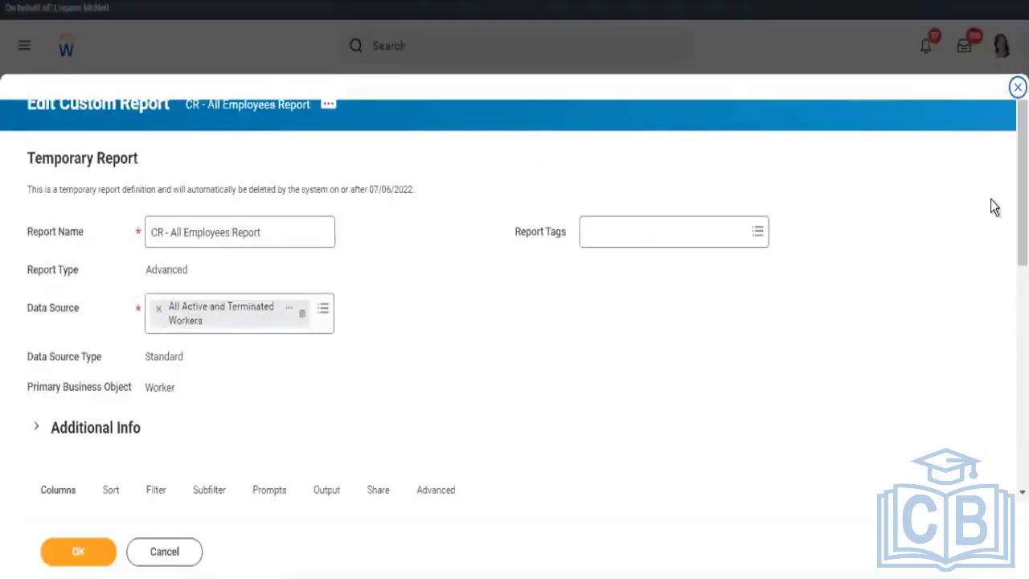
scroll(514, 321, "down", 4)
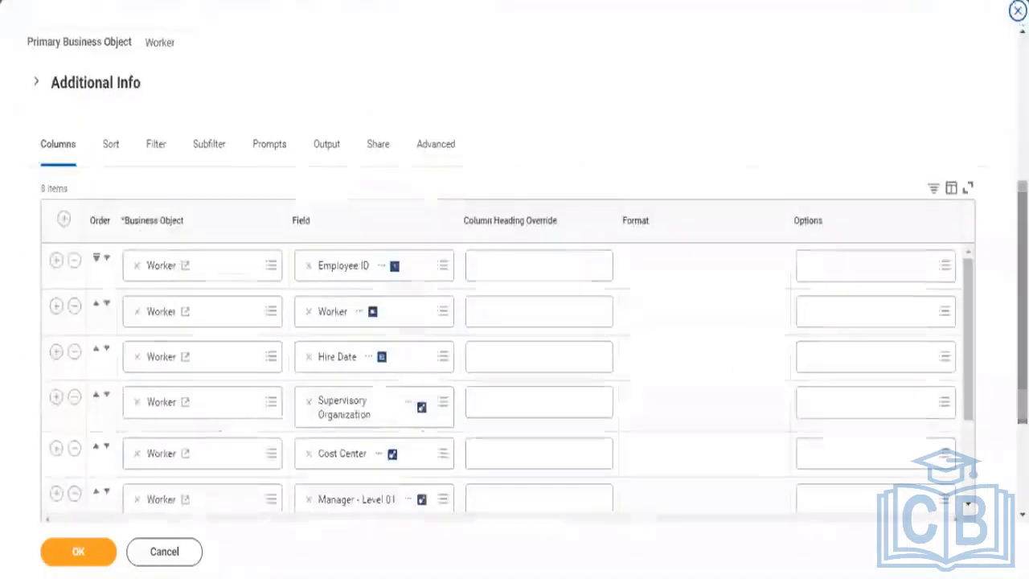
left_click(155, 147)
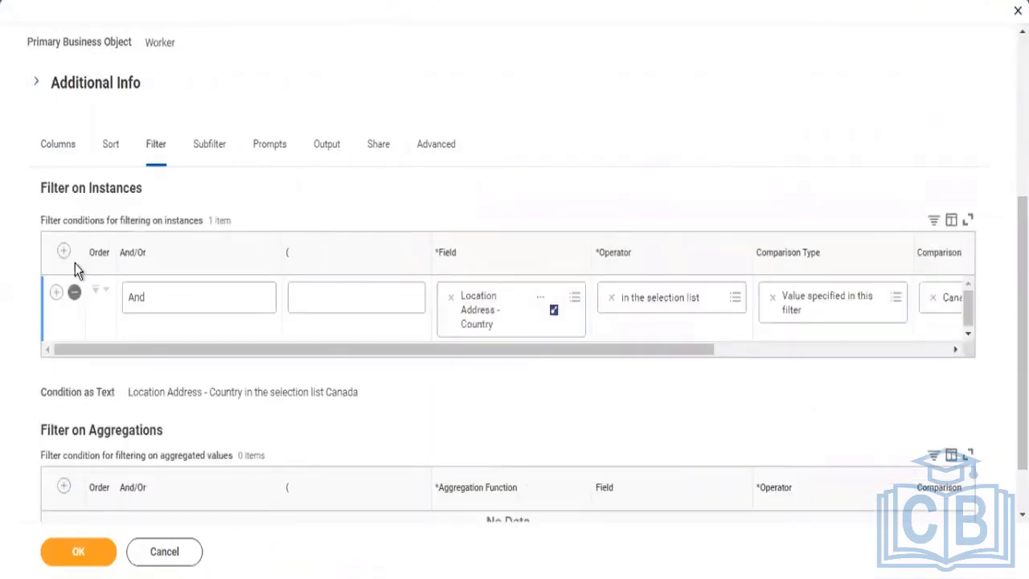
Step: Add an instance filter condition on the Employee field with the operator "in the selection list"
left_click(64, 252)
left_click(493, 298)
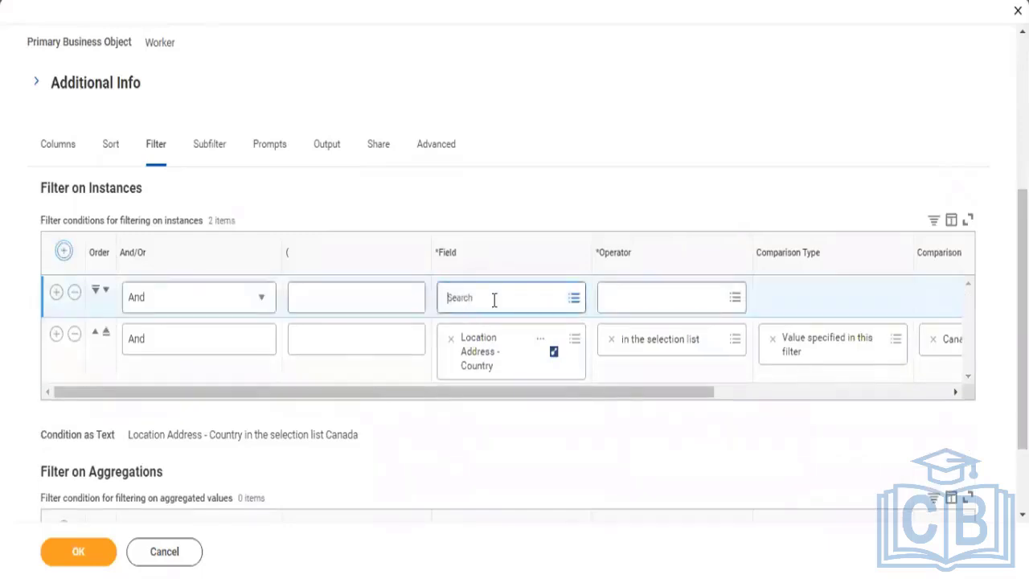
type("Emp")
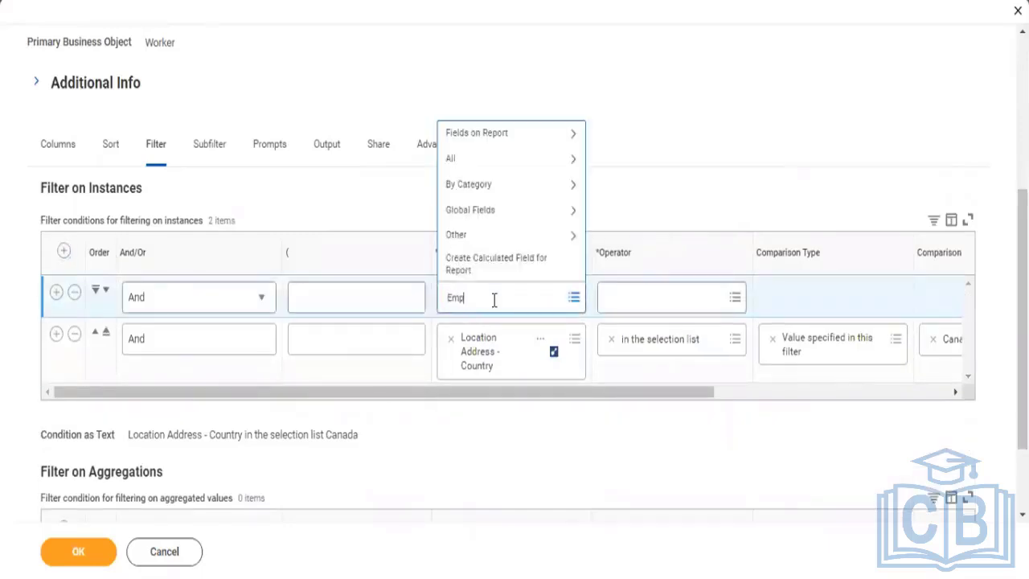
type("loyee")
key("Return")
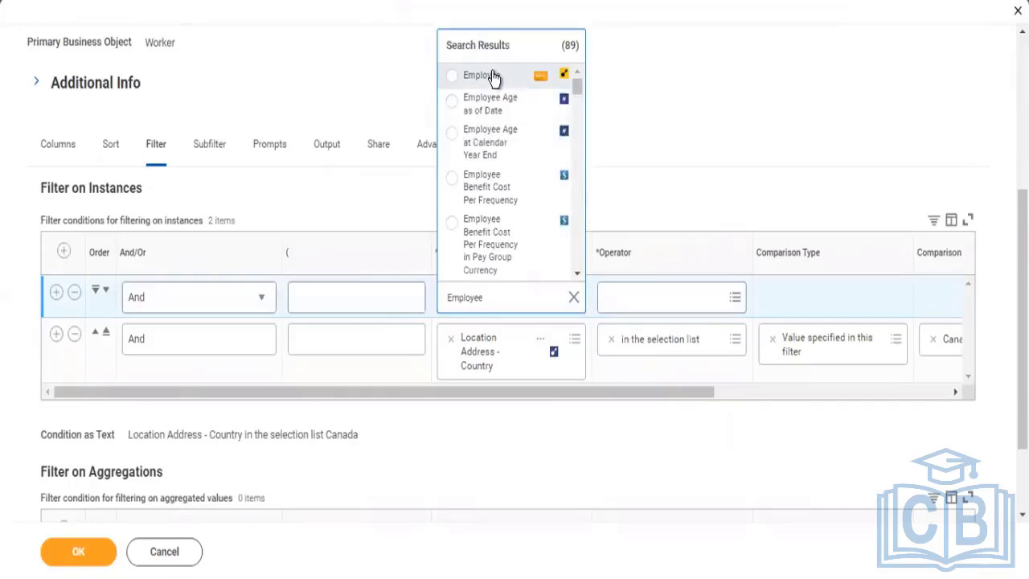
left_click(494, 78)
left_click(644, 311)
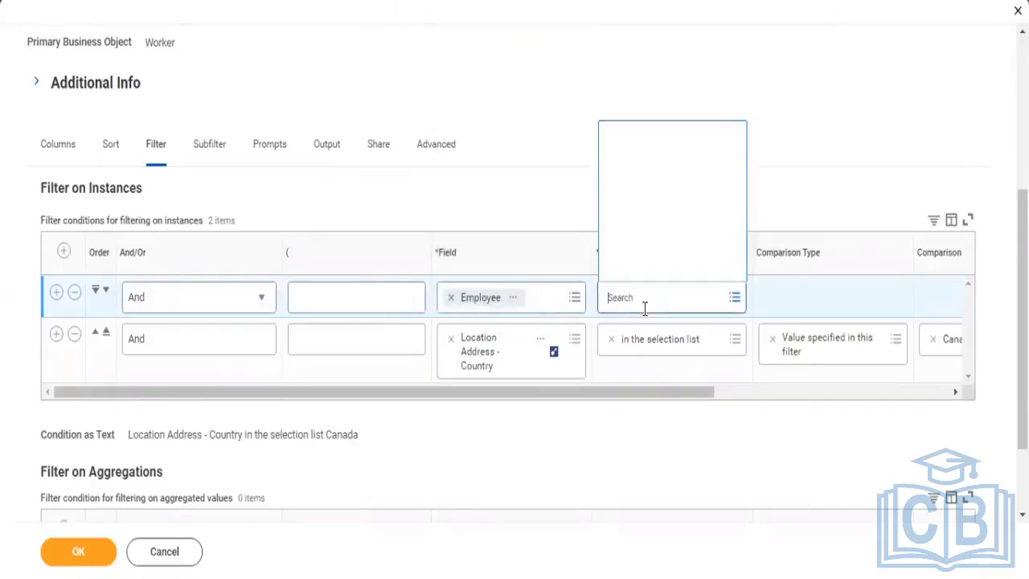
left_click(646, 242)
left_click(663, 194)
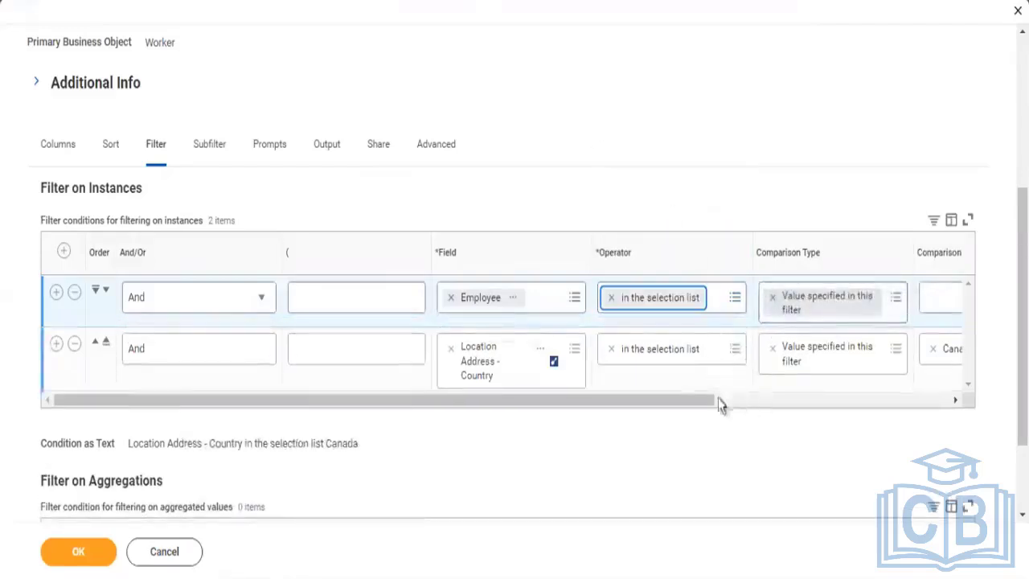
Step: Look up the first employee by employee ID and add them as a comparison value of the Employee filter condition
left_click_drag(683, 400, 765, 404)
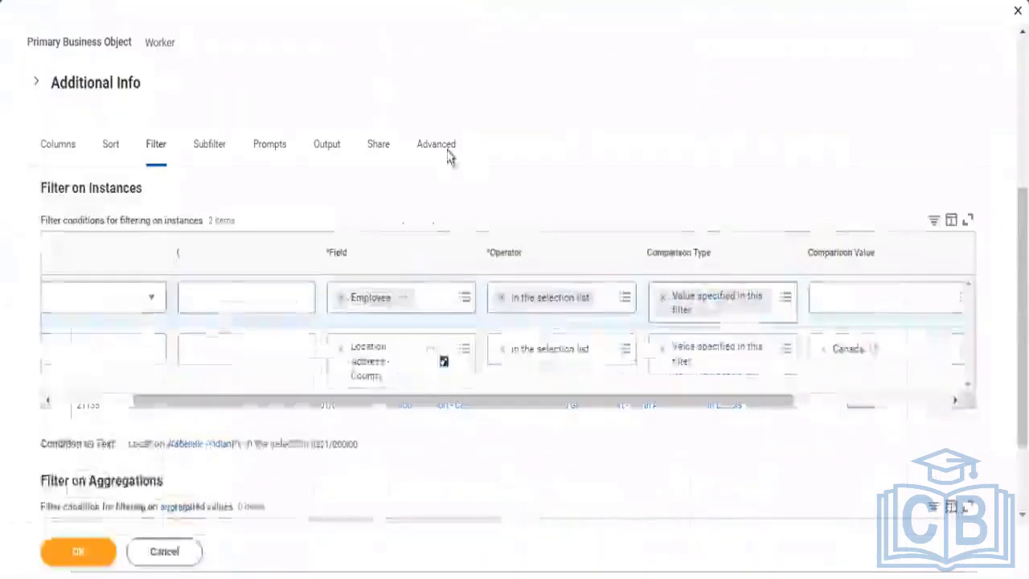
left_click(824, 297)
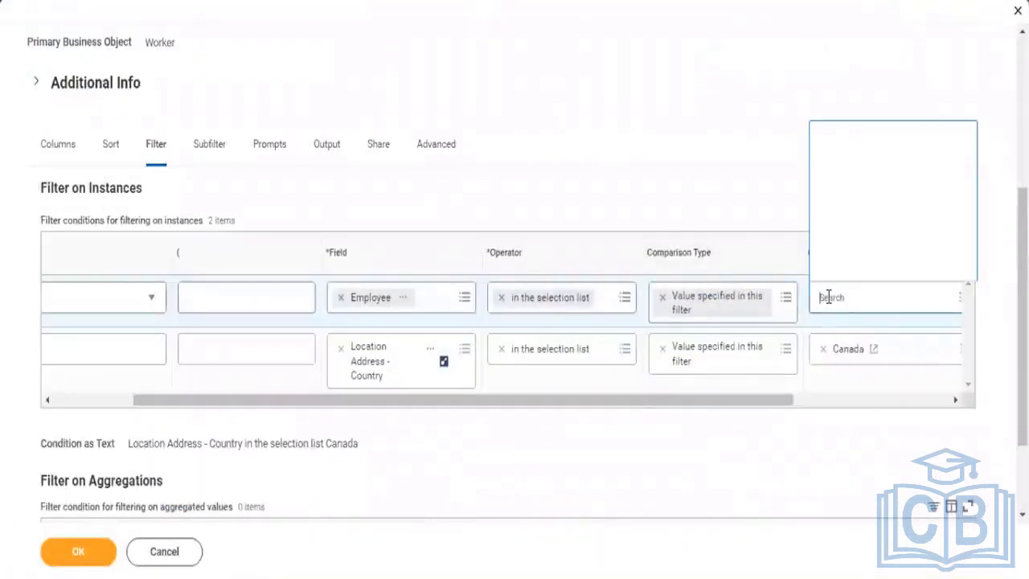
type("21007")
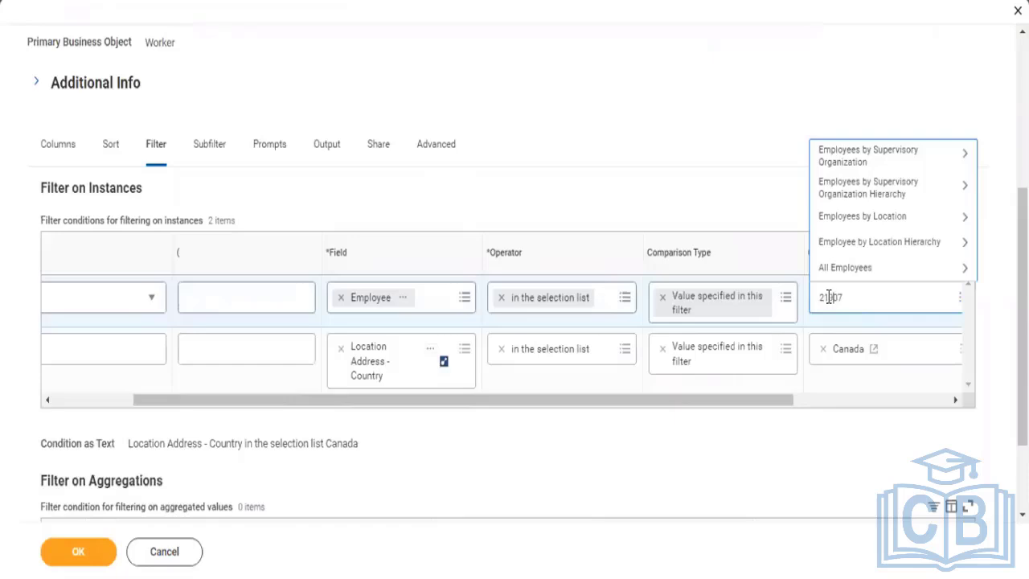
key("Return")
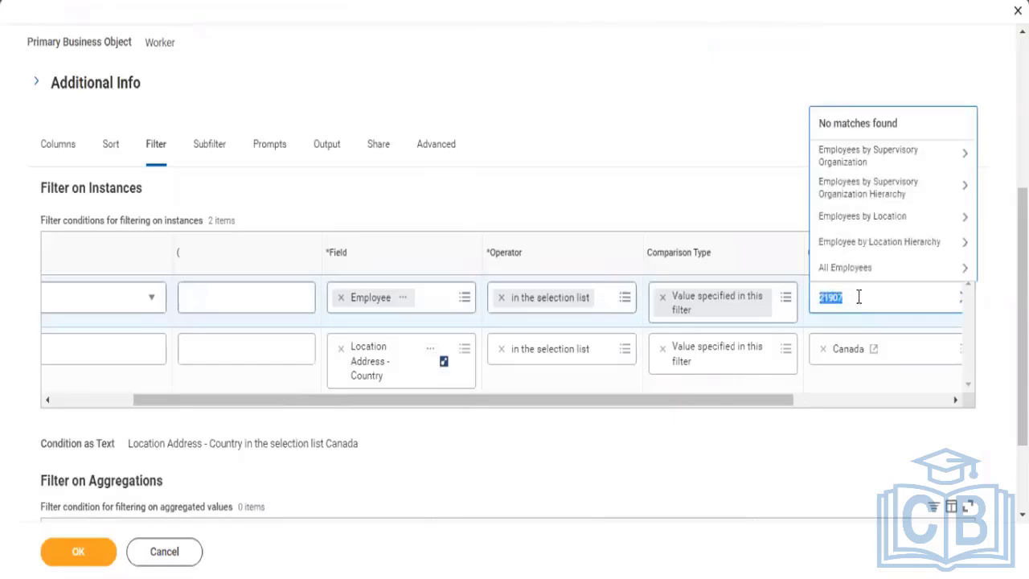
left_click(858, 297)
key("Return")
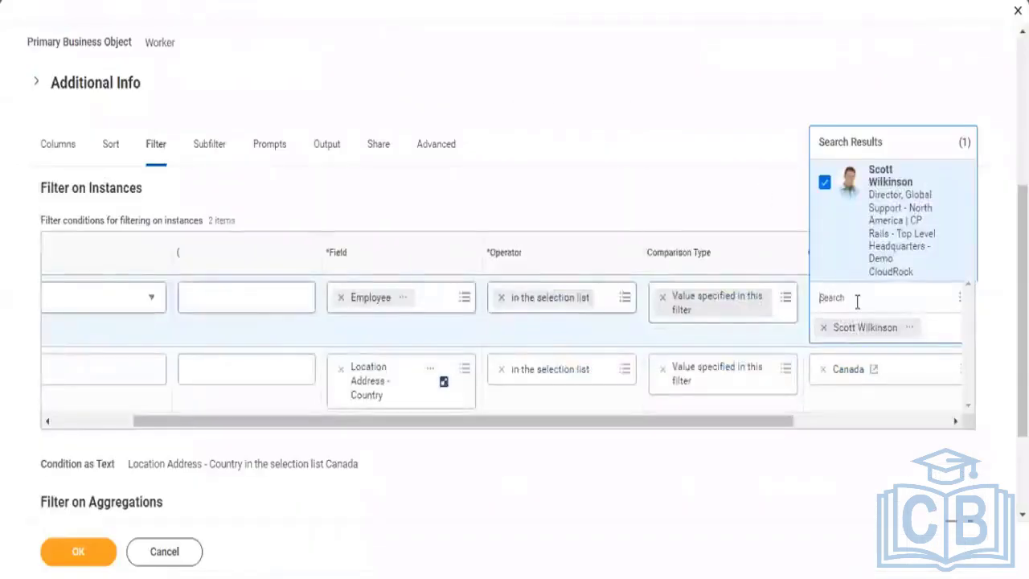
Step: Add four more employees by employee ID to the comparison values of the Employee filter condition
type("21132")
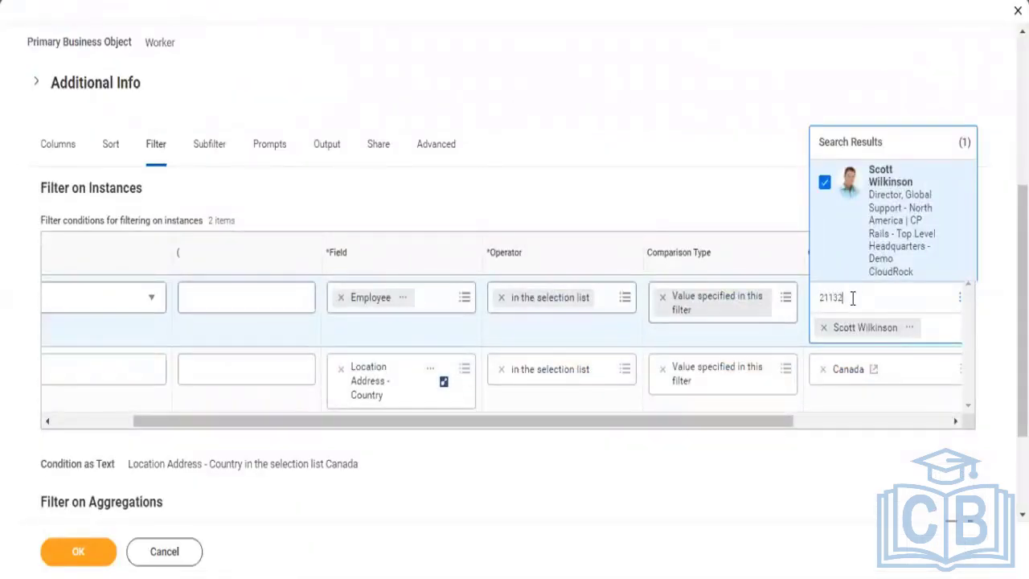
key("Return")
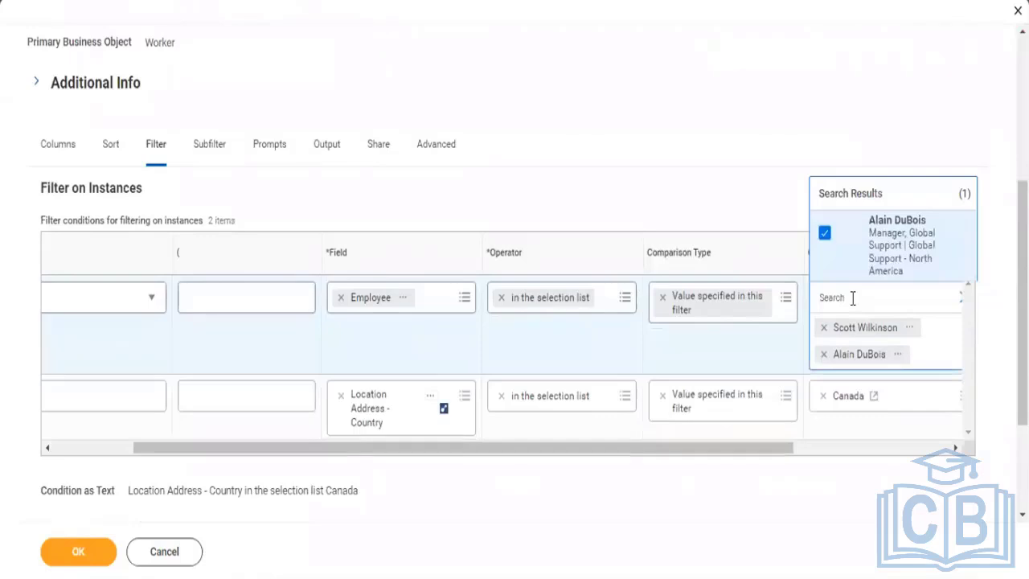
type("21")
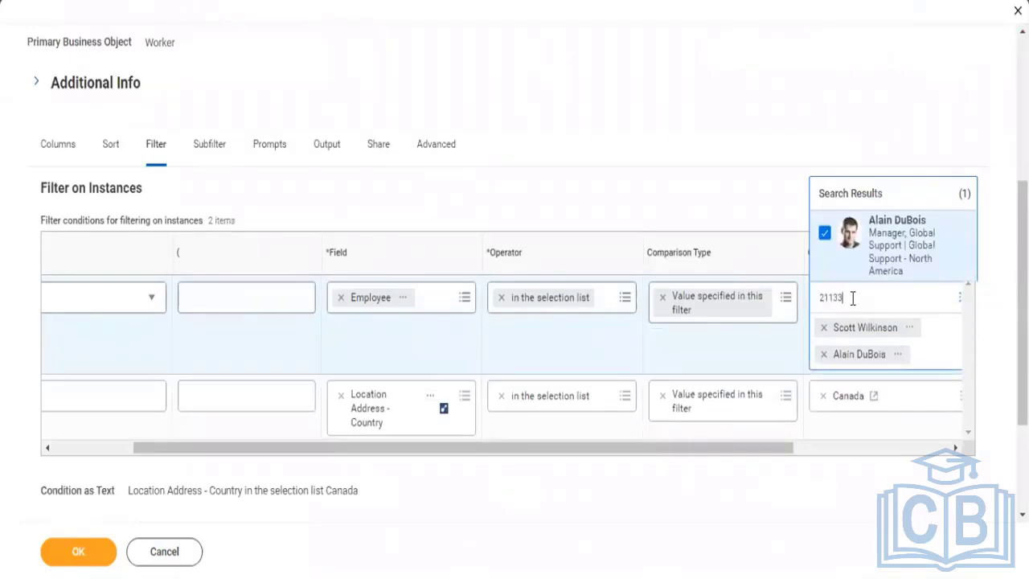
type("133")
key("Return")
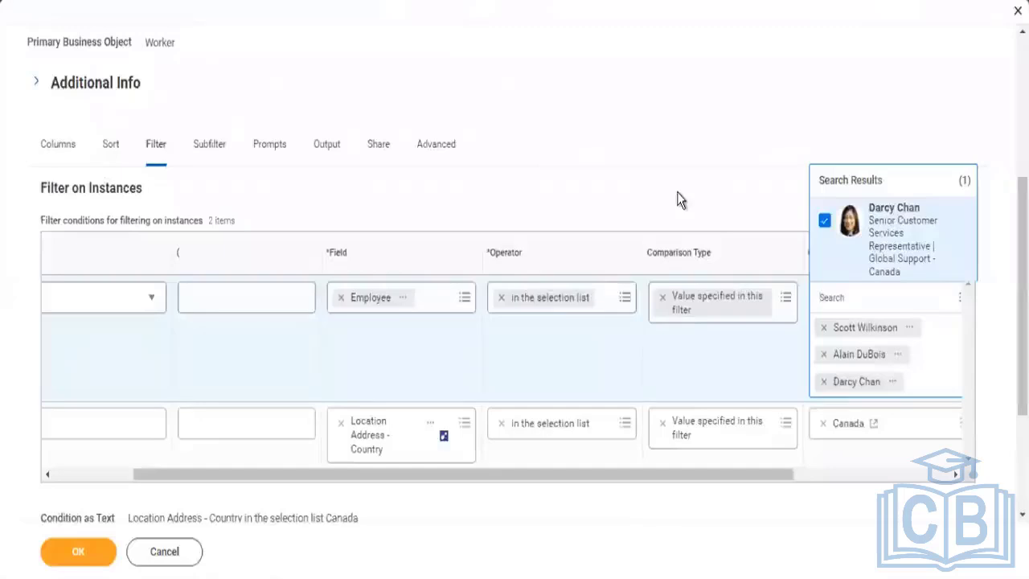
type("21134")
key("Return")
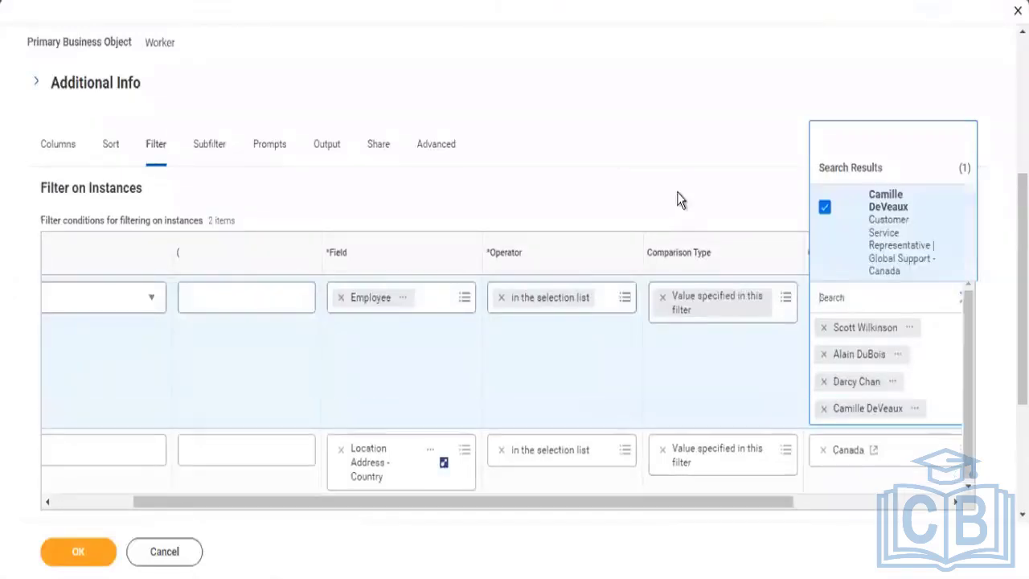
type("2113")
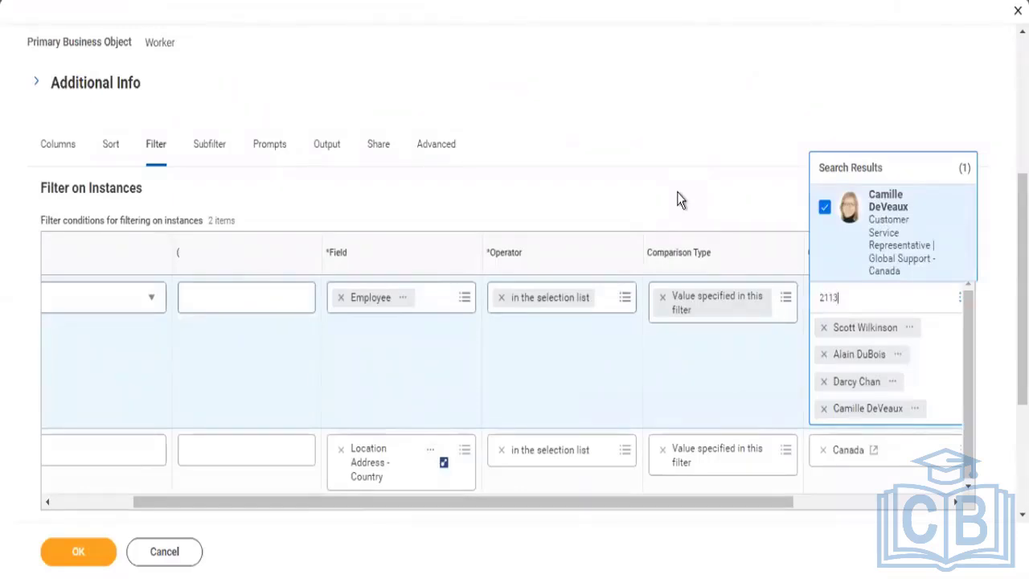
type("5")
key("Return")
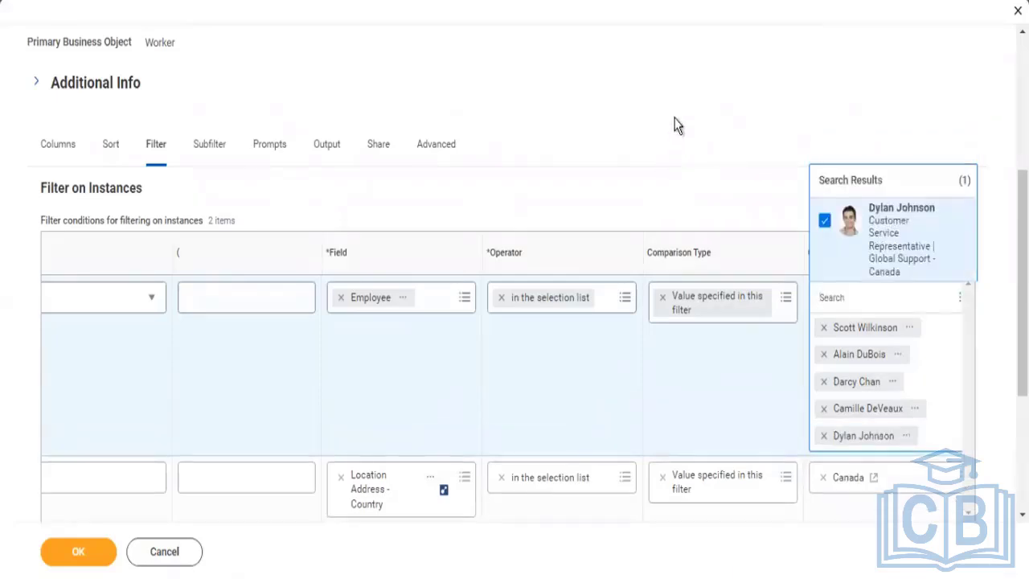
Step: Save the edited report definition and run the report with the selected employees
left_click(675, 119)
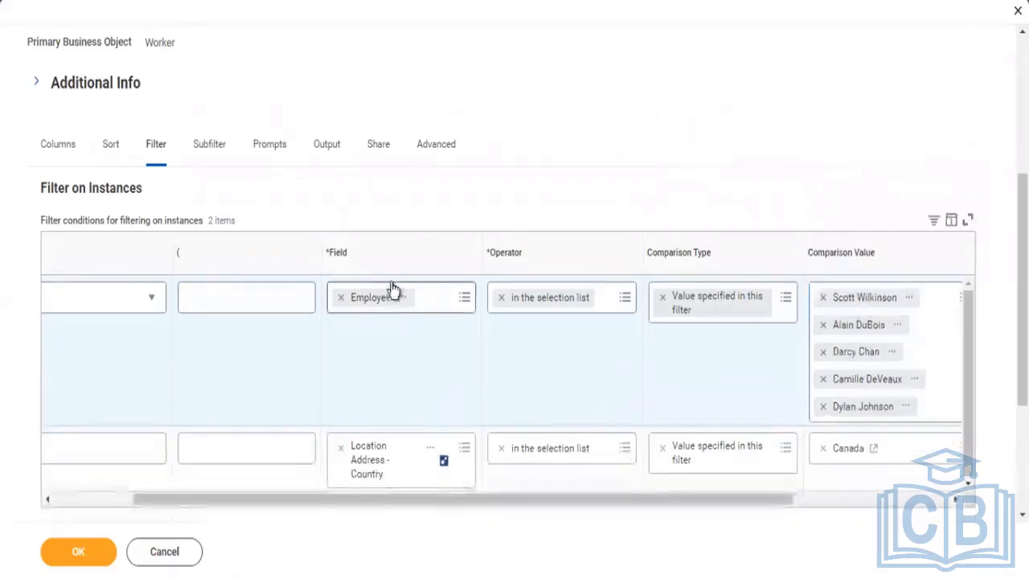
left_click(73, 552)
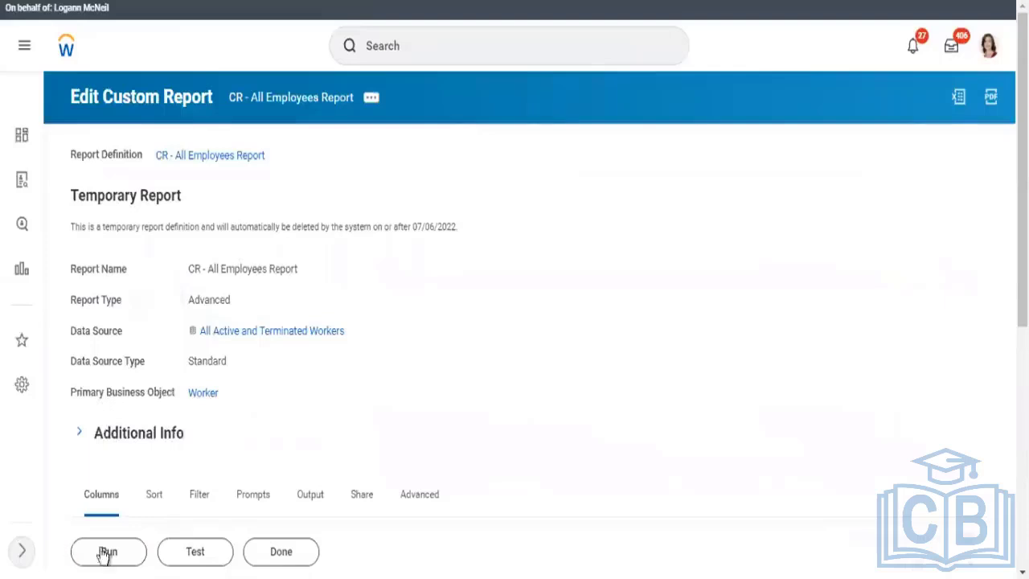
left_click(111, 553)
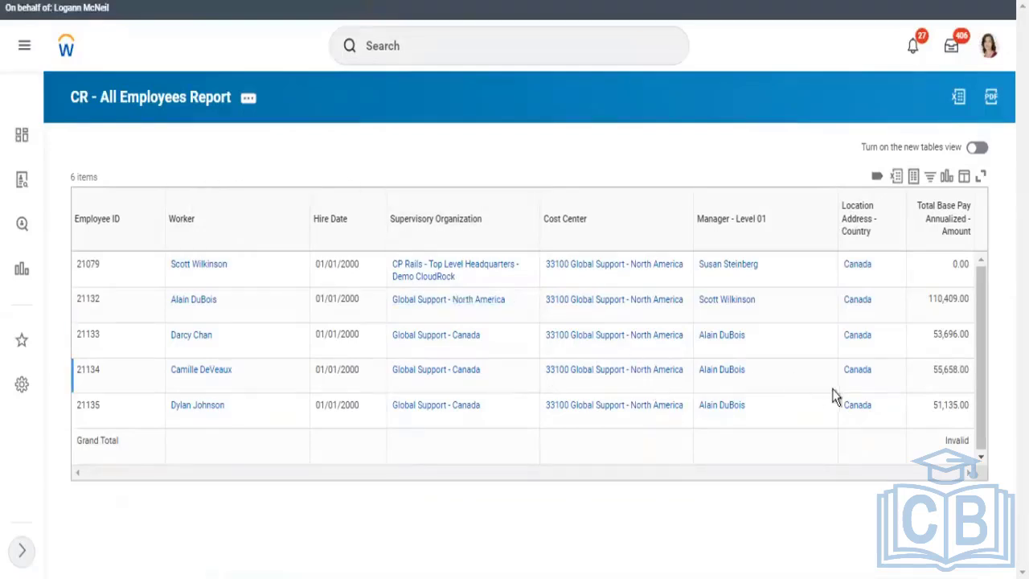
Step: Reopen the CR - All Employees Report definition for editing and review its instance filter conditions and comparison values
left_click(249, 101)
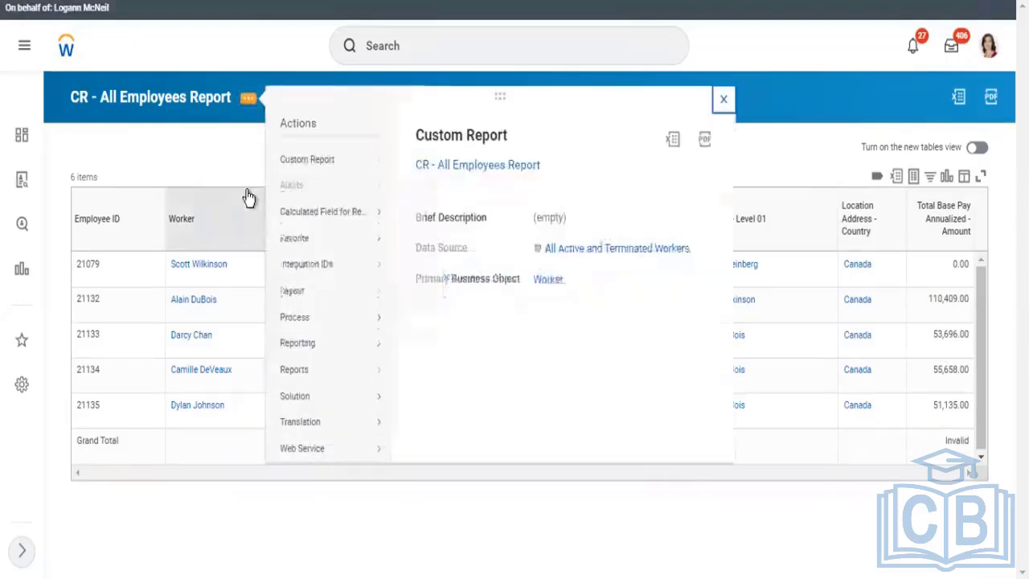
mouse_move(331, 165)
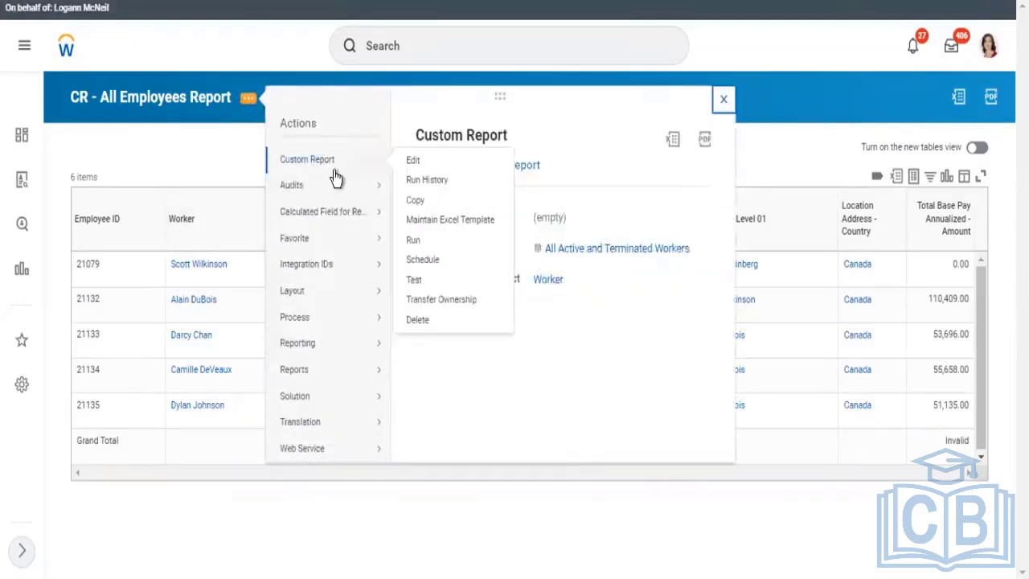
left_click(415, 162)
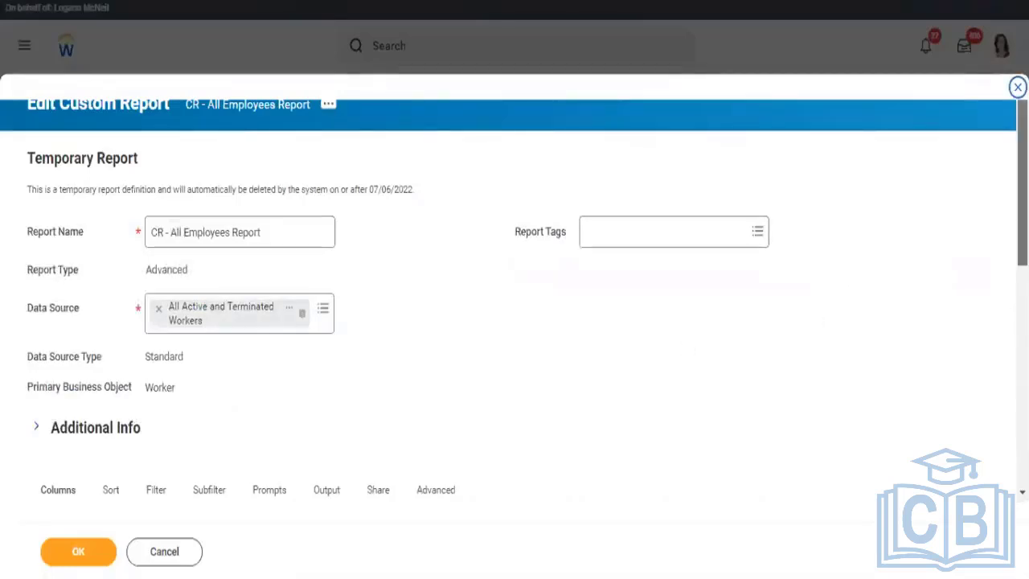
scroll(514, 322, "down", 5)
scroll(1000, 271, "up", 5)
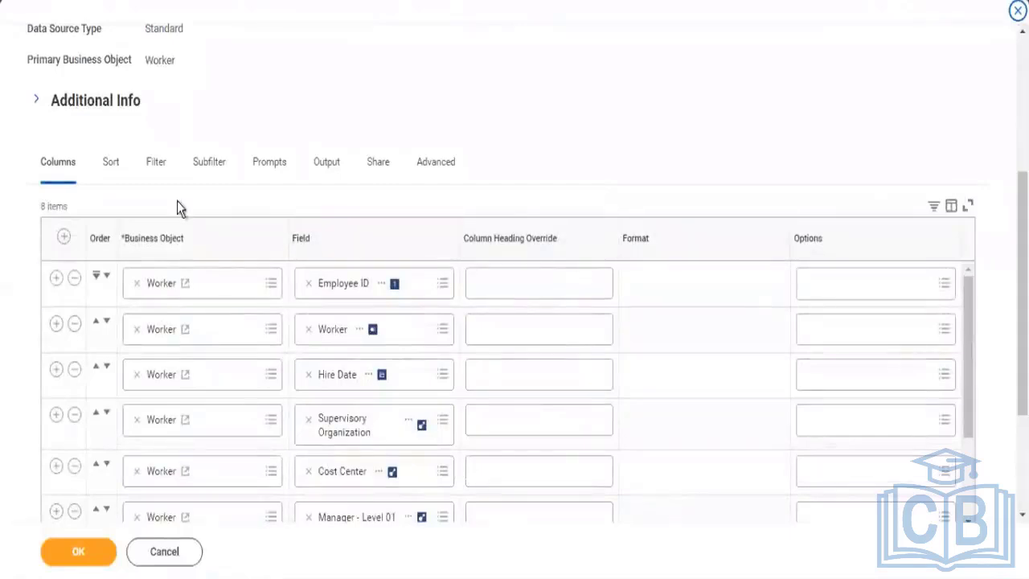
left_click(156, 163)
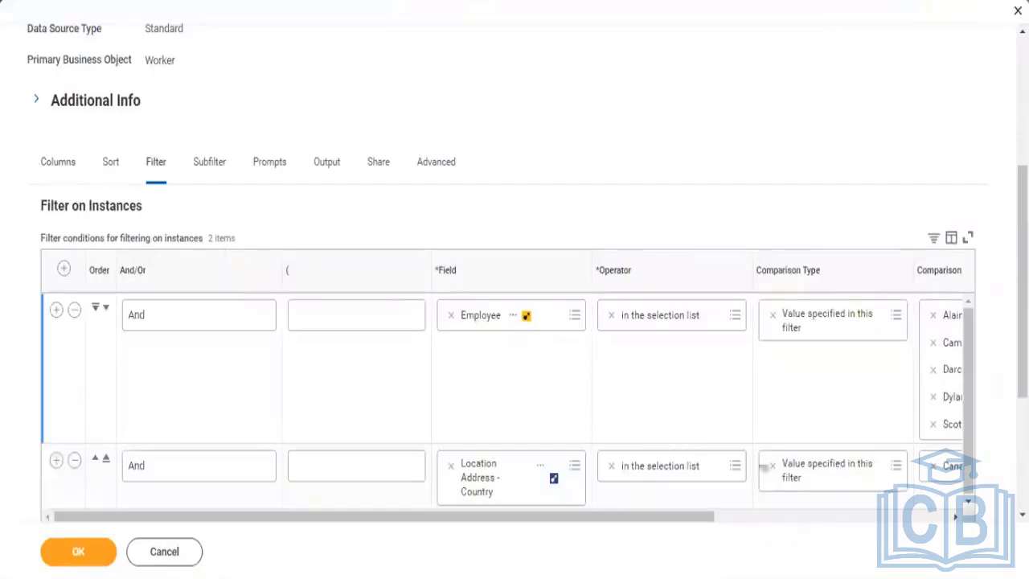
left_click(857, 519)
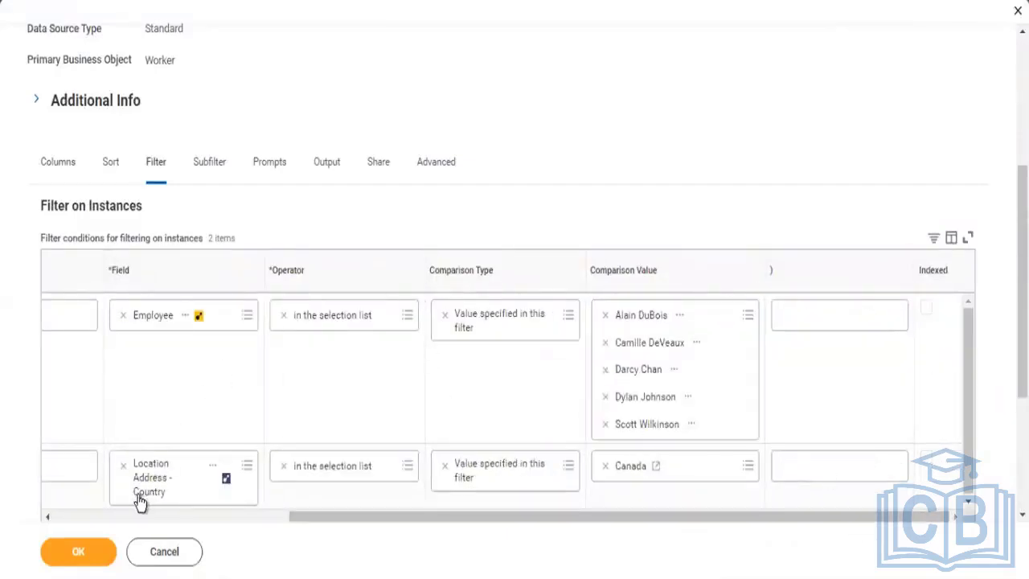
left_click(73, 517)
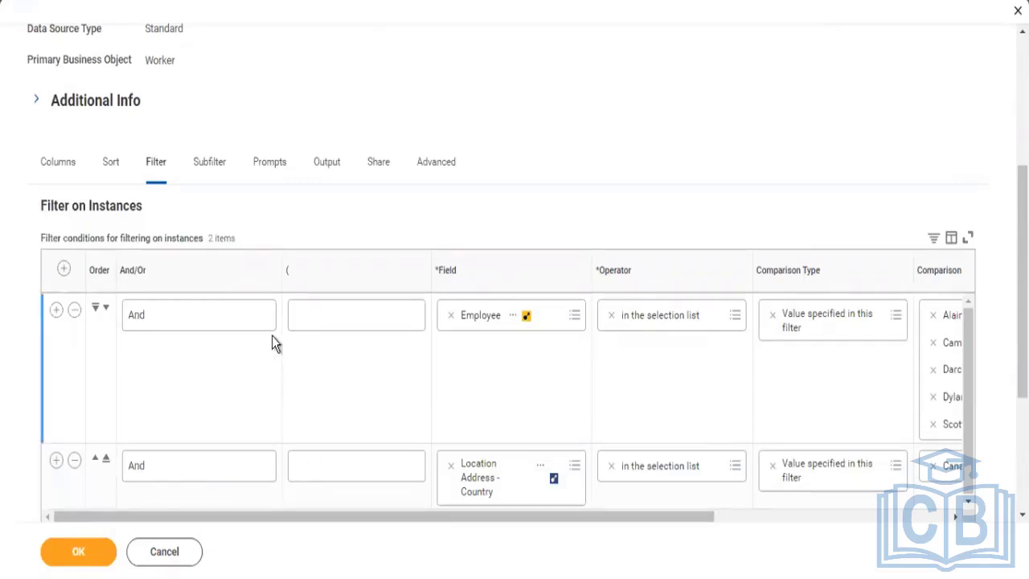
Step: Examine the report definition's columns, filter conditions and prompt settings, including the runtime date prompts and prompt defaults
left_click(61, 171)
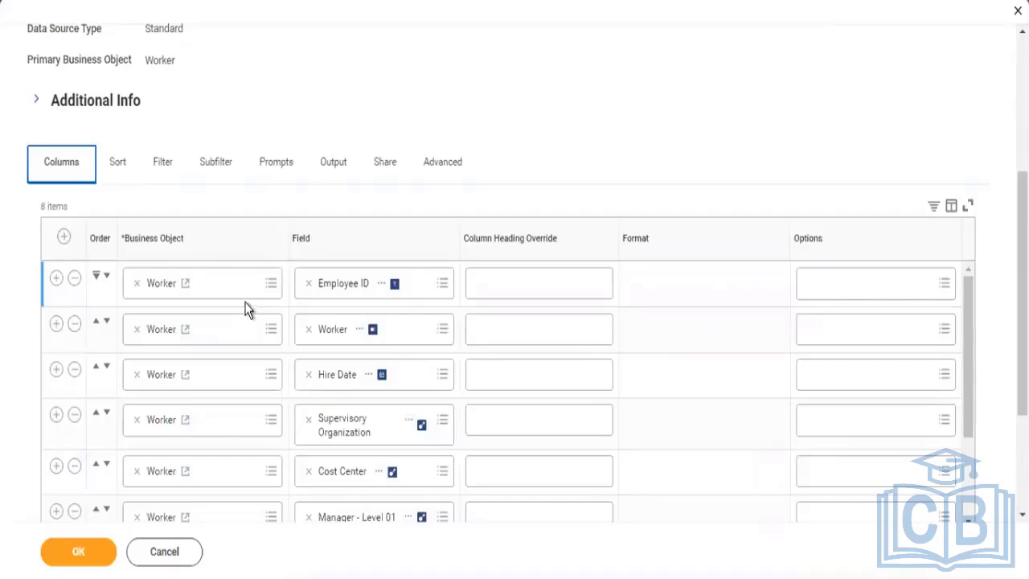
left_click(168, 175)
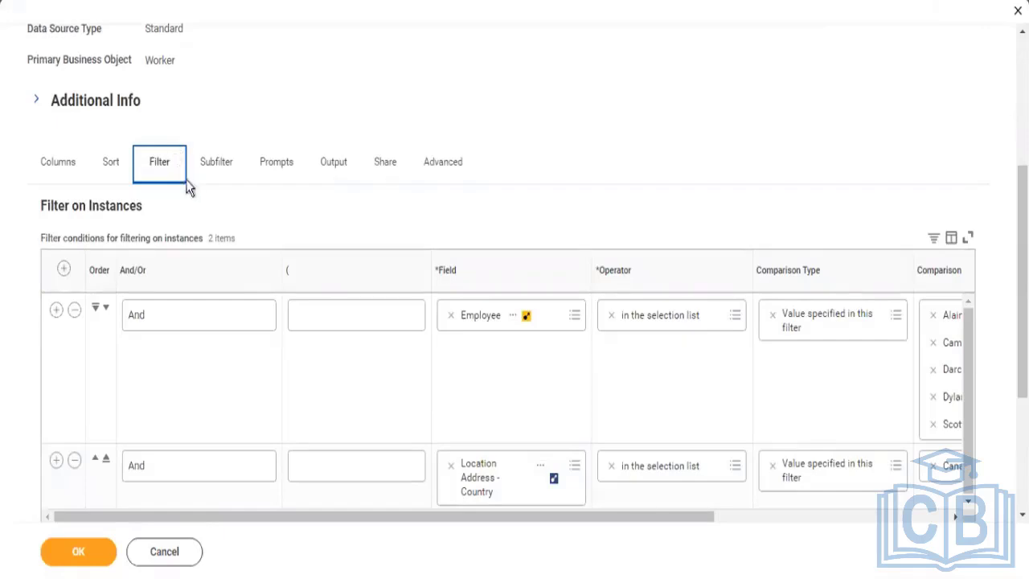
left_click(285, 164)
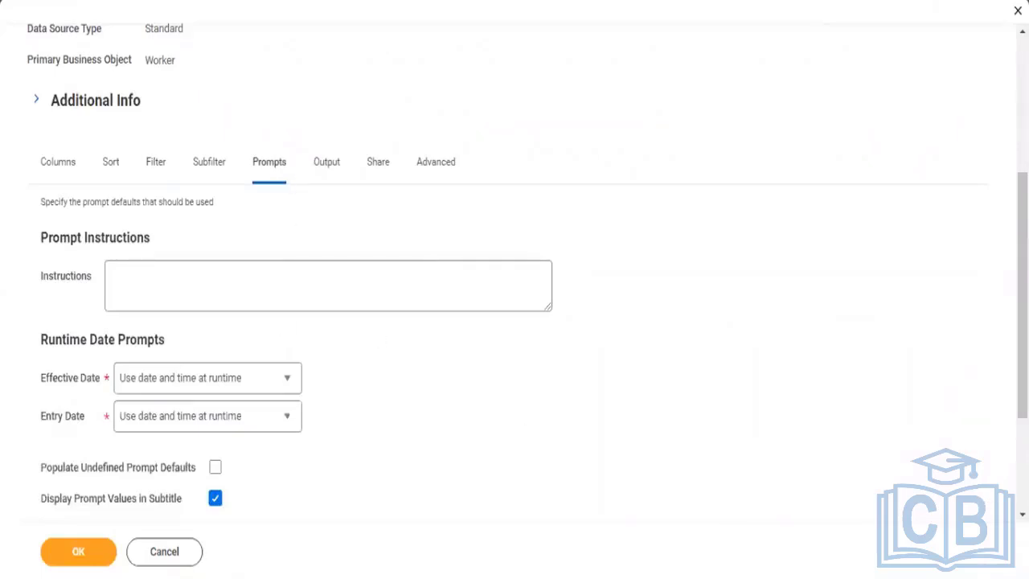
scroll(515, 281, "down", 3)
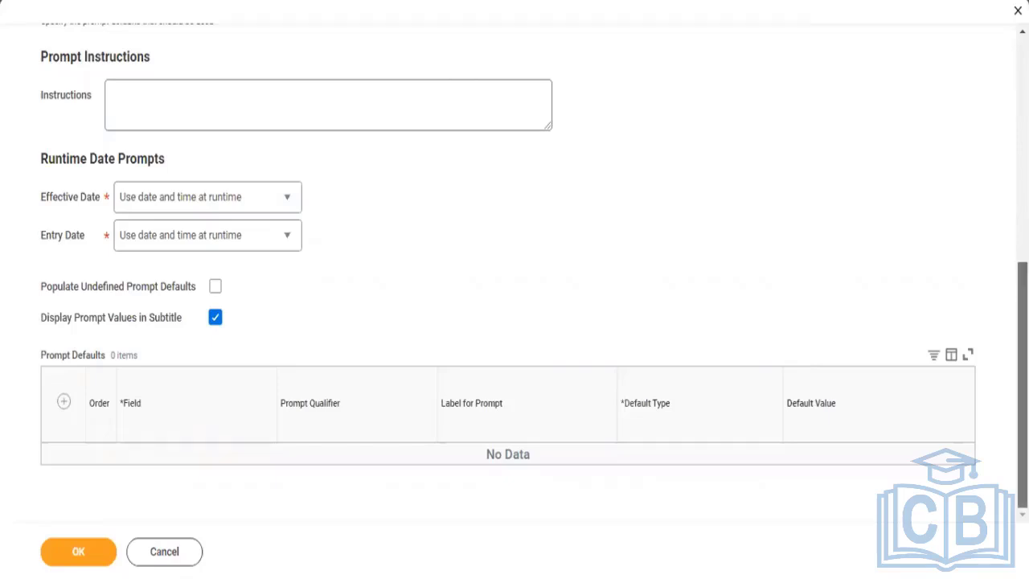
scroll(514, 270, "up", 3)
scroll(515, 290, "up", 1)
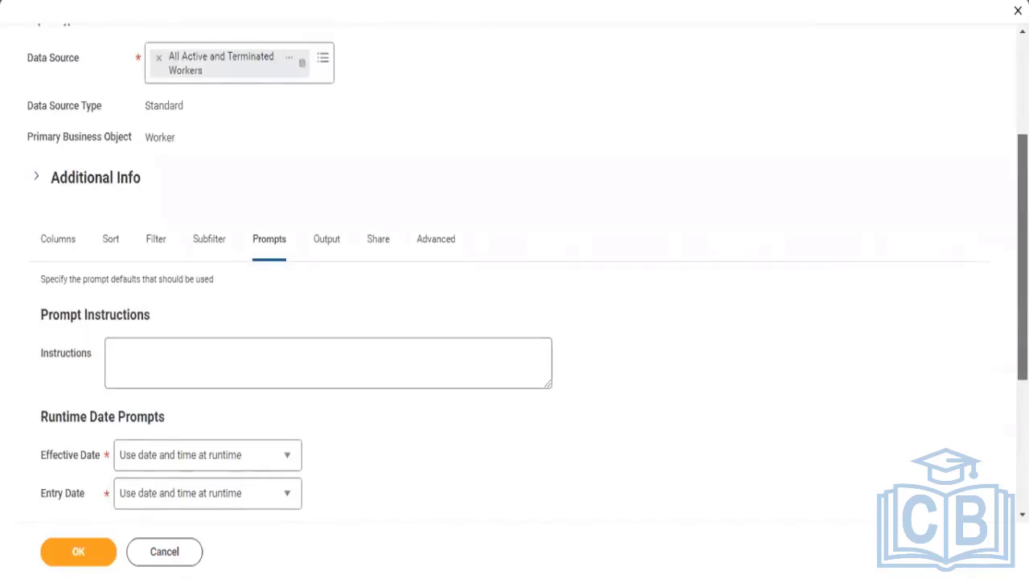
scroll(514, 270, "down", 2)
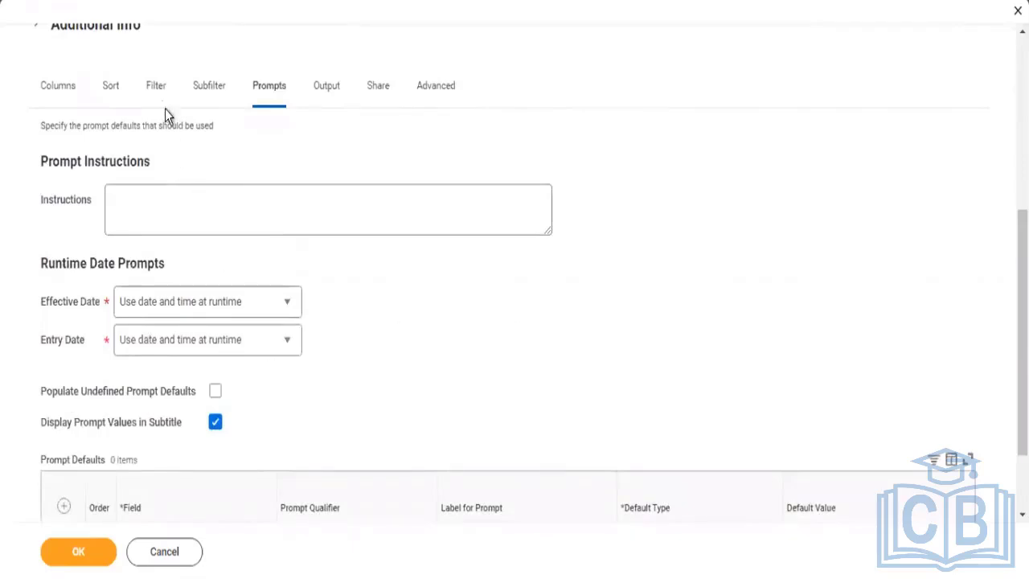
Step: Remove the Employee condition from the instance filter and add a new And condition on the Worker field
left_click(157, 87)
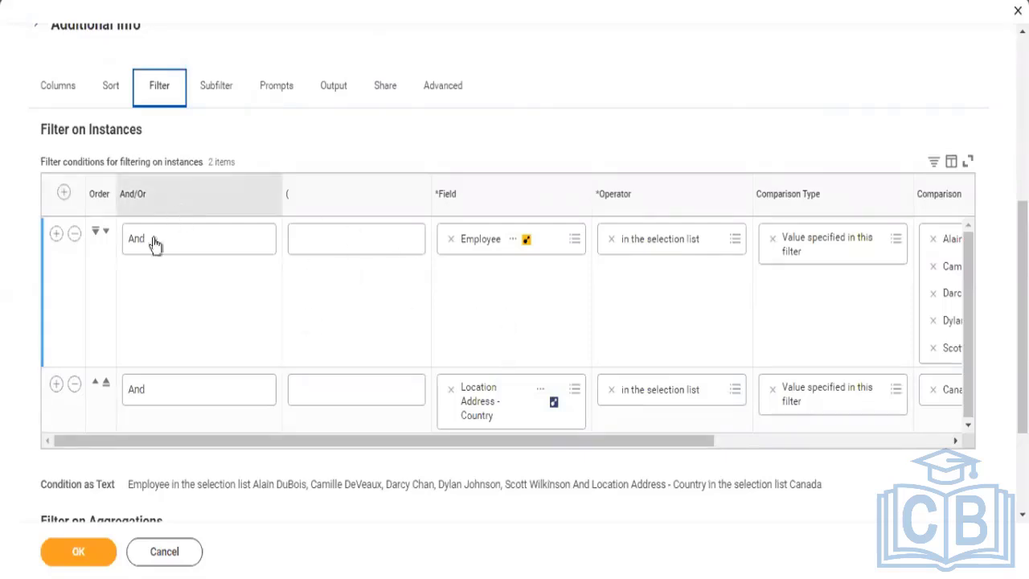
left_click(74, 234)
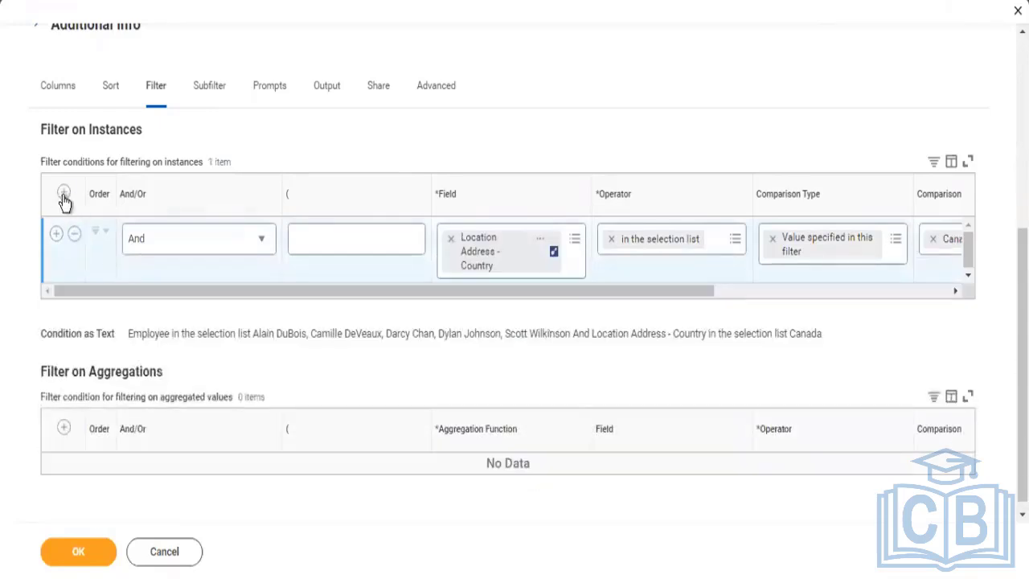
left_click(63, 196)
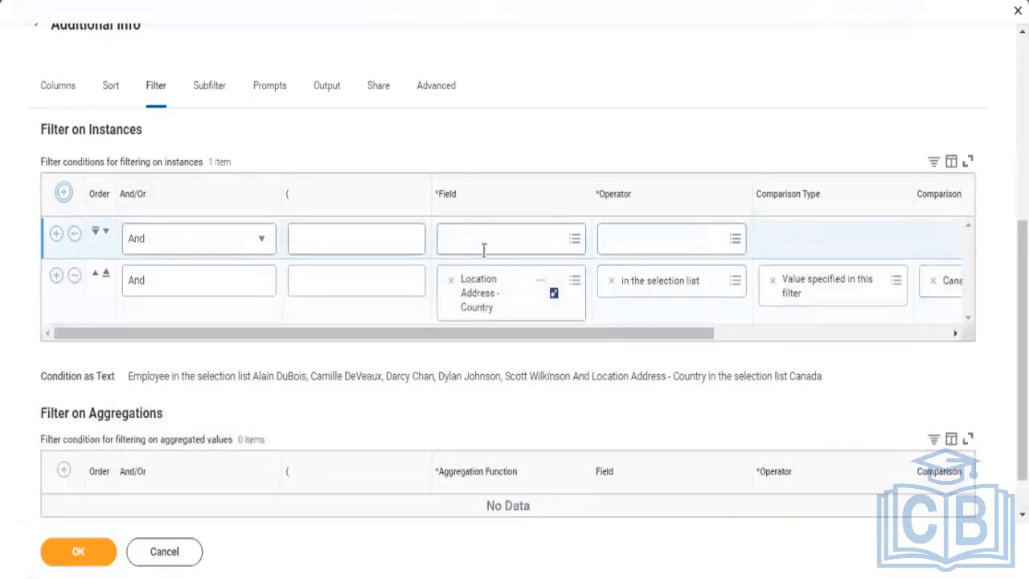
left_click(486, 241)
type("wo")
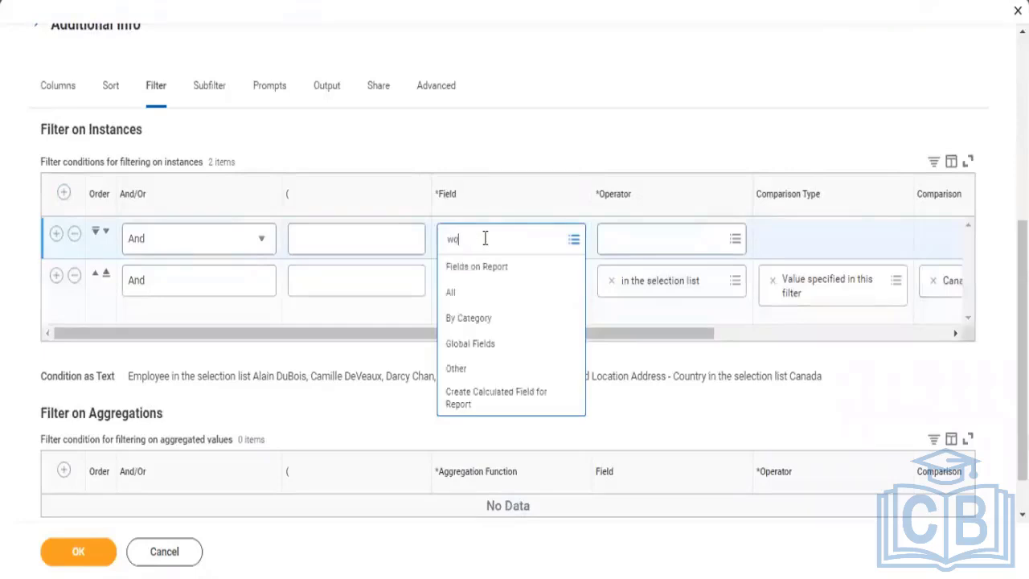
type("rker")
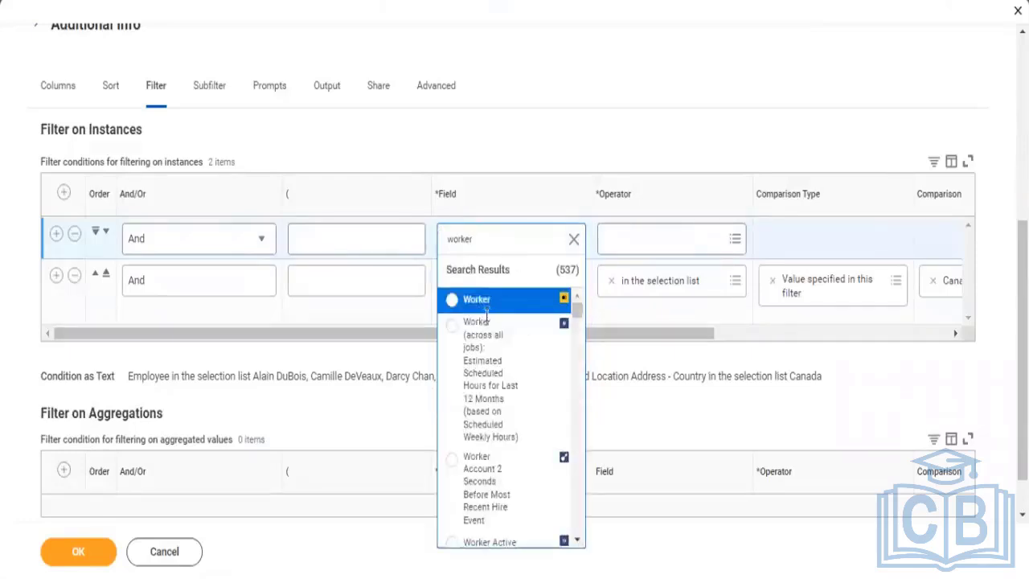
left_click(476, 300)
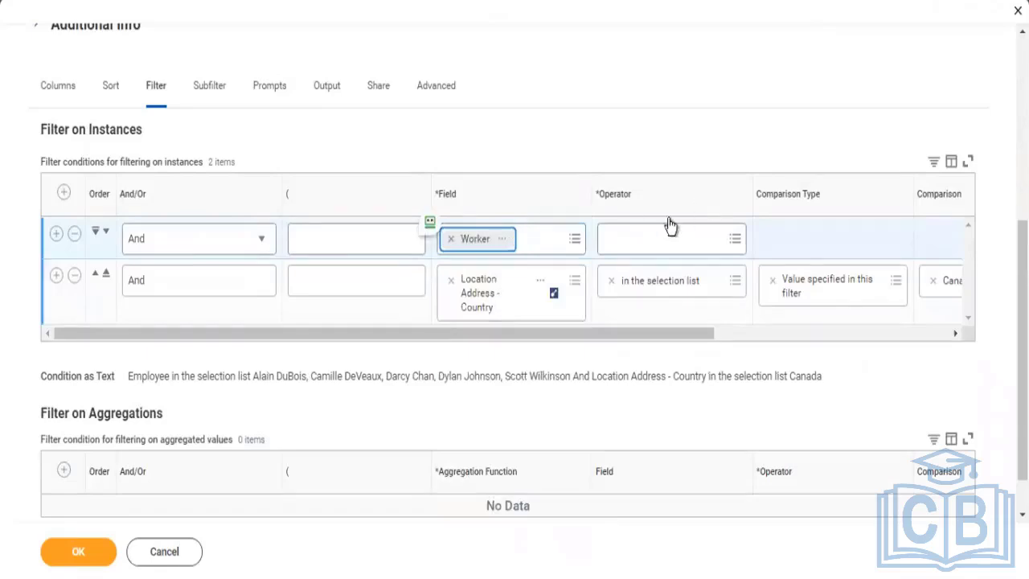
Step: Set the Worker condition's operator to in the selection list and its comparison type to Prompt the user for the value
left_click(642, 239)
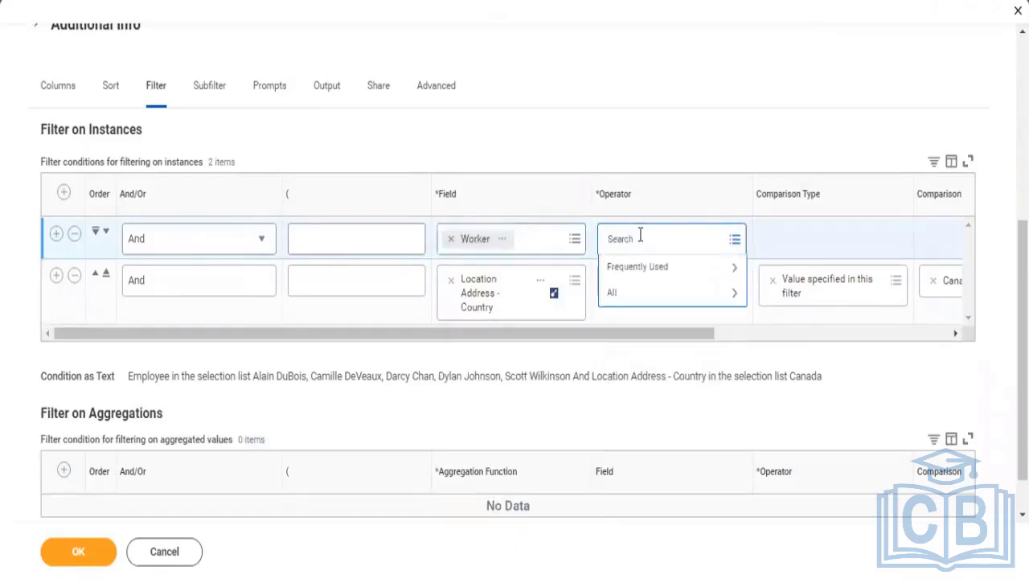
left_click(635, 268)
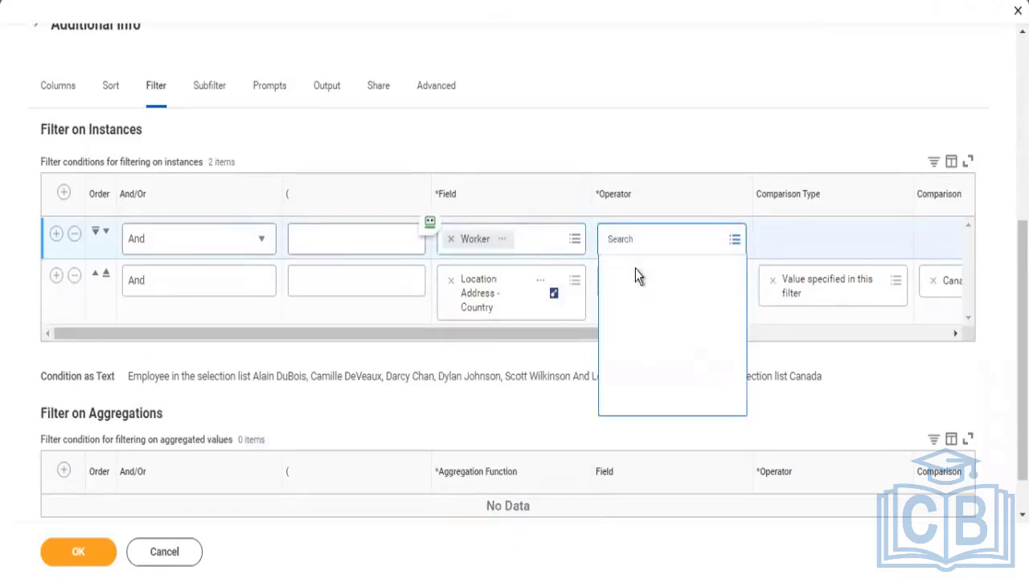
left_click(658, 304)
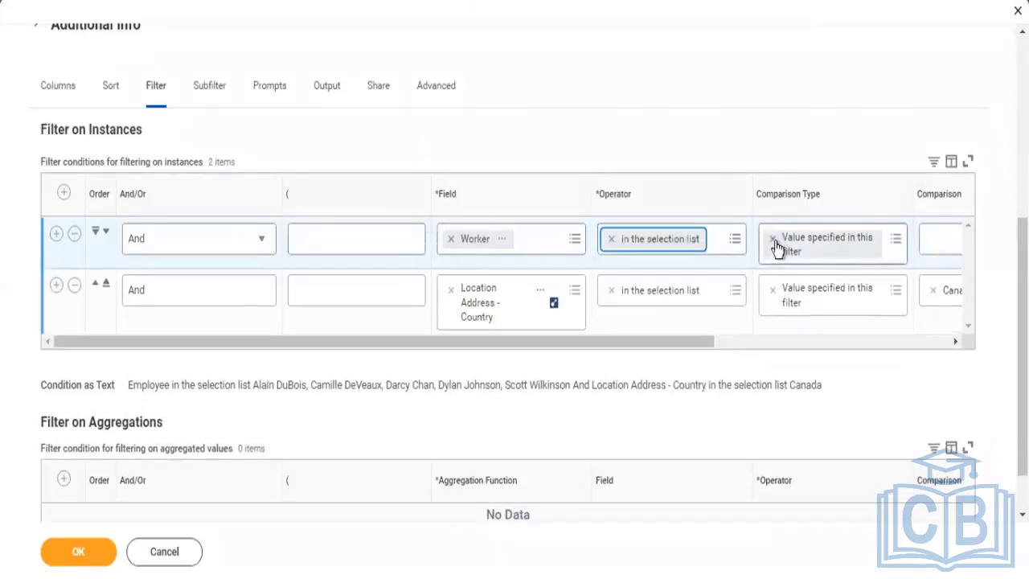
left_click(774, 240)
left_click(774, 239)
left_click(774, 241)
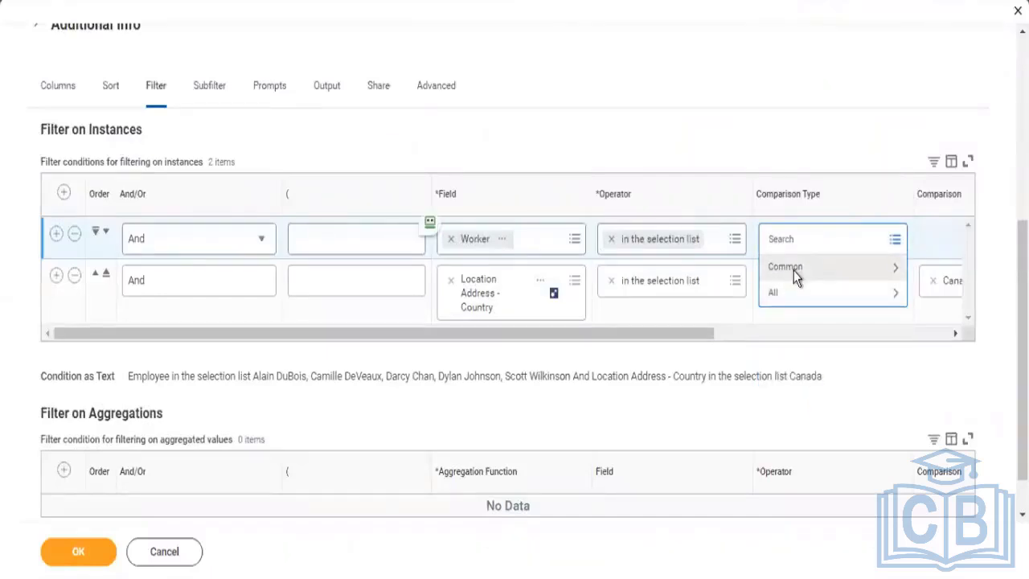
left_click(793, 271)
left_click(809, 308)
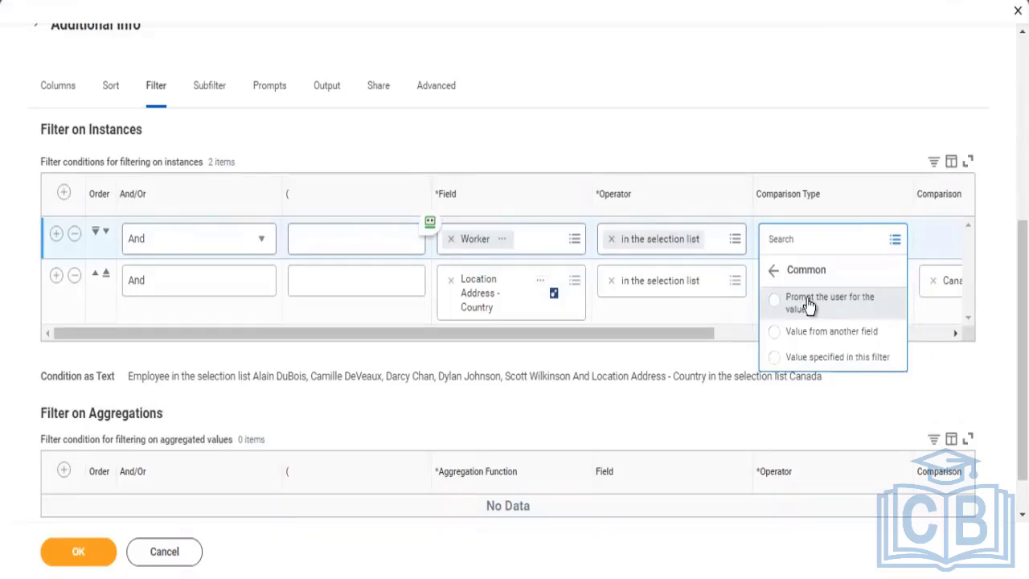
left_click(809, 306)
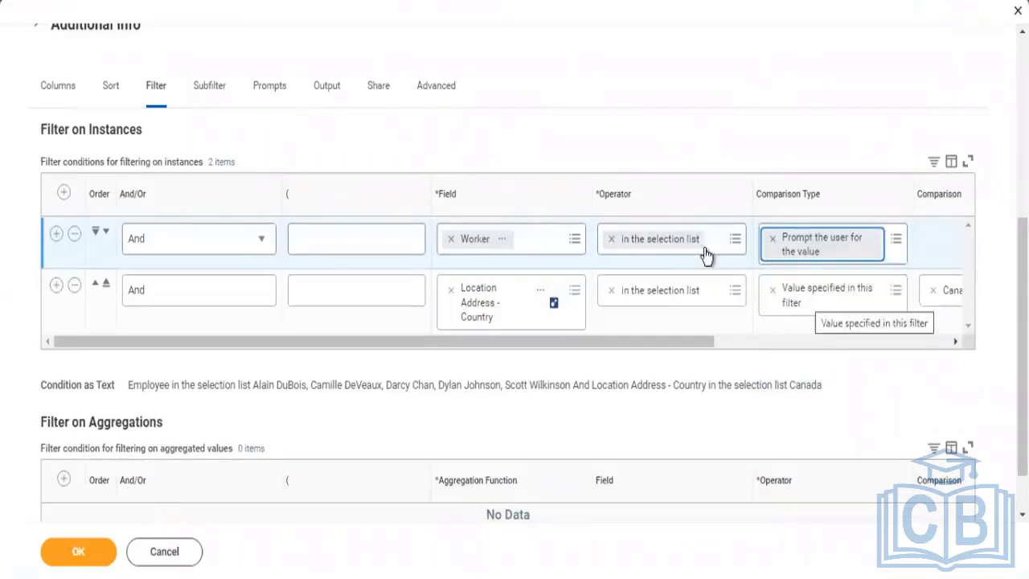
Step: Save the report definition with the prompted Worker condition and launch the report
left_click(439, 103)
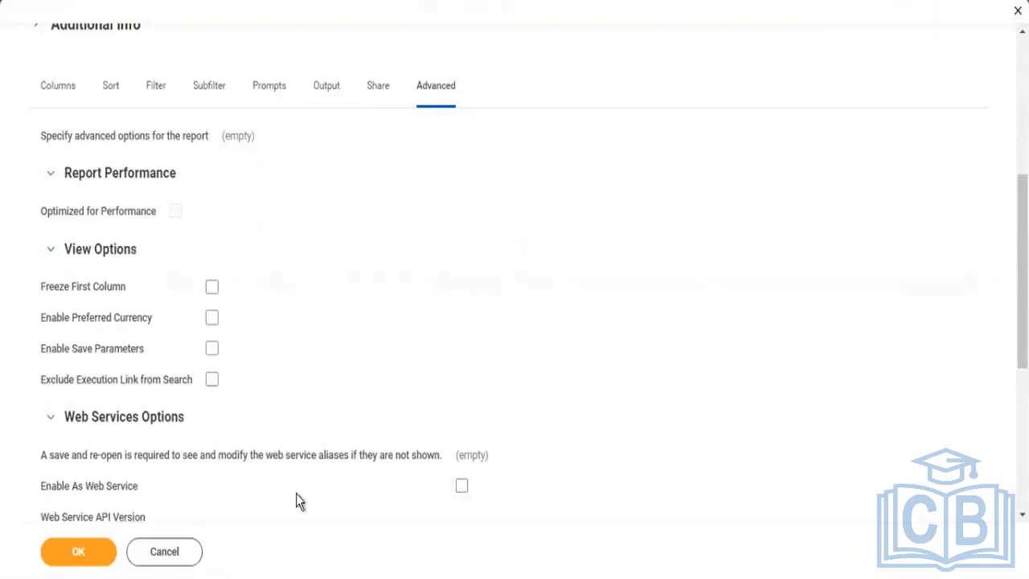
left_click(160, 89)
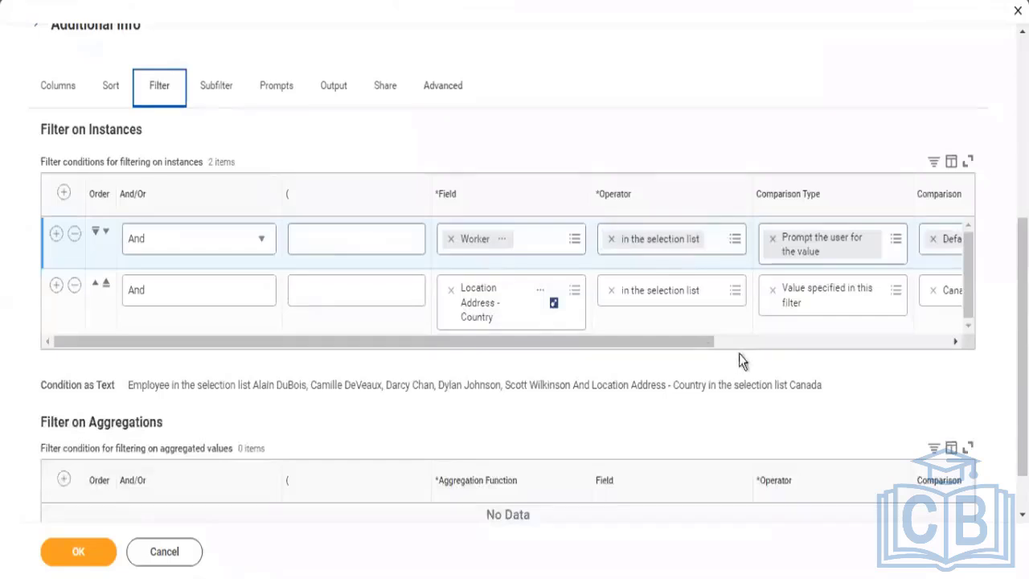
left_click_drag(671, 347, 664, 305)
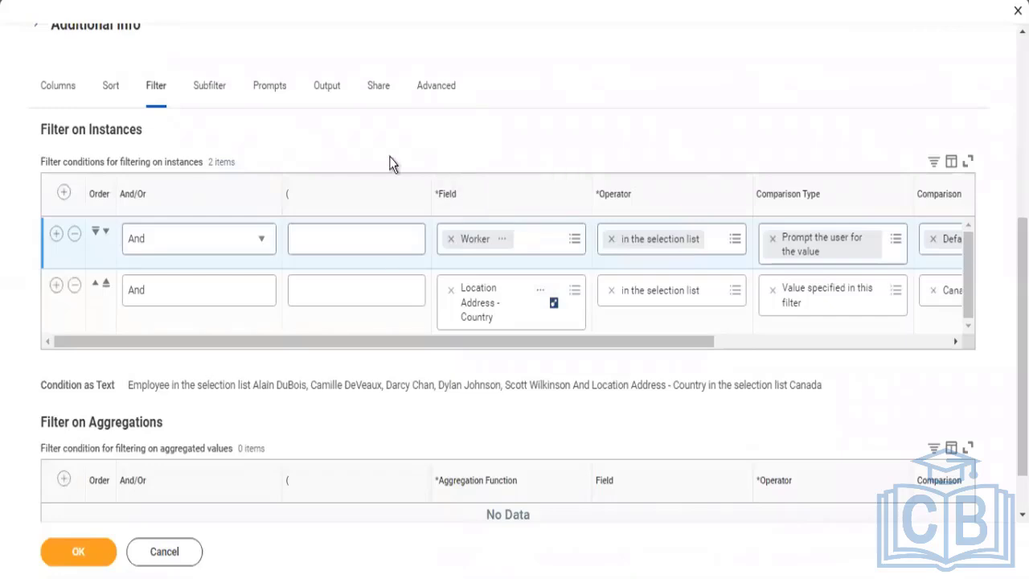
left_click(71, 552)
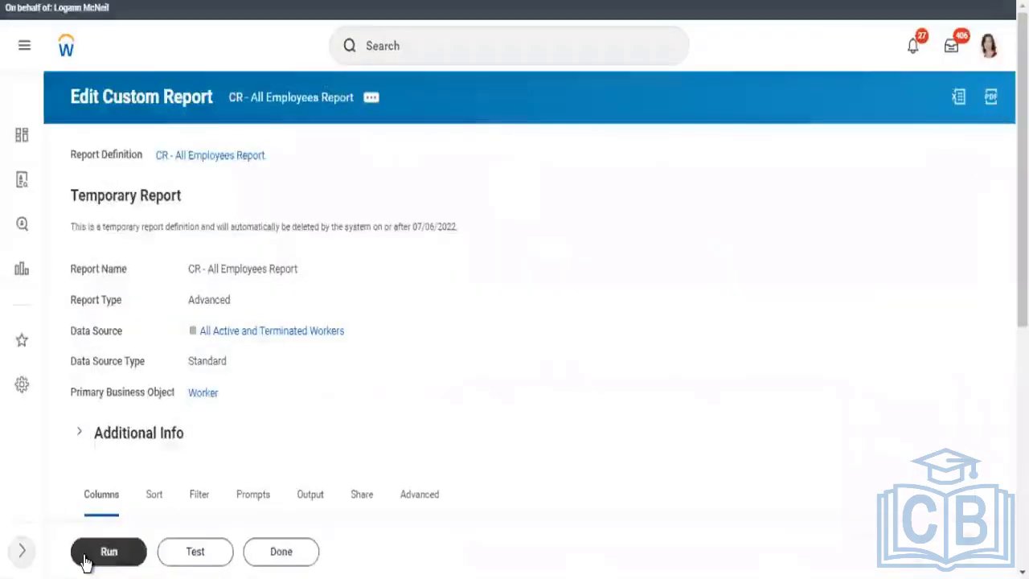
left_click(86, 560)
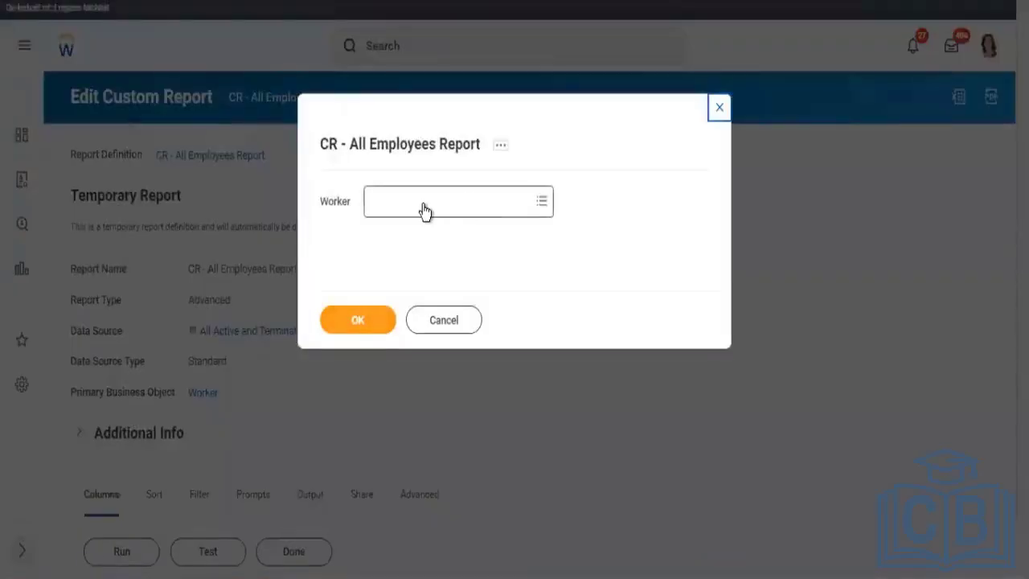
Step: Find workers by first name, choose the BP Manager, Chief Information Officer, Training Manager and Chief Financial Officer as Worker prompt values, and run the report
left_click(423, 205)
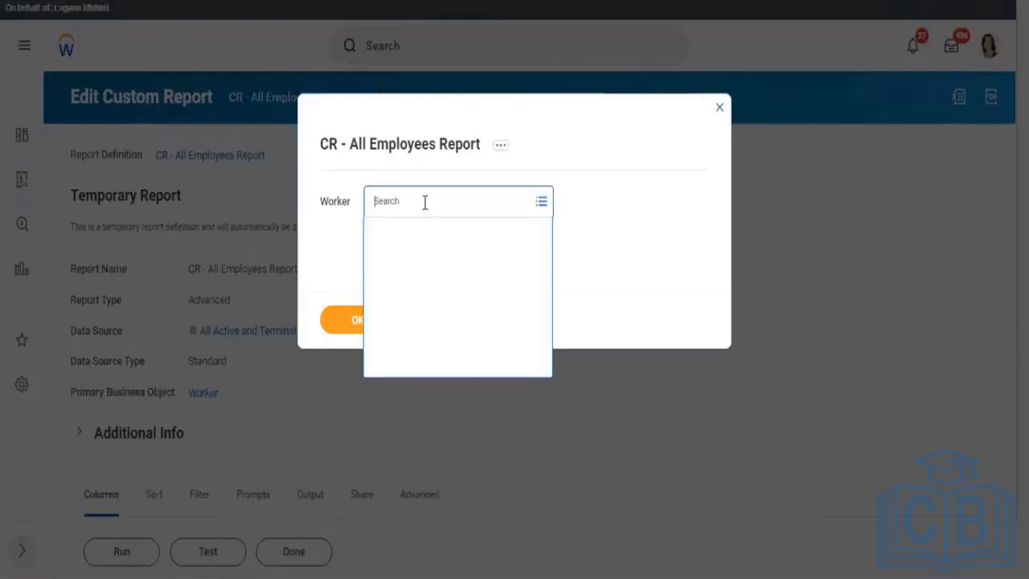
type("jo")
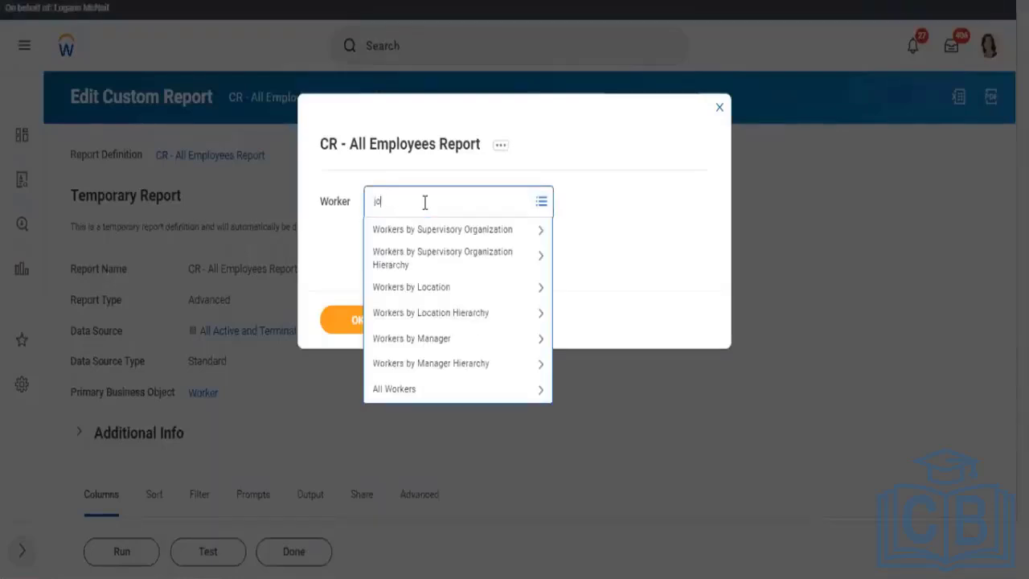
type("hn")
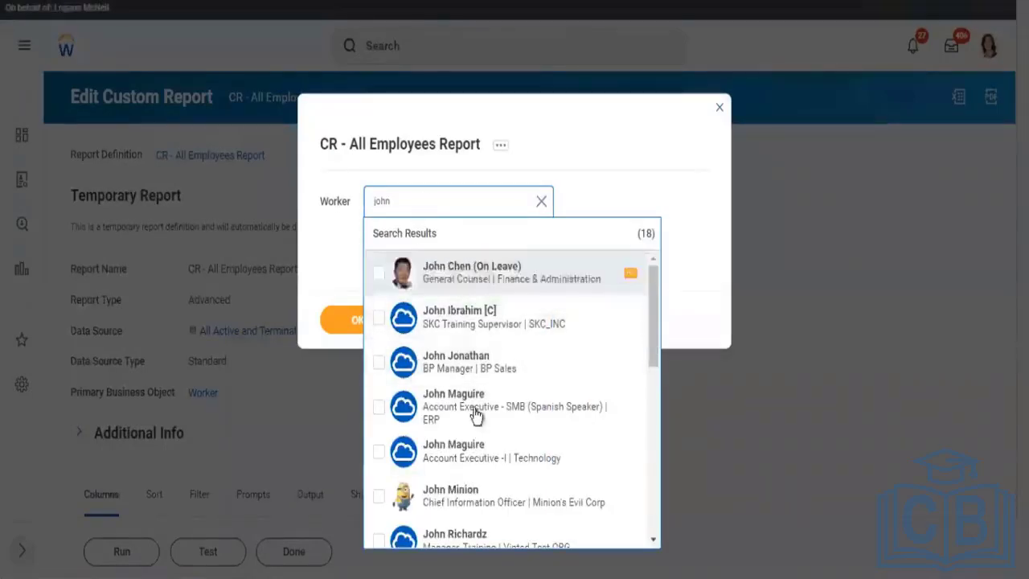
left_click(378, 363)
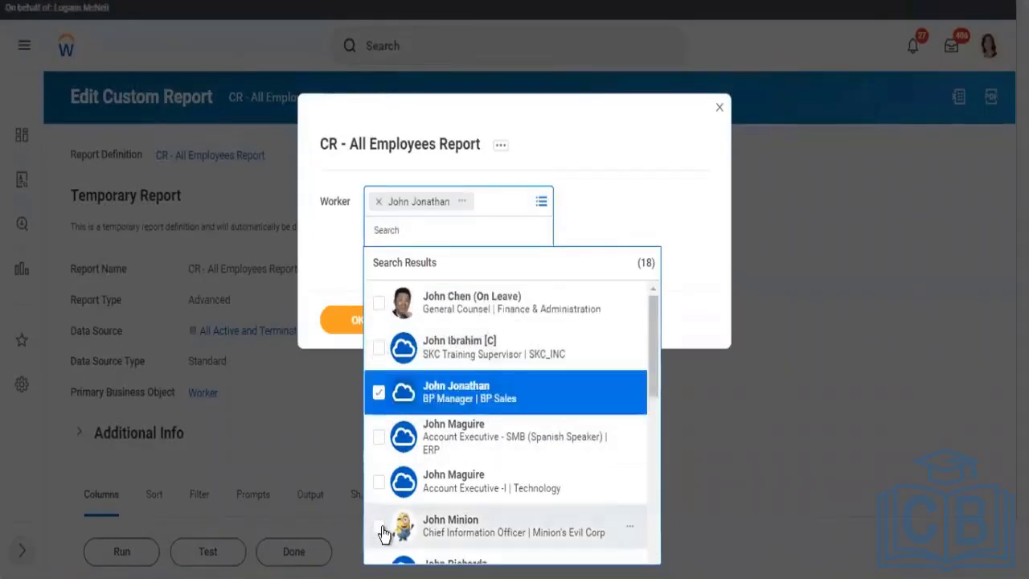
left_click(383, 533)
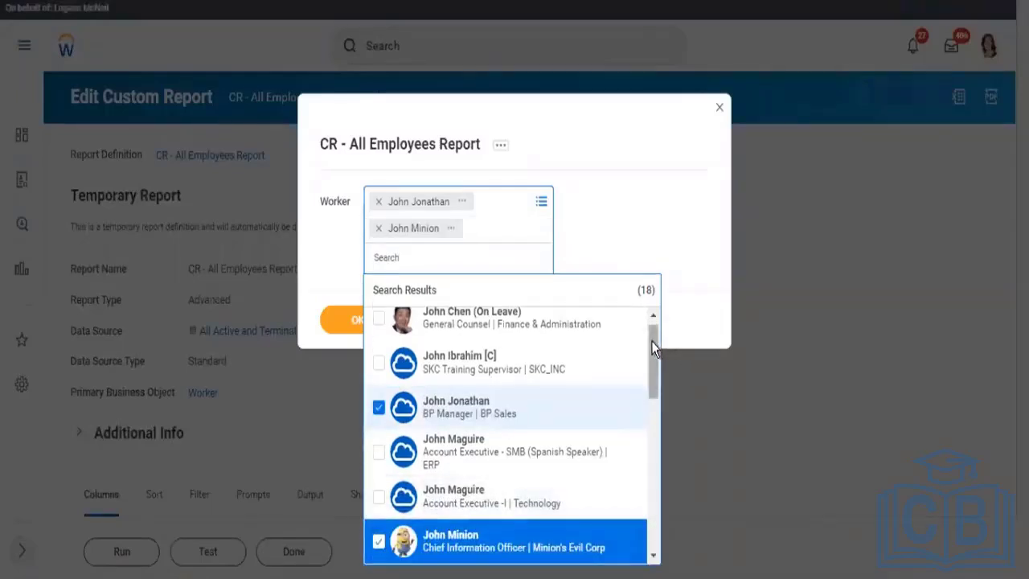
left_click_drag(651, 341, 652, 413)
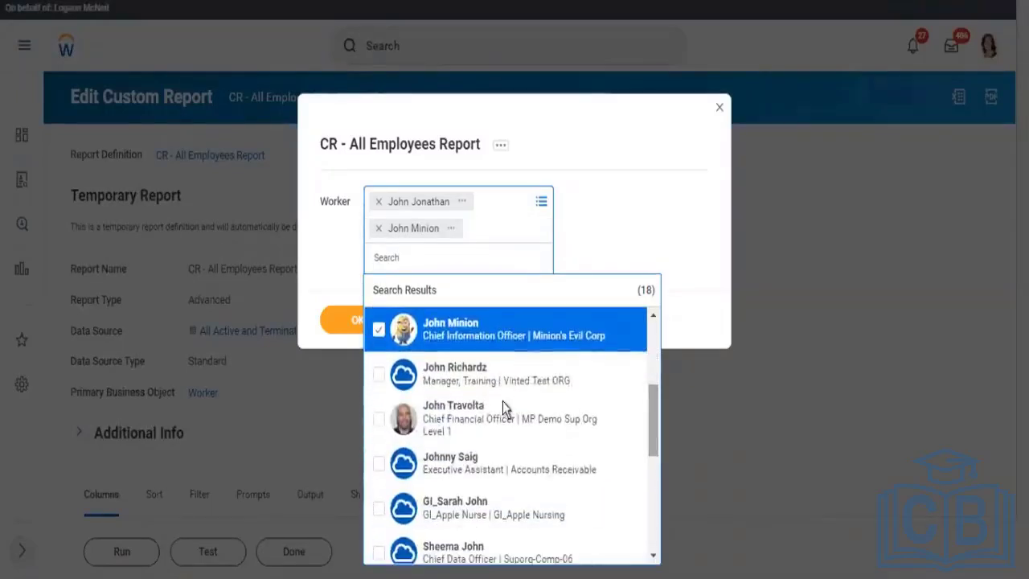
left_click(378, 376)
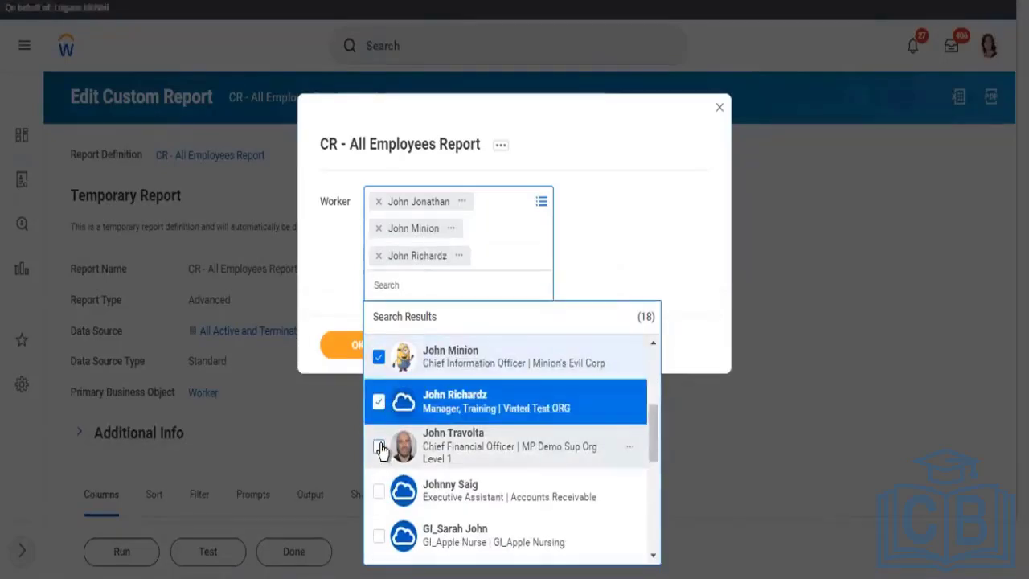
left_click(379, 447)
left_click(292, 439)
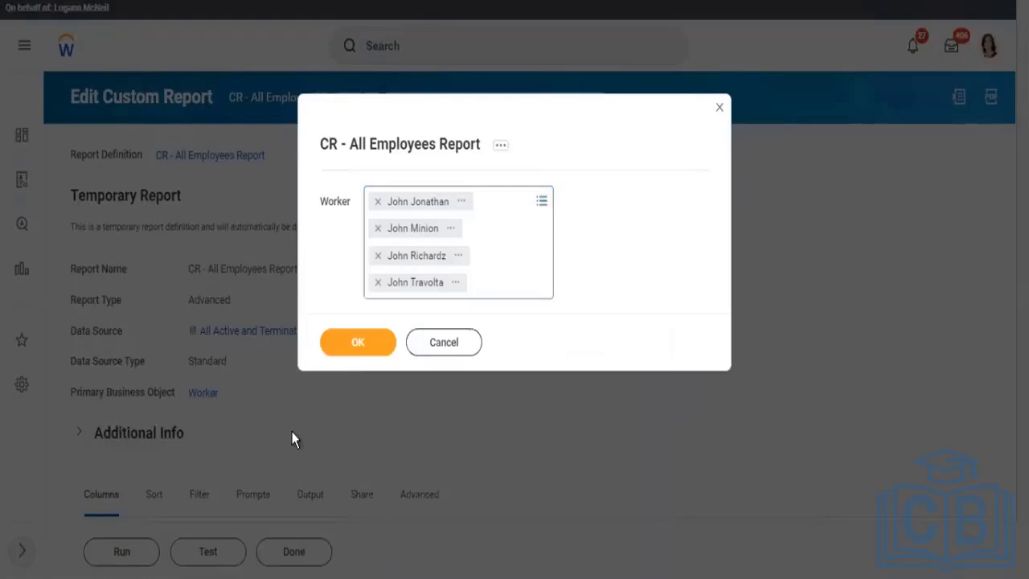
left_click(348, 346)
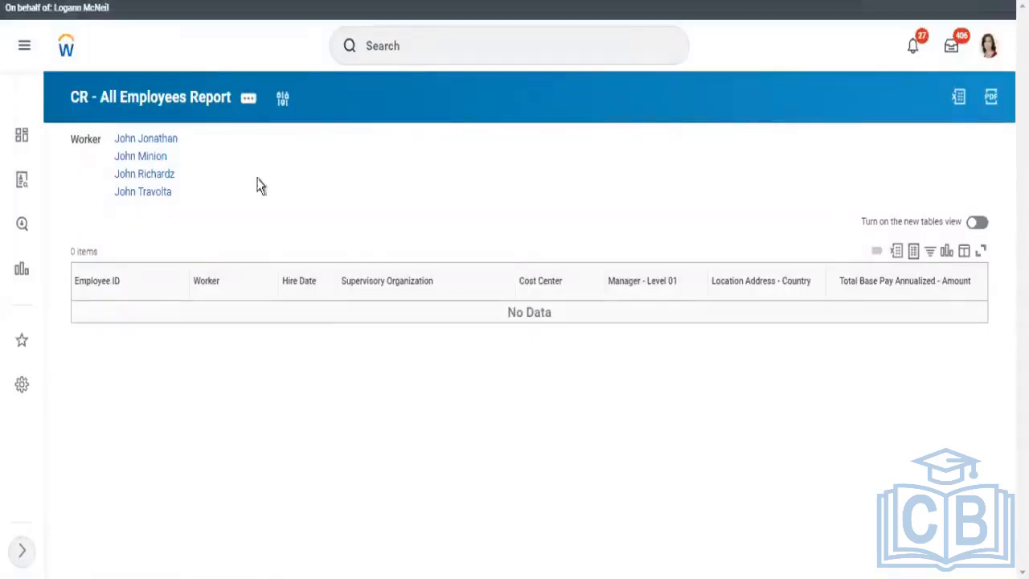
Step: Reopen the report's prompt values and remove all four selected workers
left_click(284, 99)
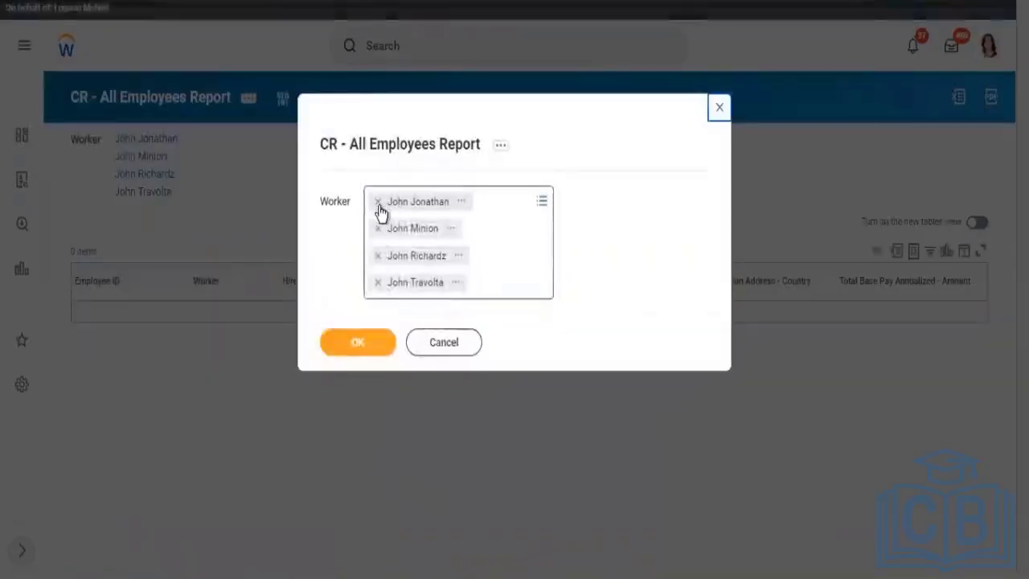
left_click(378, 203)
left_click(378, 203)
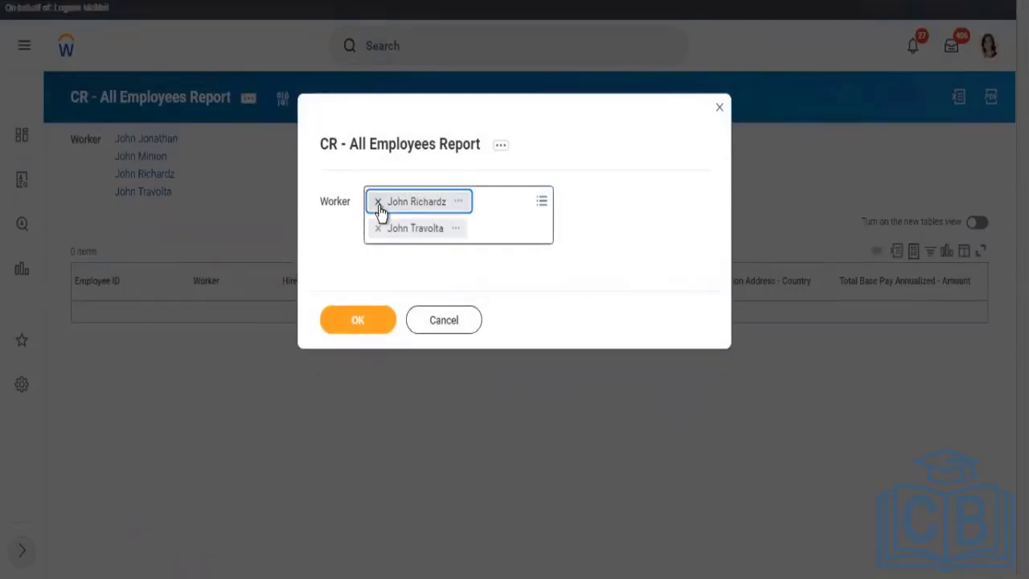
left_click(378, 202)
left_click(378, 202)
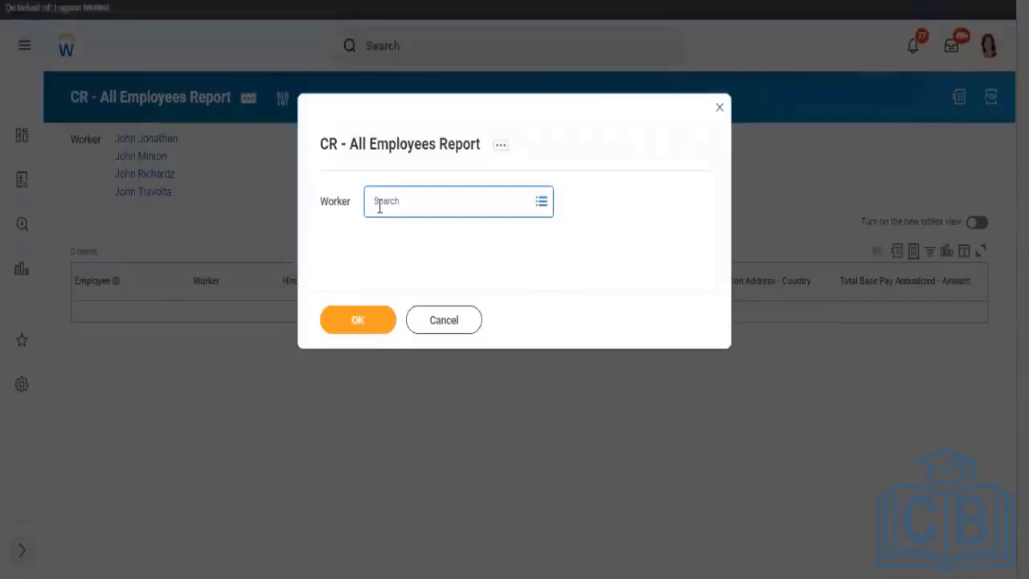
Step: Add two Customer Service Representatives, from Global Support - DACH and Indonesia, to the Worker prompt by employee ID and run the report
type("2133")
key("Return")
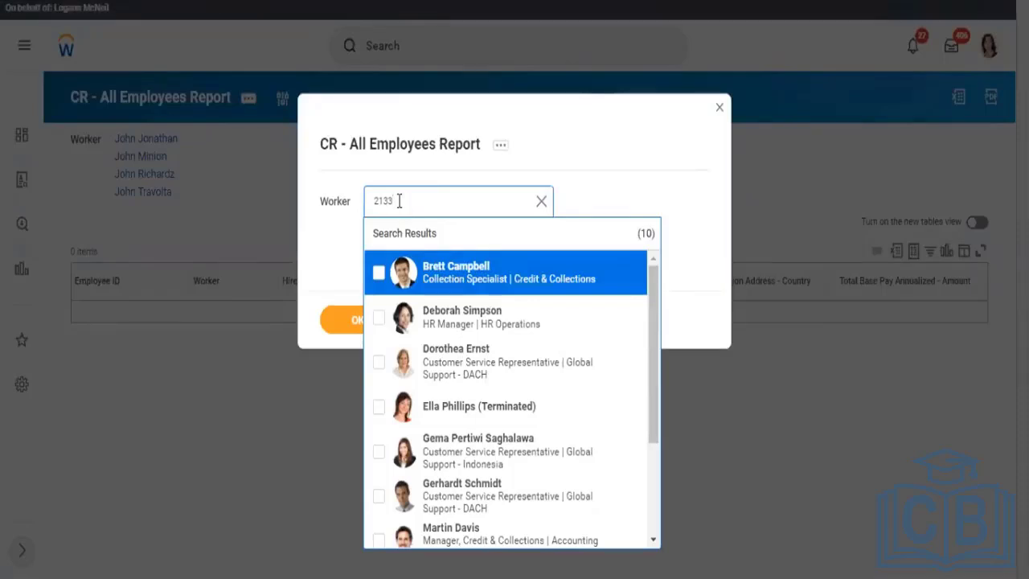
key("Return")
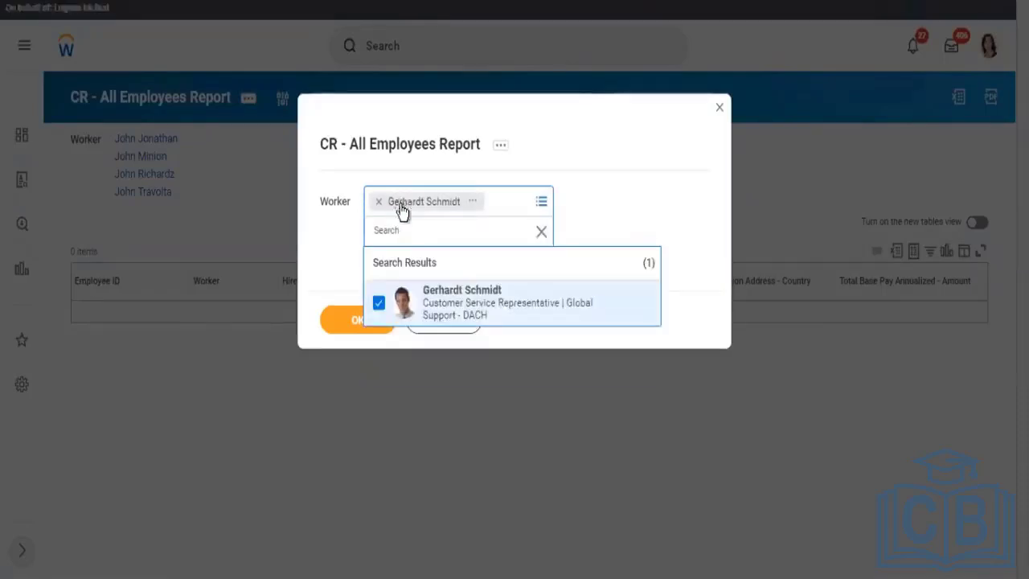
type("2133")
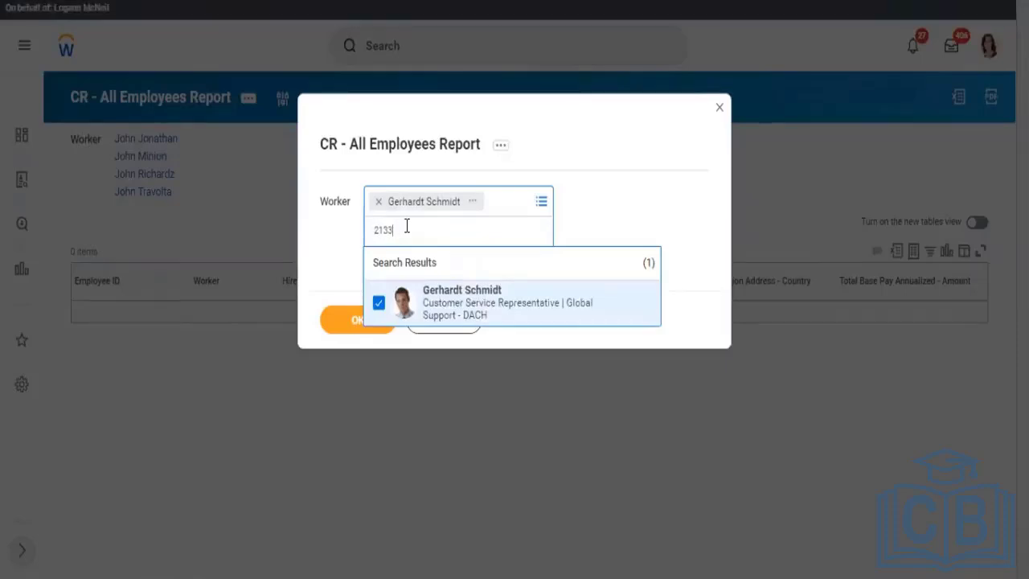
type("5")
key("Return")
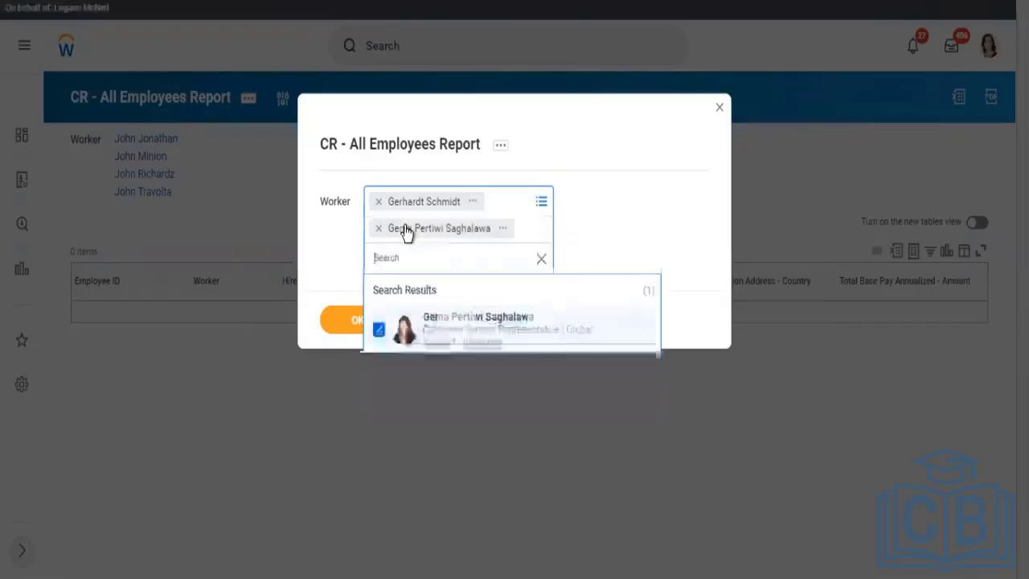
left_click(339, 253)
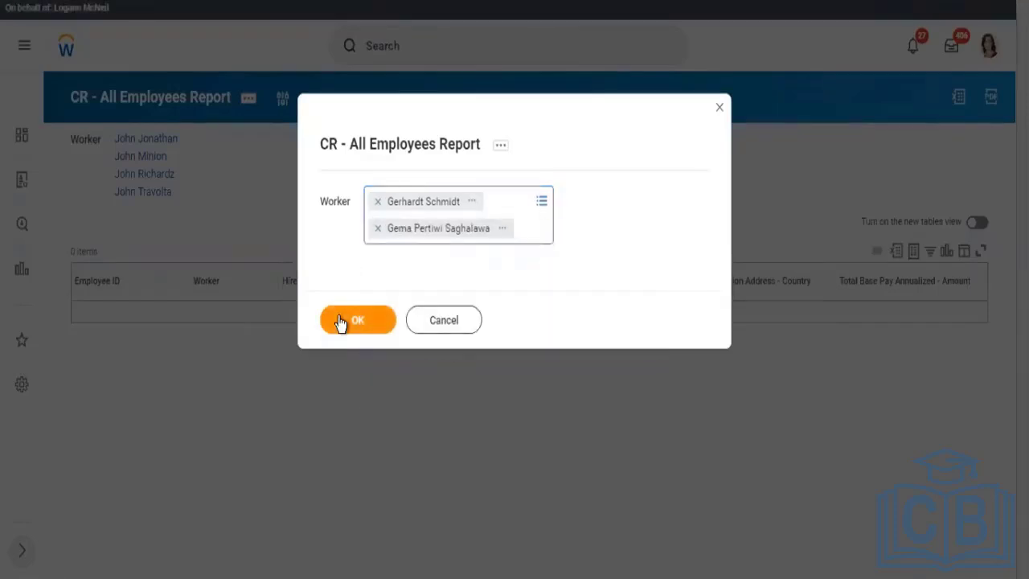
left_click(339, 320)
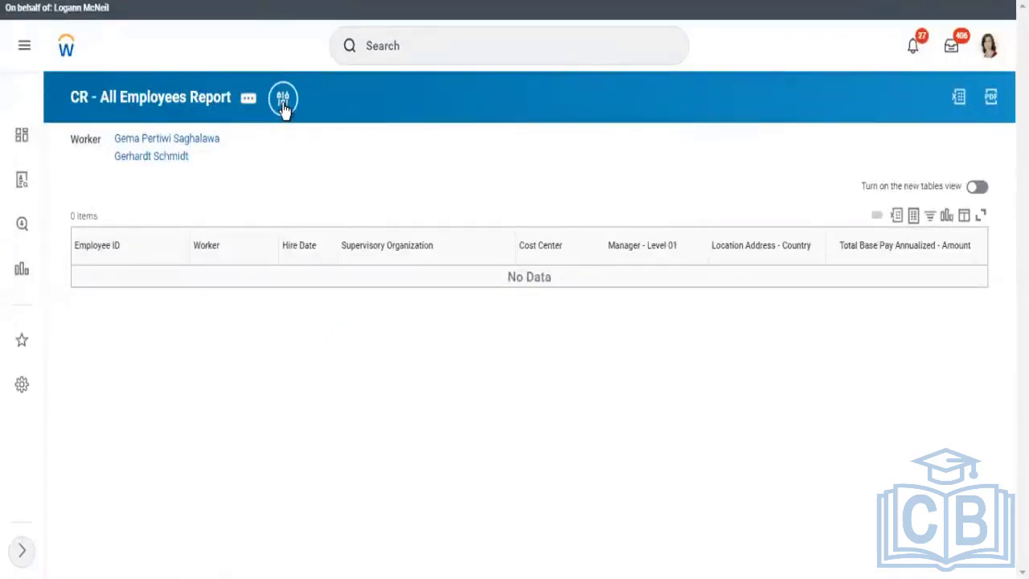
Step: Open the report definition for editing, remove the Location Address - Country condition from the instance filter, and save the change
left_click(282, 100)
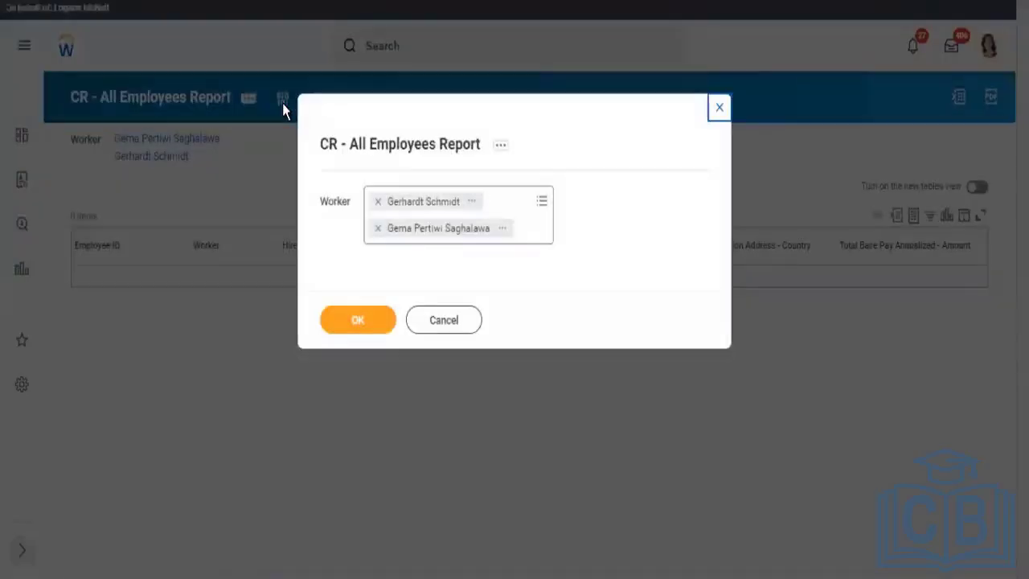
left_click(393, 155)
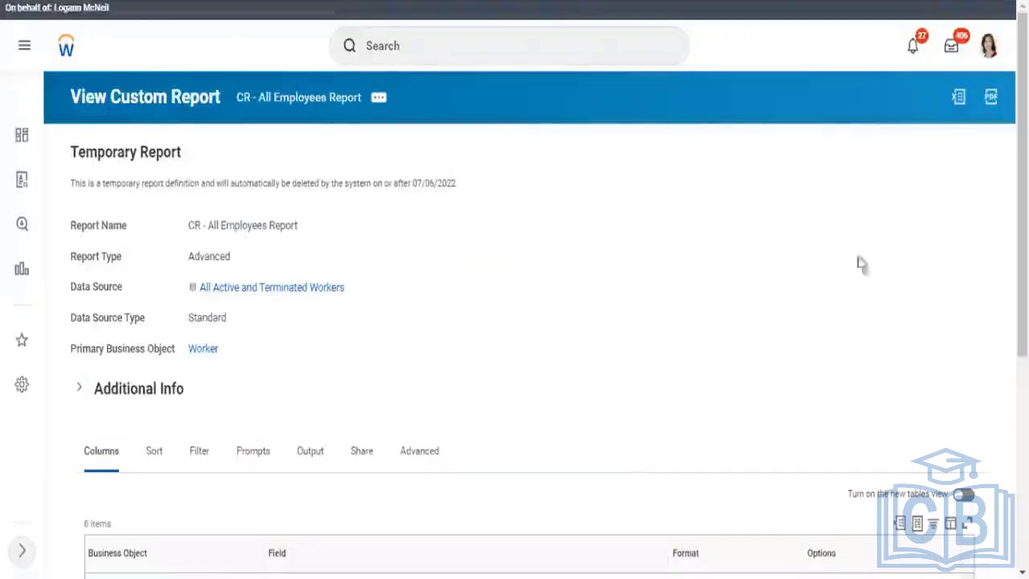
mouse_move(1022, 201)
left_mouse_down()
mouse_move(1021, 368)
mouse_move(1022, 192)
left_mouse_up()
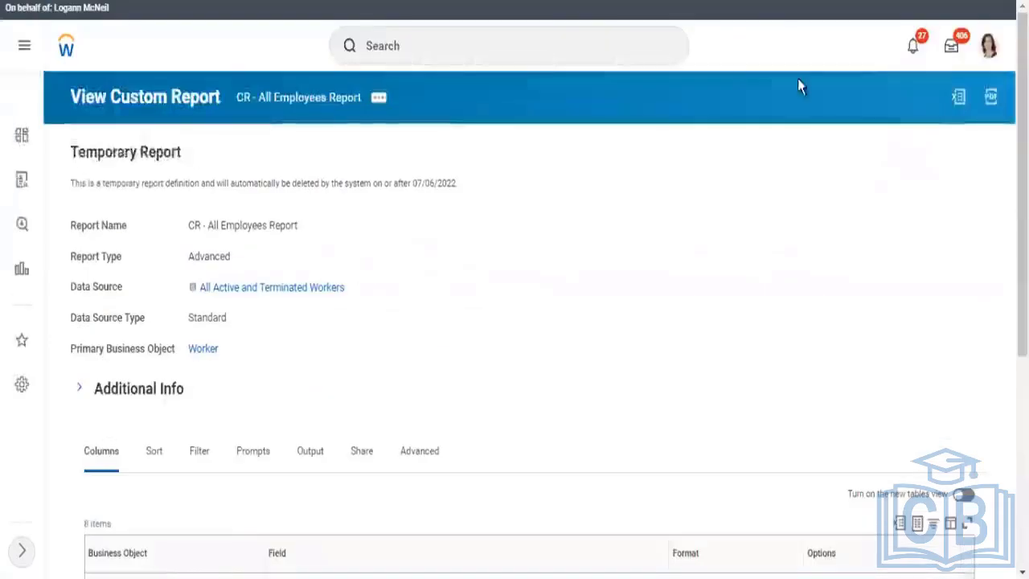
left_click(377, 100)
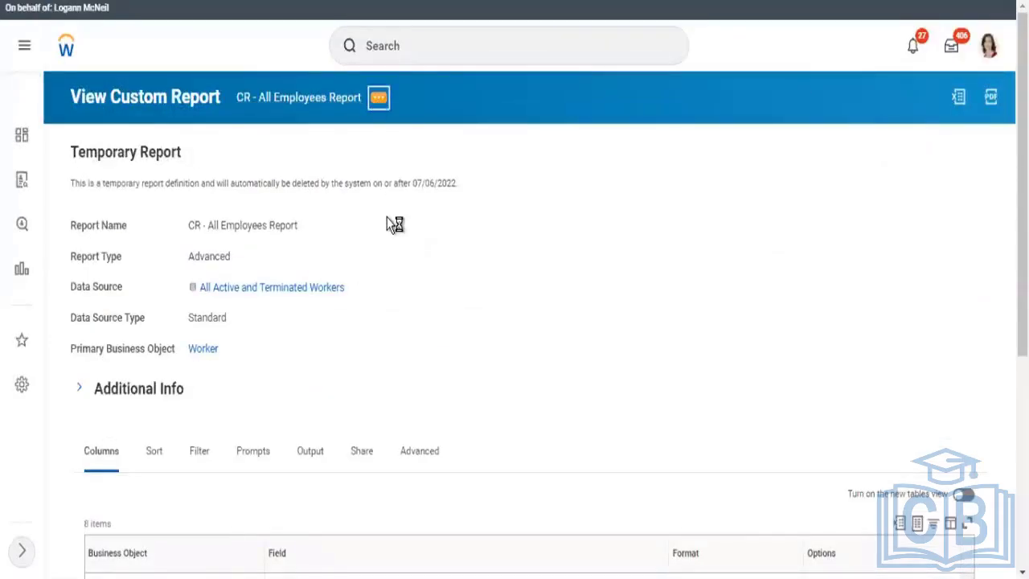
mouse_move(493, 164)
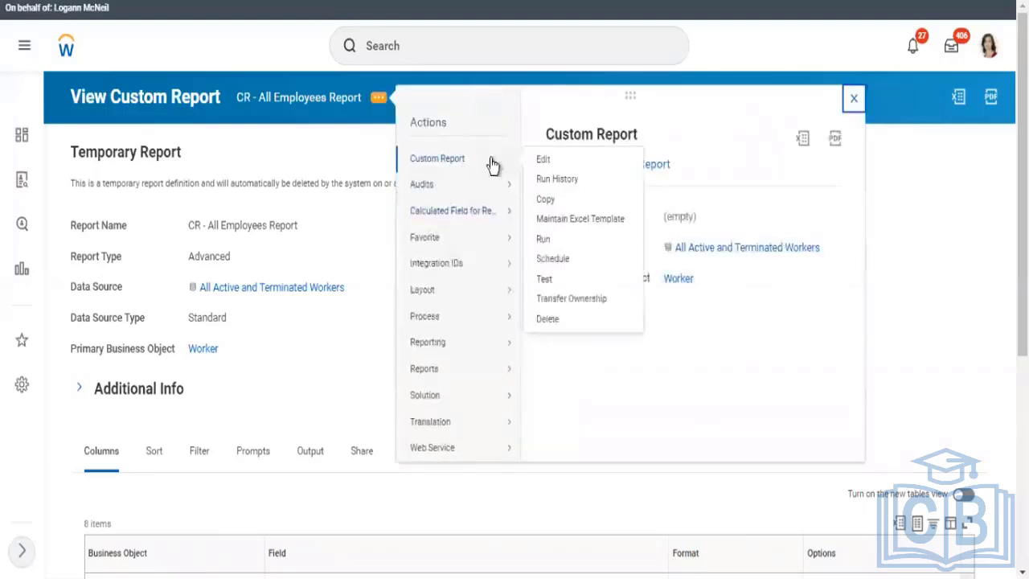
left_click(540, 159)
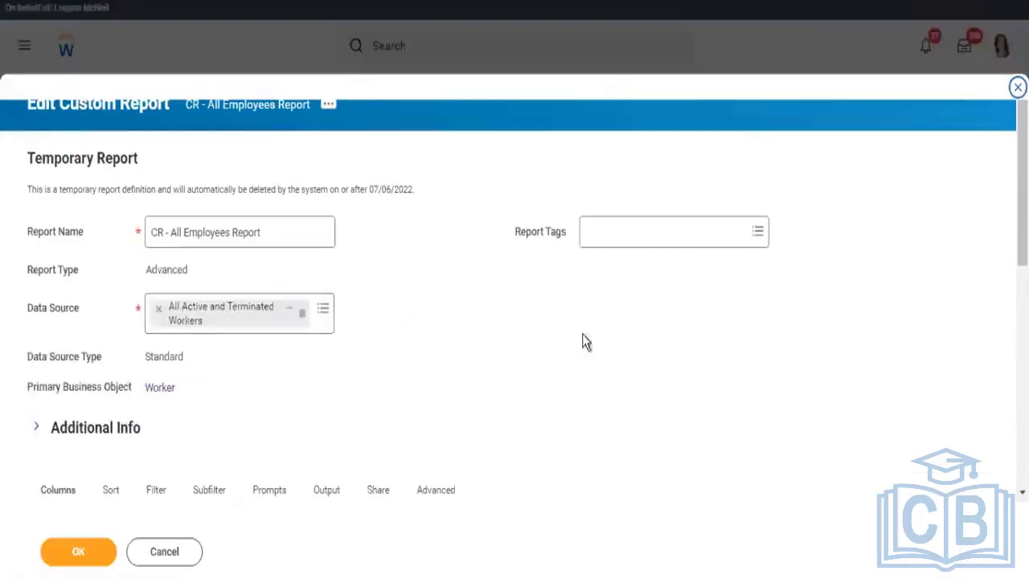
scroll(781, 195, "down", 5)
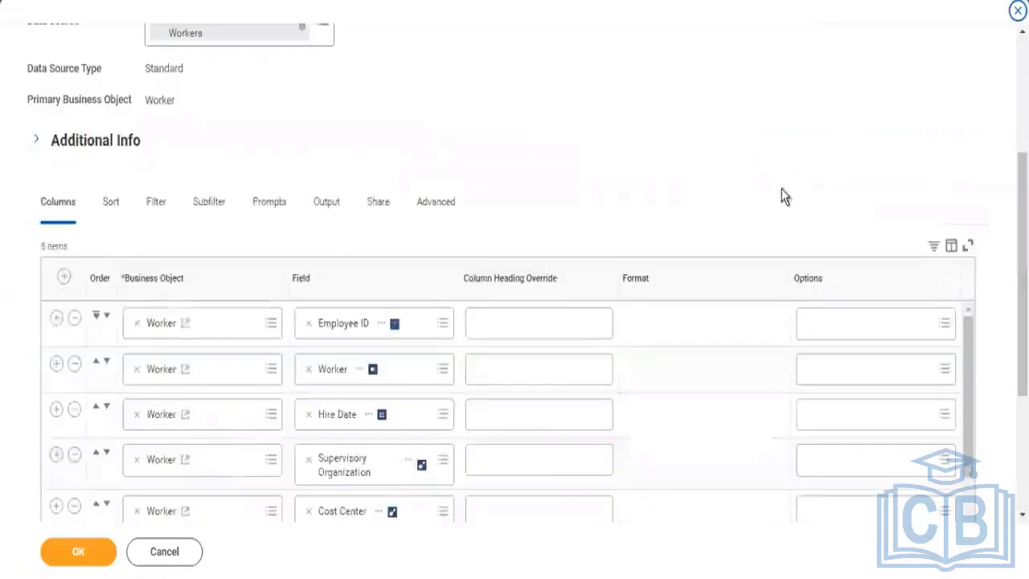
left_click(147, 217)
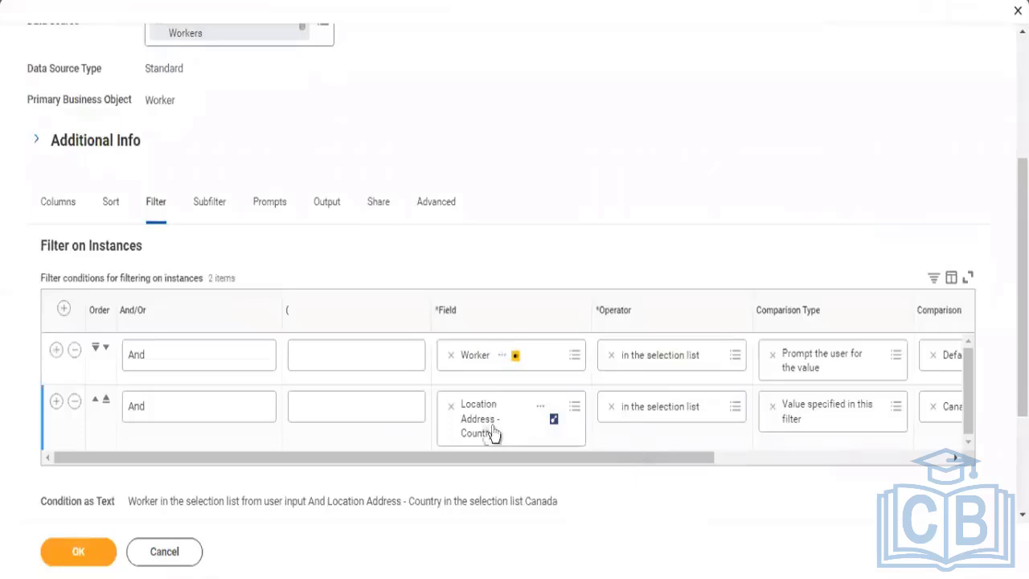
left_click(74, 401)
left_click(74, 401)
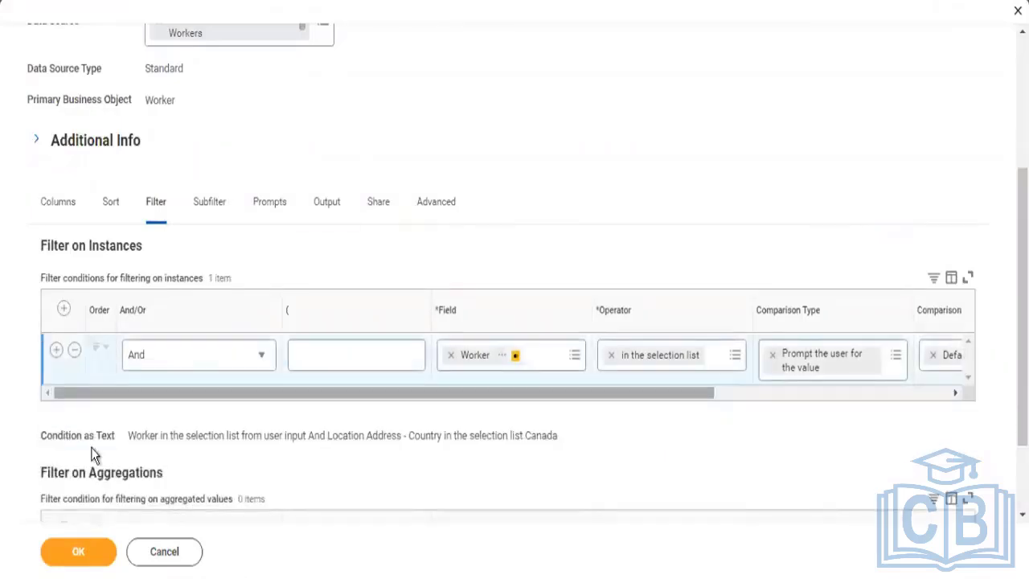
left_click(74, 551)
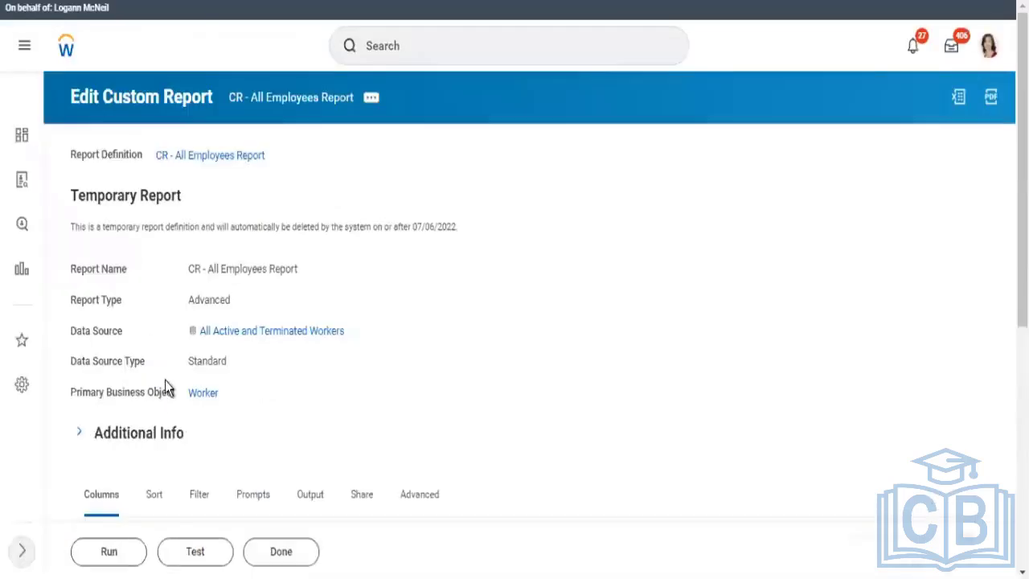
Step: Run the report for the two Customer Service Representatives from Global Support - DACH and Indonesia, adding them by employee ID
left_click(108, 554)
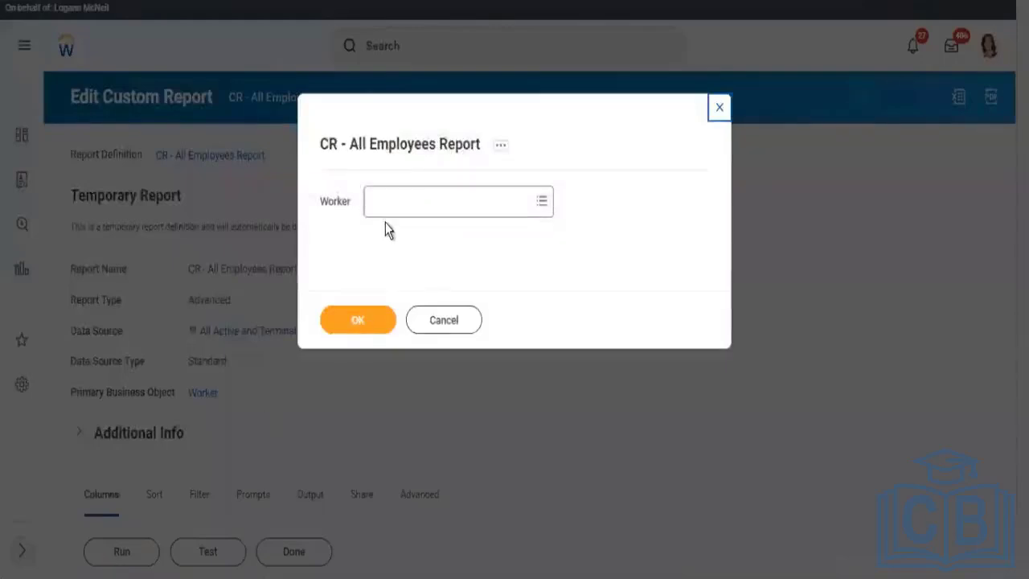
left_click(379, 208)
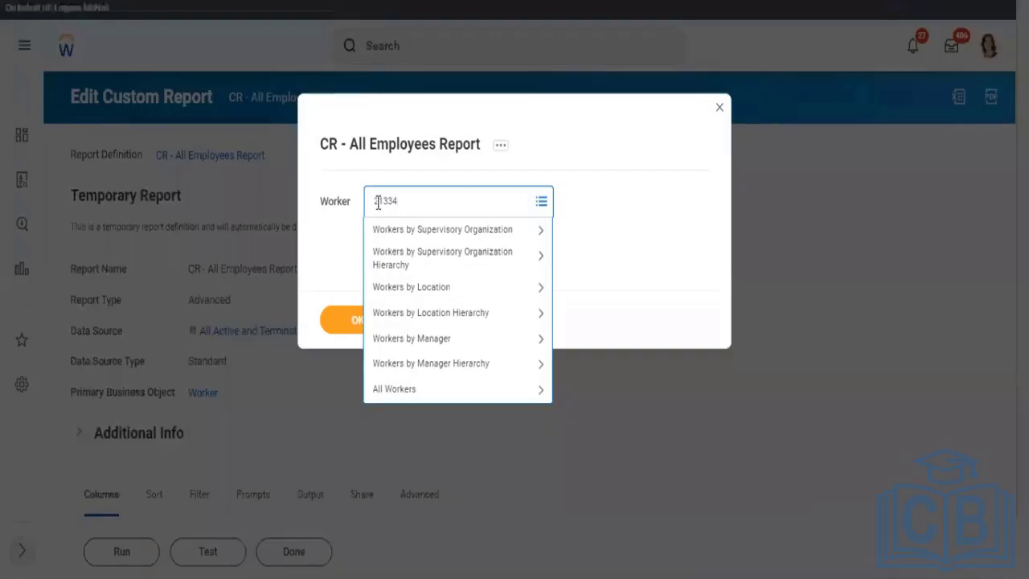
key("Return")
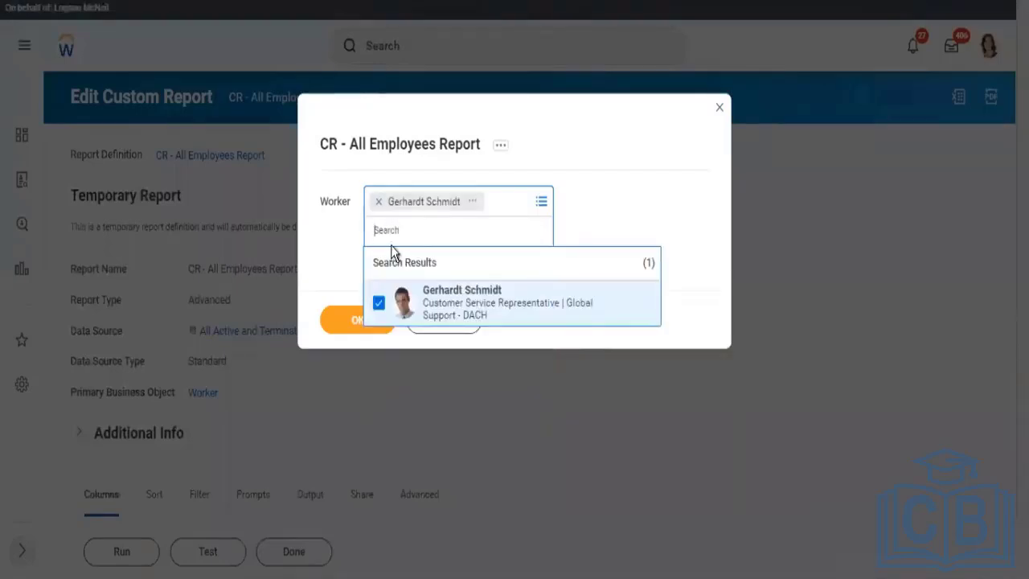
left_click(391, 235)
type("21335")
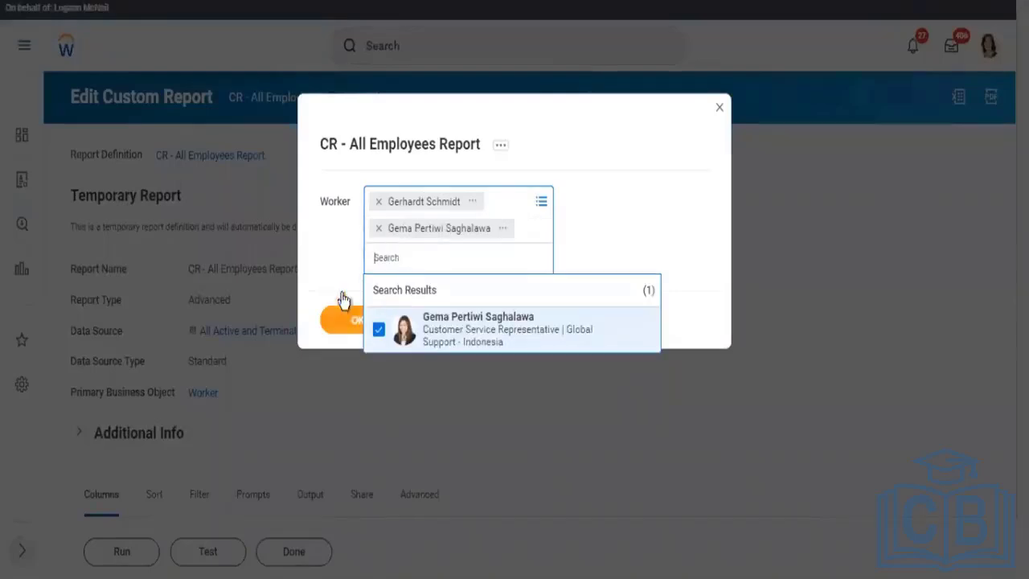
left_click(340, 265)
left_click(343, 310)
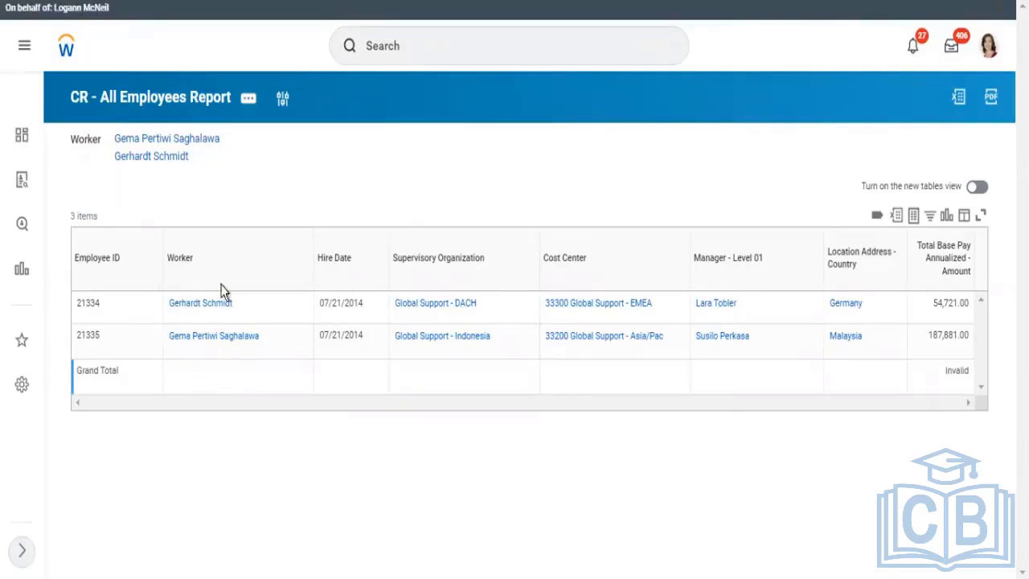
Step: Reopen the CR - All Employees Report definition for editing and enable it as a web service in the advanced options
left_click(248, 99)
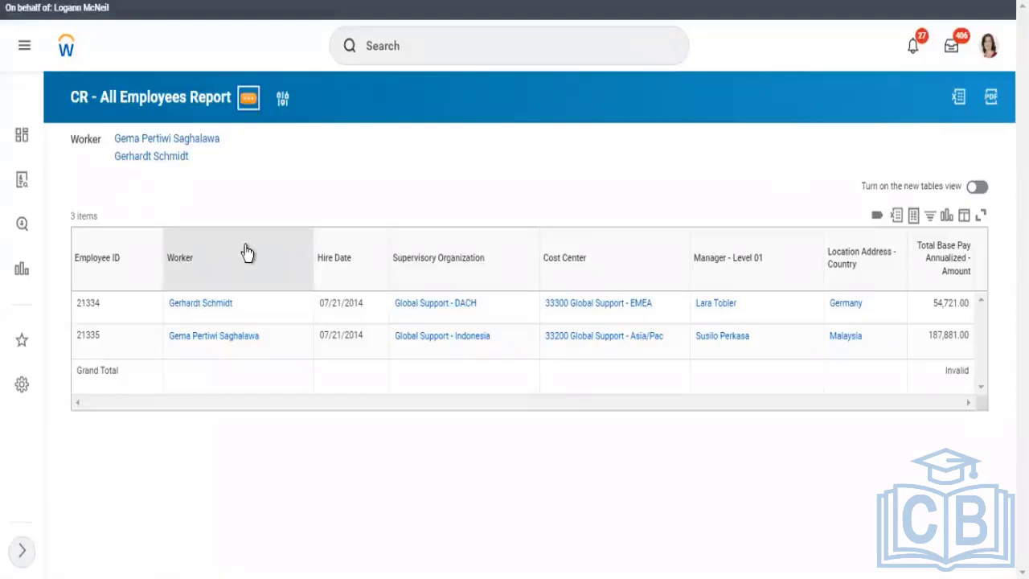
mouse_move(321, 165)
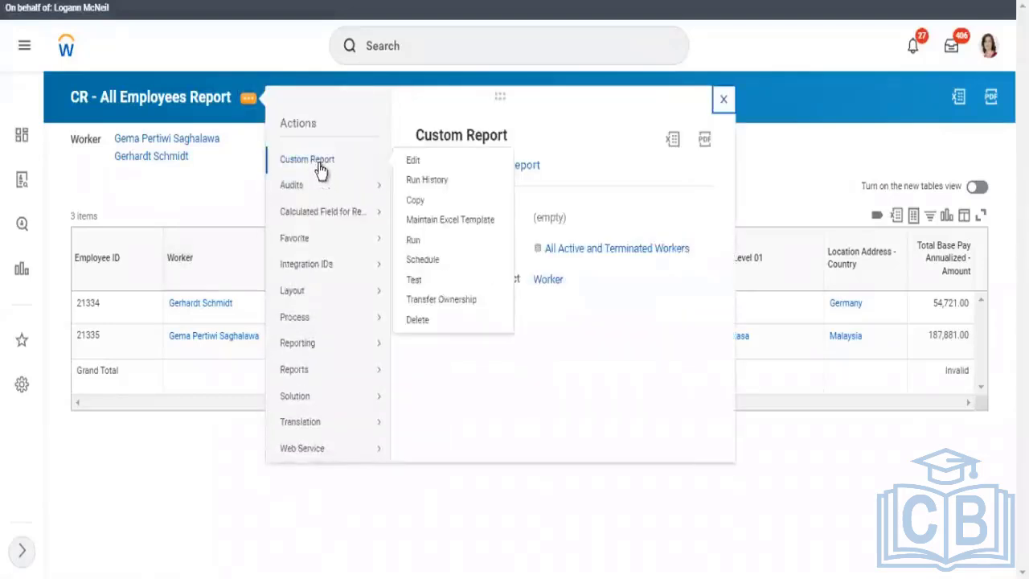
left_click(415, 164)
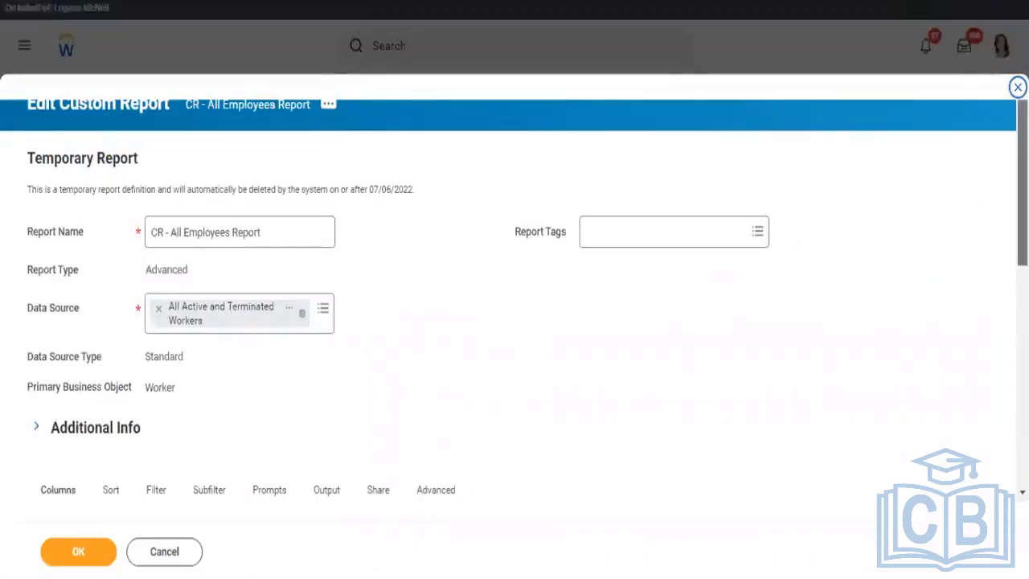
scroll(514, 322, "down", 4)
scroll(515, 321, "down", 1)
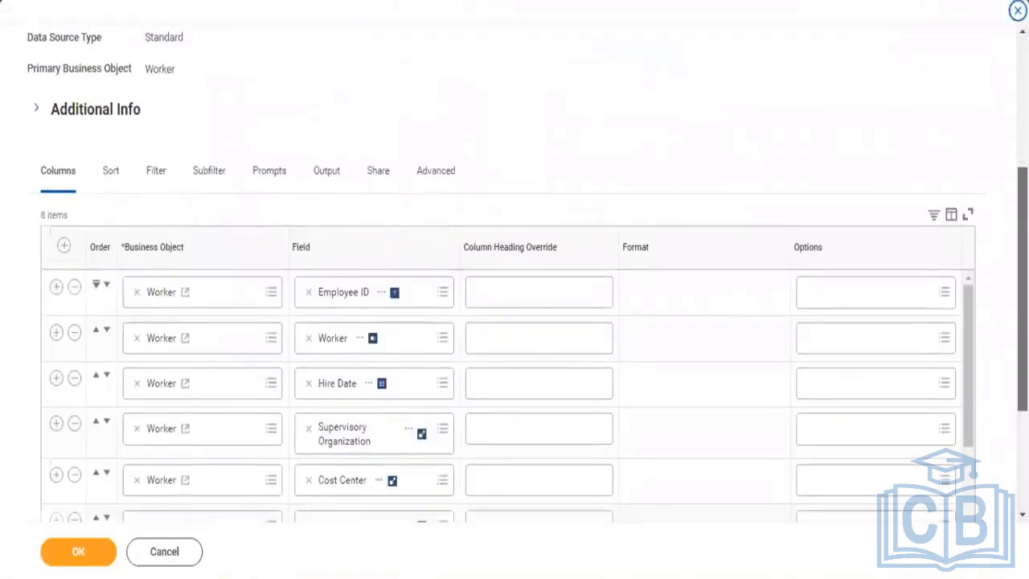
scroll(514, 322, "down", 3)
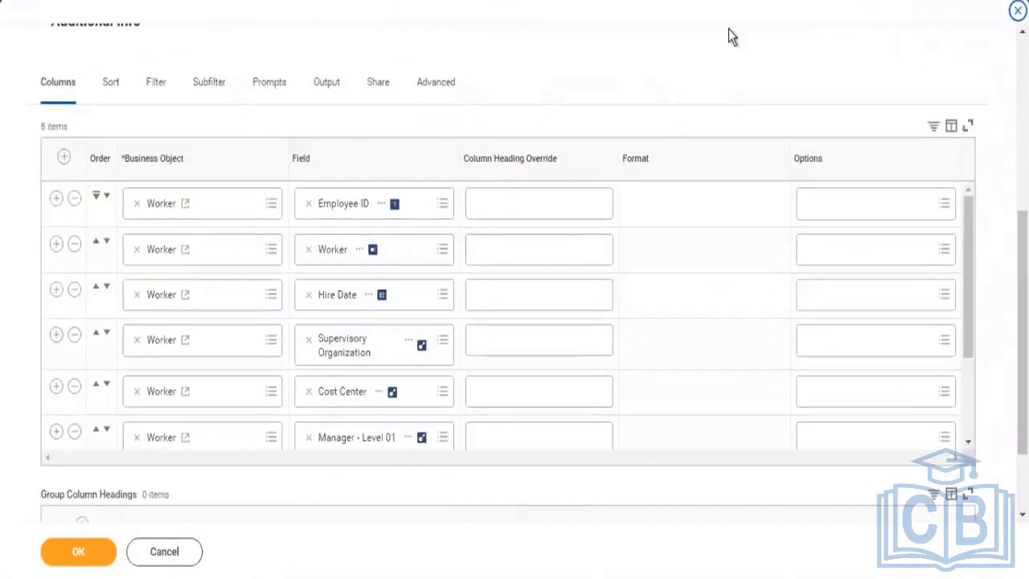
left_click(430, 91)
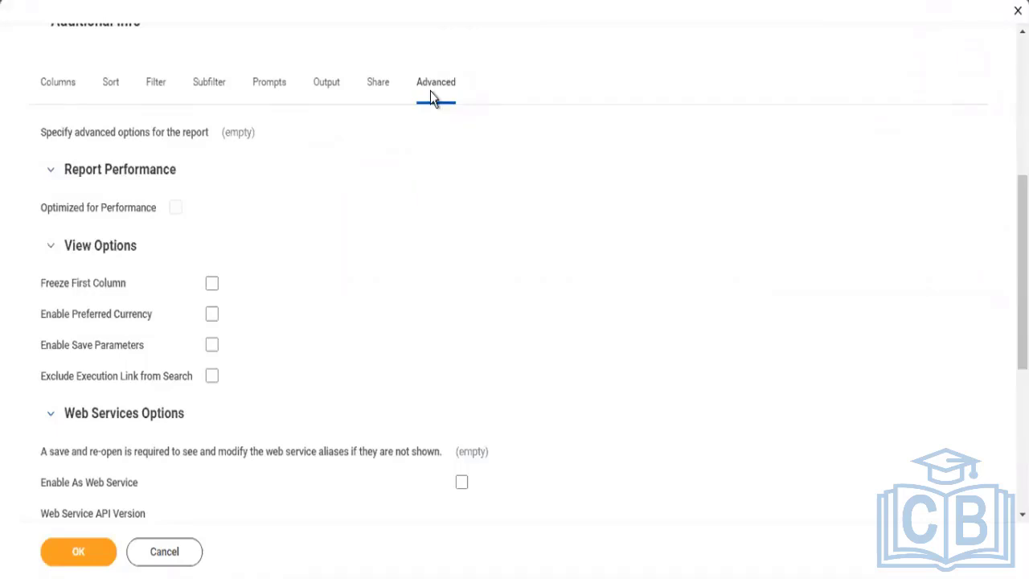
left_click(462, 483)
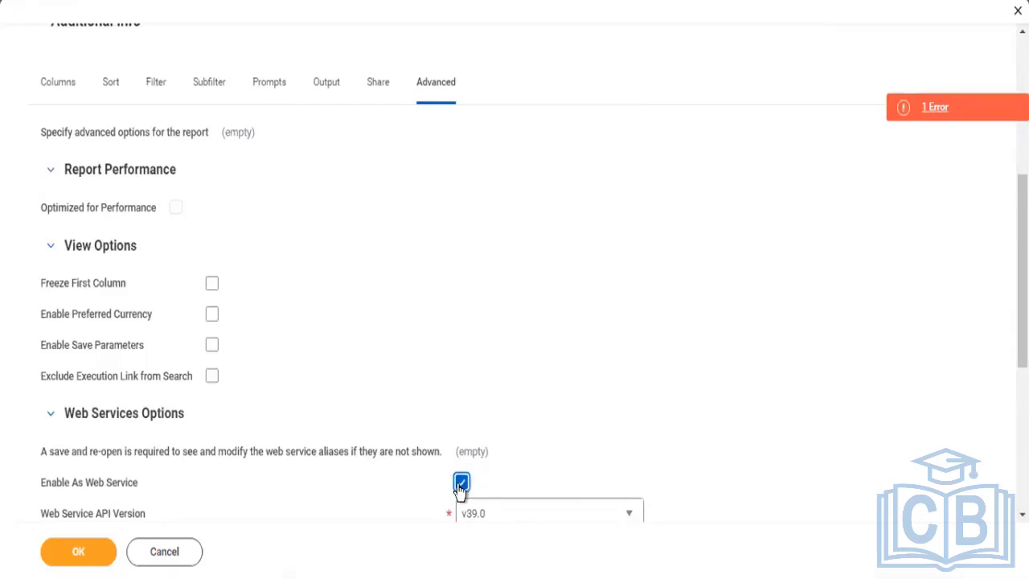
Step: View the report's prompt settings, try to save the definition, and read the details of the listed errors and alert
left_click(263, 95)
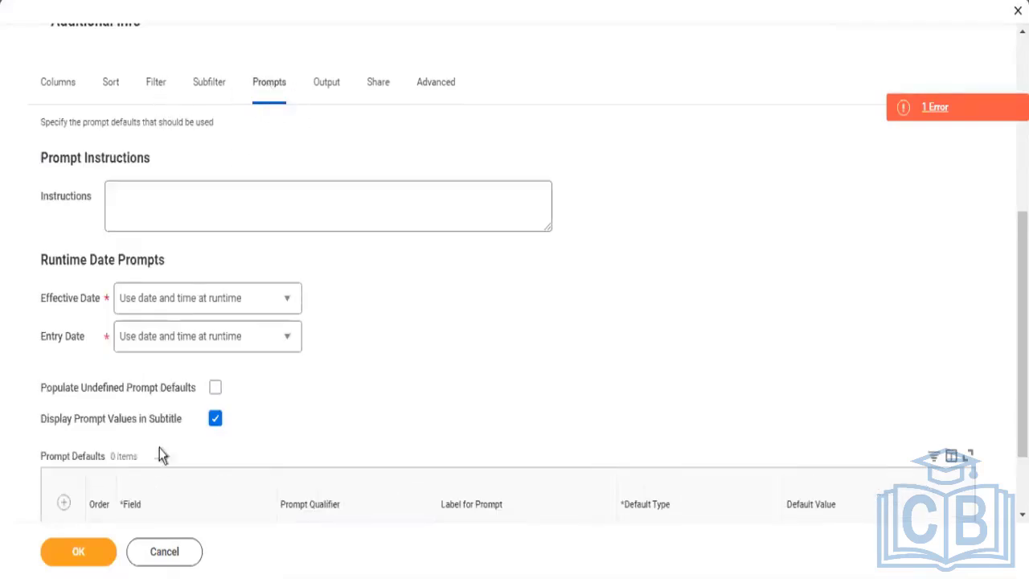
left_click(84, 553)
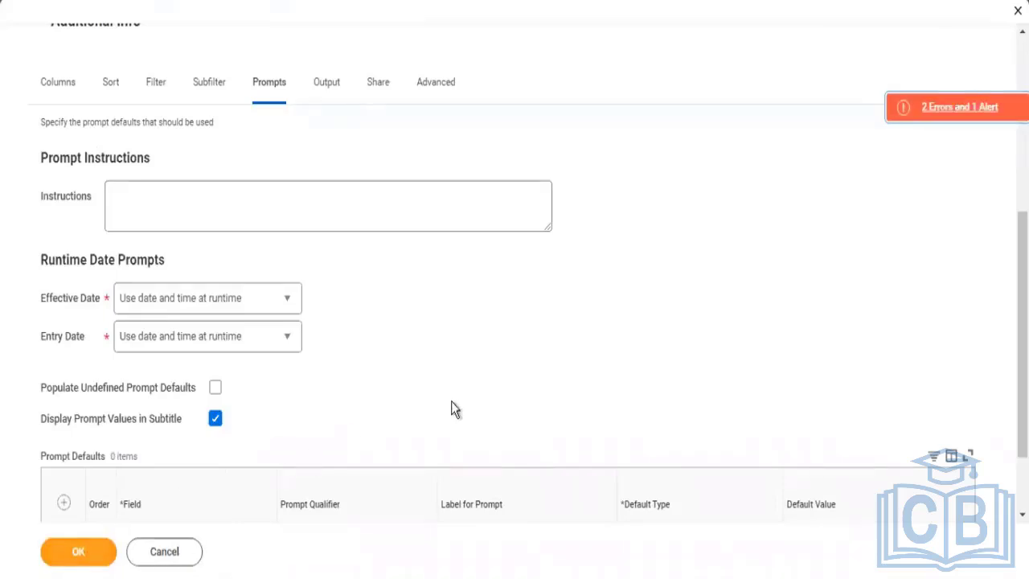
left_click(951, 113)
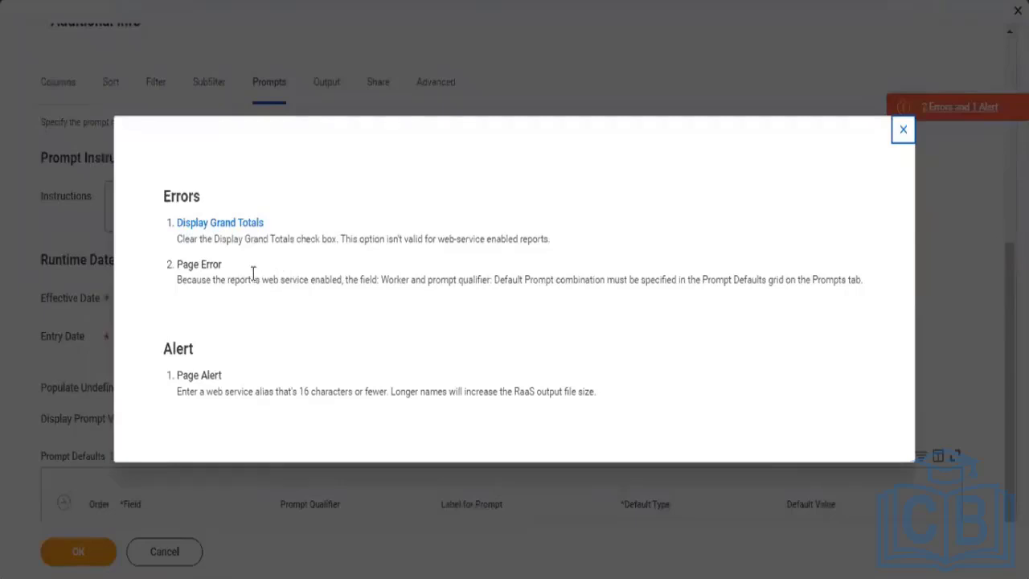
left_click_drag(247, 279, 647, 295)
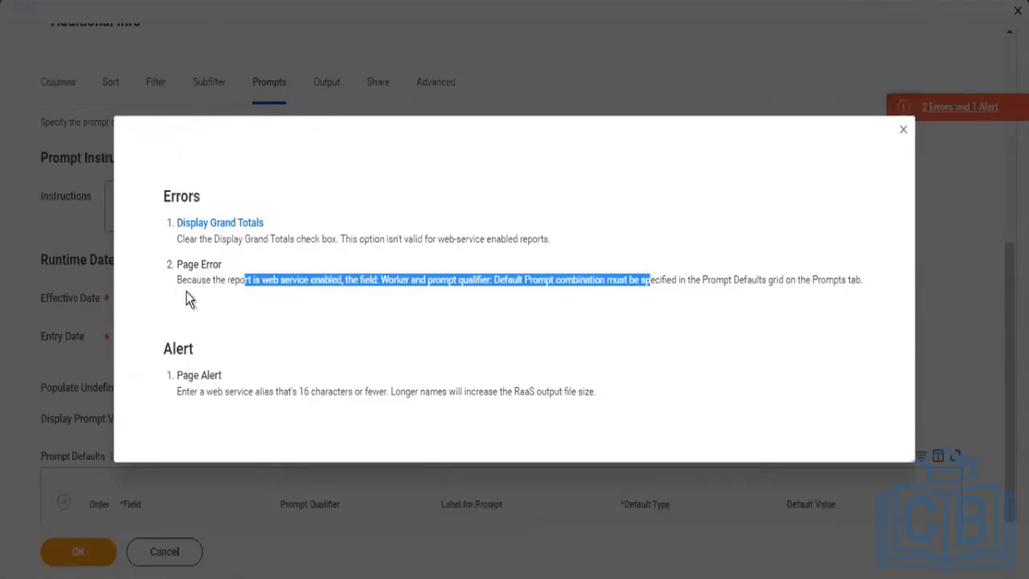
left_click_drag(184, 238, 549, 238)
left_click_drag(317, 234, 386, 238)
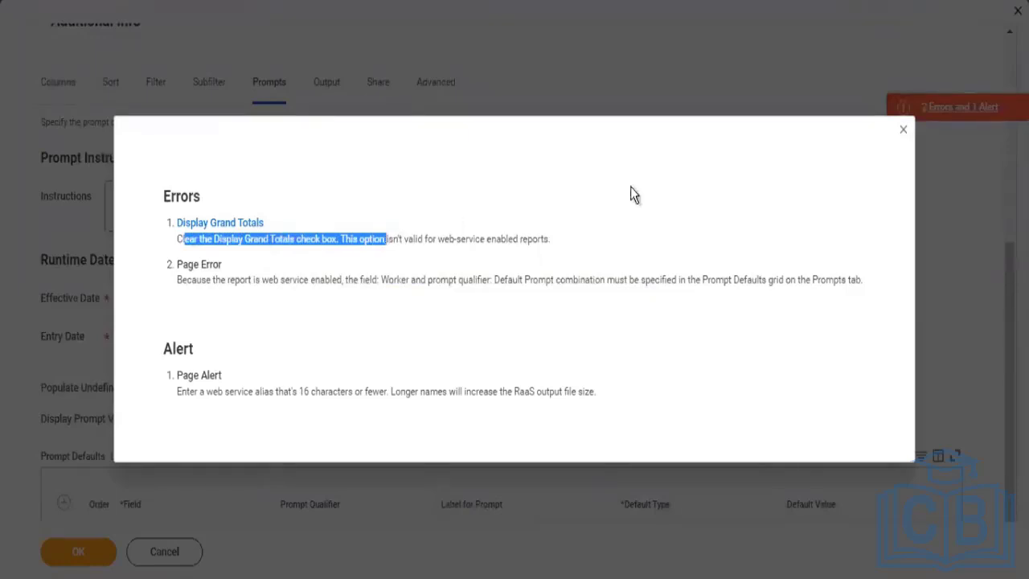
left_click(901, 133)
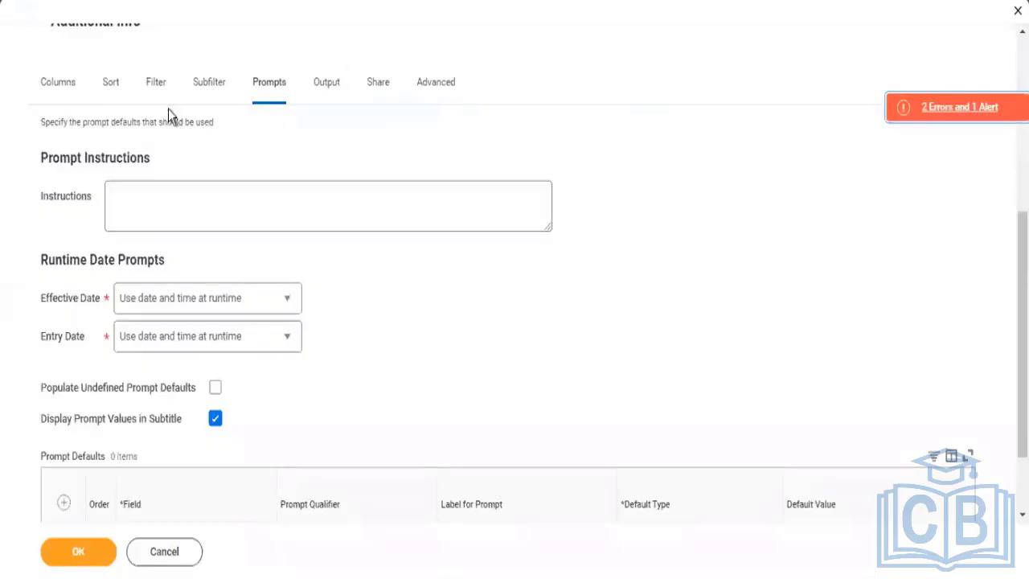
Step: Disable Display Grand Totals in the report's grouping and totaling options
left_click(111, 103)
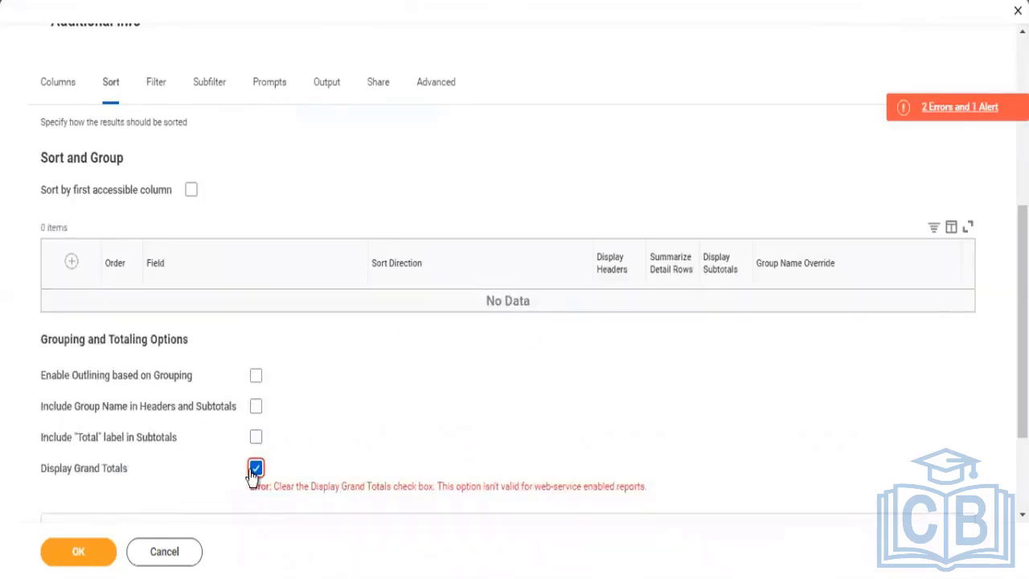
left_click(254, 468)
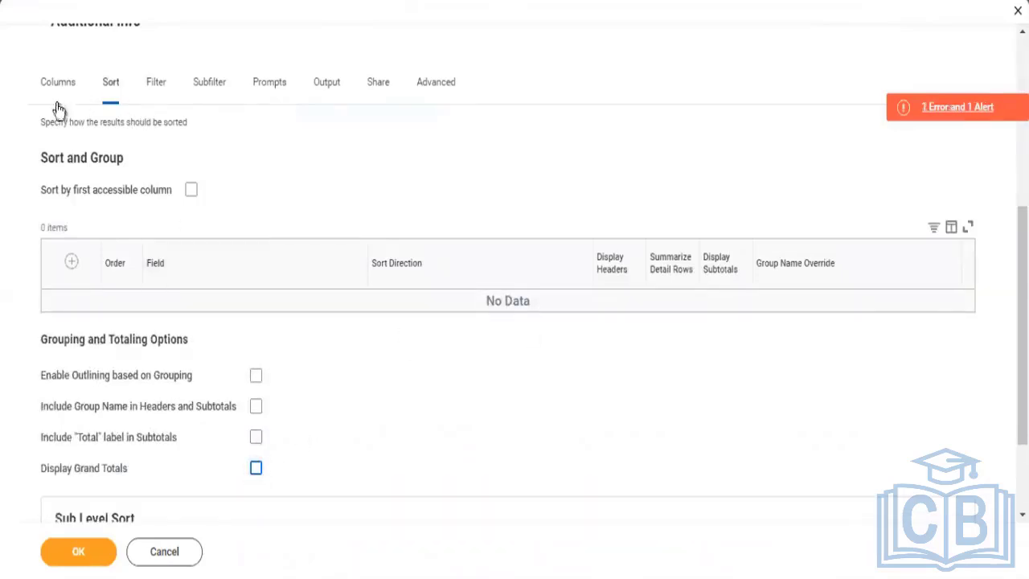
Step: Add a blank prompt default row, populate the report's undefined prompt defaults, and try to save the definition
left_click(266, 86)
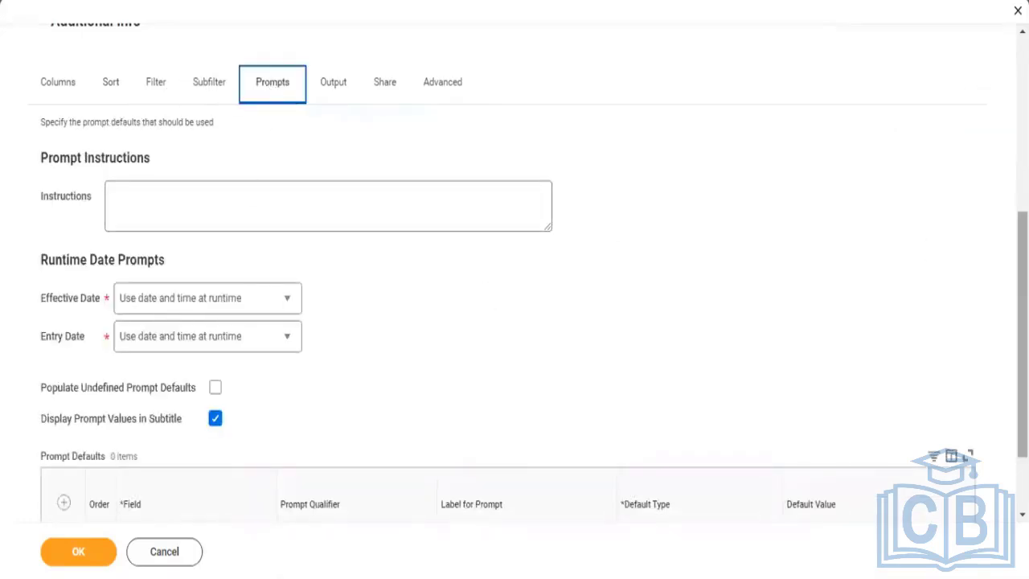
scroll(758, 266, "down", 2)
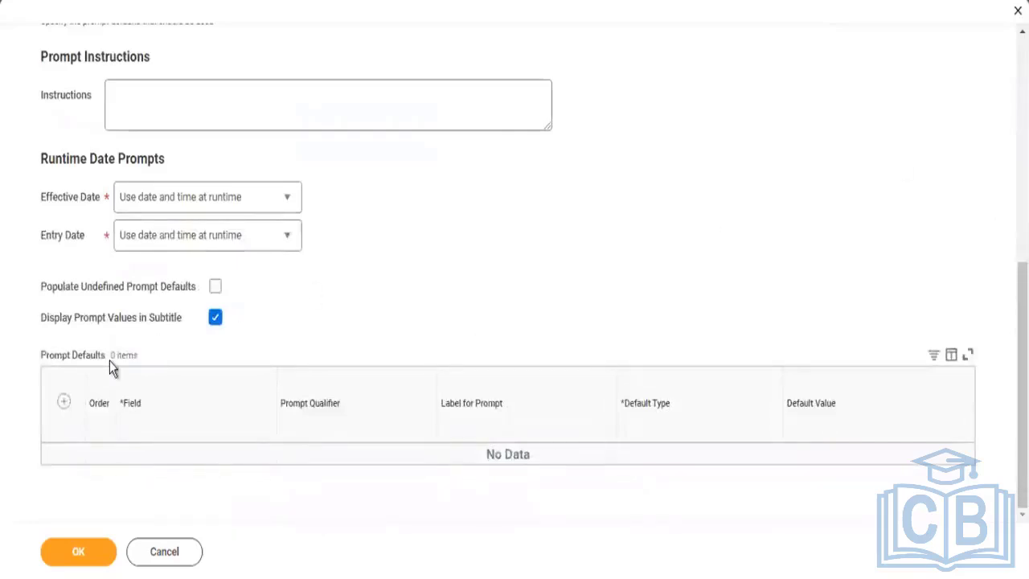
left_click(63, 401)
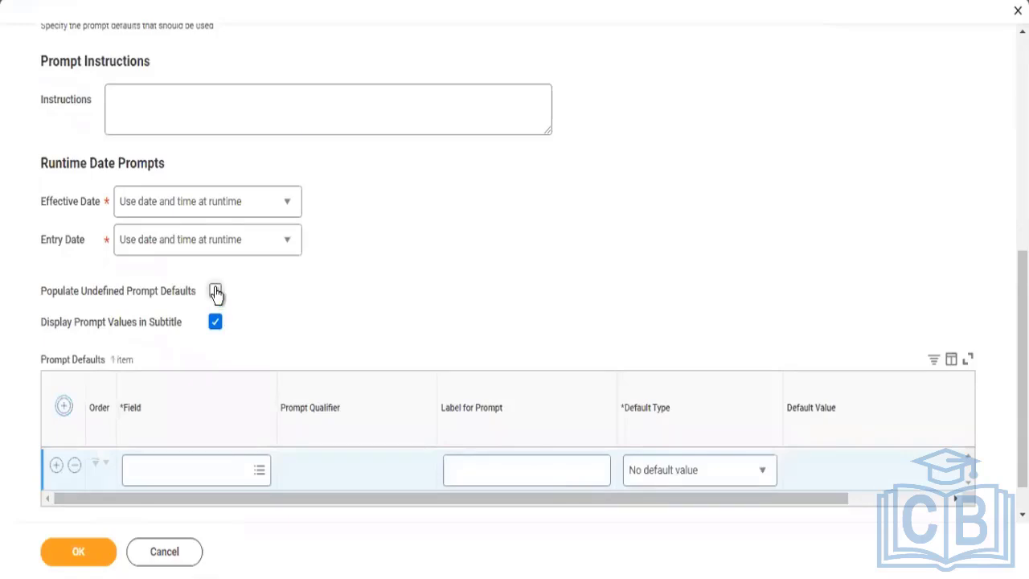
left_click(216, 291)
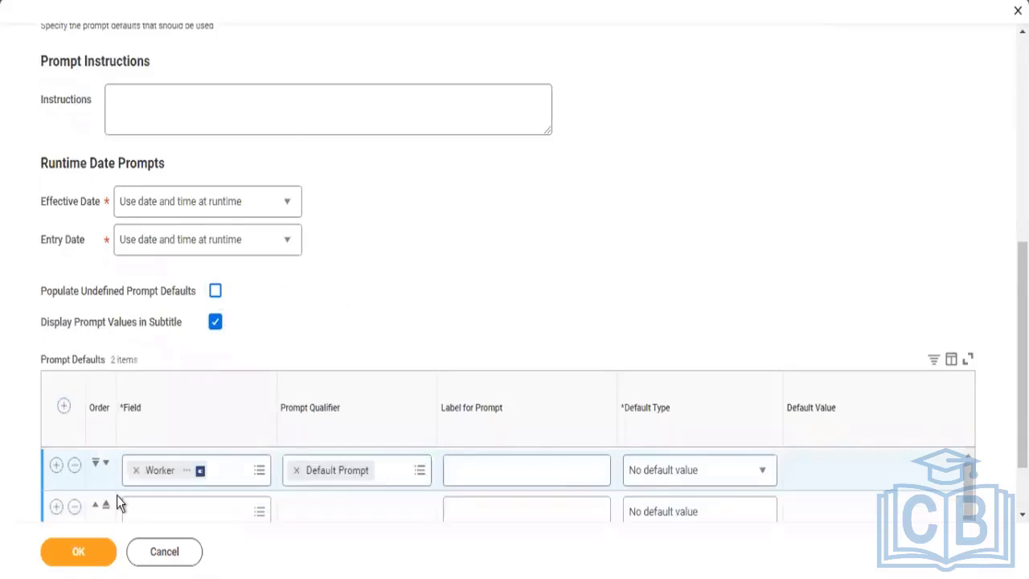
left_click(78, 555)
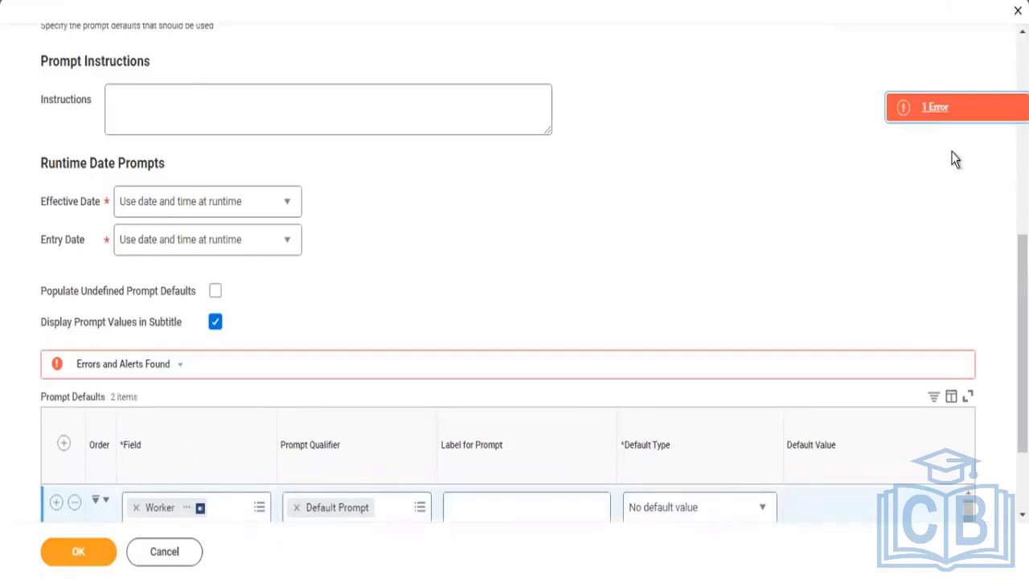
Step: Read the details of the prompt default error and remove the blank second row from the report's prompt defaults
left_click(940, 112)
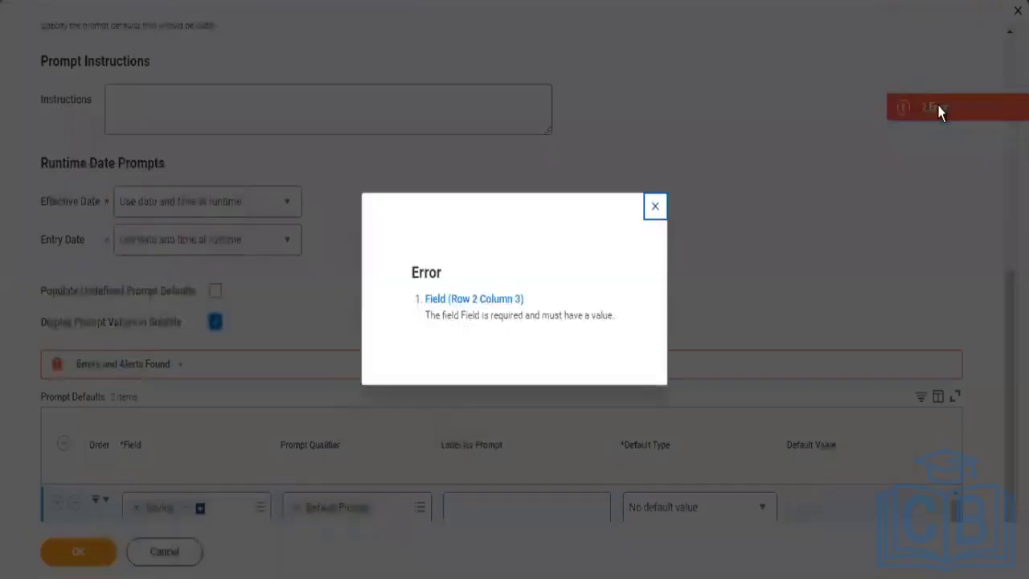
left_click(655, 206)
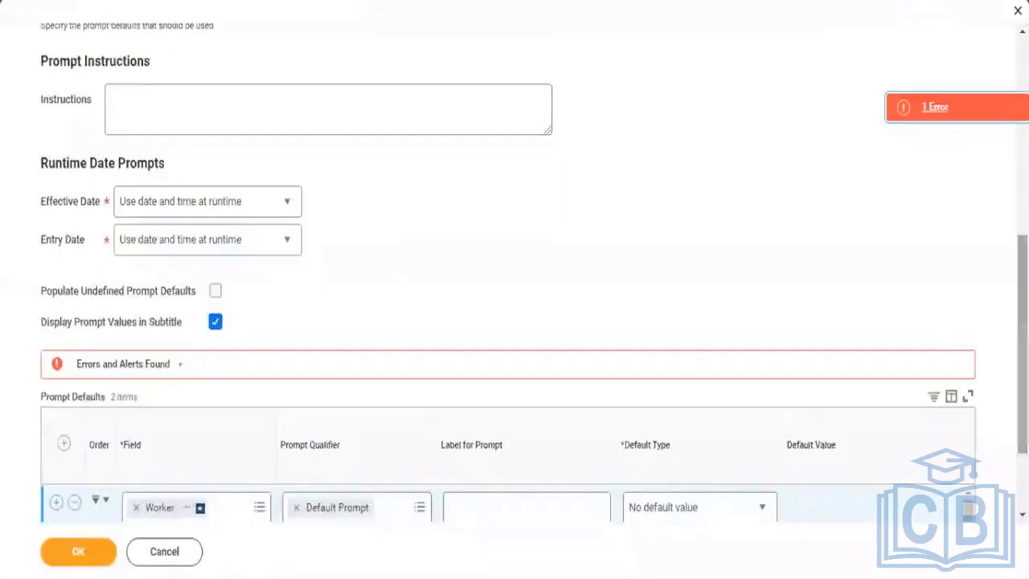
scroll(746, 352, "down", 2)
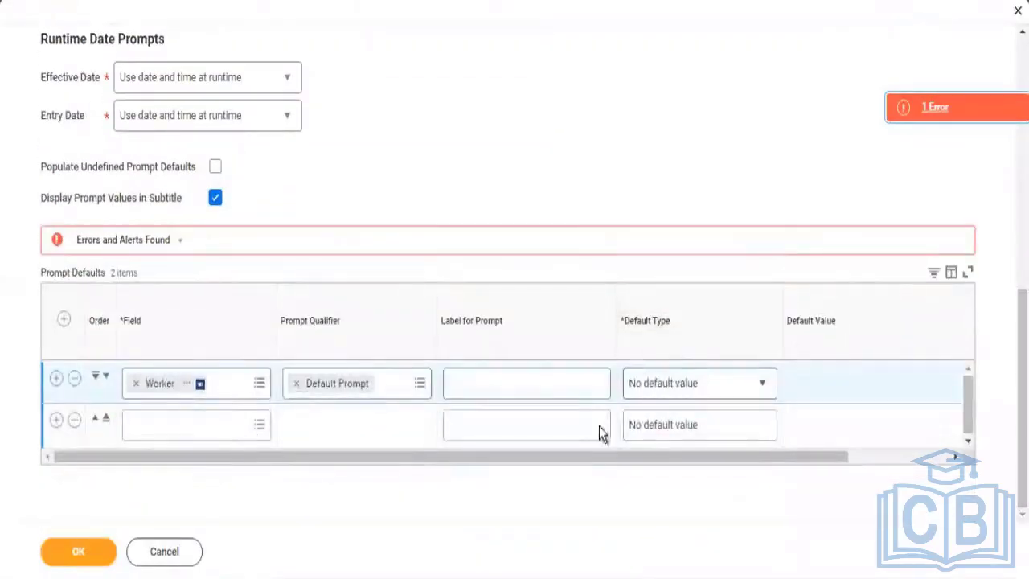
left_click(75, 421)
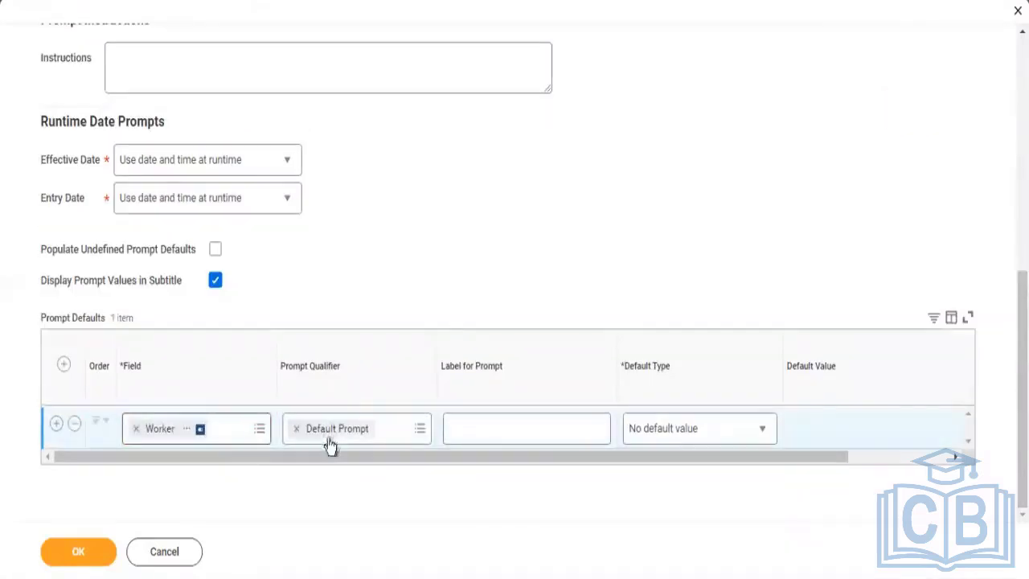
left_click_drag(475, 455, 179, 481)
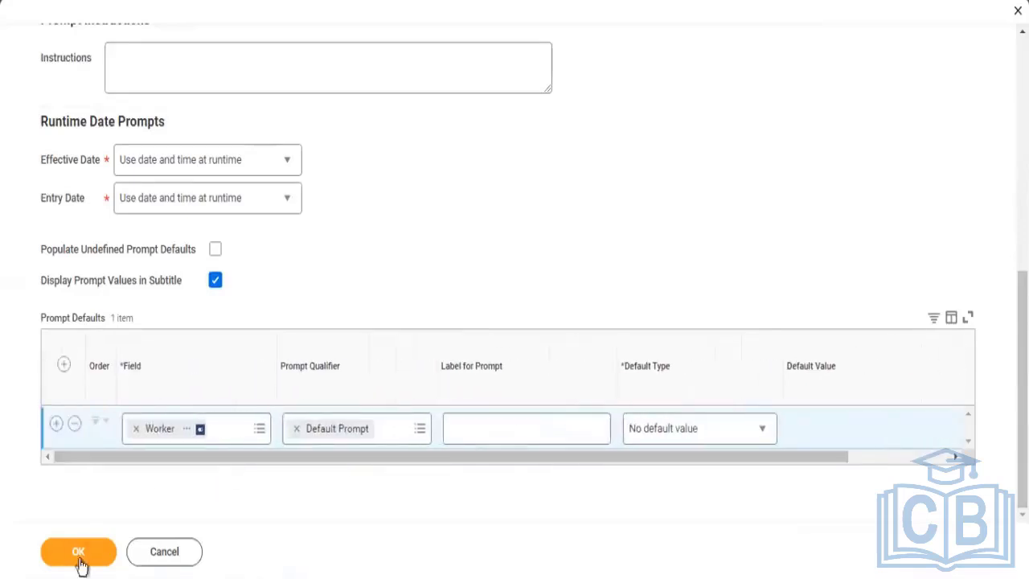
Step: Try to save the report definition and read the details of the page error
left_click(74, 554)
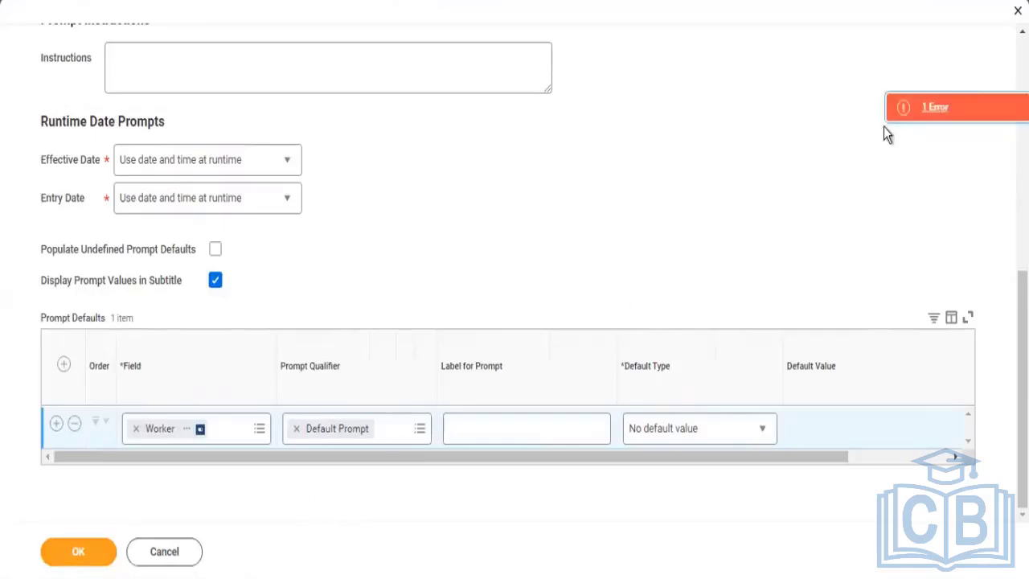
left_click(943, 103)
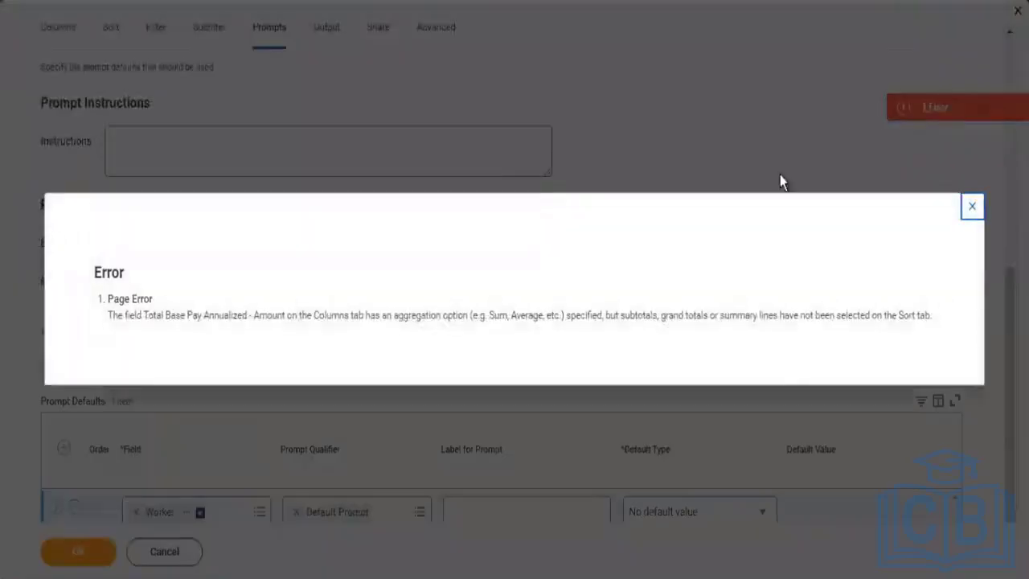
left_click(974, 210)
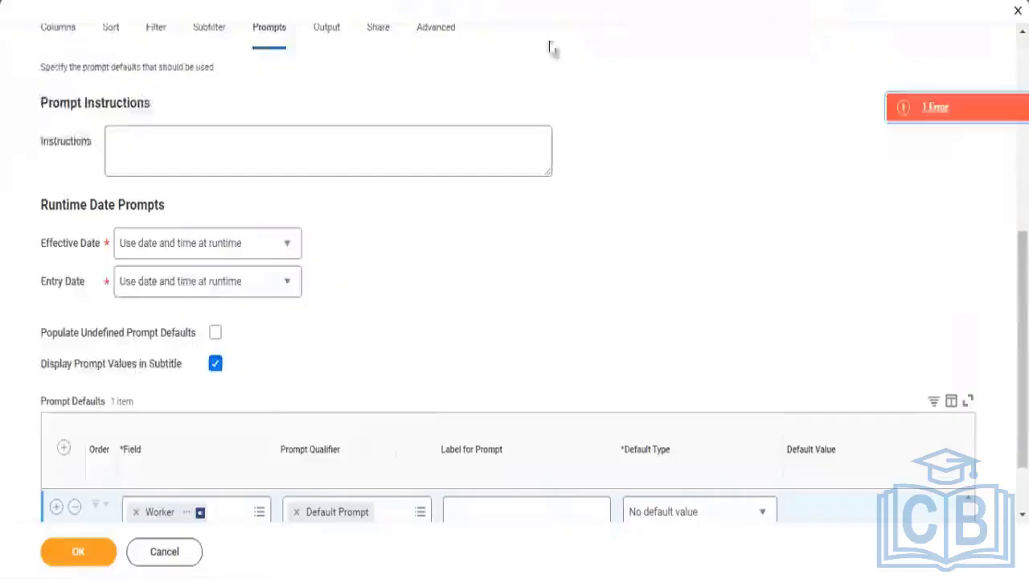
Step: Remove the Sum option from the Total Base Pay Annualized - Amount column and save the report definition
left_click(59, 27)
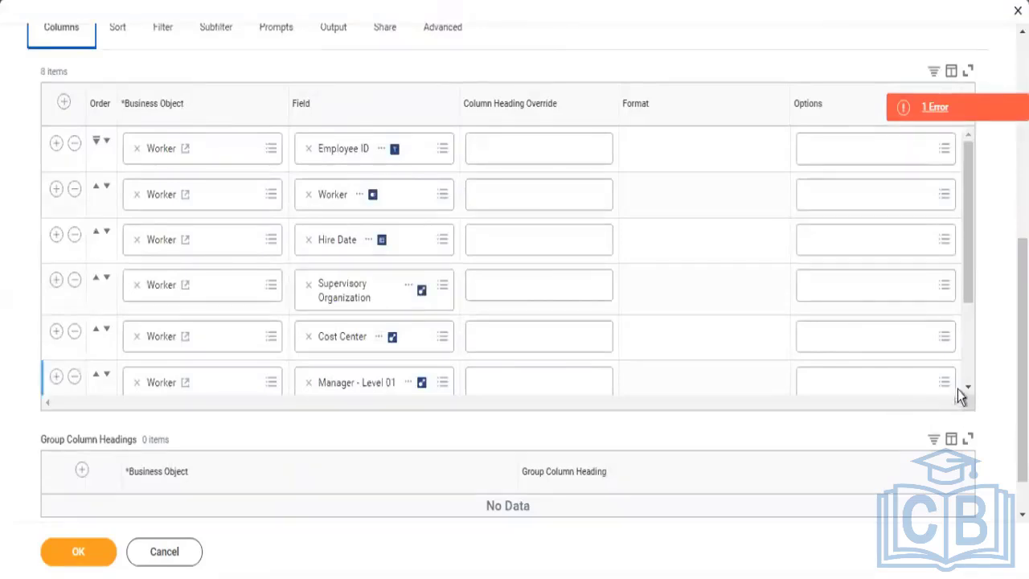
scroll(967, 371, "down", 3)
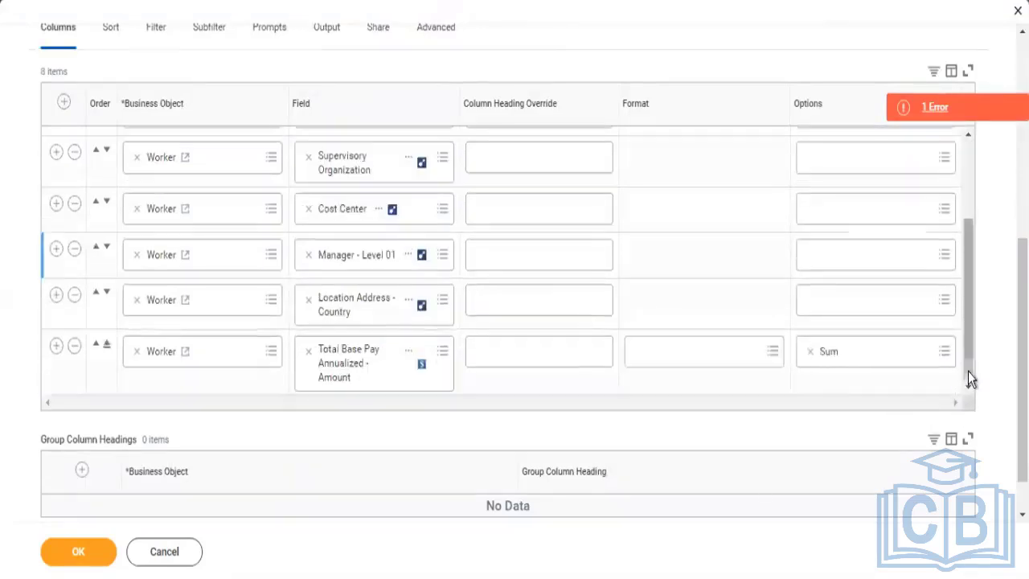
left_click(808, 351)
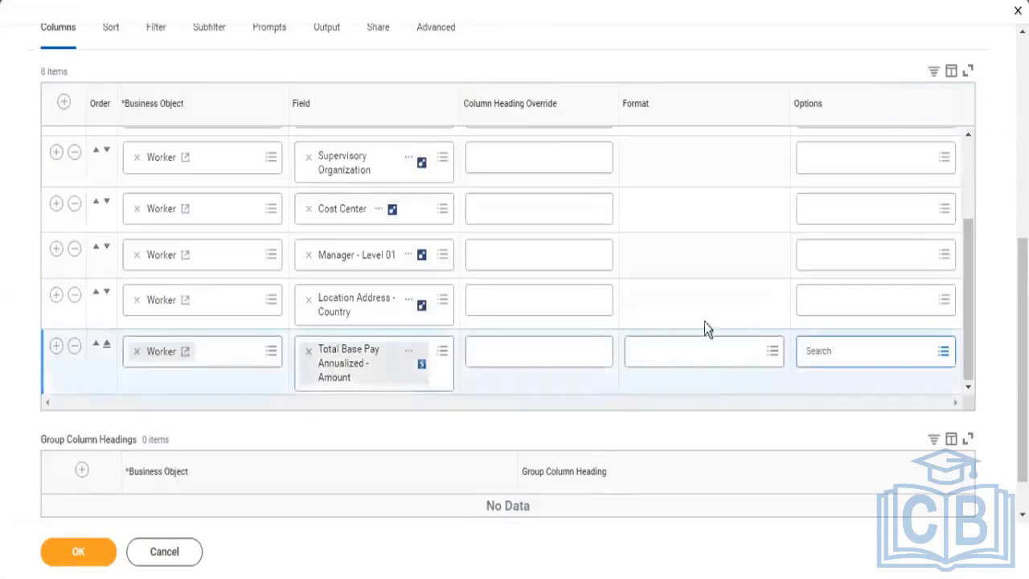
left_click(84, 554)
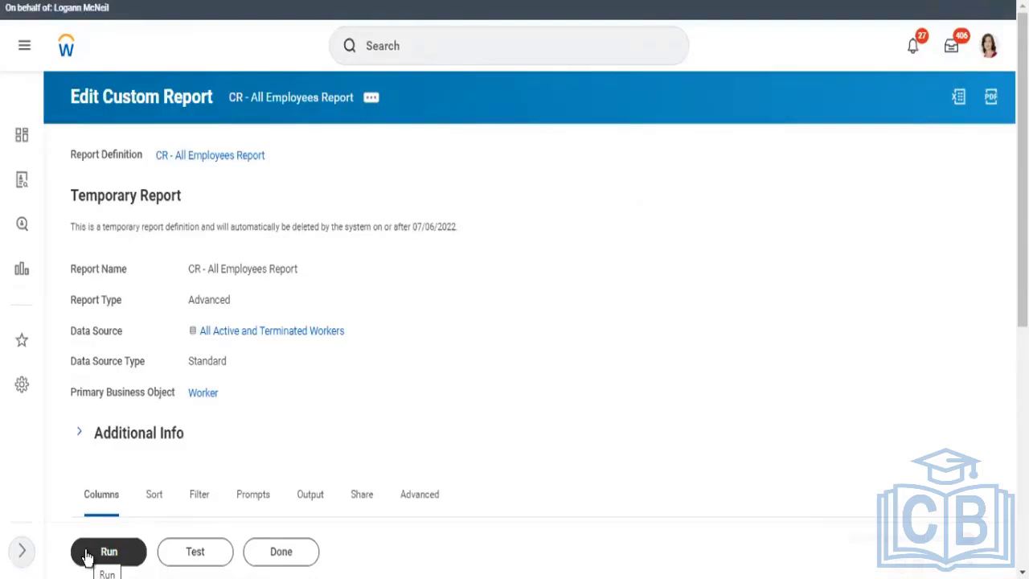
Step: Run the report to examine its Worker prompt, and close the prompt without selecting a worker
left_click(87, 555)
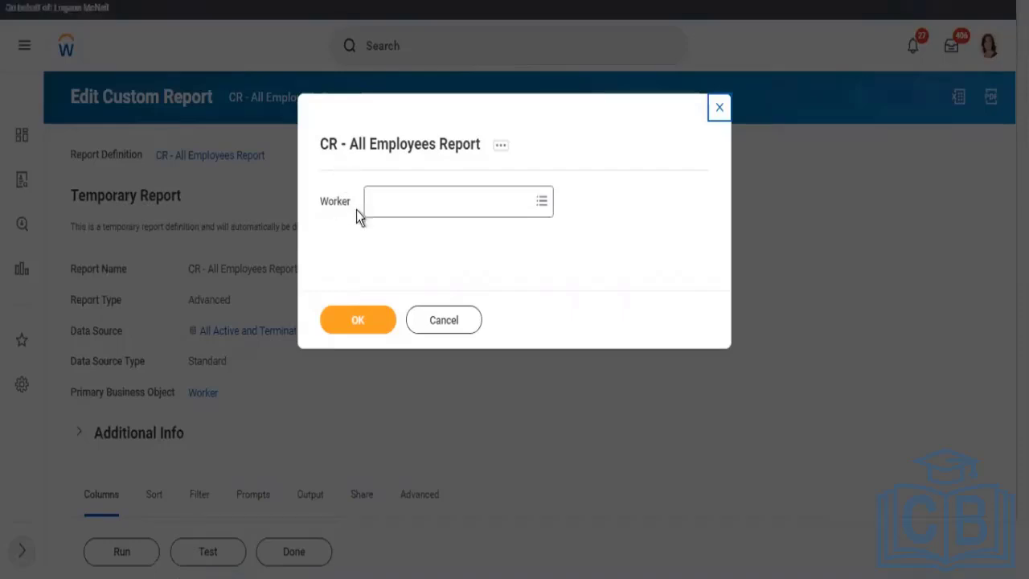
left_click(397, 205)
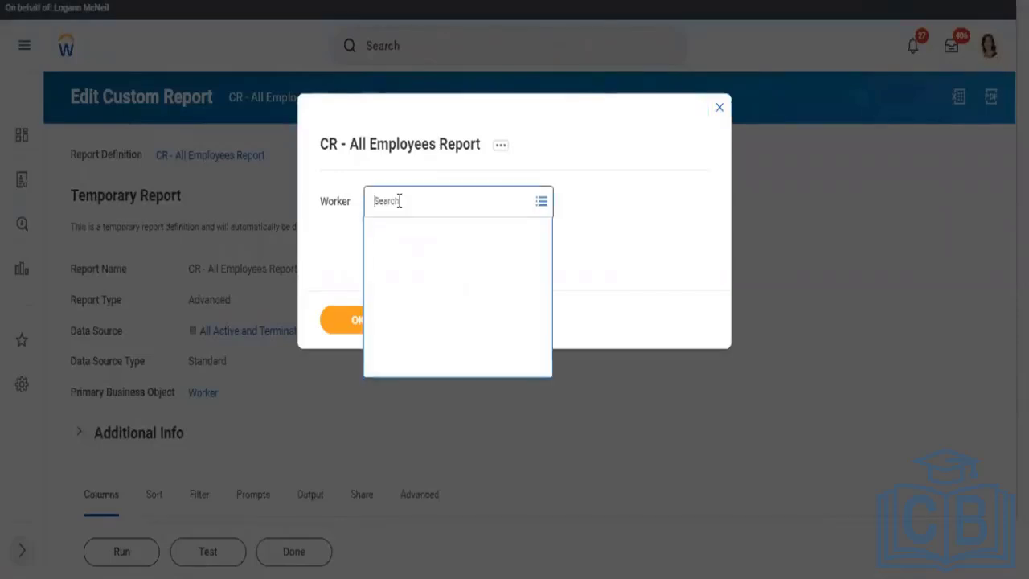
left_click(331, 266)
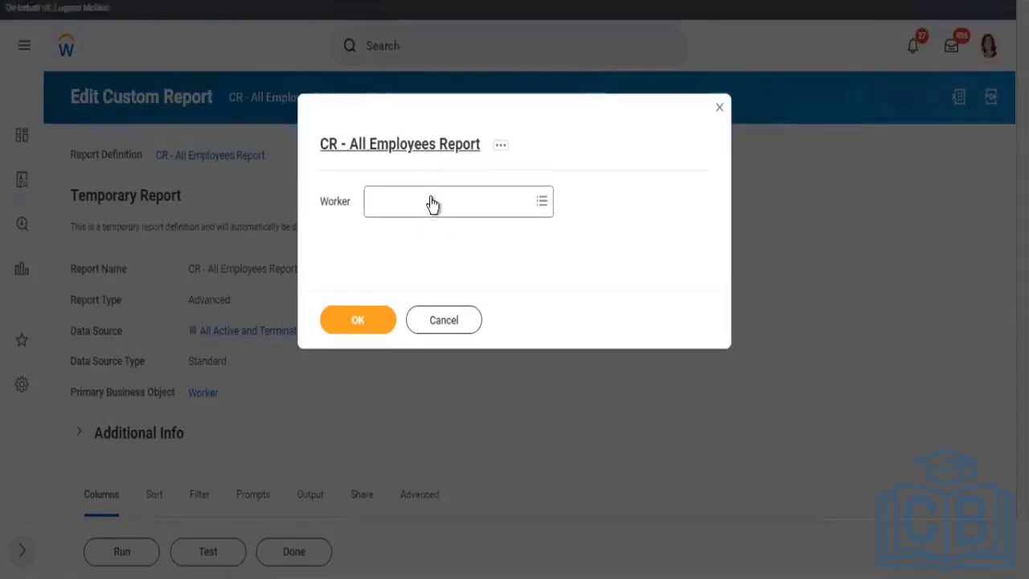
key("Escape")
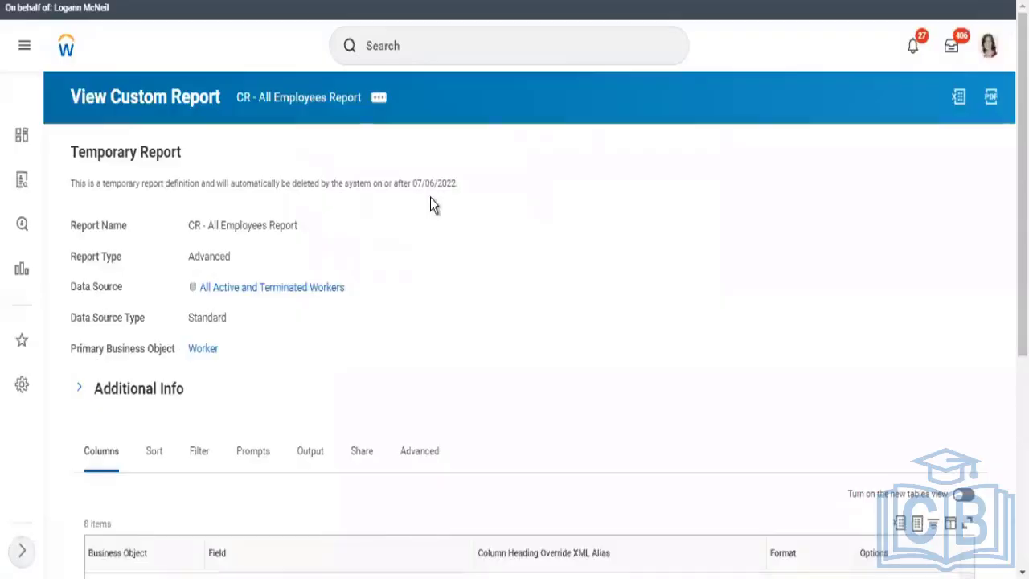
Step: Reopen the CR - All Employees Report definition for editing and view all settings of its Worker prompt default
left_click(380, 111)
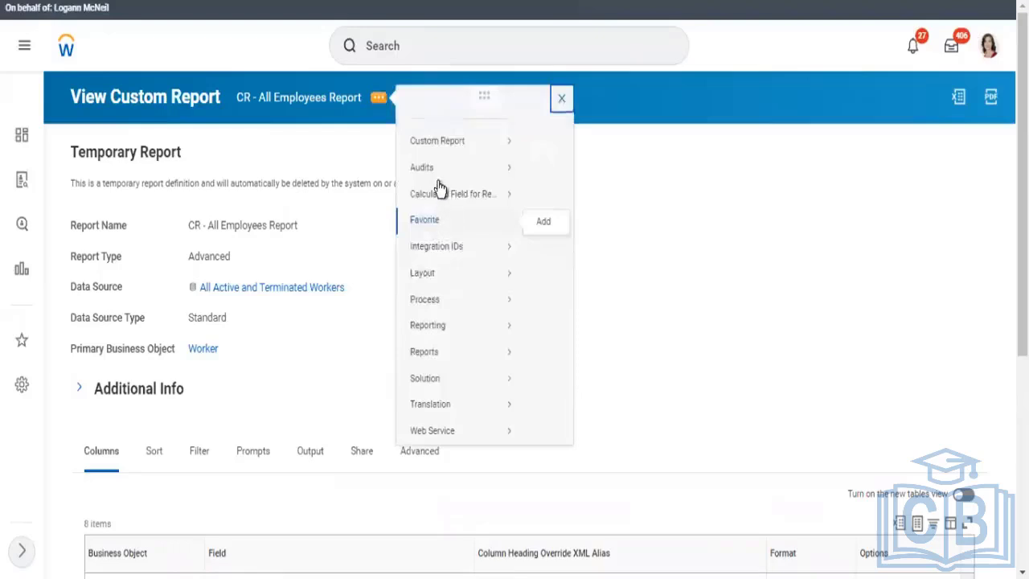
mouse_move(435, 163)
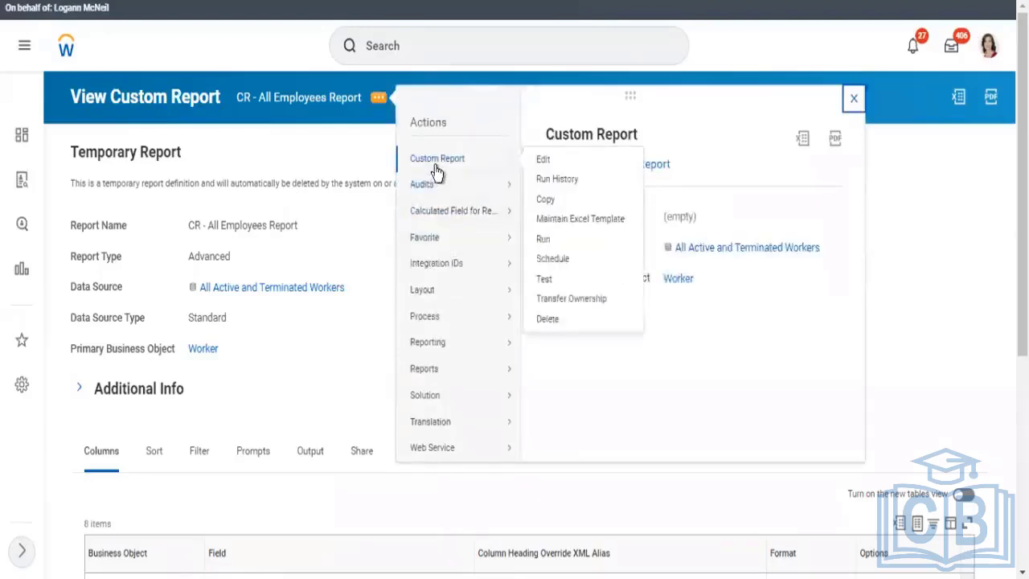
left_click(544, 163)
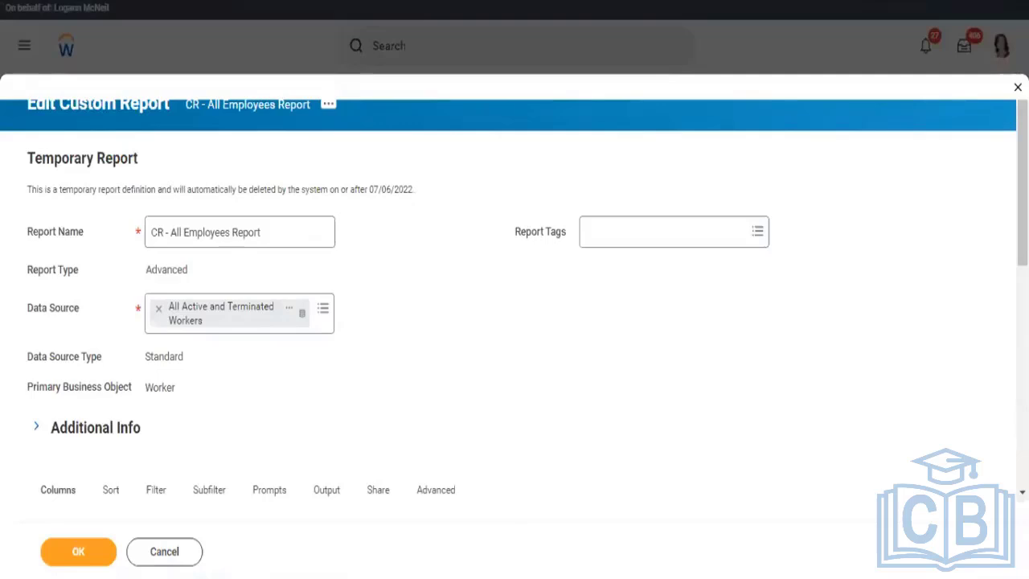
left_click(270, 490)
scroll(798, 264, "down", 5)
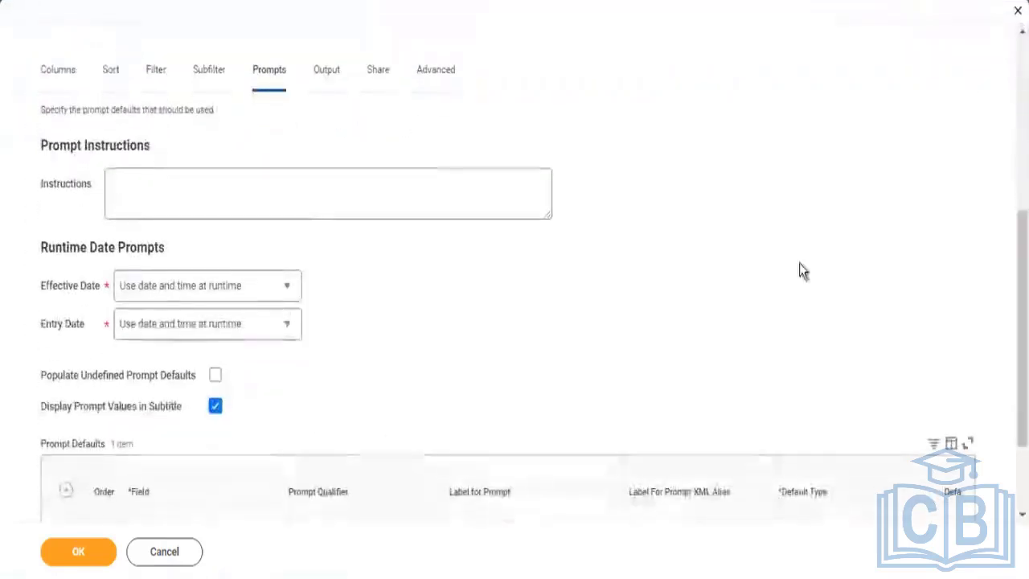
scroll(946, 394, "down", 2)
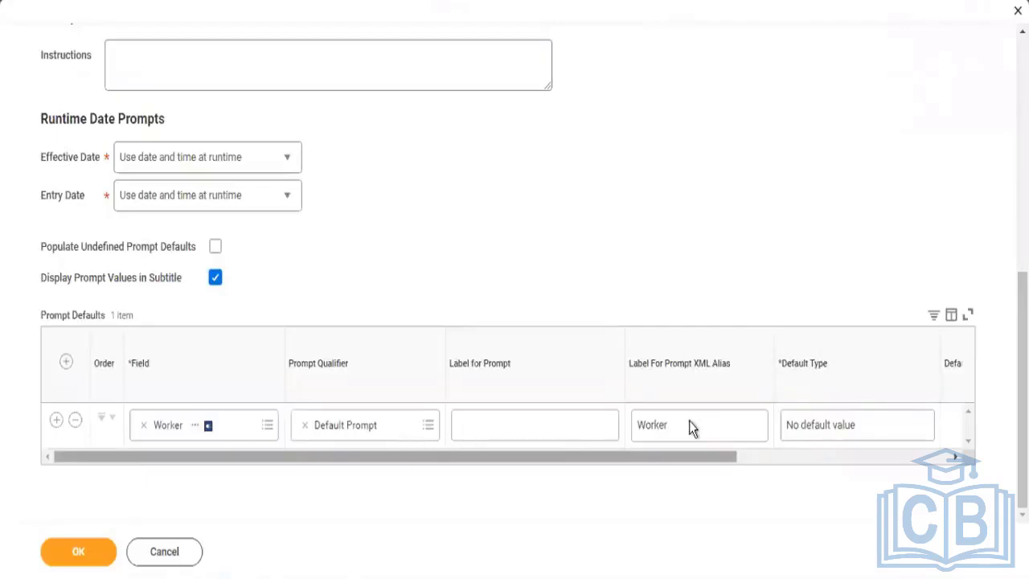
left_click(801, 433)
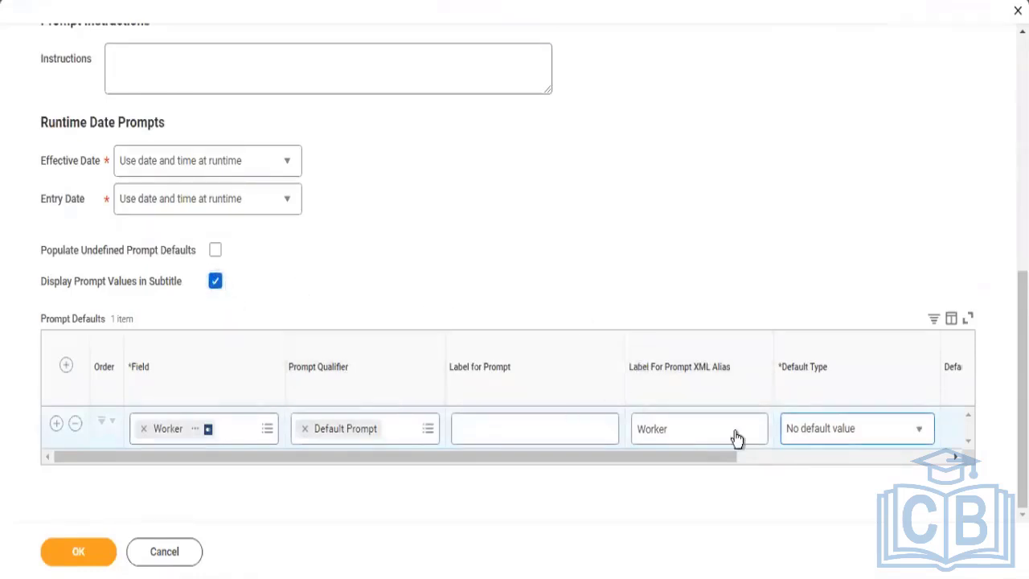
left_click(775, 457)
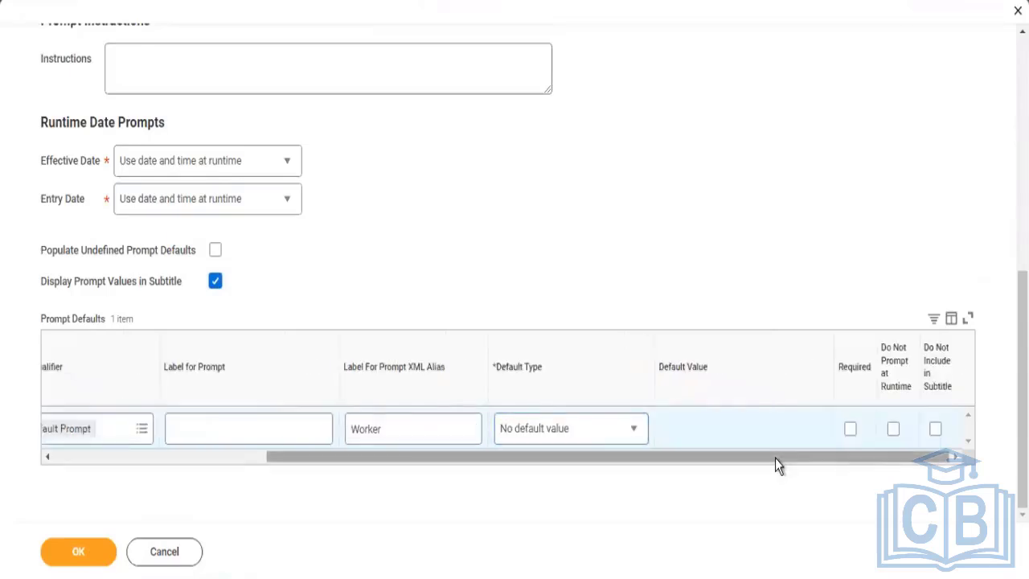
Step: Make the Worker prompt required, toggling its Do Not Include in Subtitle option on and back off
left_click(936, 431)
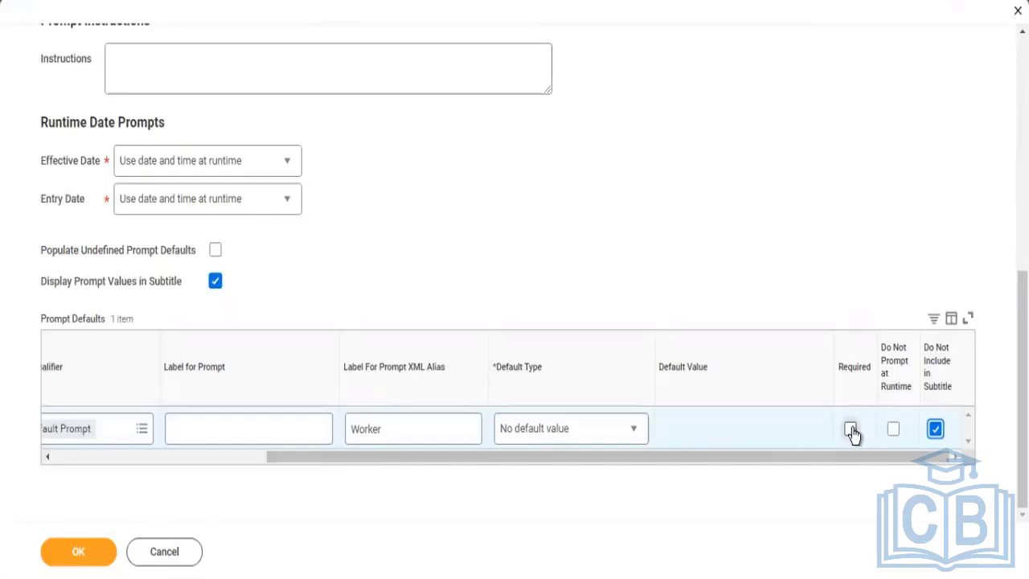
left_click(851, 430)
left_click(934, 431)
left_click(208, 458)
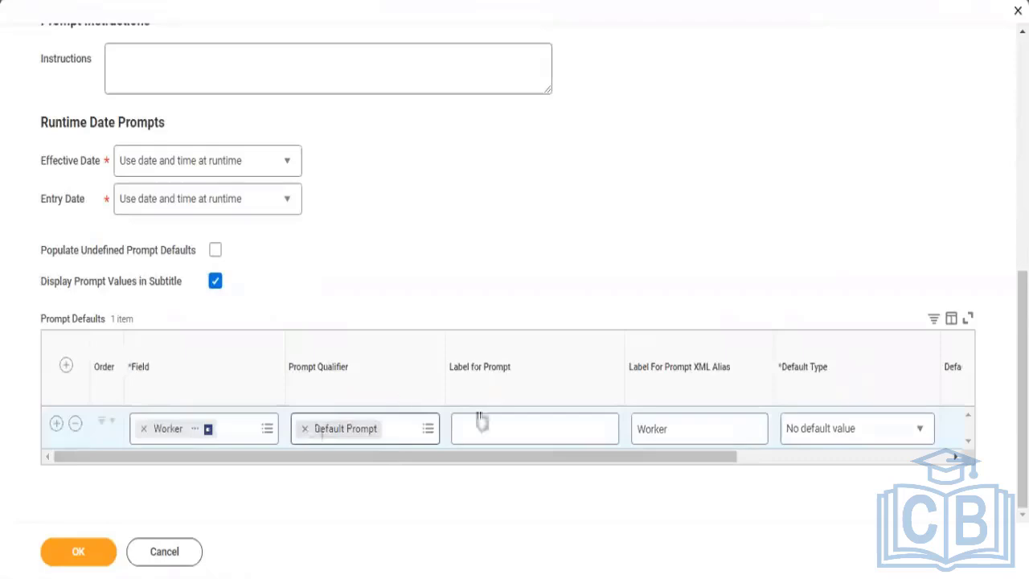
left_click(797, 456)
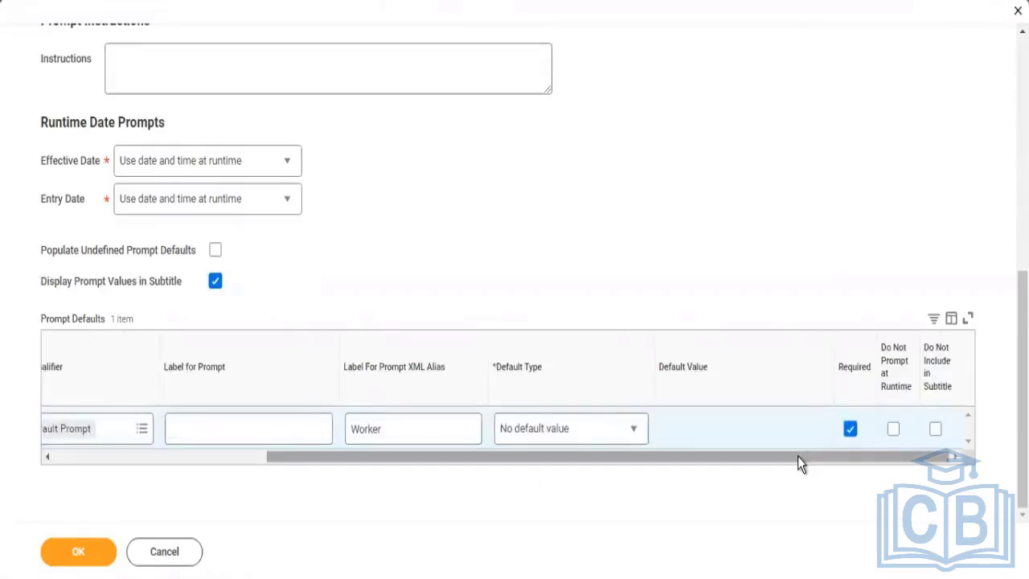
Step: Try disabling Display Prompt Values in Subtitle and enabling Do Not Include in Subtitle for Worker, and restore both options
left_click(216, 282)
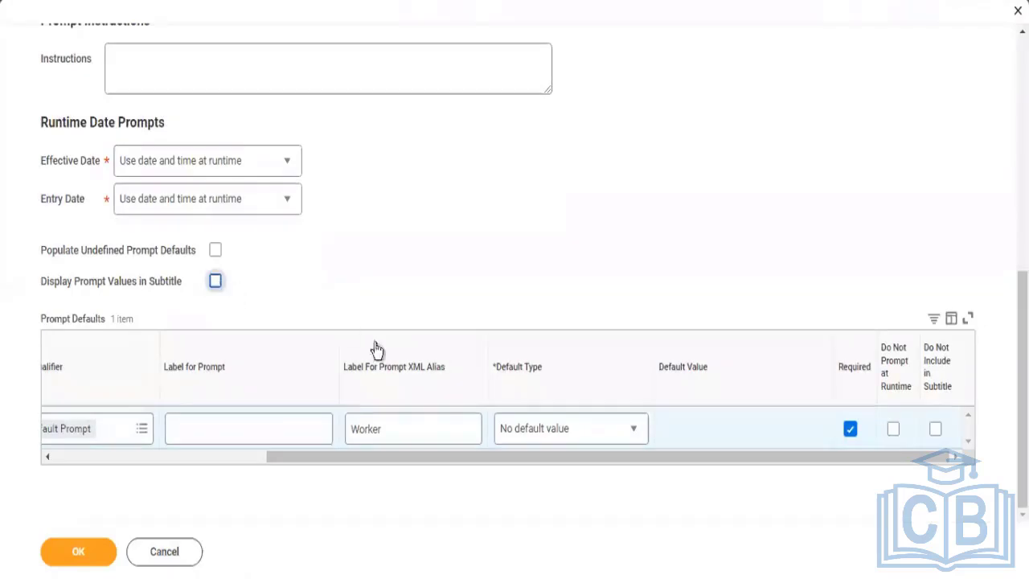
left_click(936, 434)
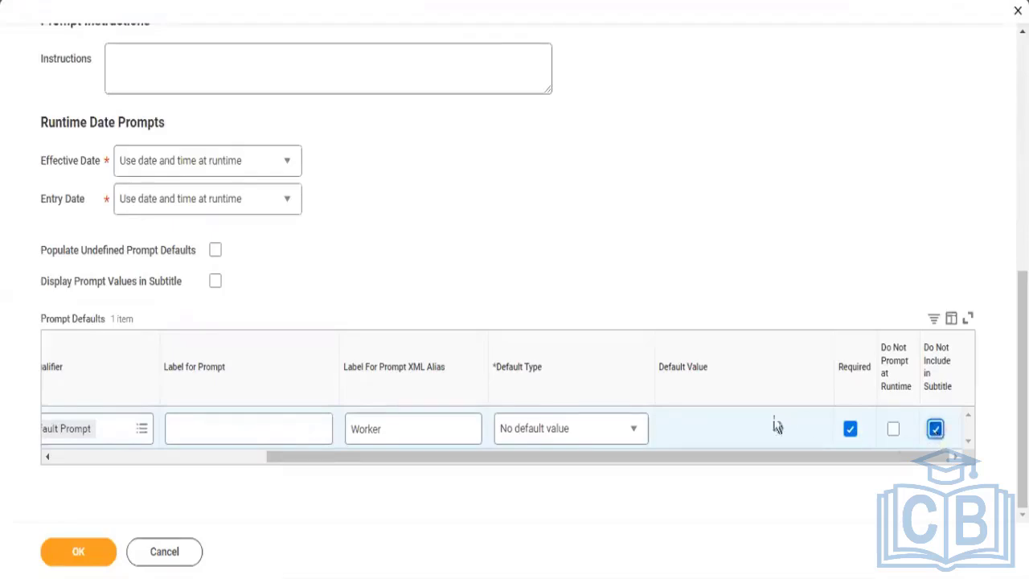
left_click(214, 286)
left_click(935, 431)
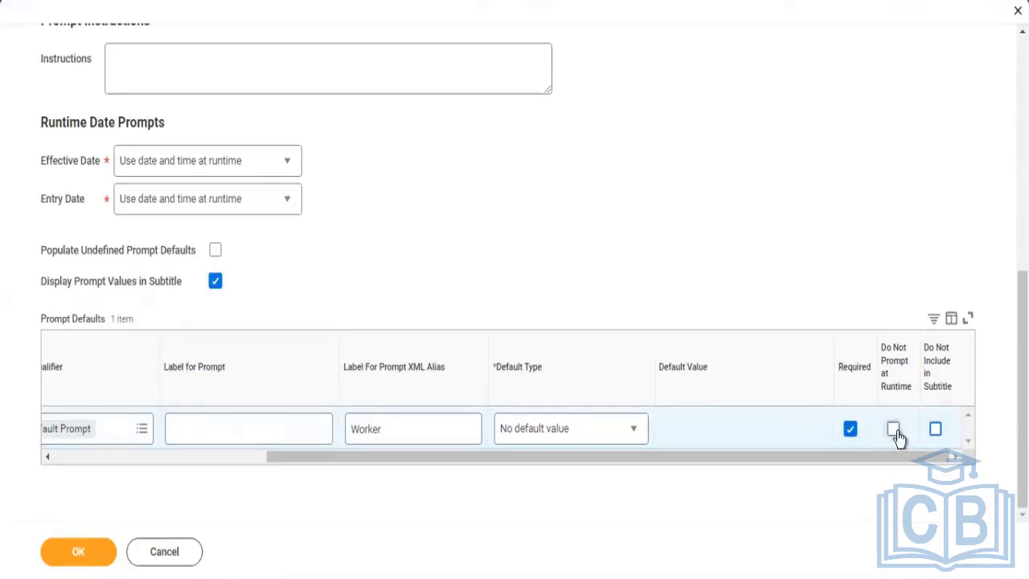
Step: Enable Do Not Prompt at Runtime for the Worker prompt, try to save the definition, and read the error details
left_click(895, 432)
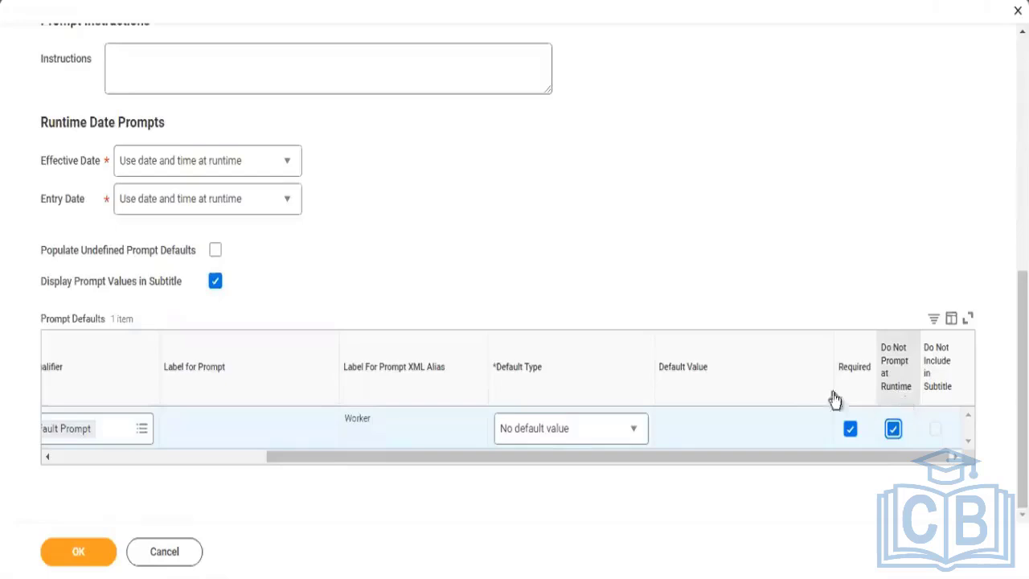
left_click(77, 553)
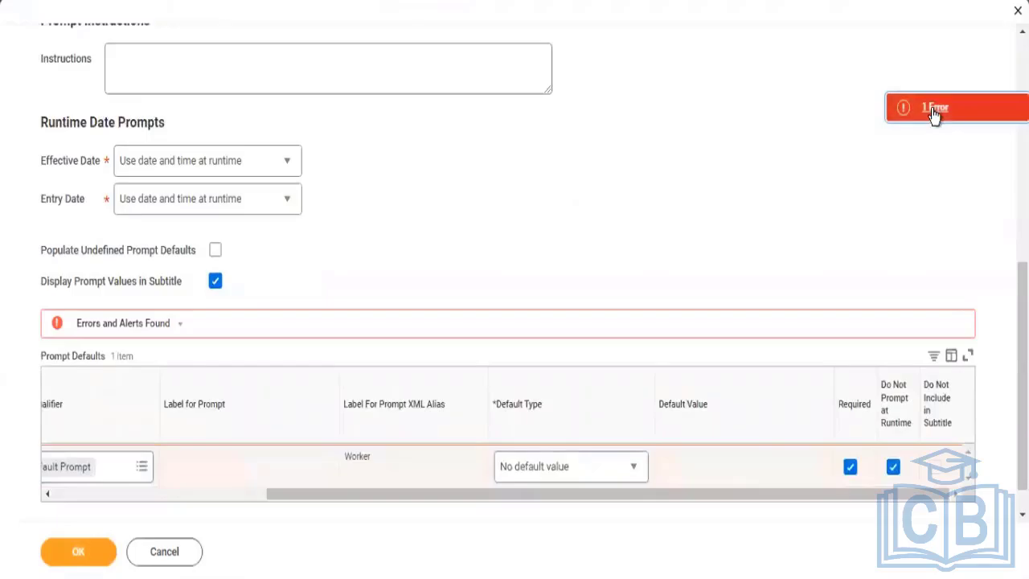
left_click(932, 109)
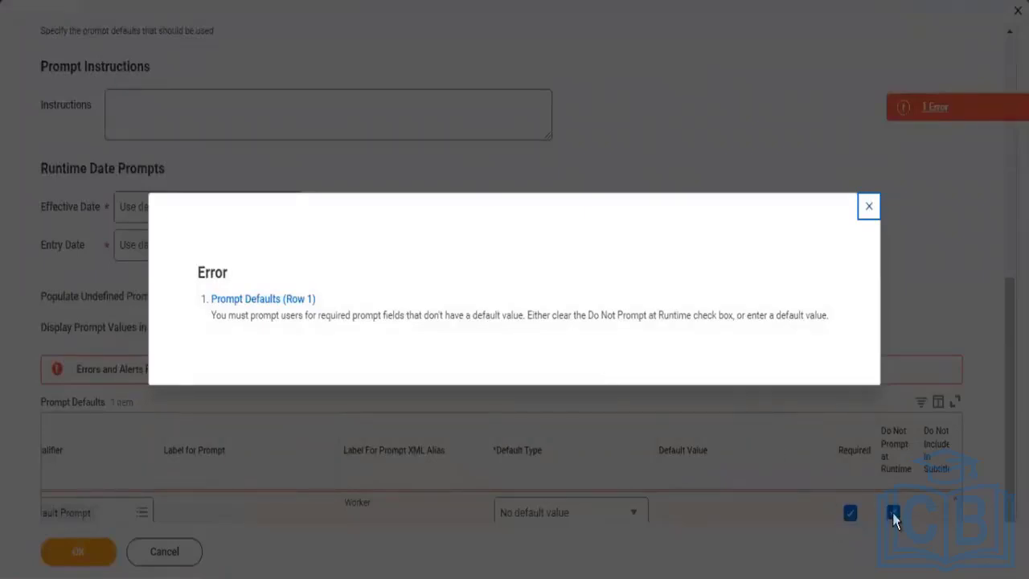
left_click(869, 208)
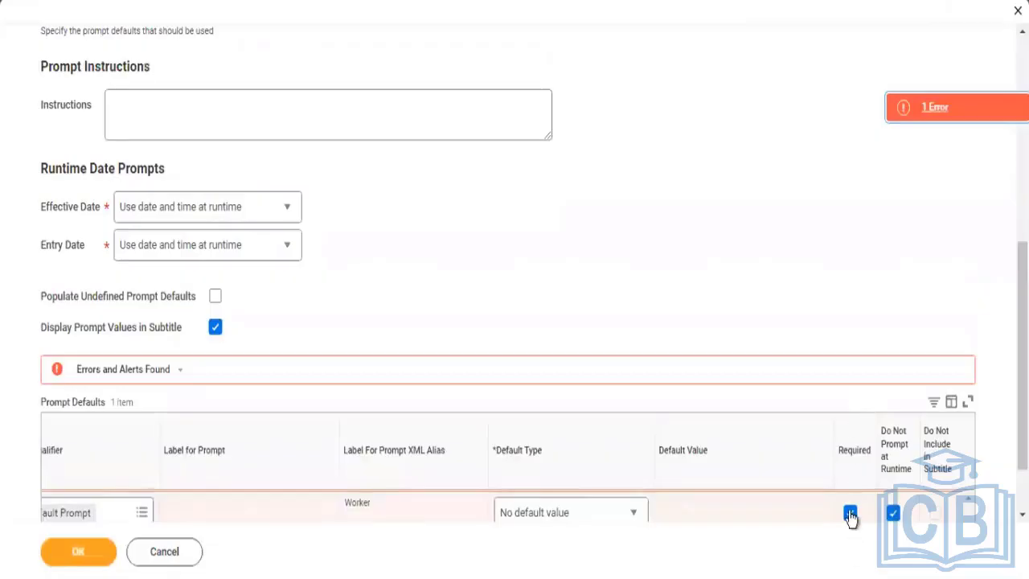
Step: Clear the Required option for the Worker prompt default
left_click(849, 514)
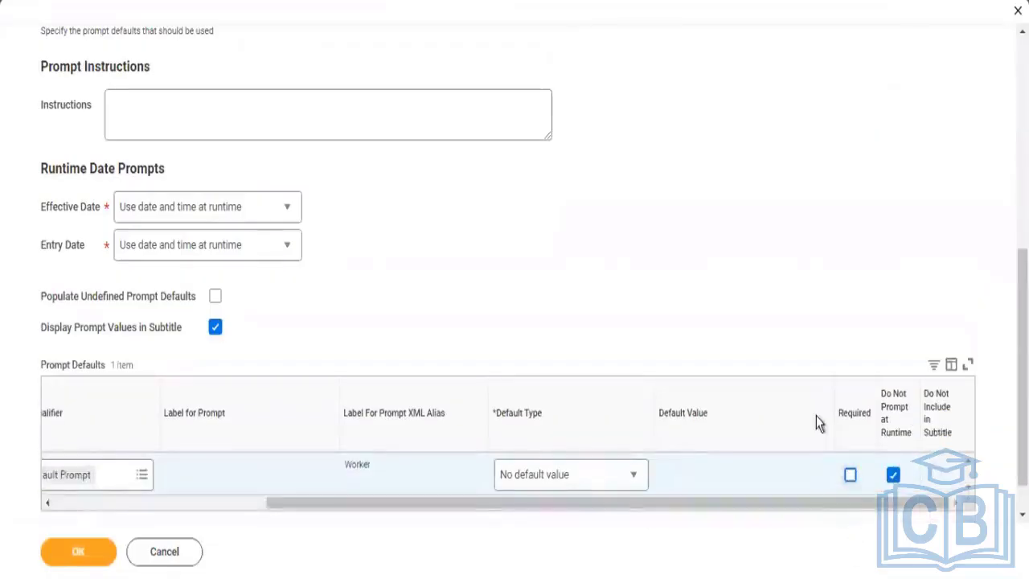
left_click(193, 500)
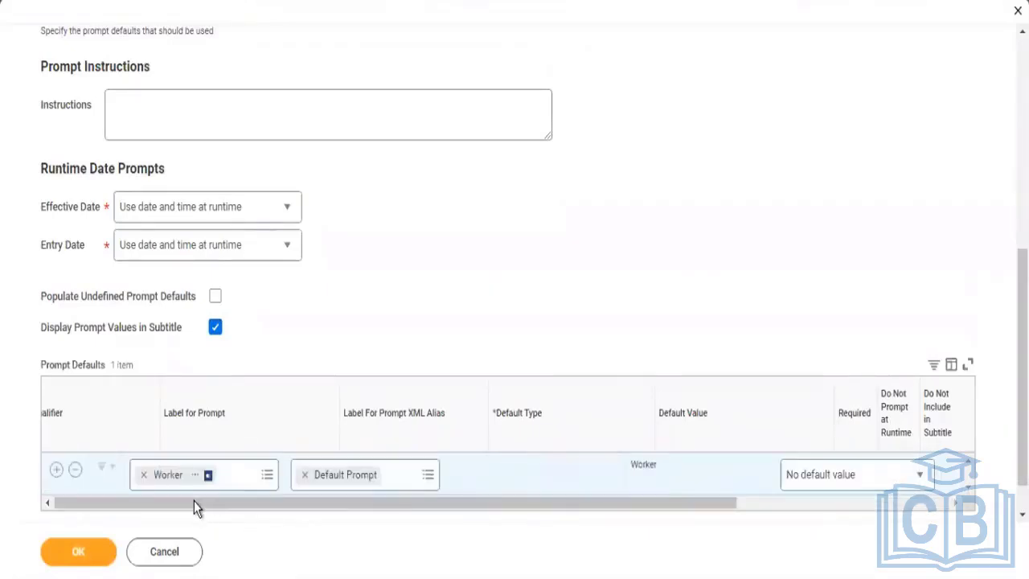
Step: Save the report definition and run the CR - All Employees Report
left_click(81, 551)
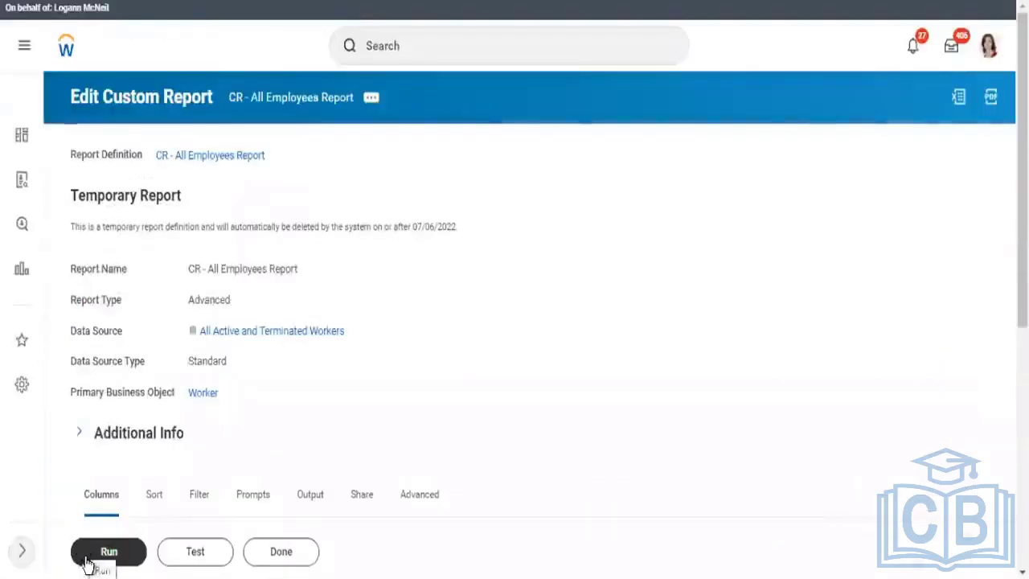
left_click(86, 558)
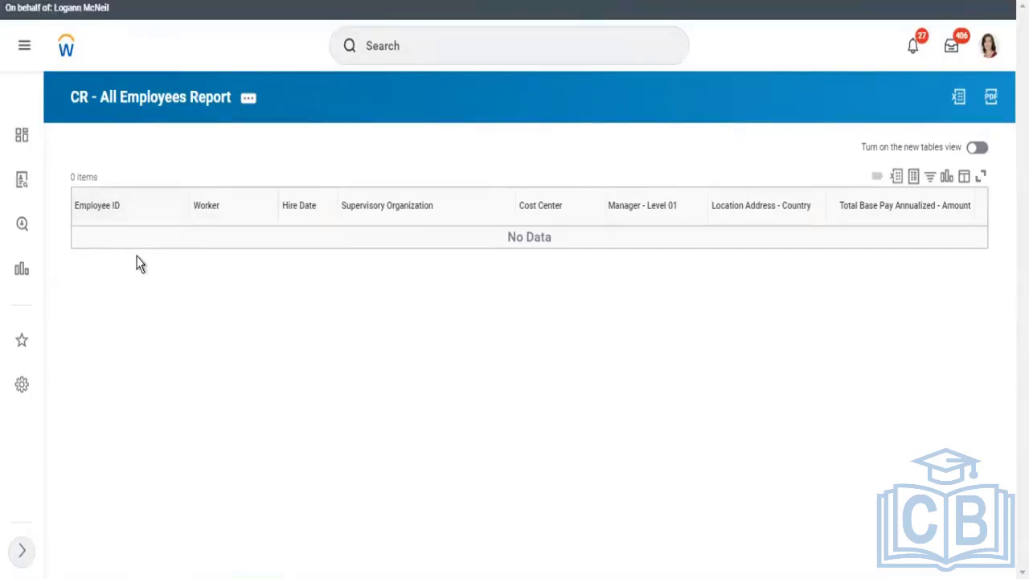
Step: Reopen the CR - All Employees Report definition for editing and bring up its prompt defaults
left_click(248, 103)
mouse_move(296, 180)
mouse_move(381, 161)
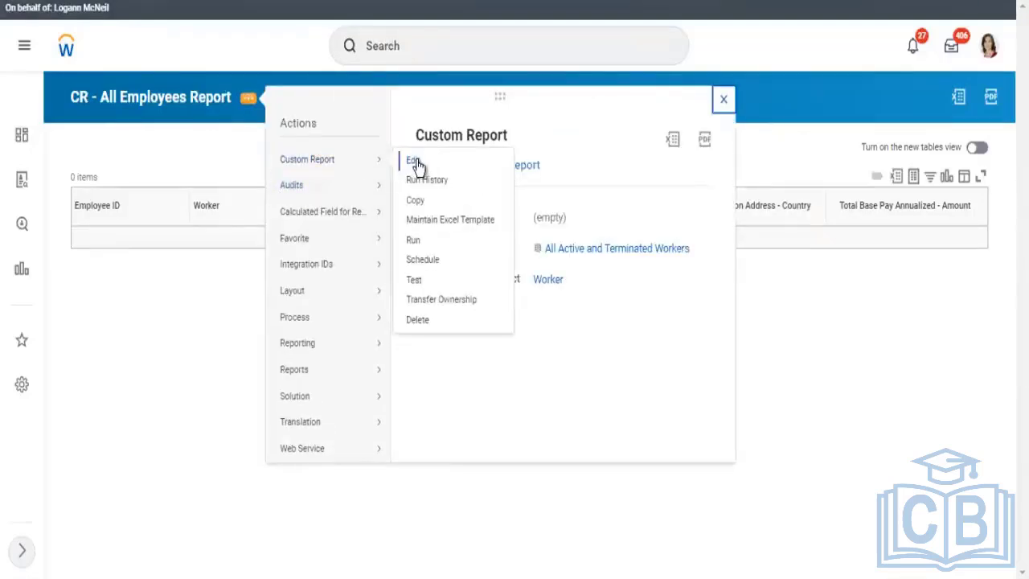
left_click(413, 161)
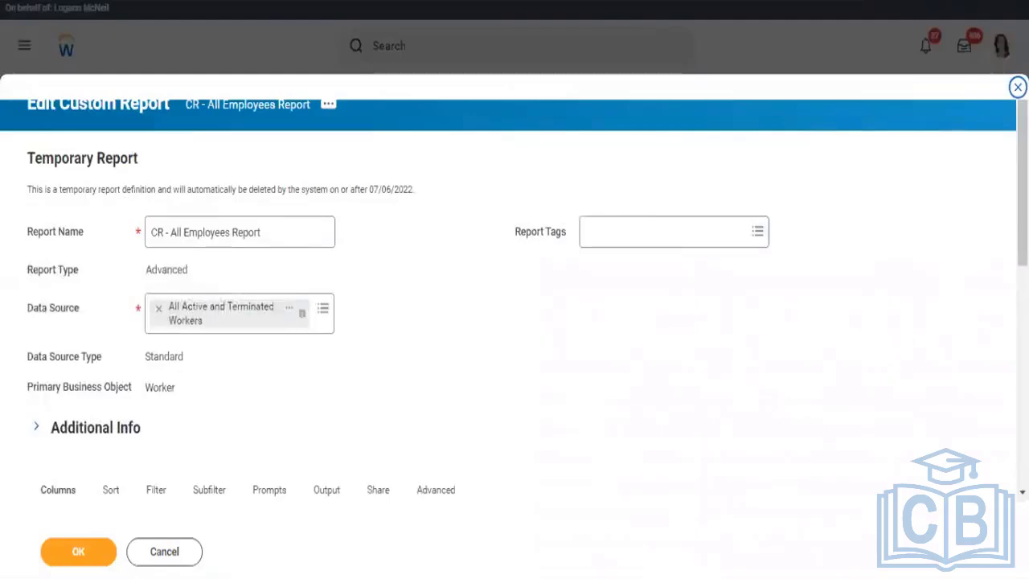
scroll(1000, 332, "down", 6)
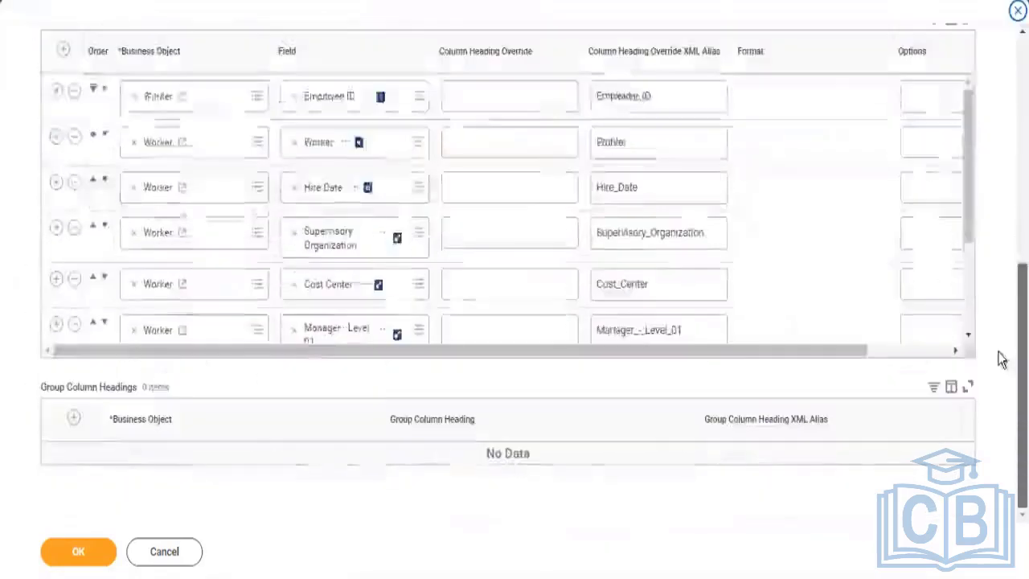
scroll(1003, 322, "up", 2)
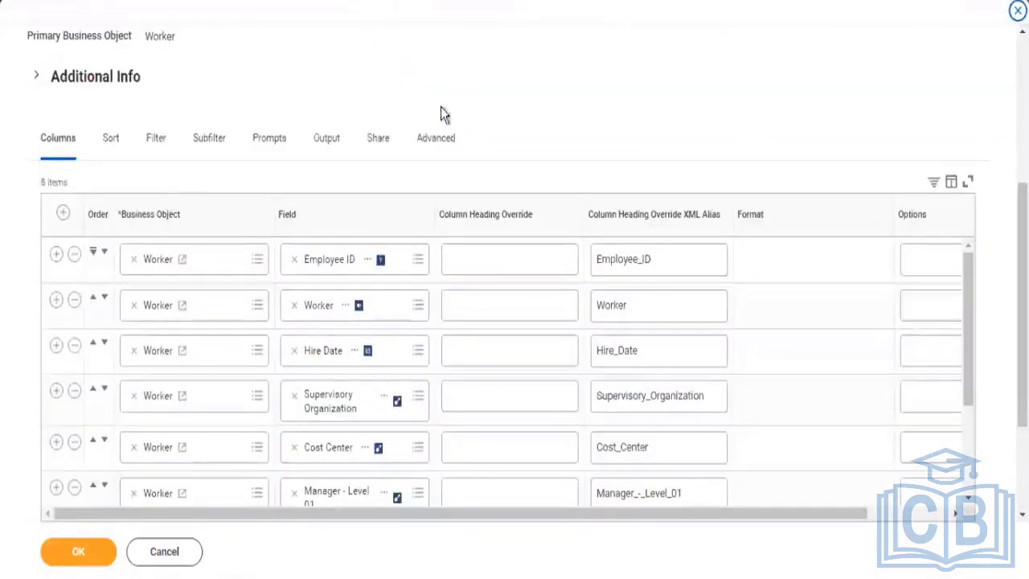
left_click(264, 142)
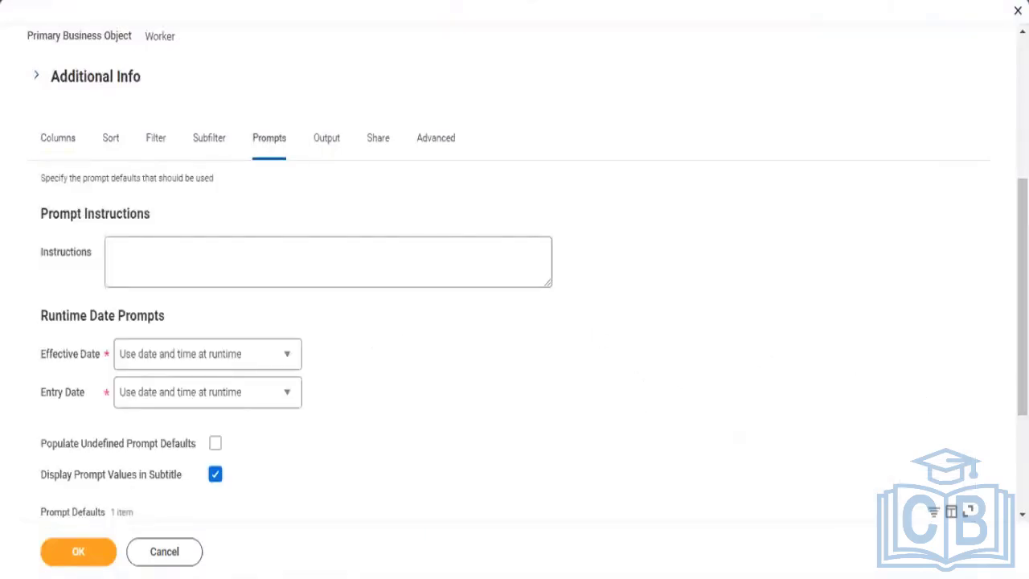
scroll(880, 437, "down", 2)
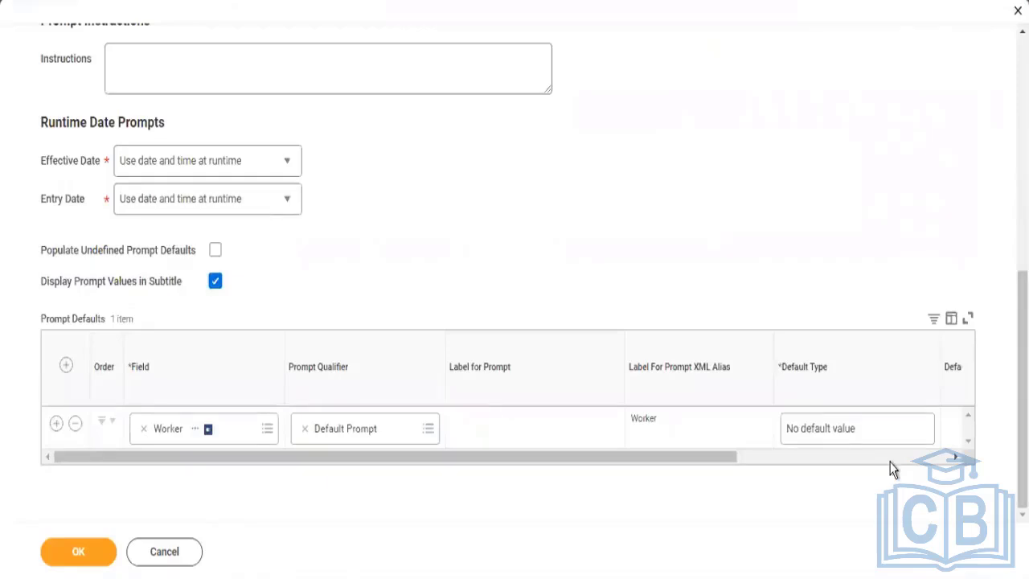
Step: Make the Worker prompt required, disable Do Not Prompt at Runtime, enable Do Not Include in Subtitle, and save the definition despite alerts
scroll(892, 471, "right", 3)
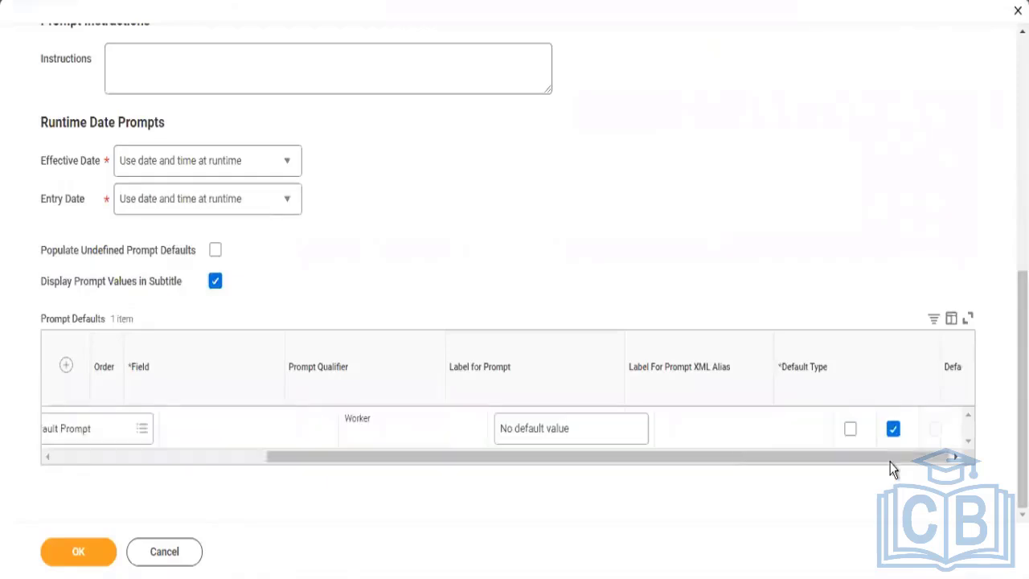
left_click(852, 434)
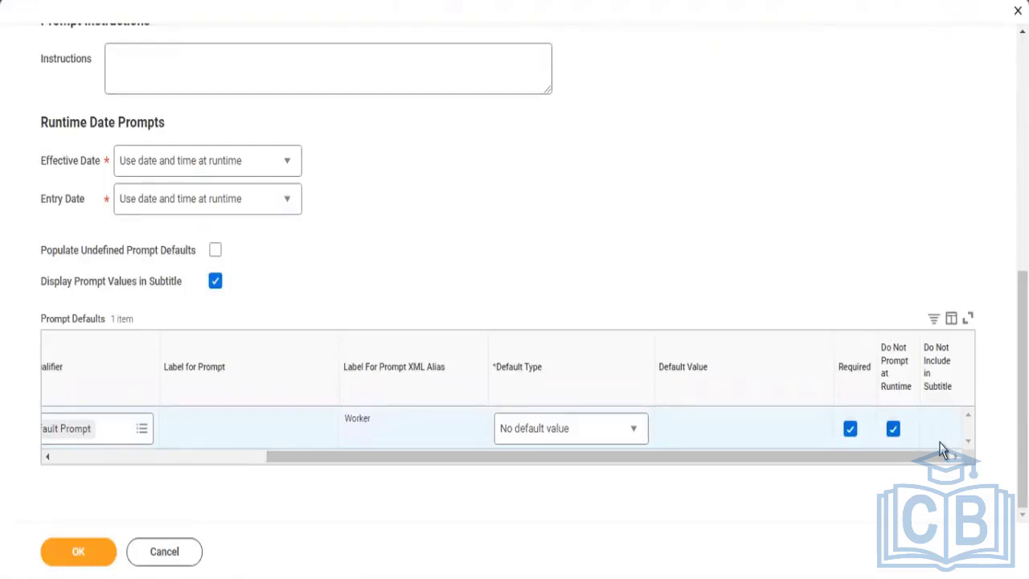
left_click(895, 431)
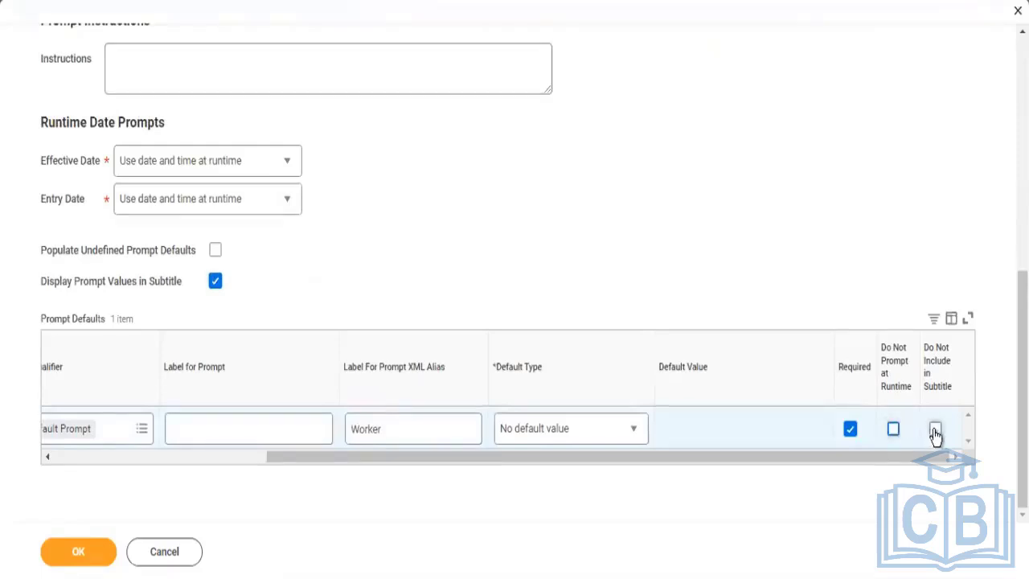
left_click(934, 431)
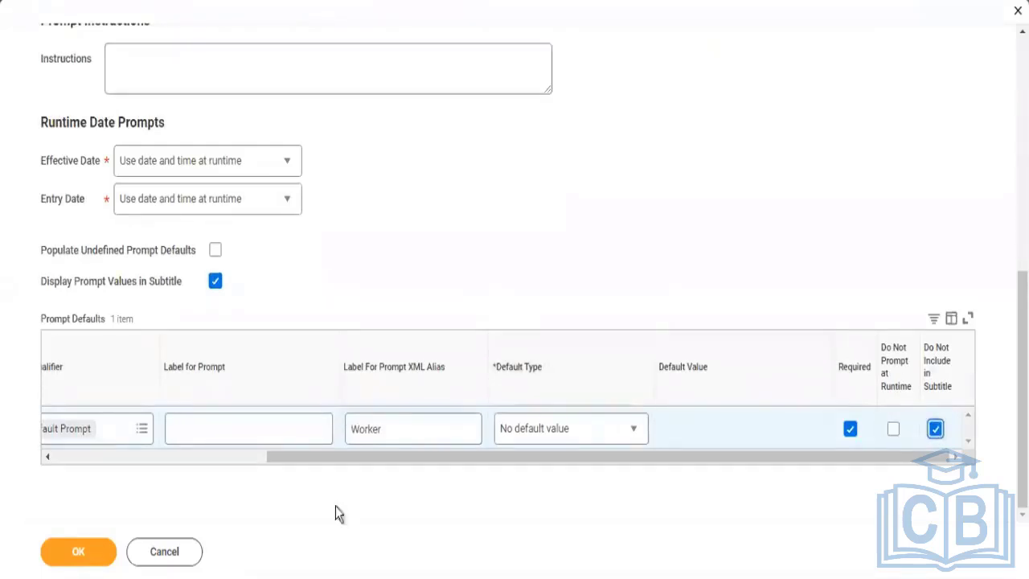
left_click(74, 554)
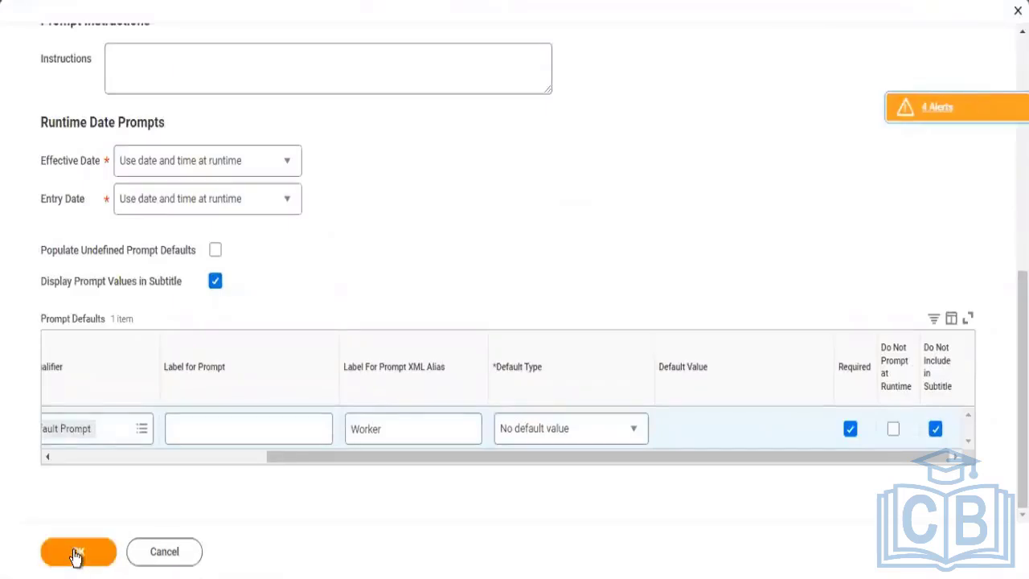
left_click(75, 555)
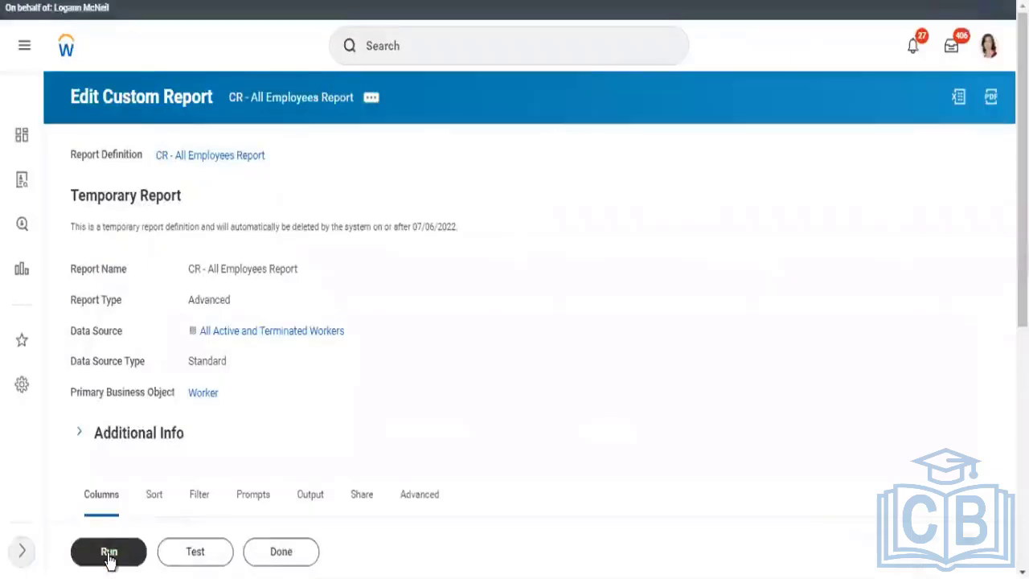
Step: Run the report and look over the selection categories offered by its Worker prompt
left_click(109, 553)
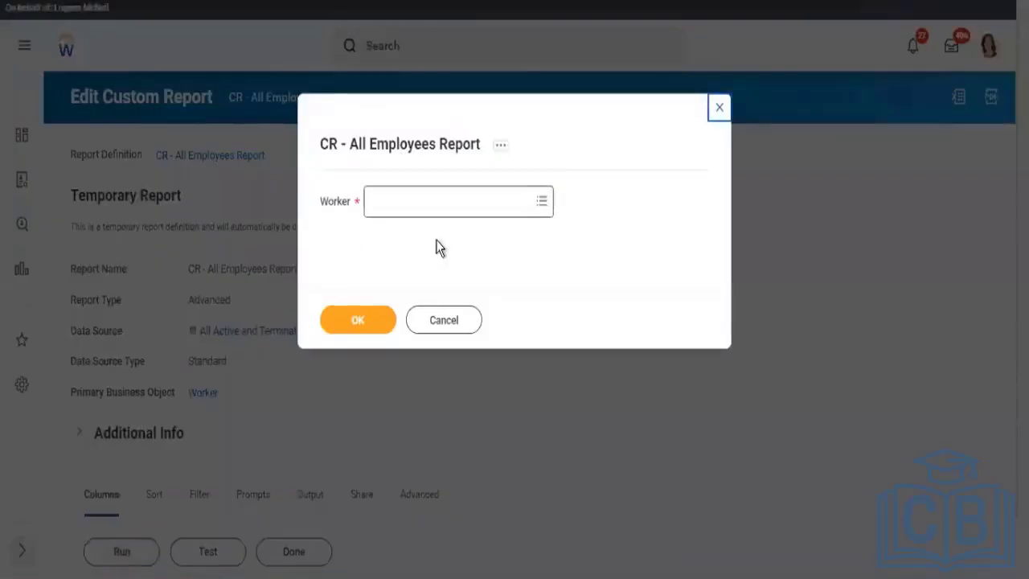
left_click(463, 202)
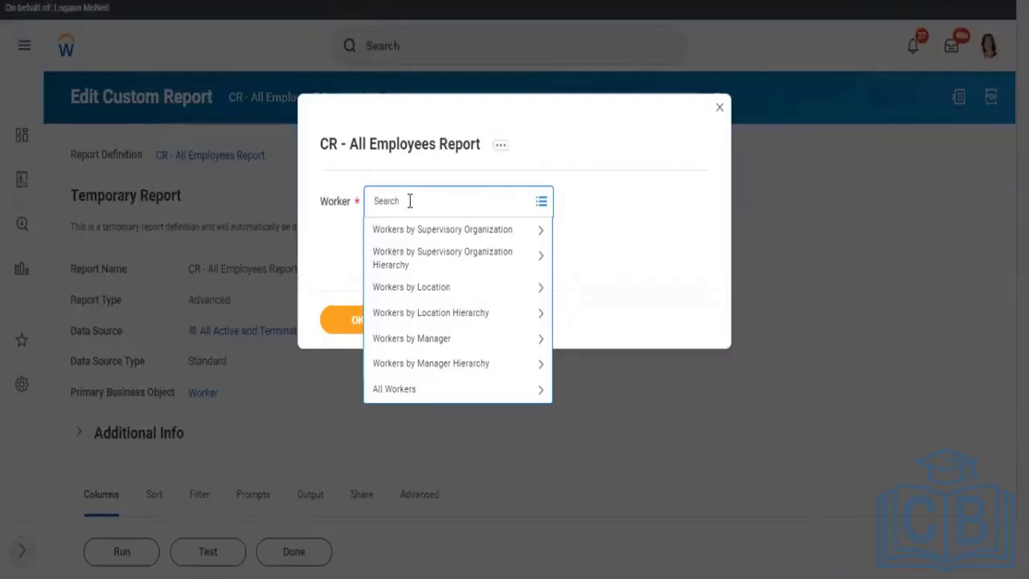
left_click(330, 249)
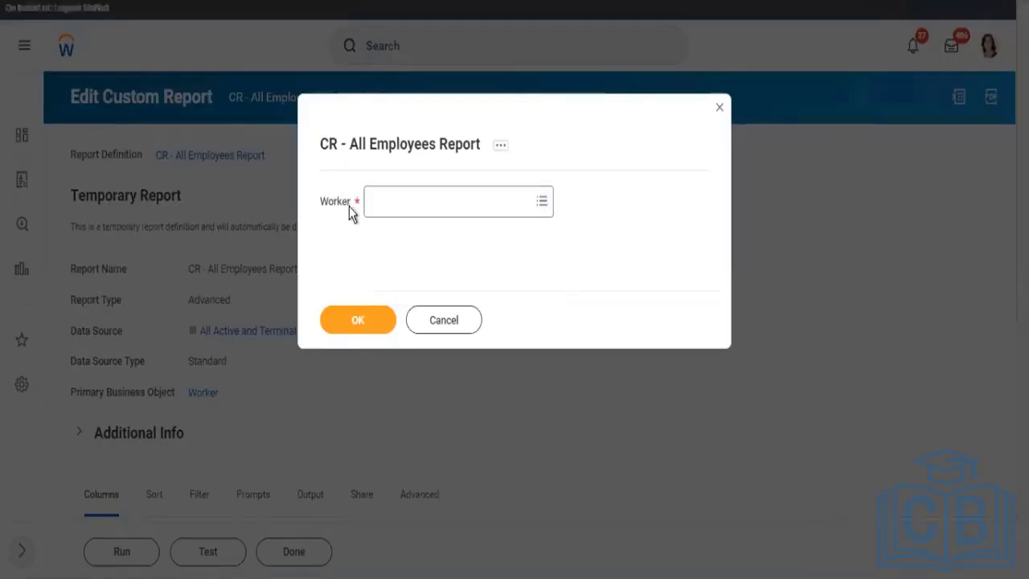
left_click(402, 200)
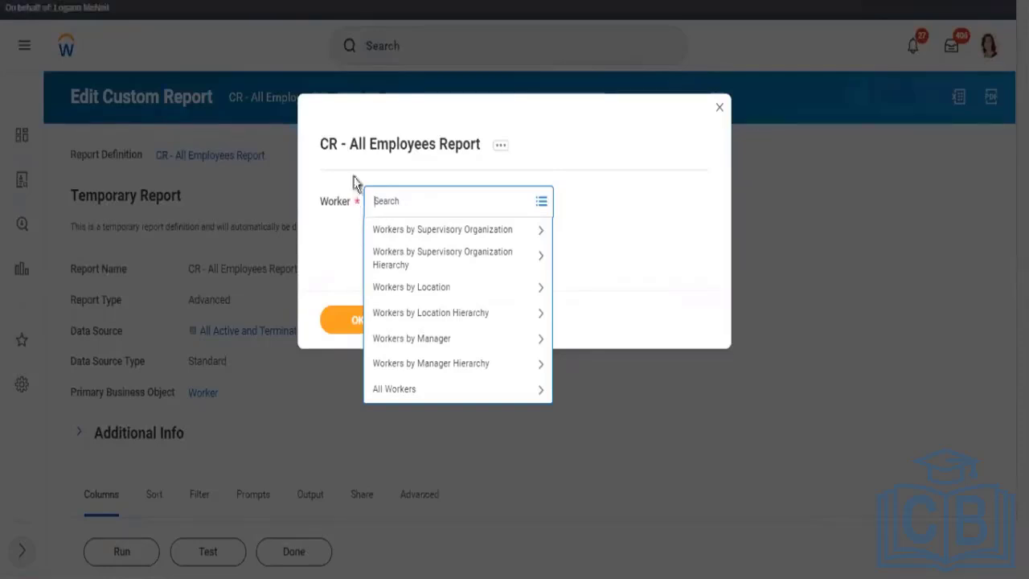
left_click(343, 233)
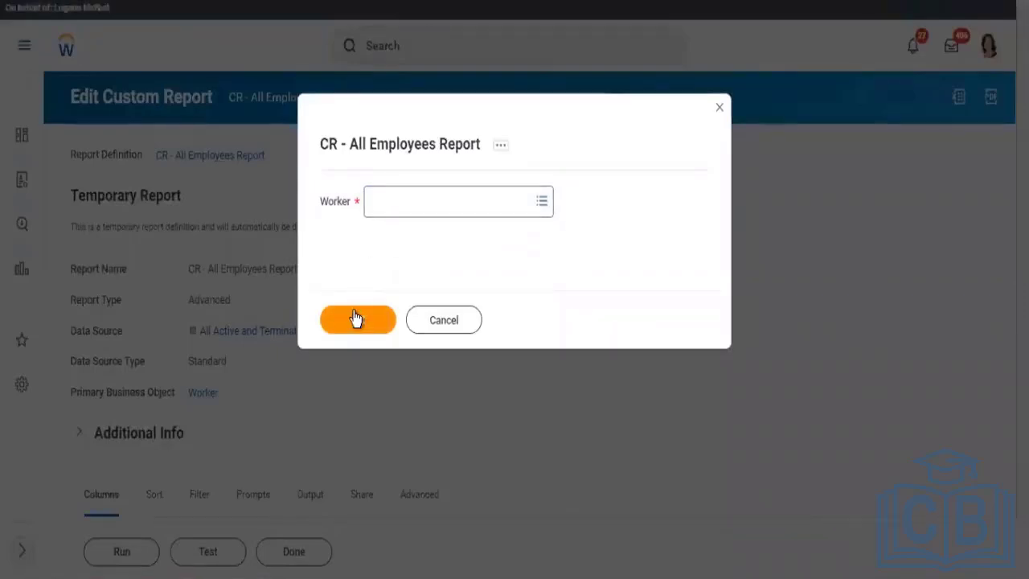
Step: Search the Worker prompt by employee ID, and clear the search
left_click(415, 205)
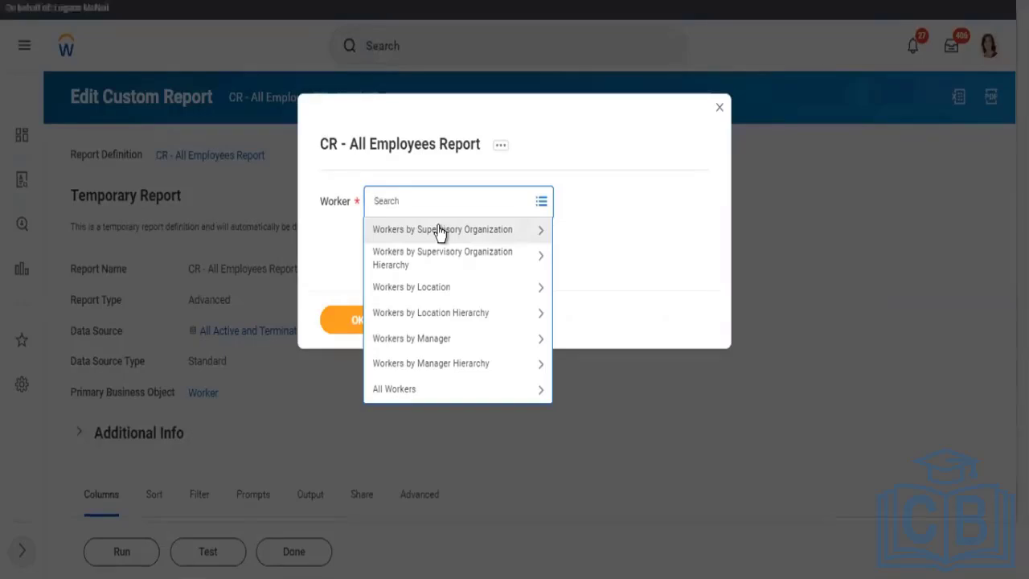
type("31334")
key("Return")
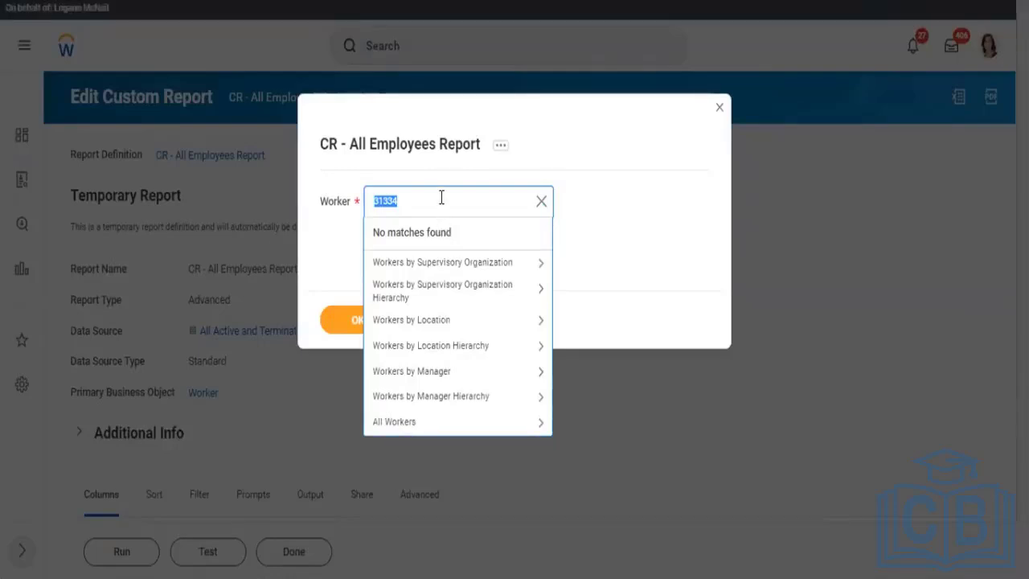
left_click(540, 201)
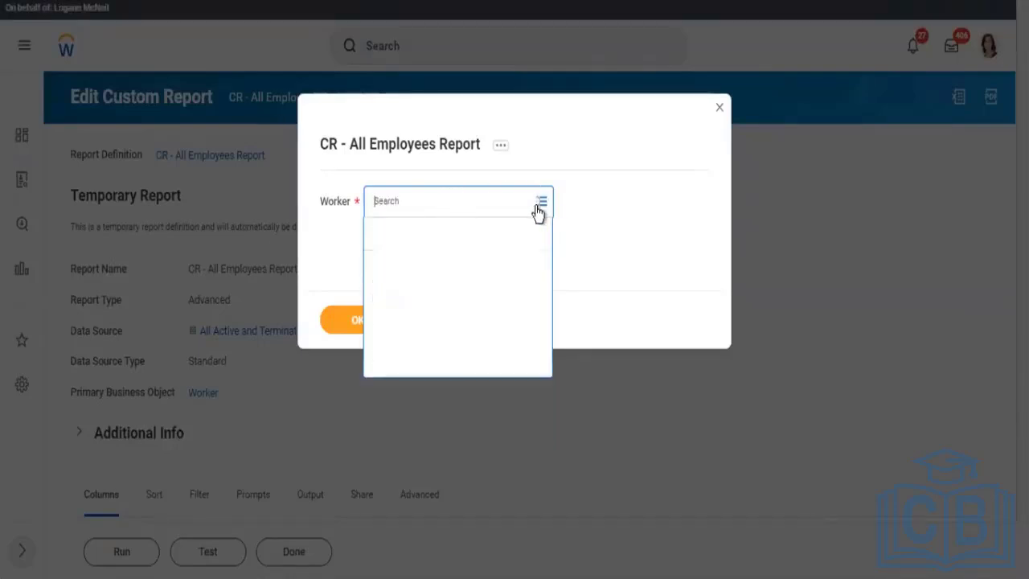
left_click(333, 256)
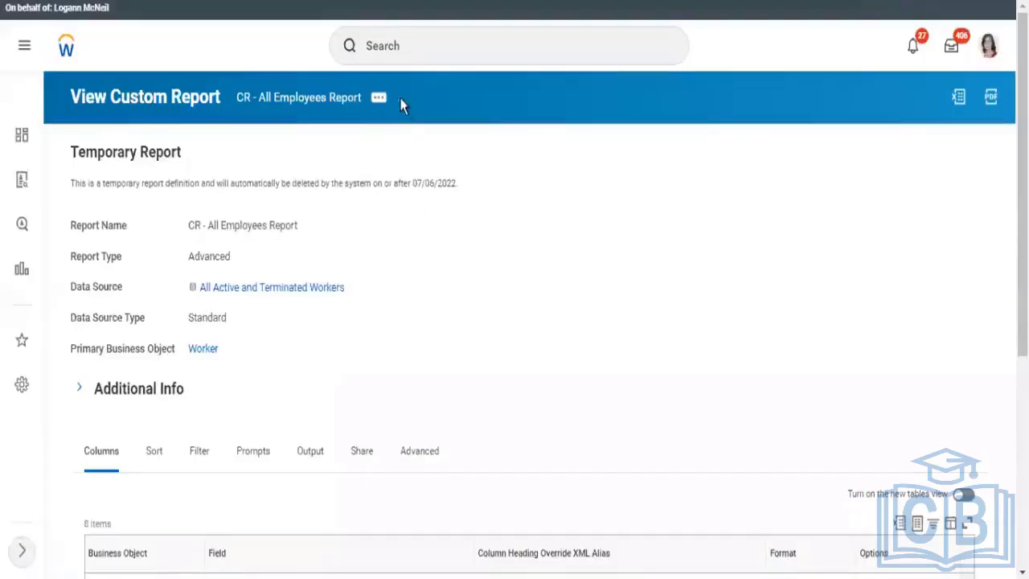
Step: Reopen the report definition for editing and bring up its filter conditions
left_click(378, 98)
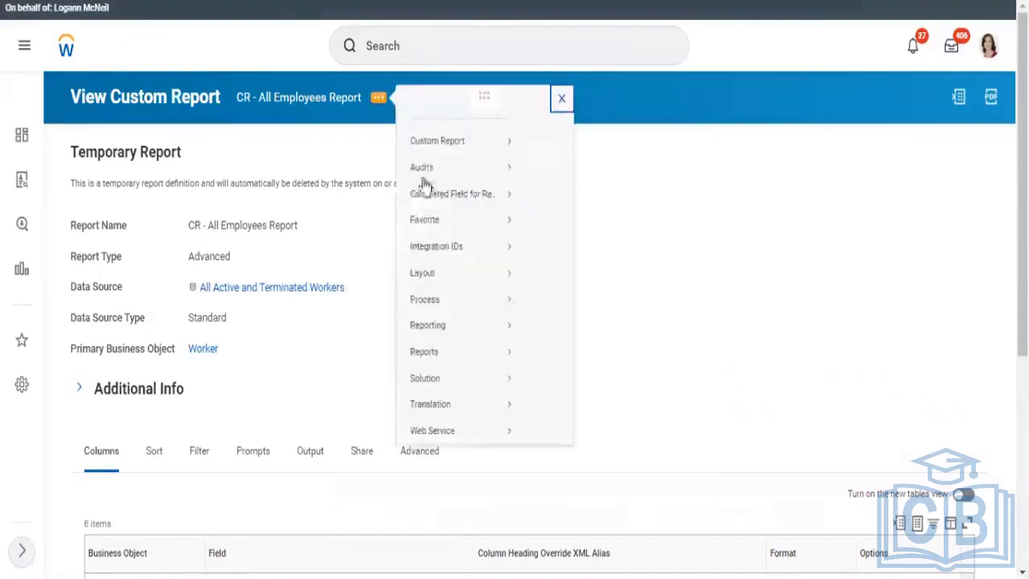
mouse_move(436, 159)
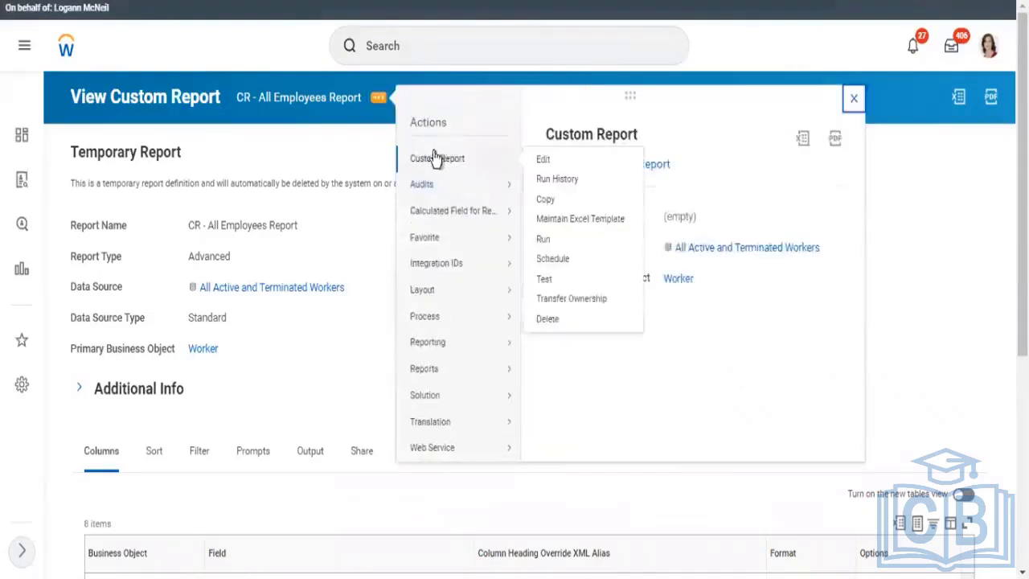
left_click(550, 162)
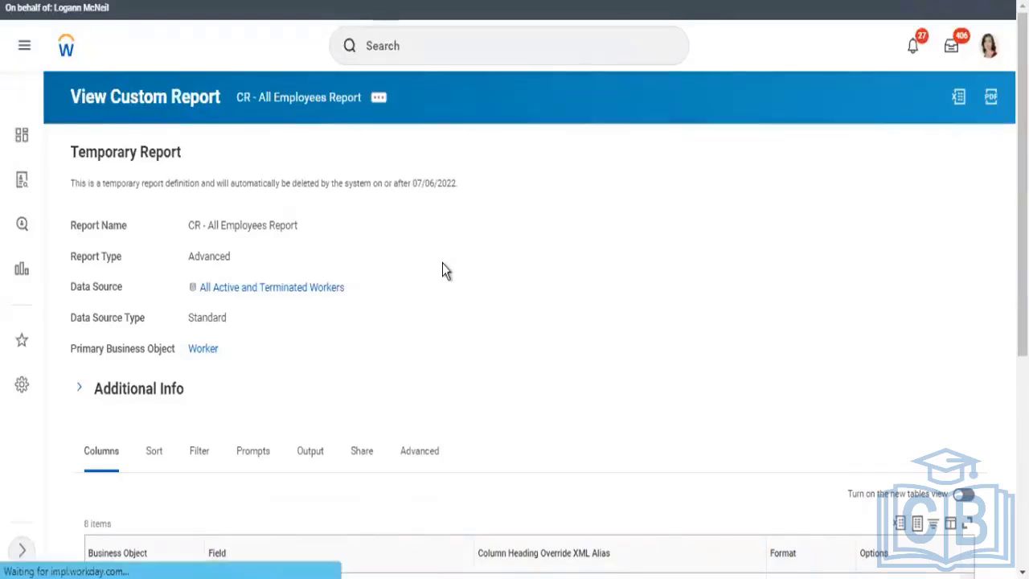
scroll(515, 321, "down", 5)
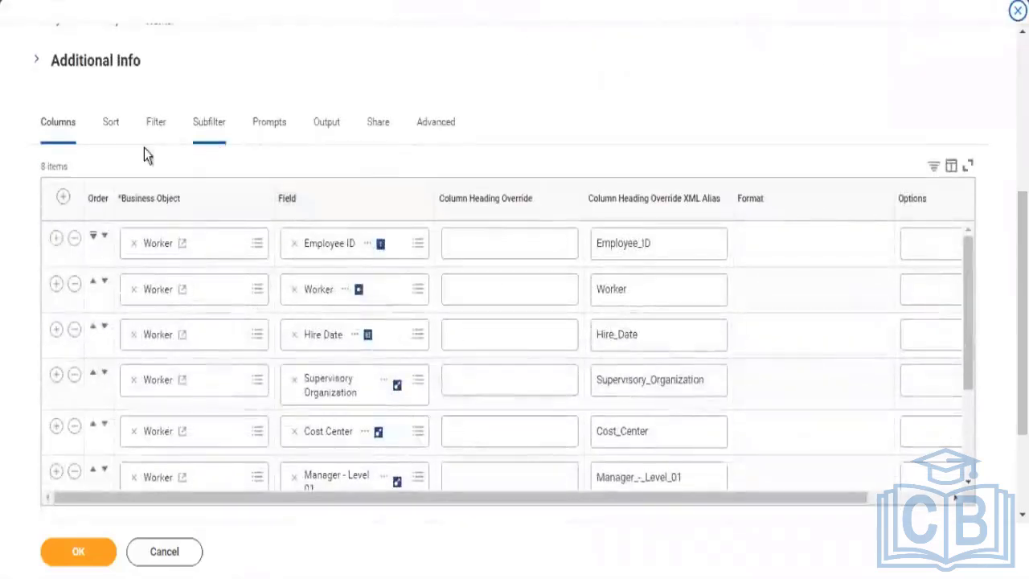
left_click(161, 131)
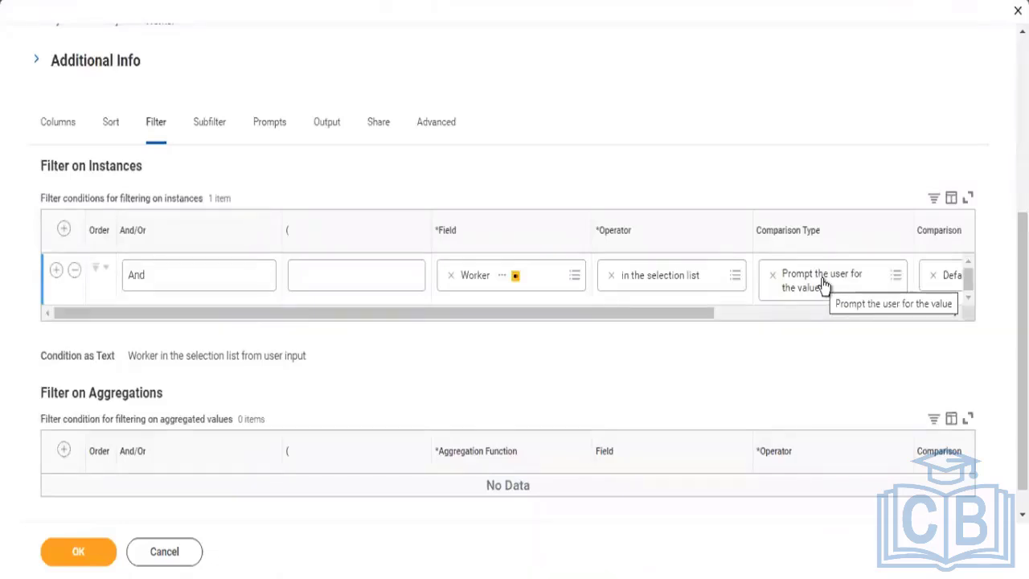
Step: Set the Worker filter's comparison type to "Prompt the user for the value and ignore the filter condition if the value is blank"
left_click(773, 275)
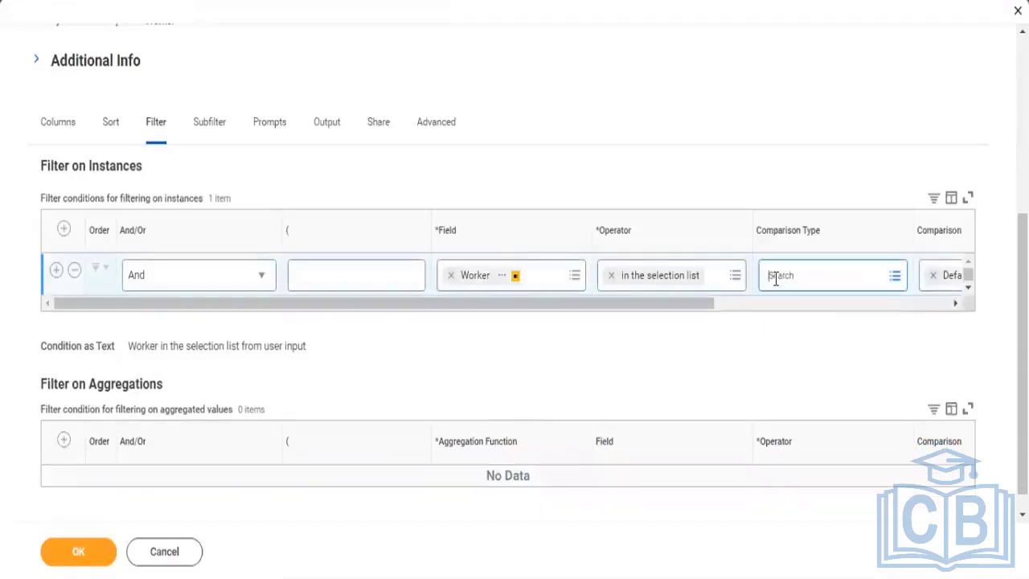
left_click(815, 281)
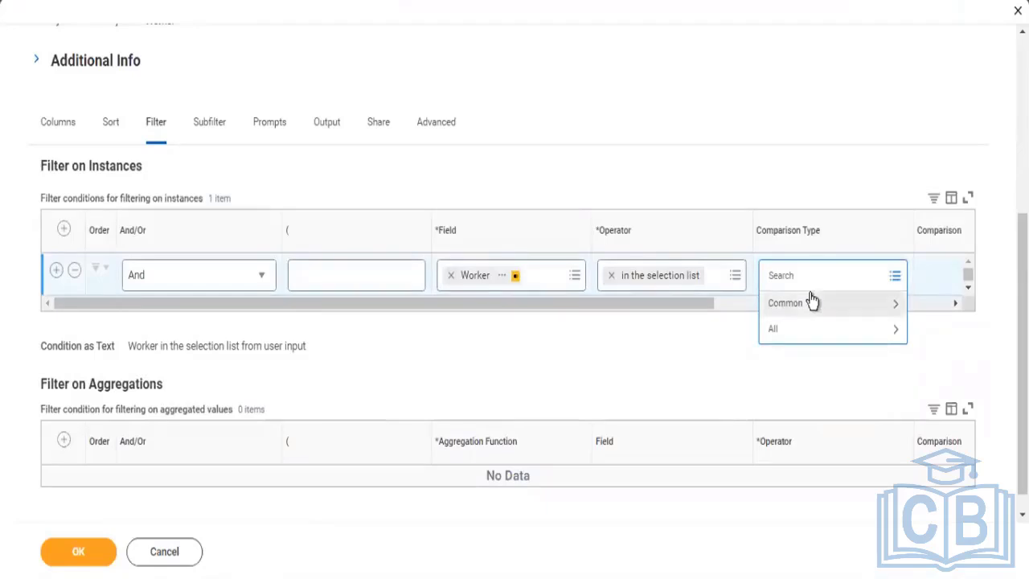
left_click(804, 306)
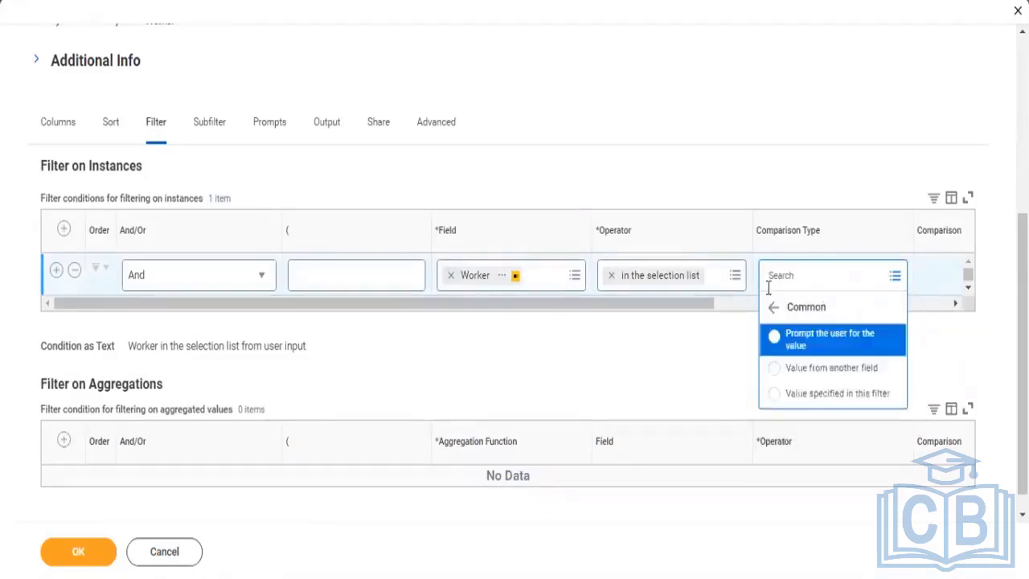
left_click(775, 310)
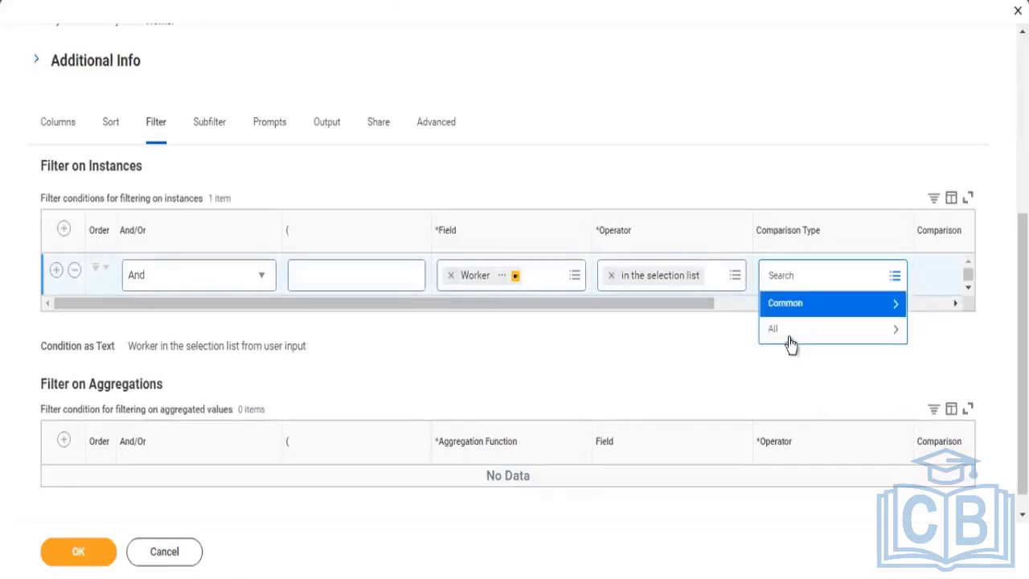
left_click(785, 342)
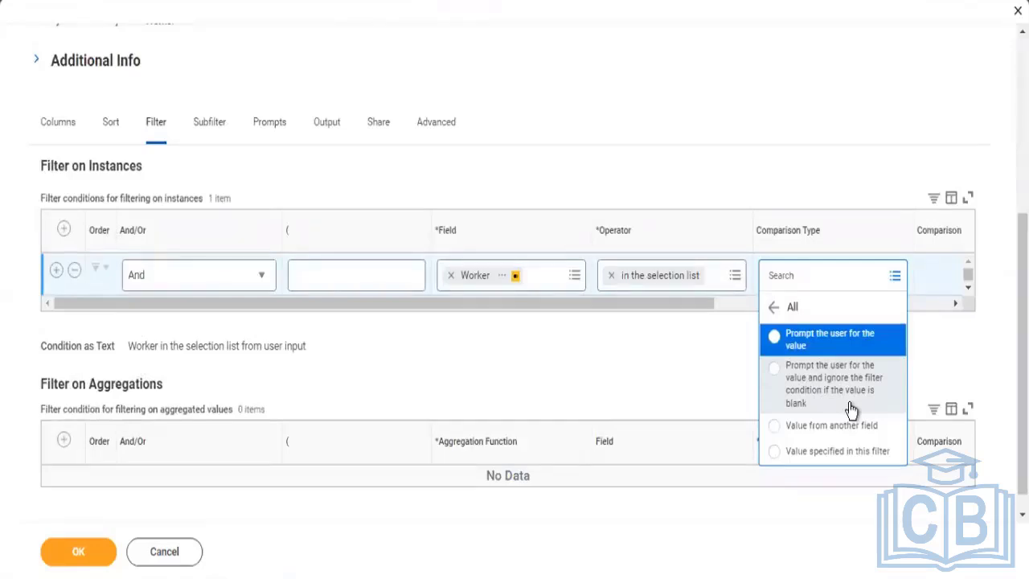
left_click(804, 354)
left_click(813, 354)
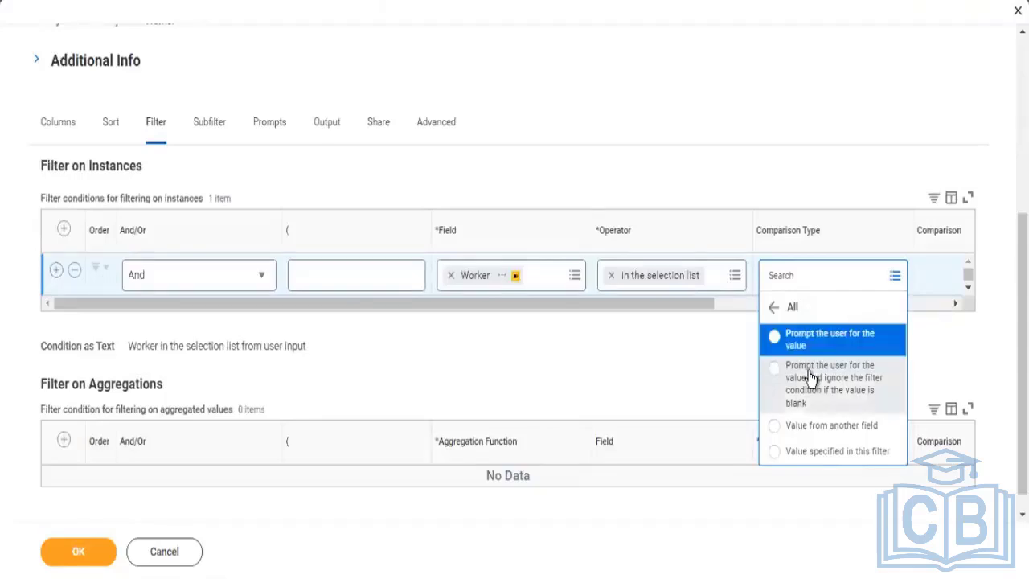
left_click(812, 377)
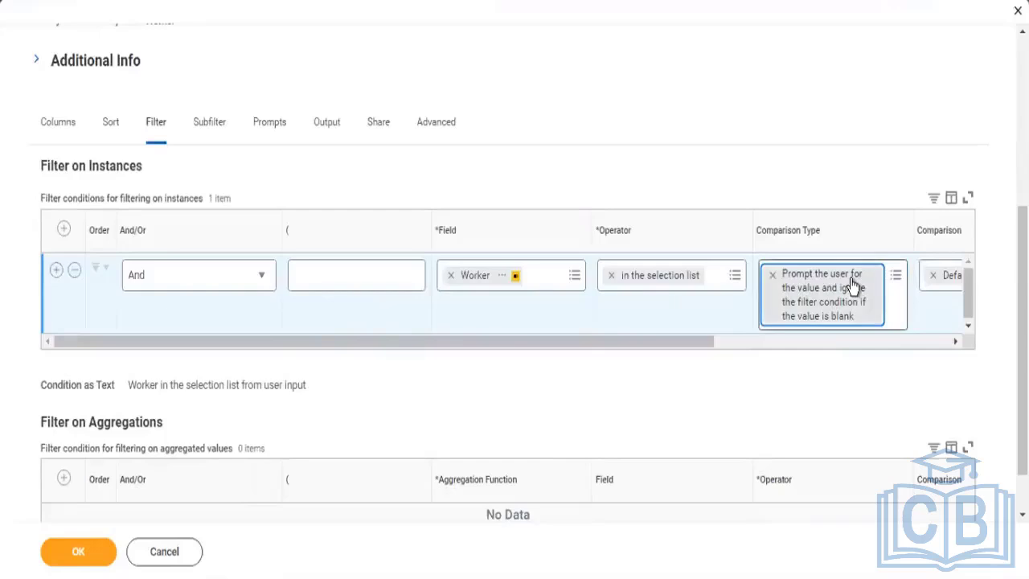
Step: Make the Worker prompt optional by clearing its Required setting in the prompt defaults, and save the report definition
left_click(76, 553)
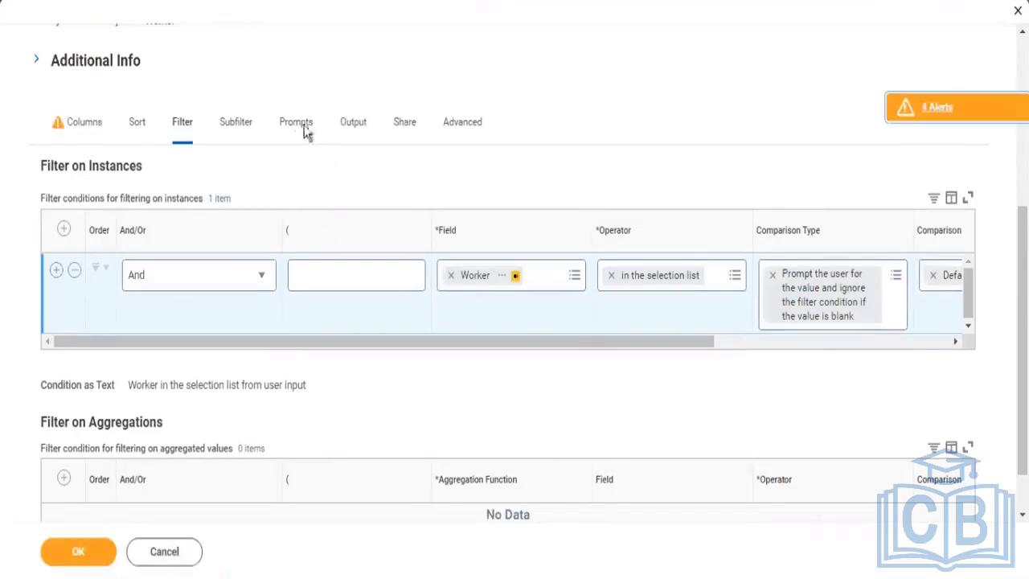
left_click(295, 131)
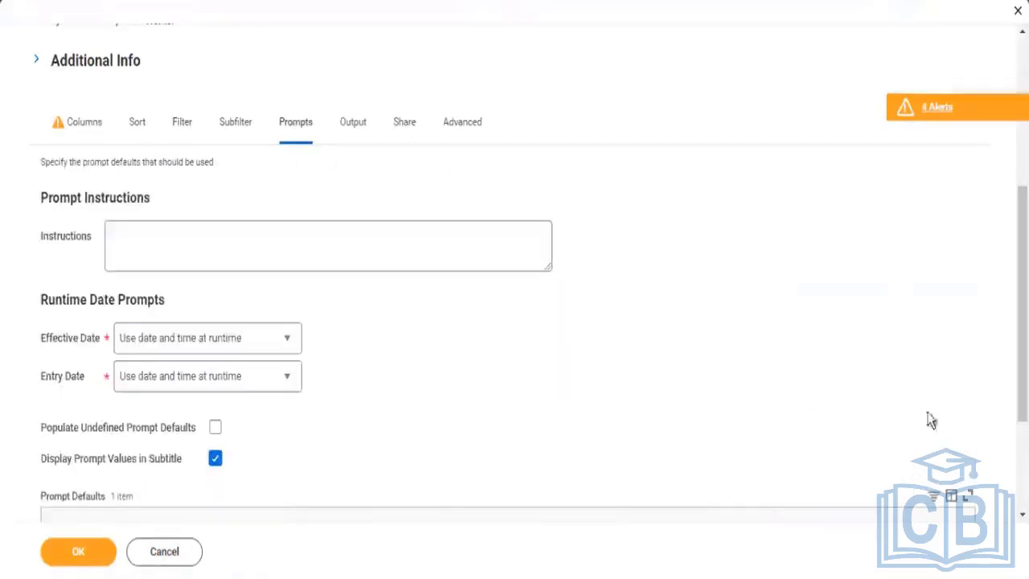
scroll(514, 322, "down", 2)
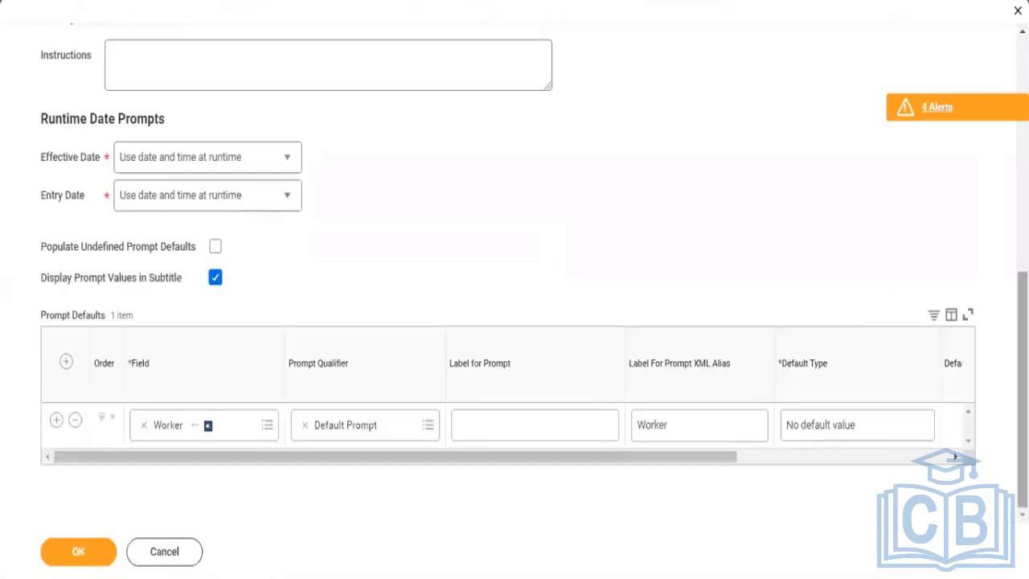
left_click(779, 455)
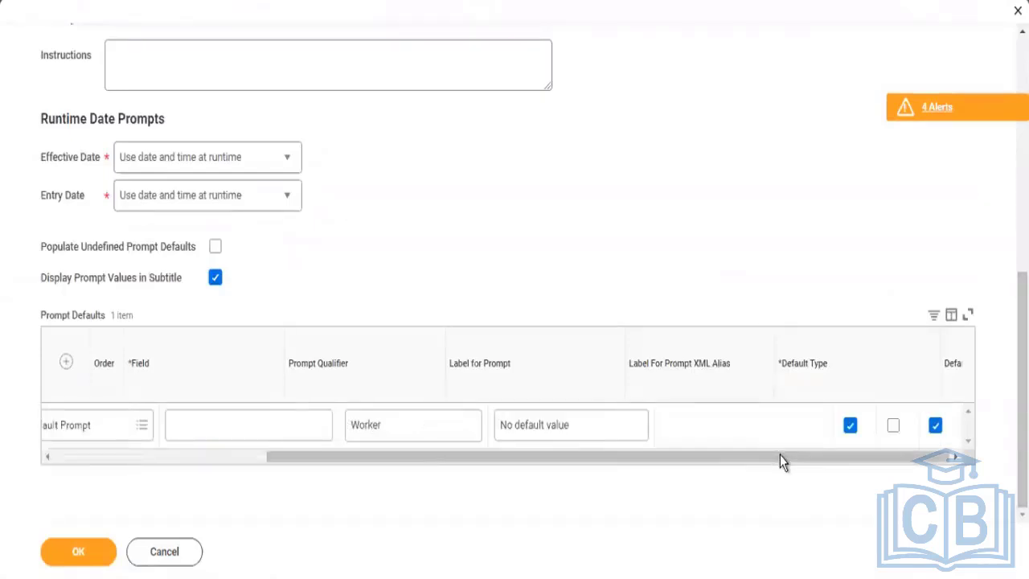
left_click(849, 429)
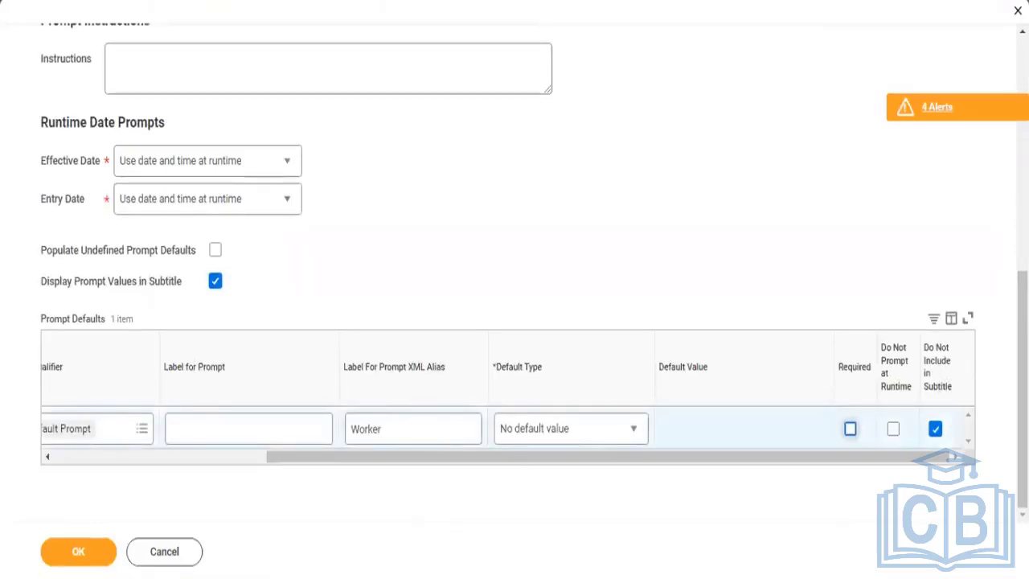
left_click(74, 554)
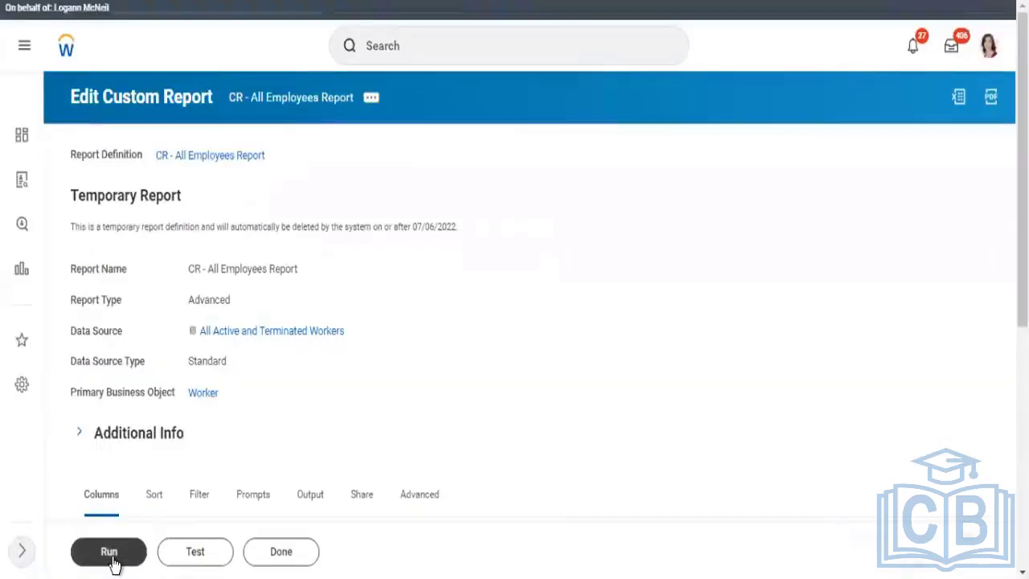
Step: Run the report with the Worker prompt left blank, and rerun it for a single worker found by employee ID
left_click(110, 555)
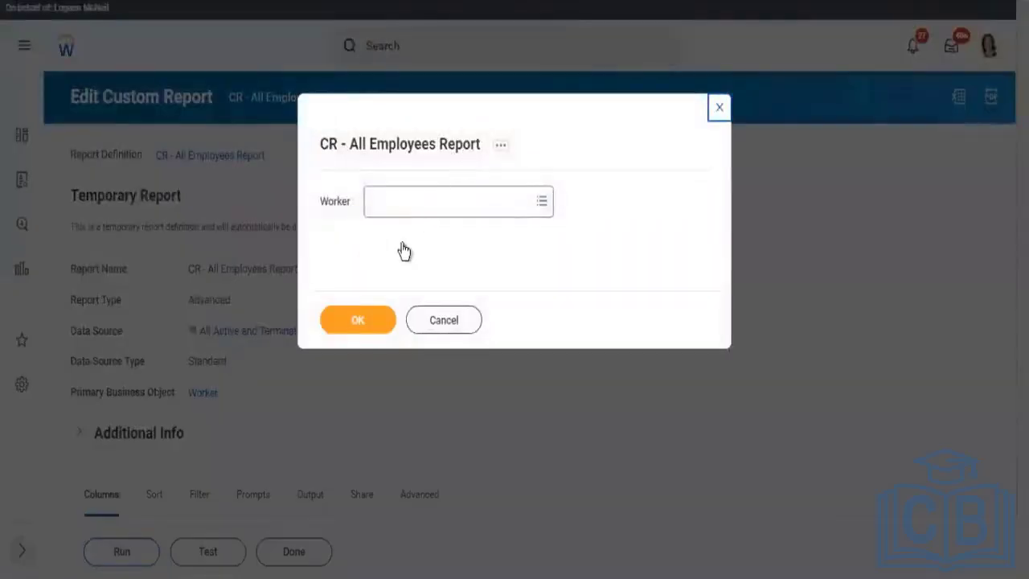
left_click(369, 321)
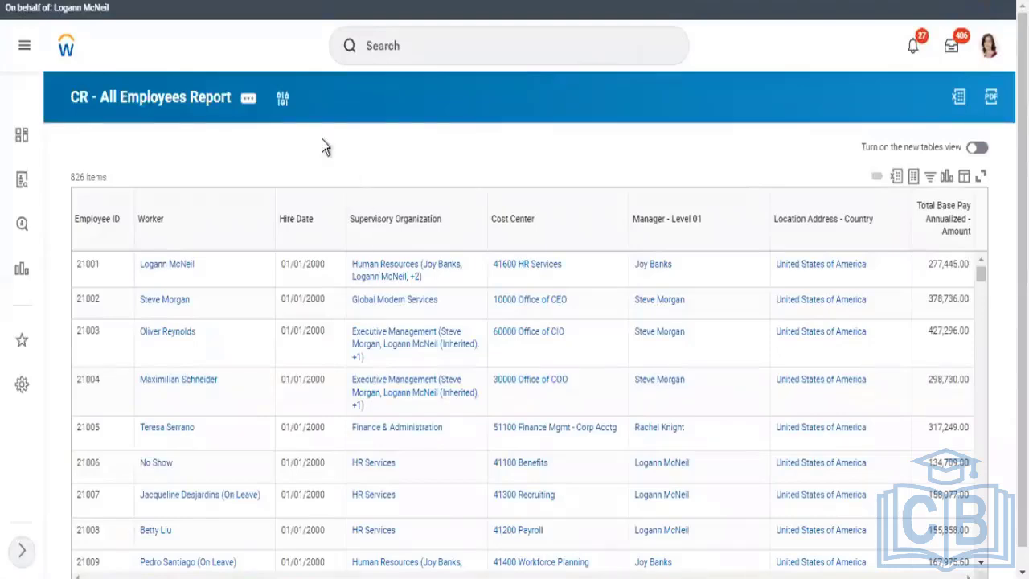
left_click(286, 111)
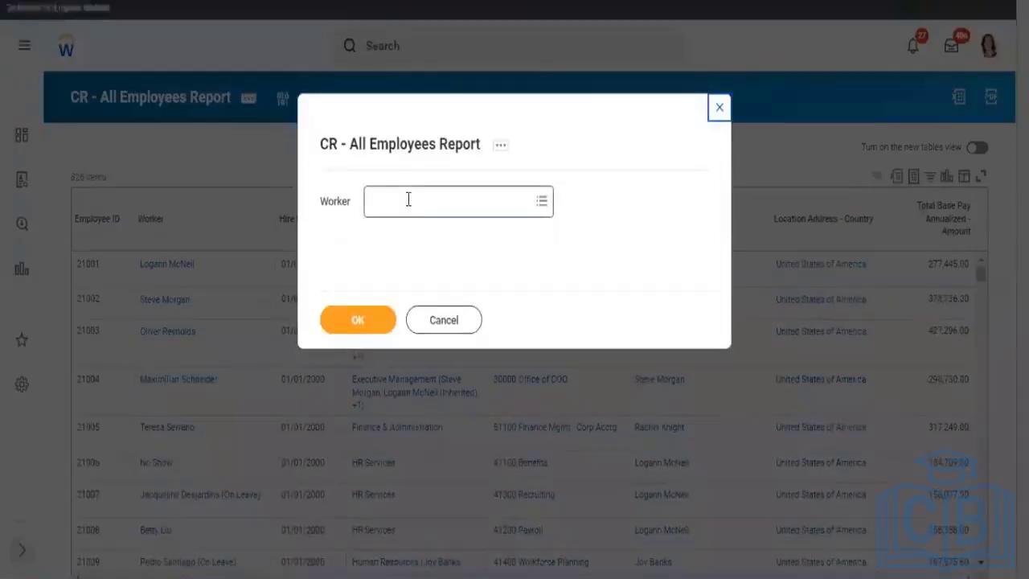
left_click(408, 200)
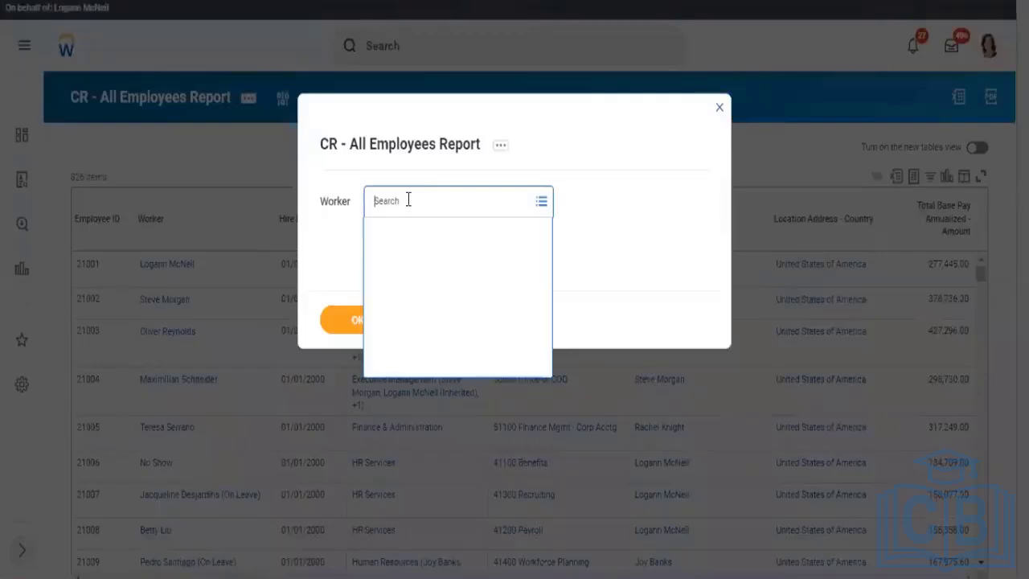
type("21")
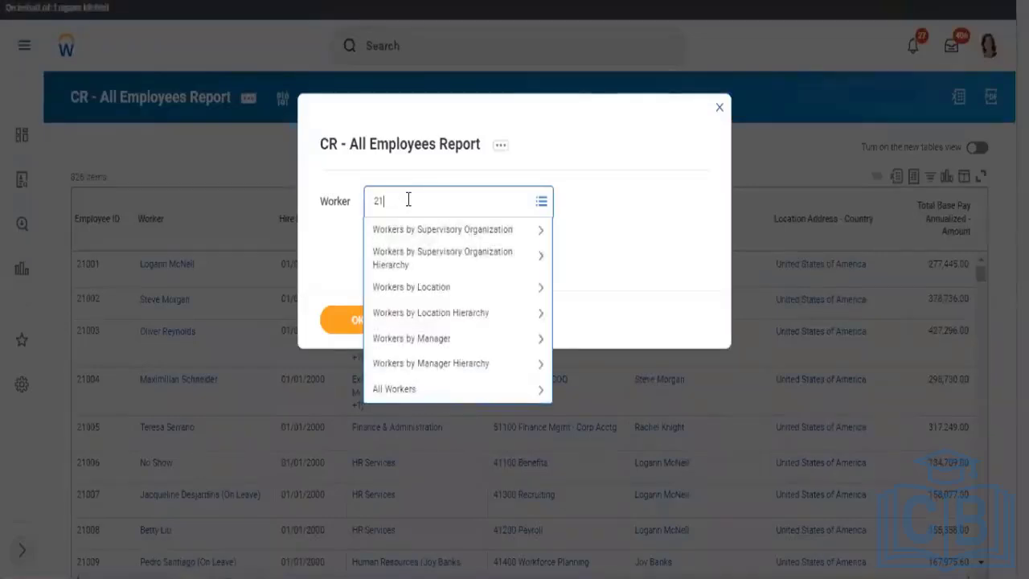
type("001")
key("Return")
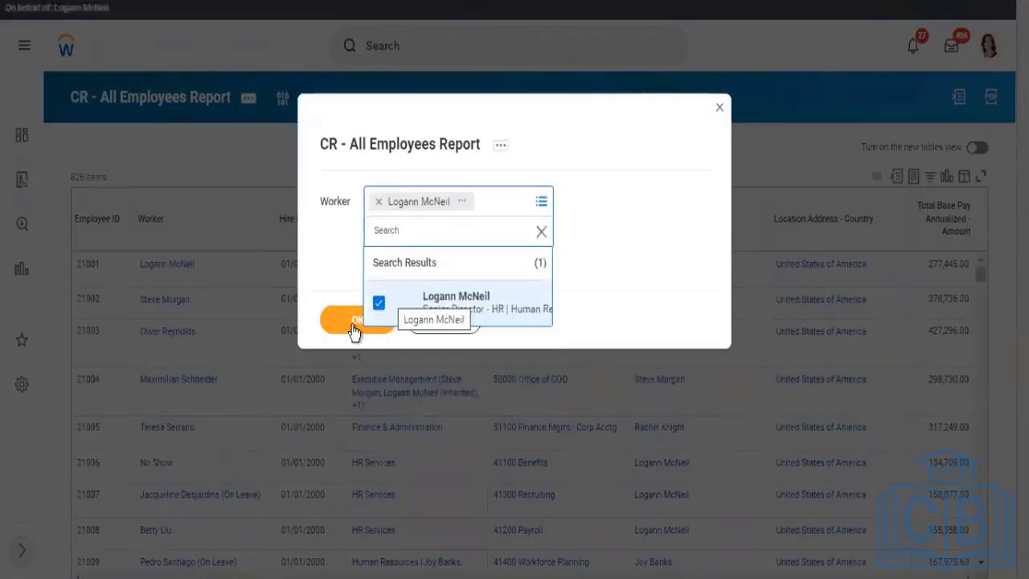
left_click(354, 319)
left_click(355, 322)
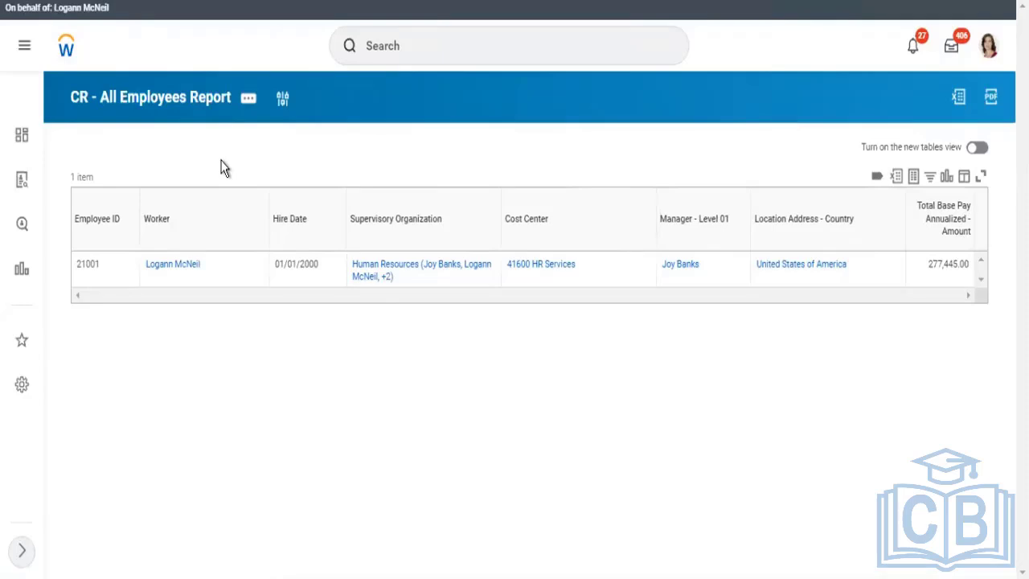
Step: Reopen the report definition for editing and review the Worker prompt's default settings
left_click(247, 103)
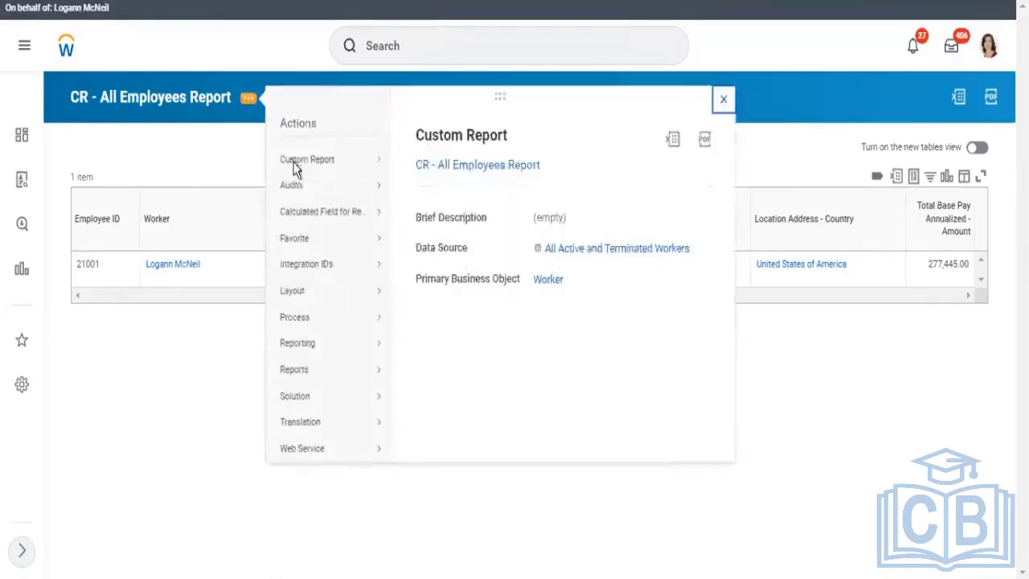
mouse_move(313, 165)
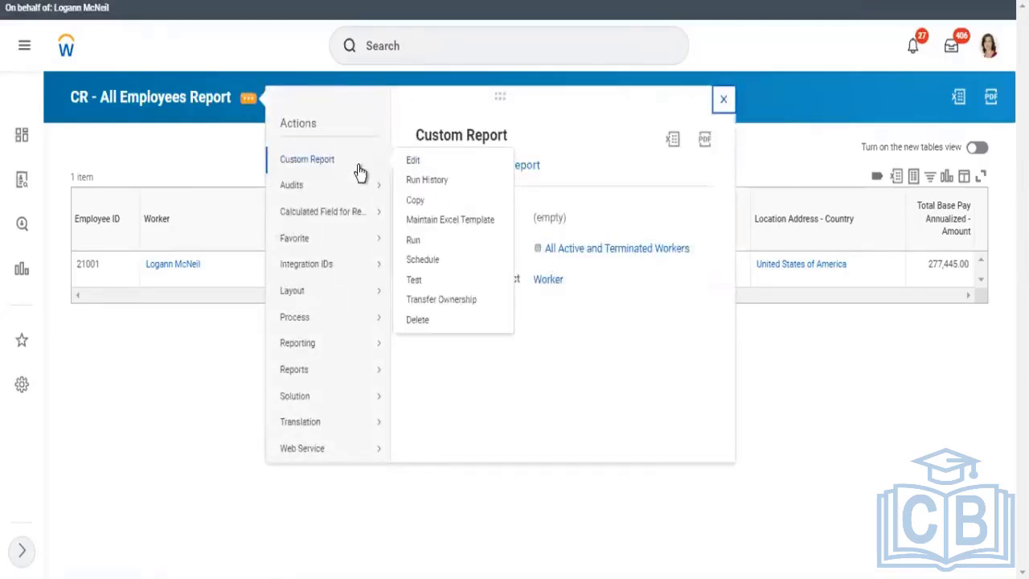
left_click(410, 161)
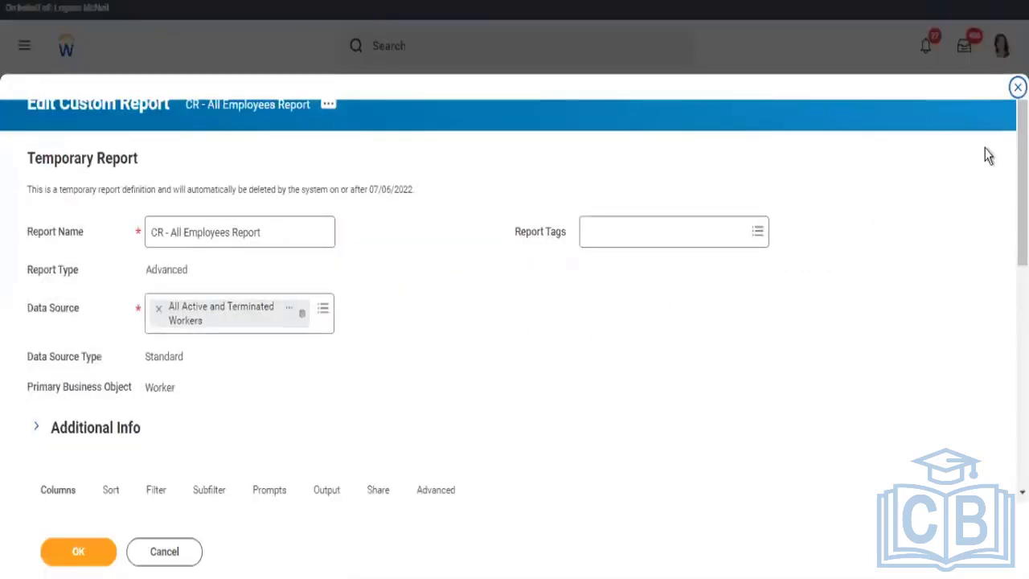
scroll(726, 186, "down", 3)
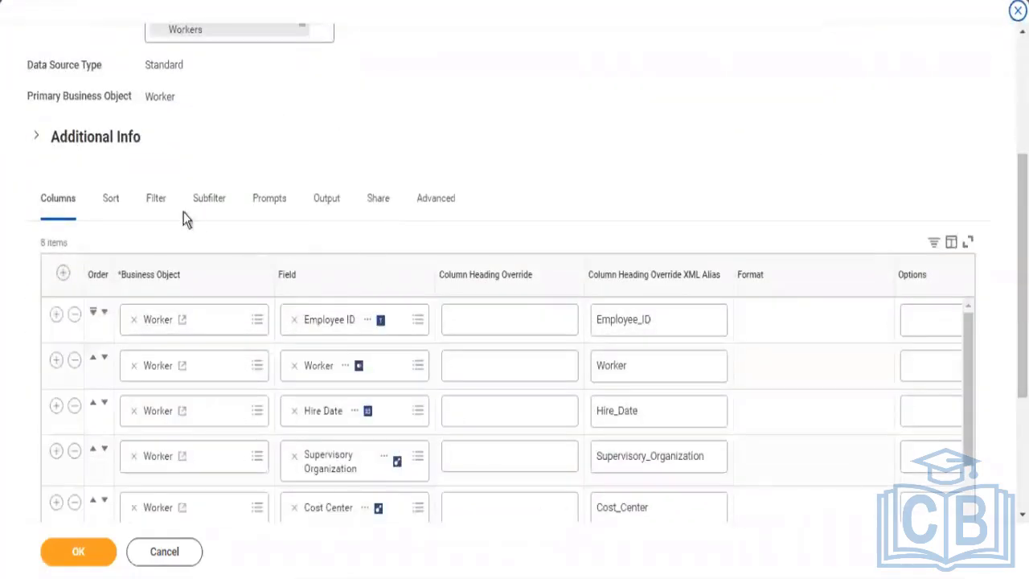
left_click(270, 207)
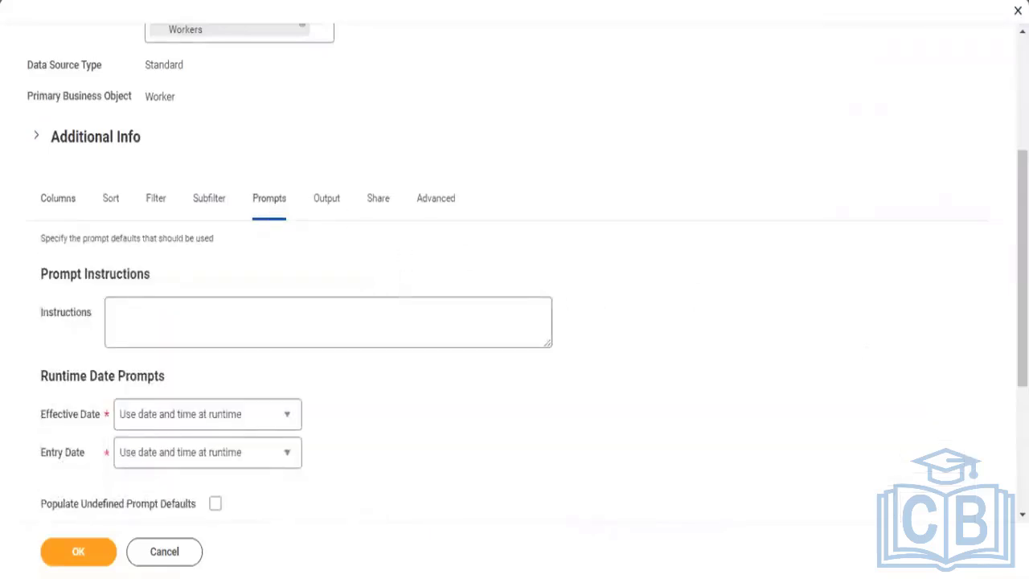
scroll(514, 321, "down", 3)
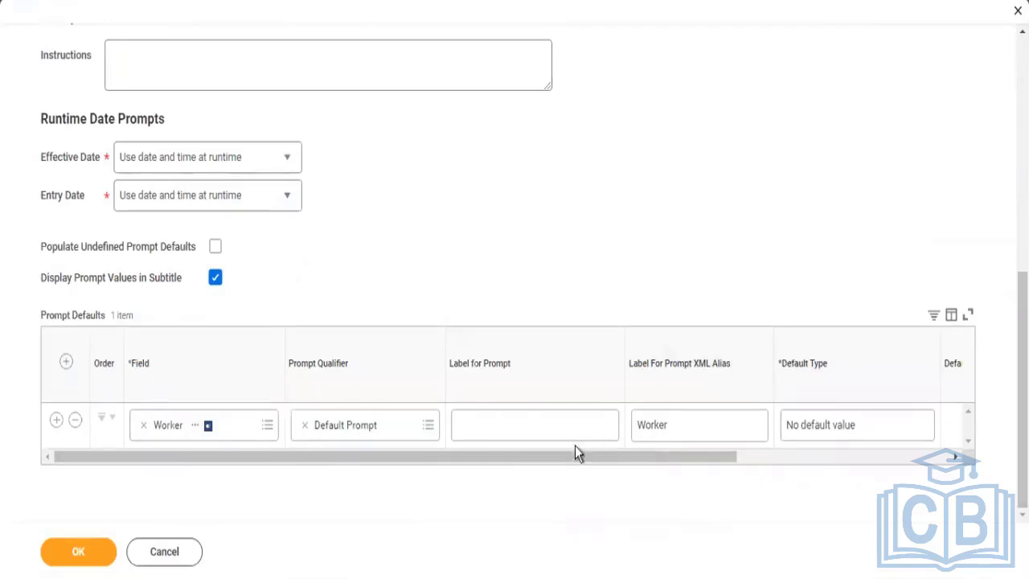
left_click_drag(573, 454, 532, 491)
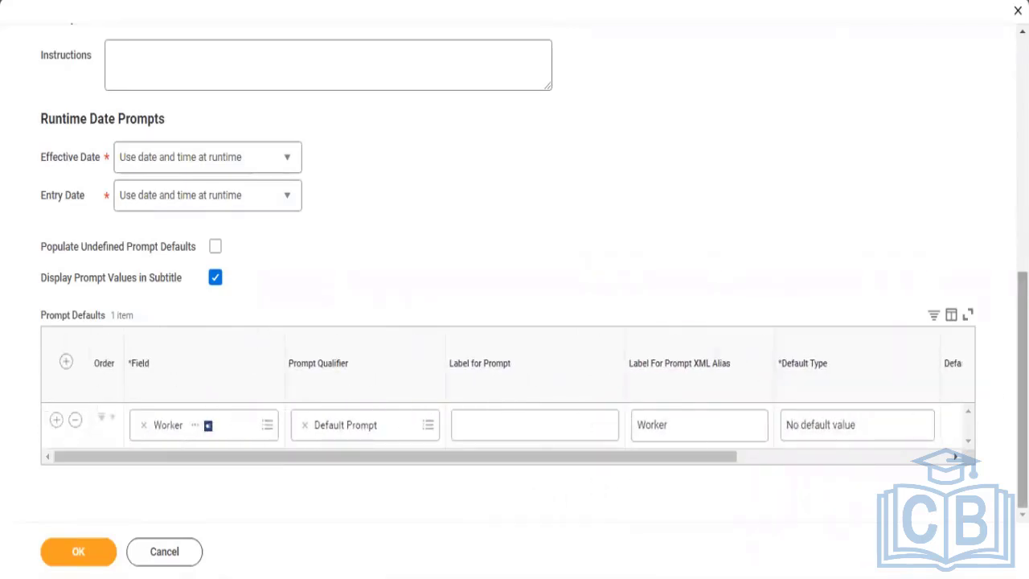
scroll(822, 228, "up", 2)
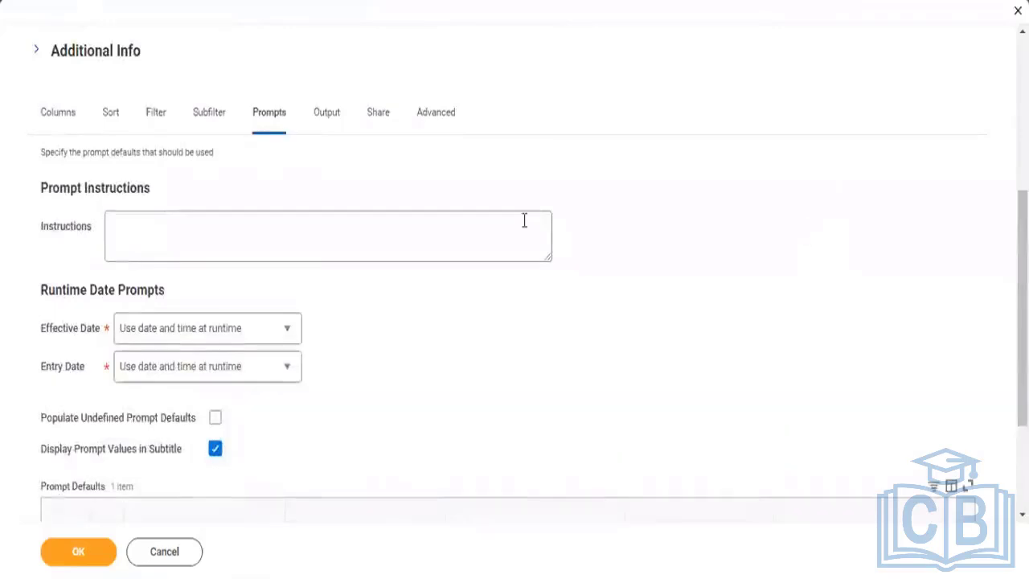
Step: Set the Worker filter's comparison type to "Value specified in this filter" and bring up the choices for its comparison value
left_click(155, 119)
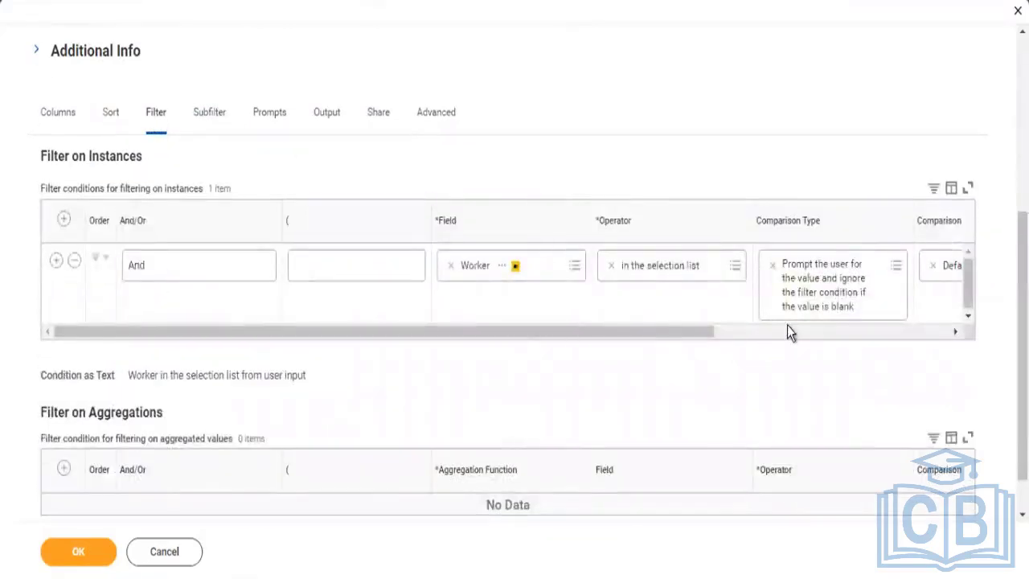
left_click(784, 333)
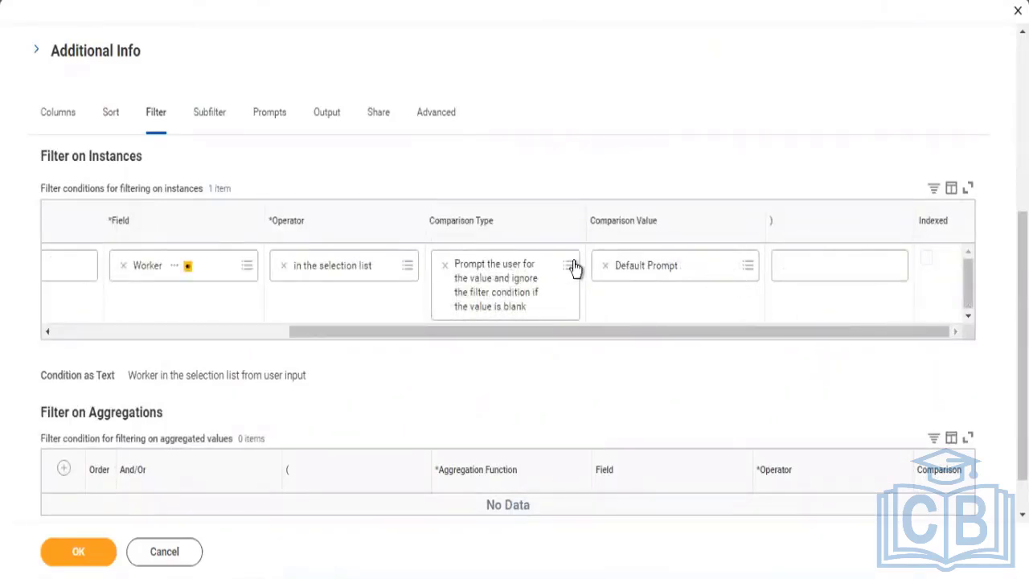
left_click(515, 289)
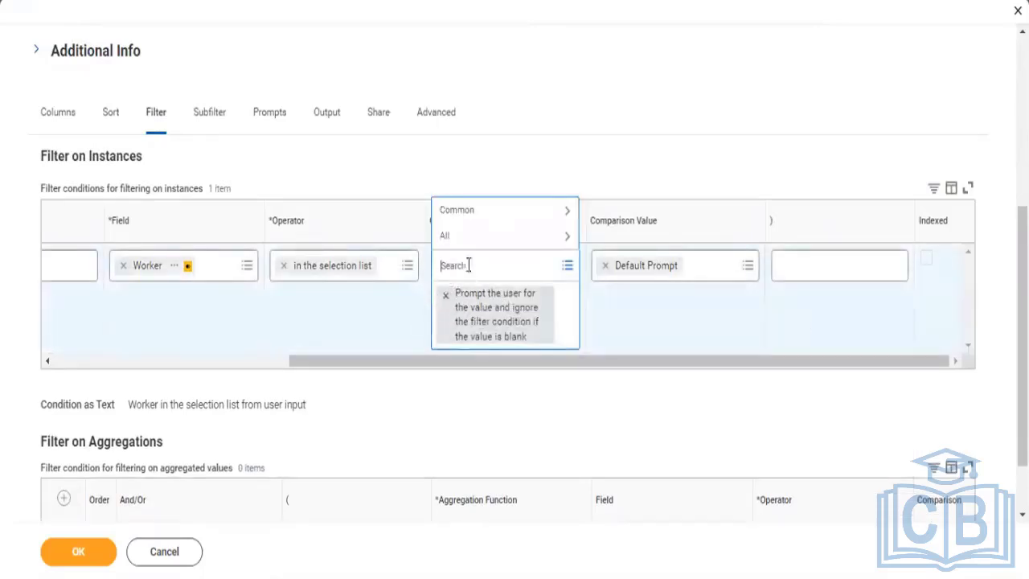
left_click(462, 217)
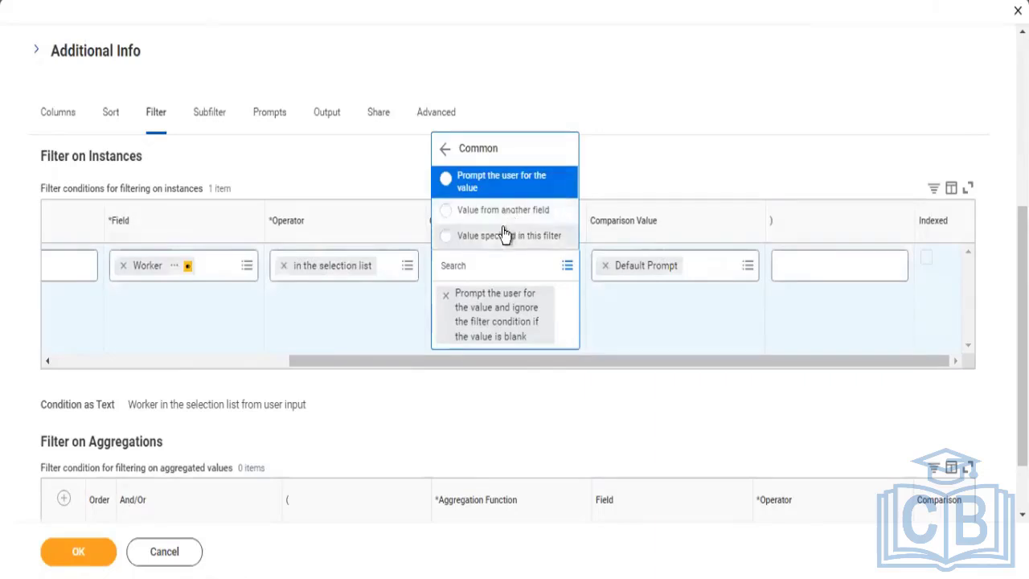
left_click(505, 235)
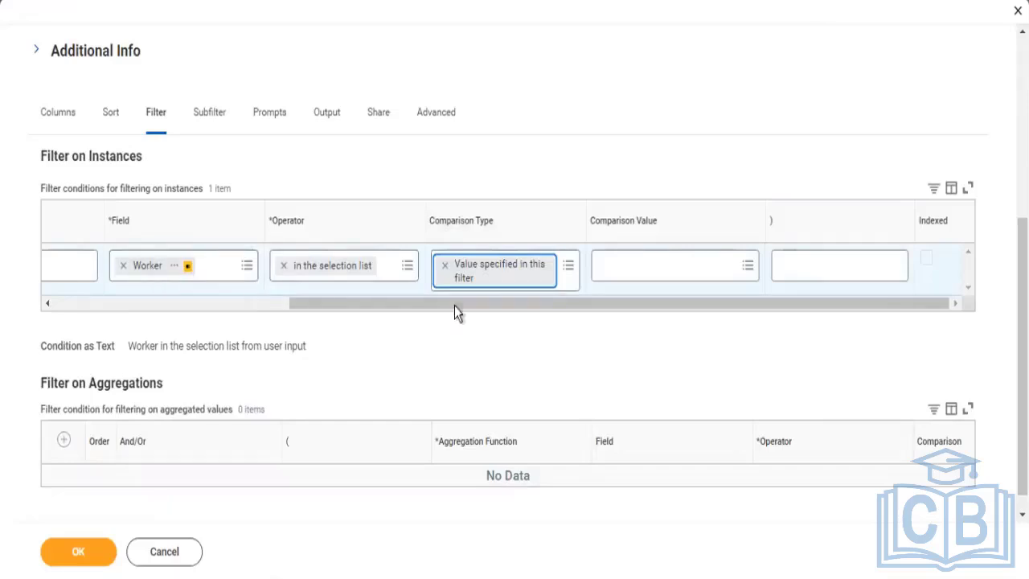
left_click(622, 268)
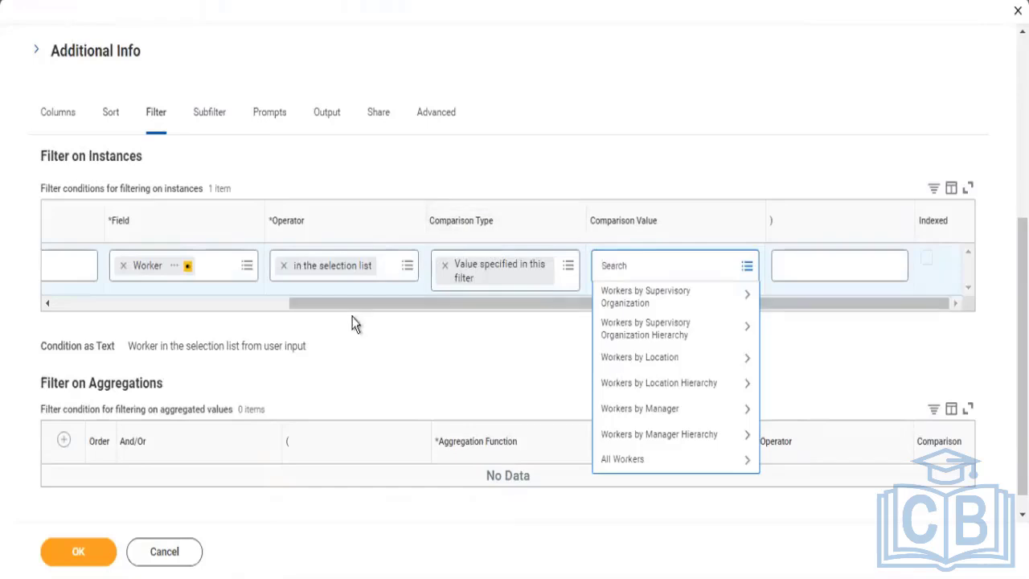
Step: Set the Worker filter's comparison type to "Value from another field" and browse all fields offered as its comparison value
left_click(447, 268)
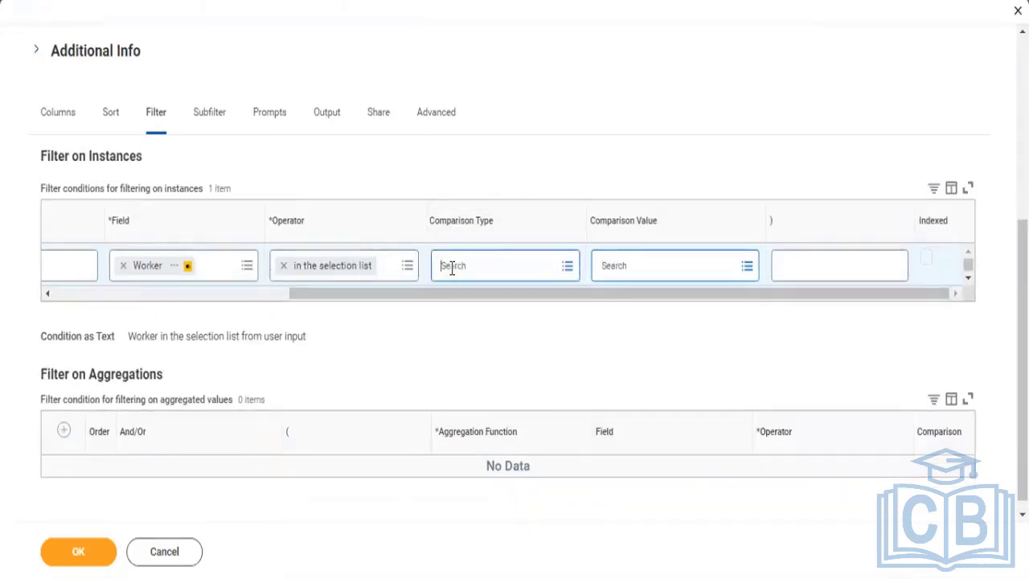
left_click(451, 269)
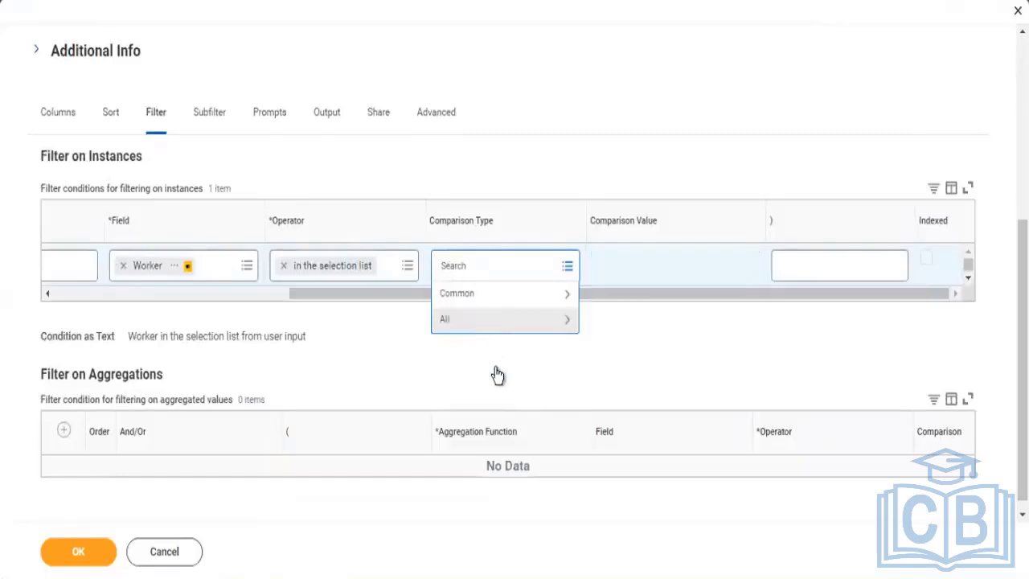
left_click(482, 294)
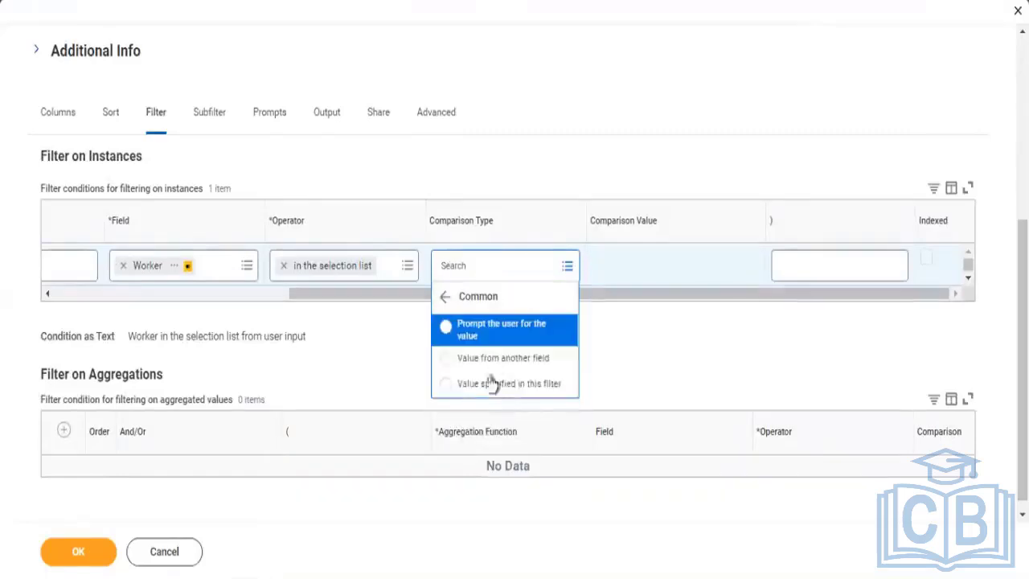
left_click(490, 359)
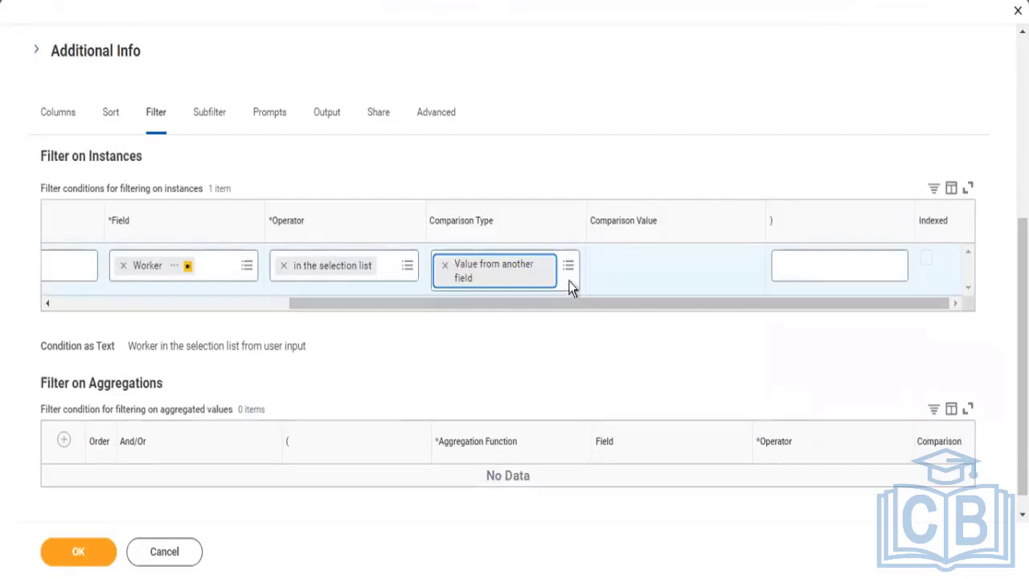
left_click(641, 275)
left_click(641, 276)
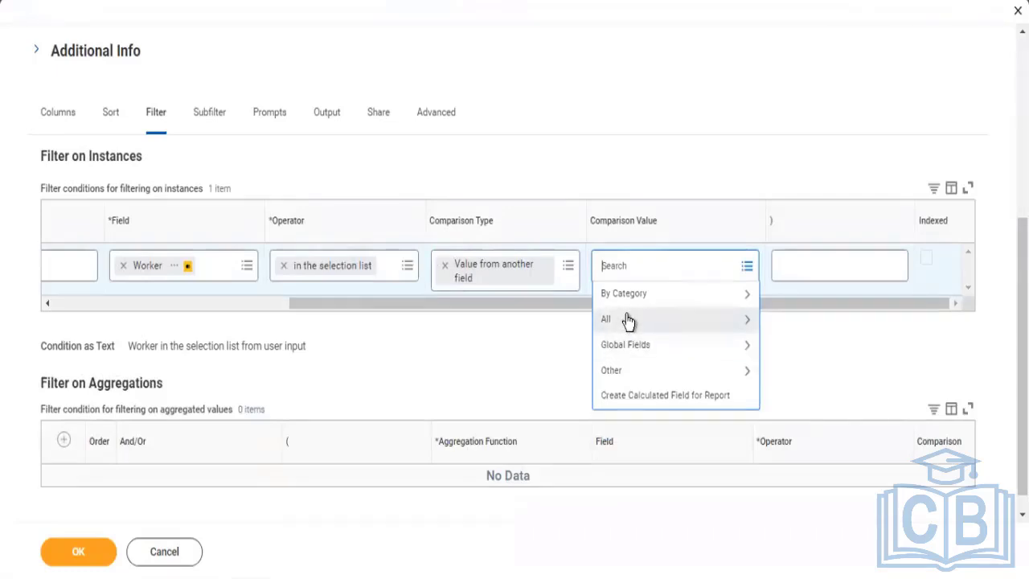
left_click(626, 321)
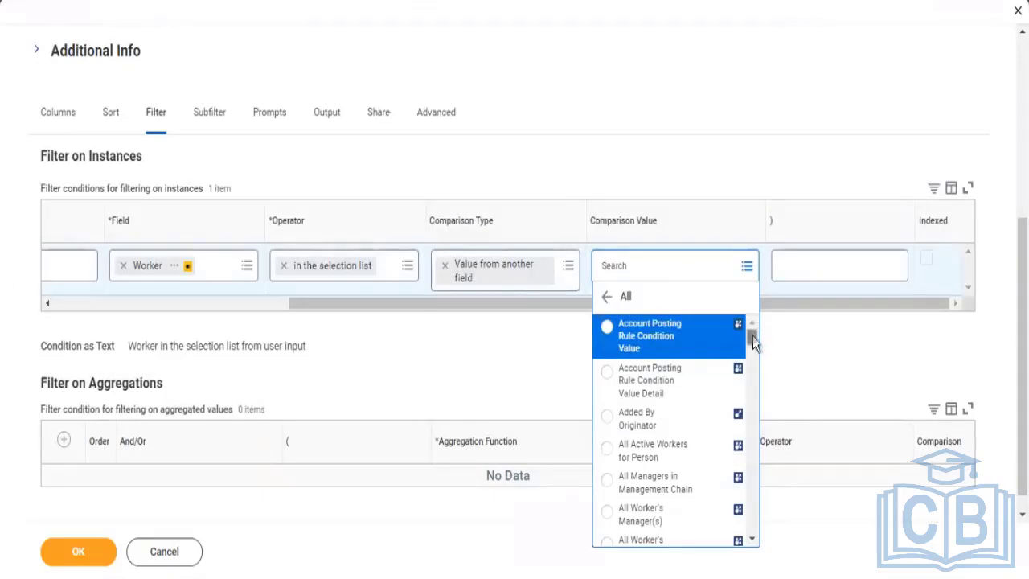
left_click_drag(752, 336, 749, 355)
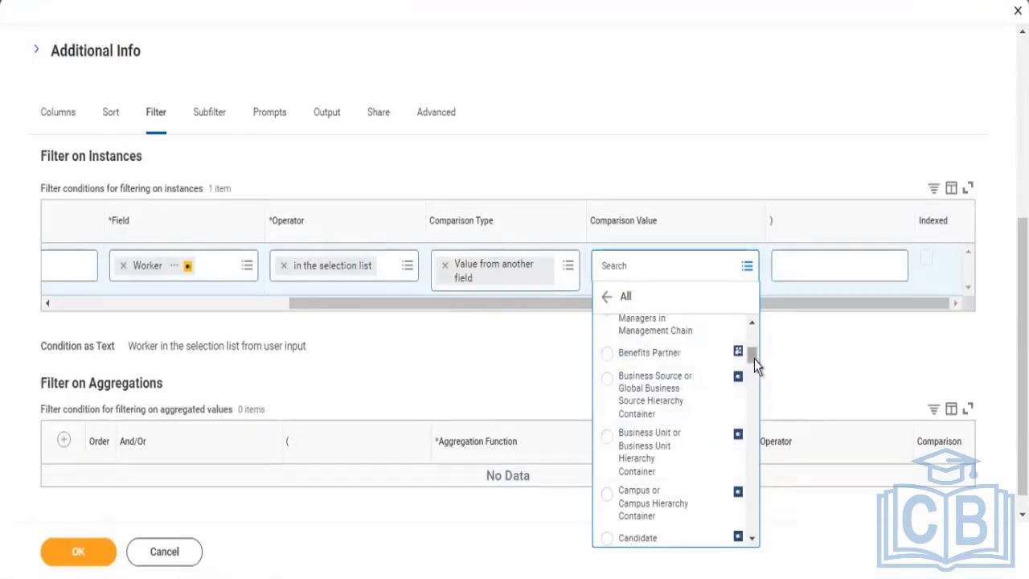
scroll(752, 353, "up", 4)
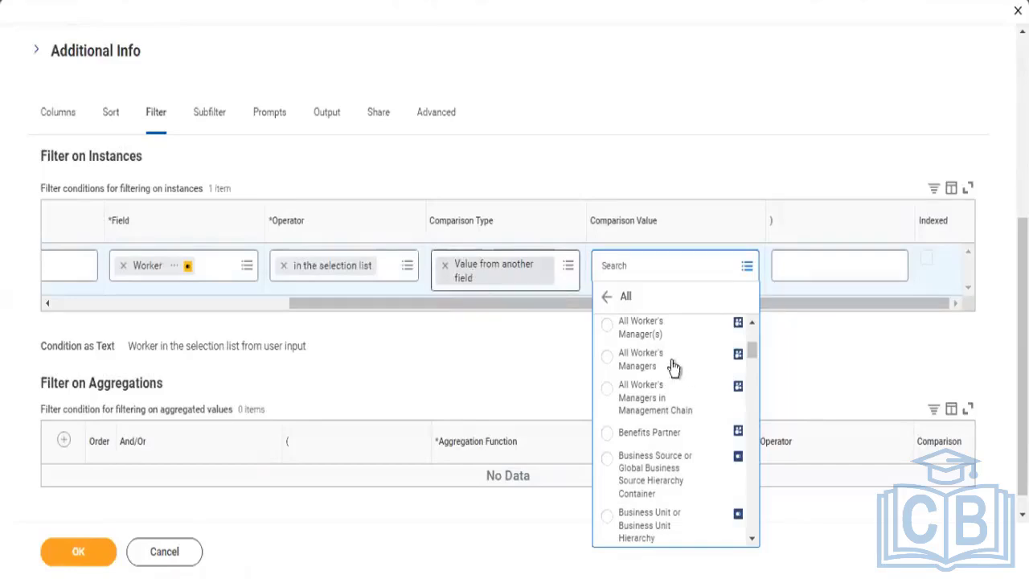
Step: Set the Worker filter's comparison value to All Worker's Manager(s) and try to save the report definition
left_click(640, 332)
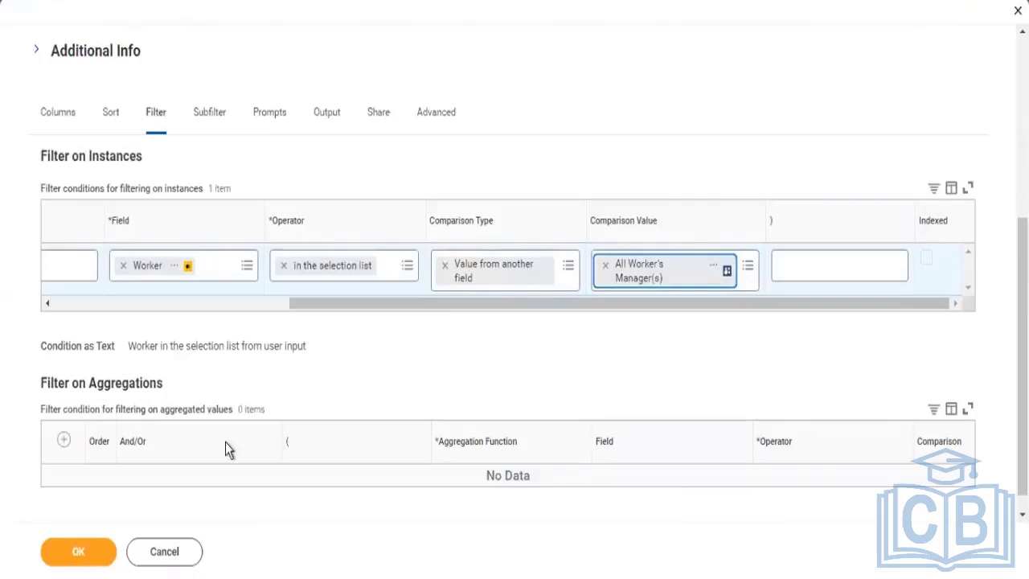
left_click(91, 549)
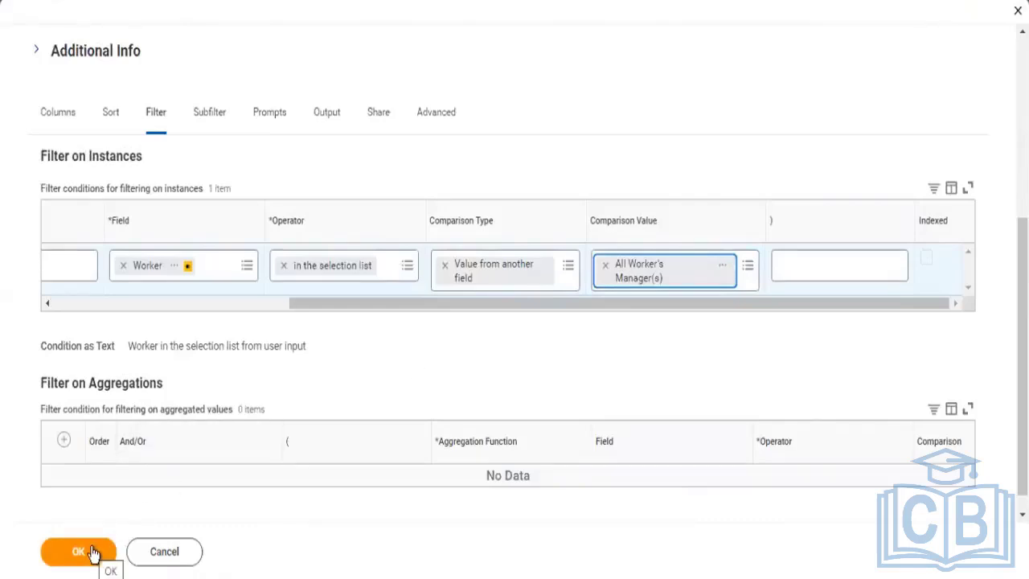
left_click(87, 558)
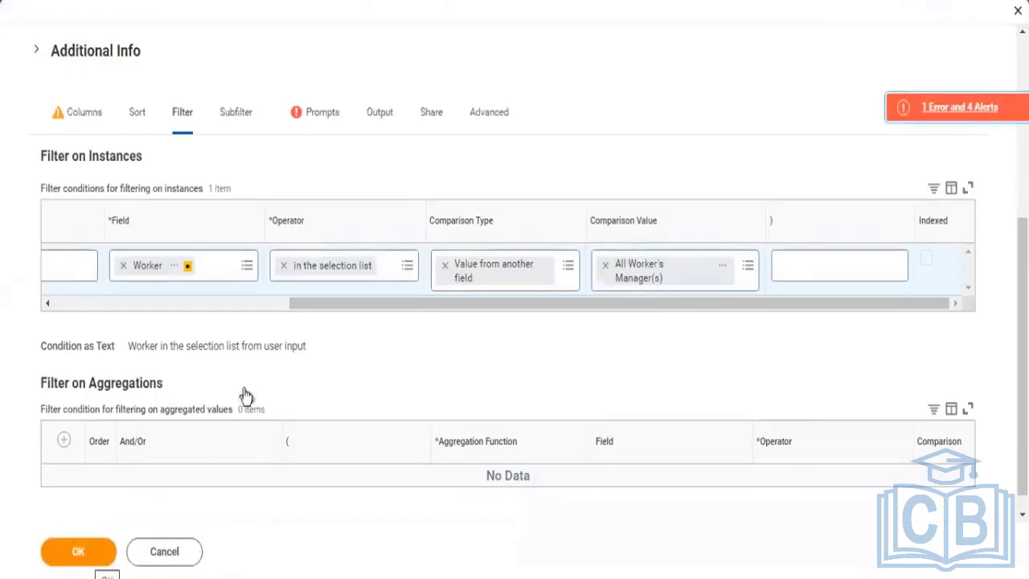
Step: Remove the Worker row from the report's prompt defaults
left_click(319, 114)
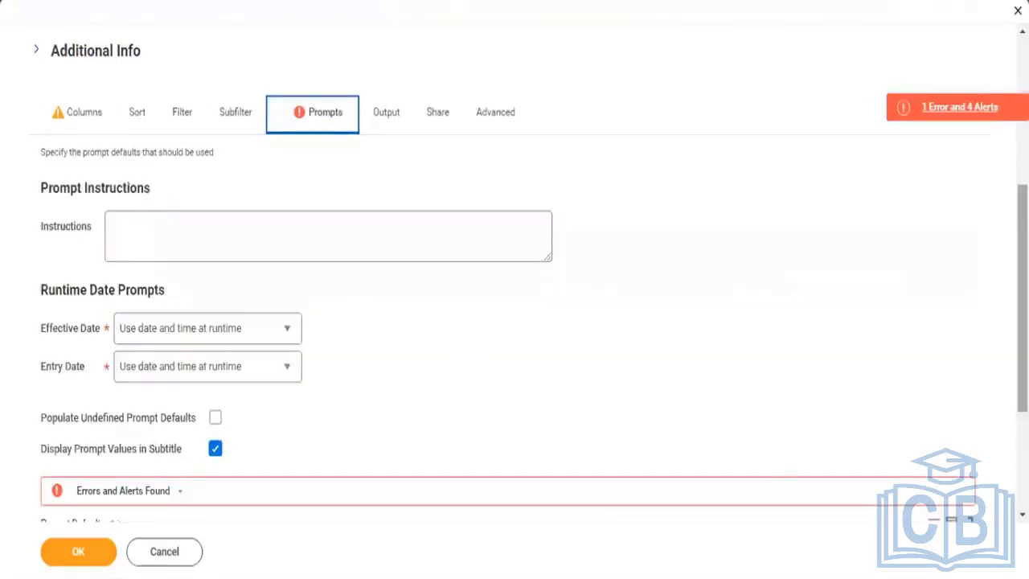
scroll(851, 427, "down", 3)
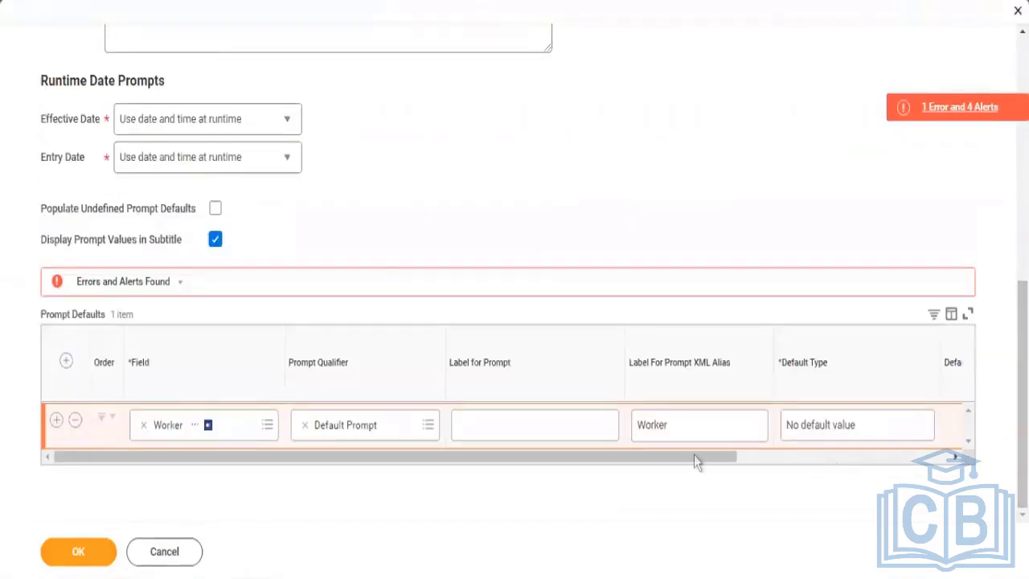
left_click(75, 422)
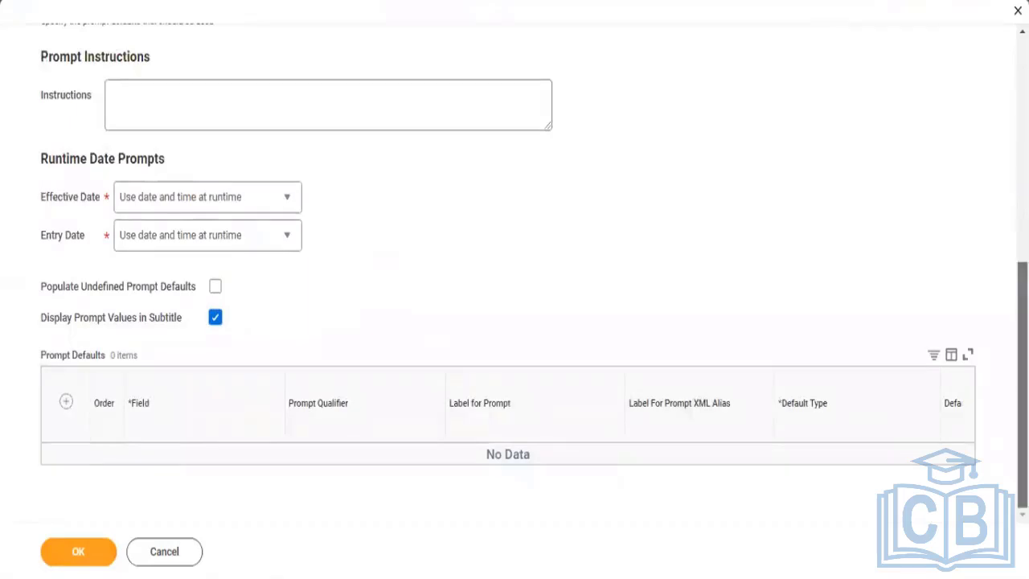
scroll(514, 265, "up", 2)
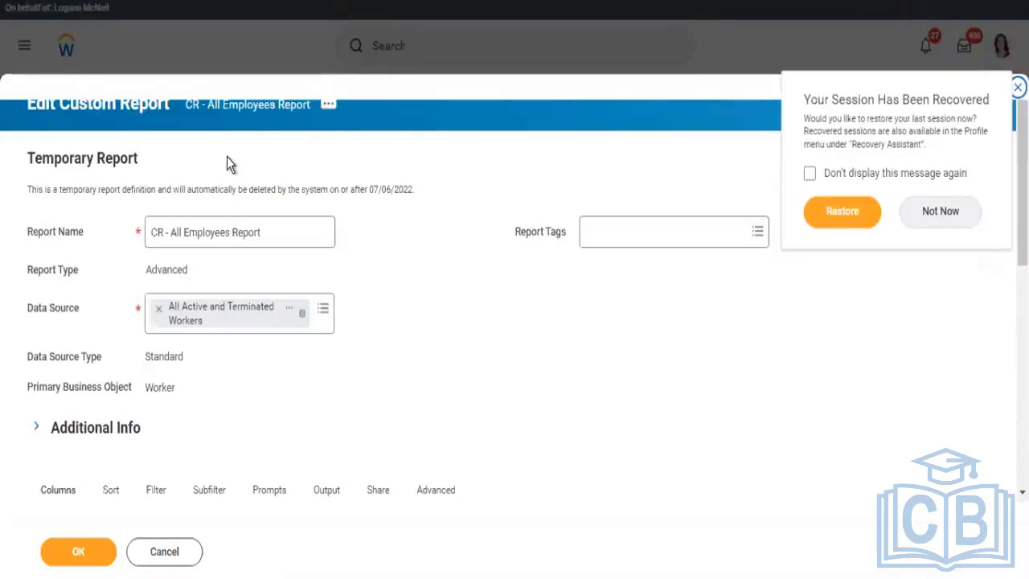
Step: Decline restoring the recovered session and bring up the report's instance filter conditions
left_click(940, 212)
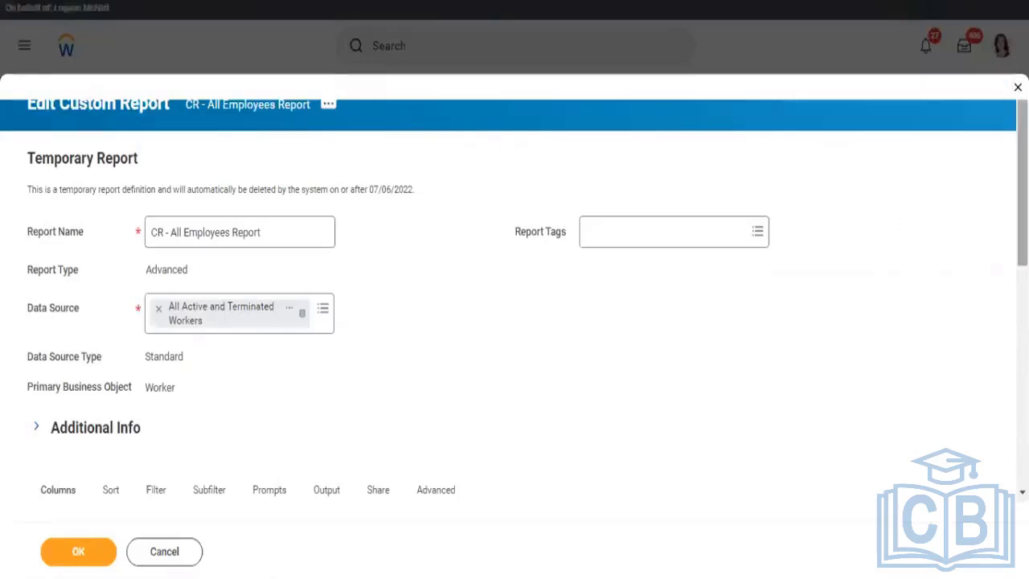
scroll(890, 230, "down", 5)
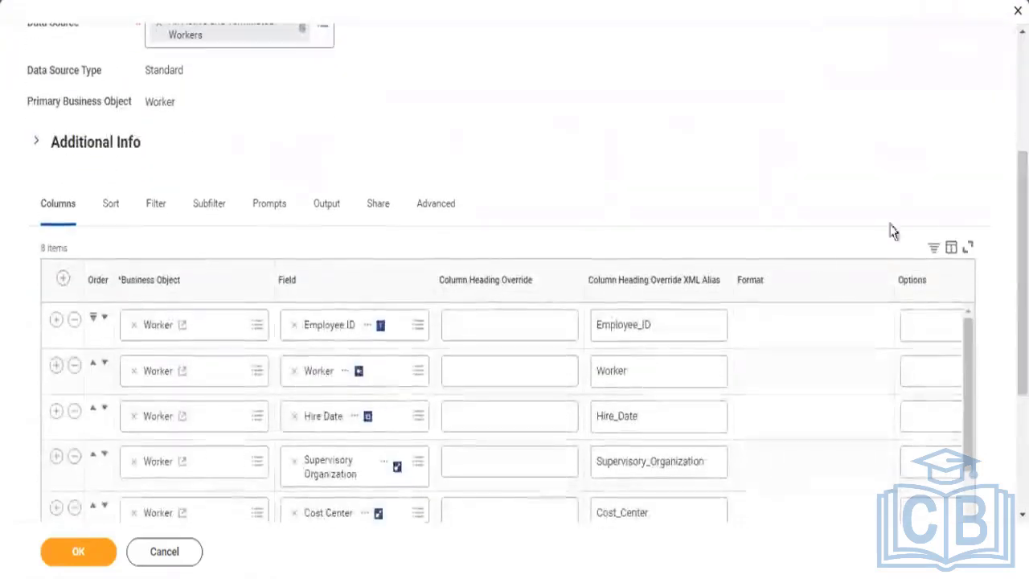
left_click(272, 213)
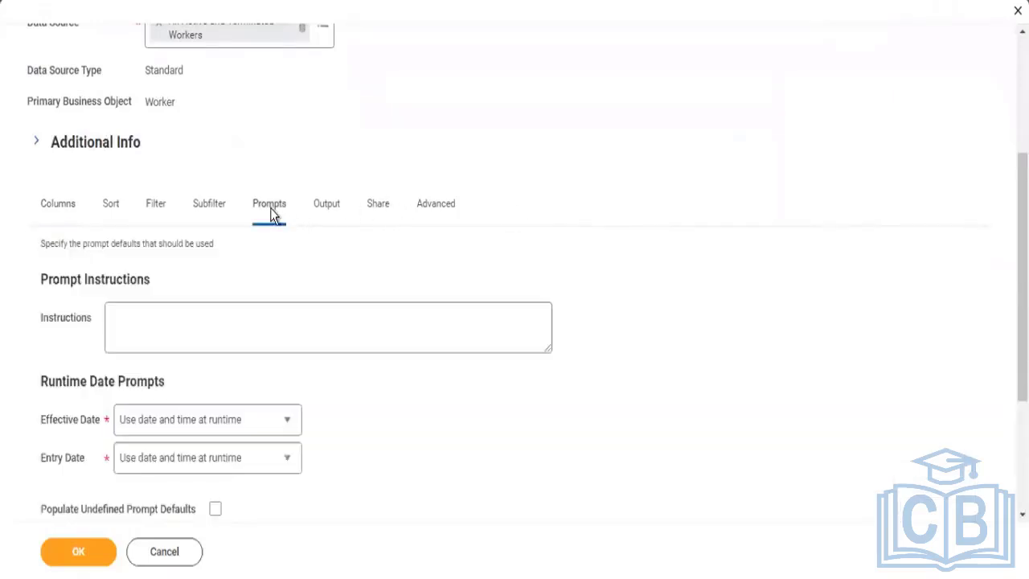
left_click(205, 211)
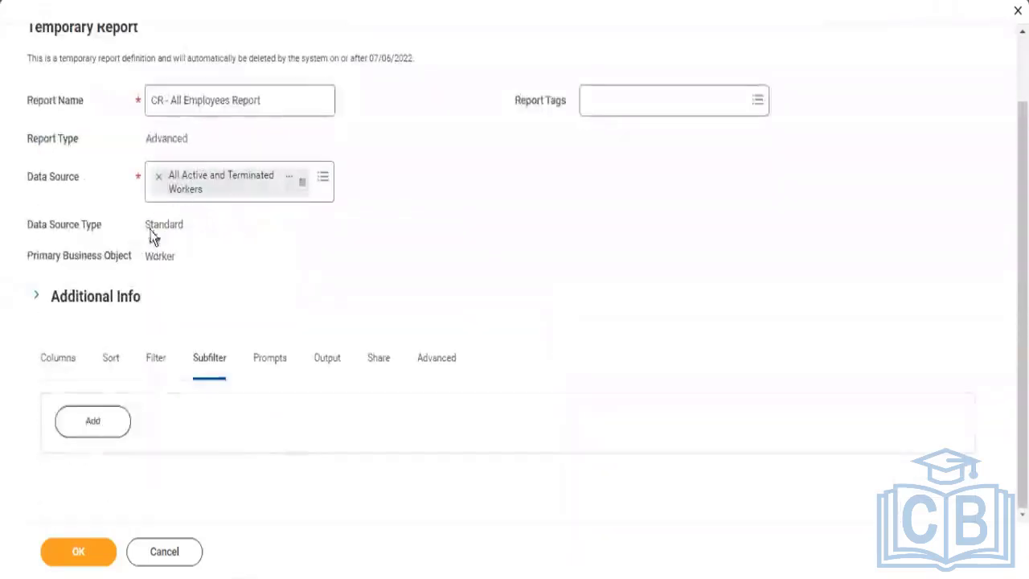
left_click(157, 375)
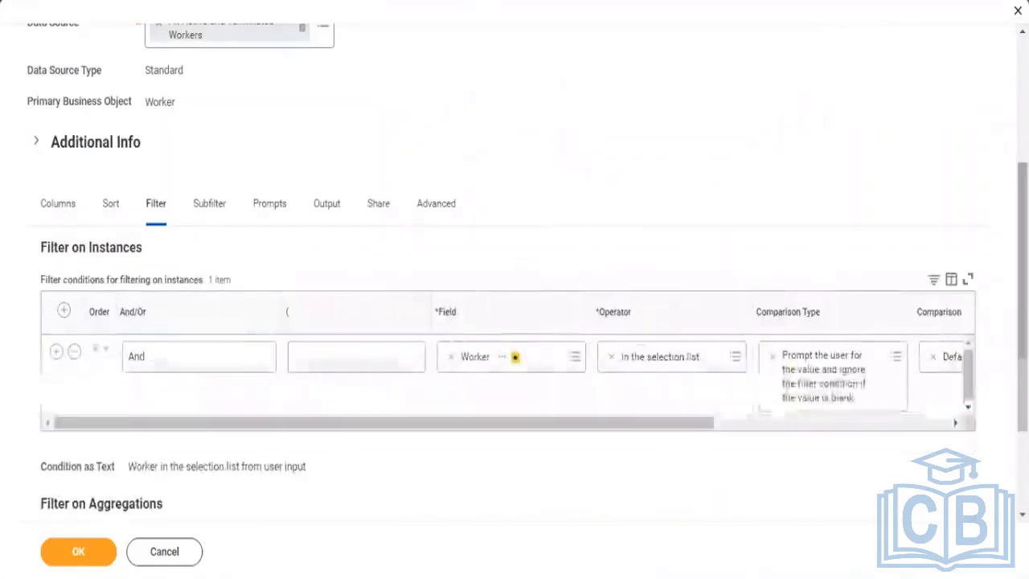
Step: Replace the Worker filter's comparison type with "Value from another field"
left_click(802, 421)
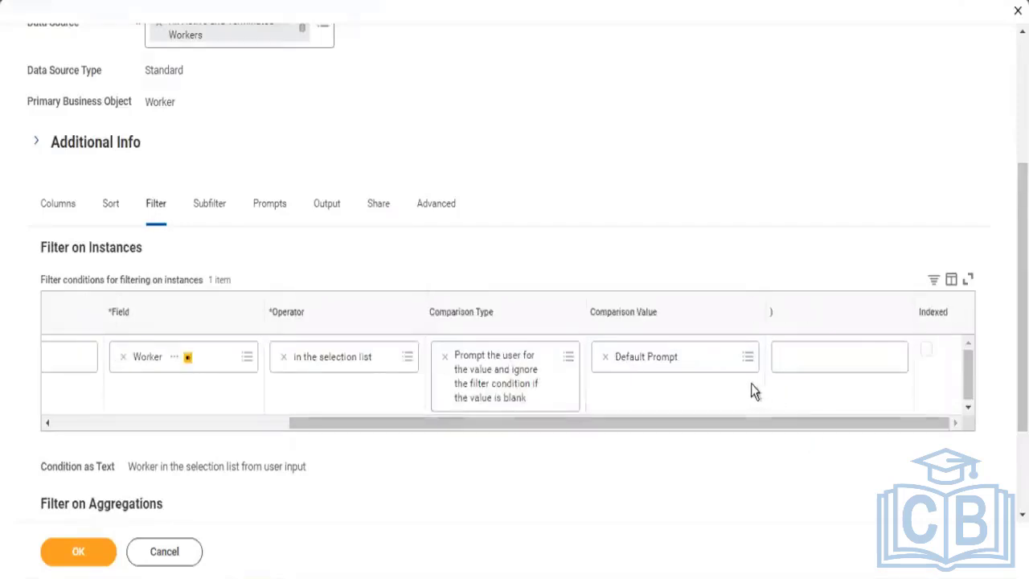
left_click(446, 359)
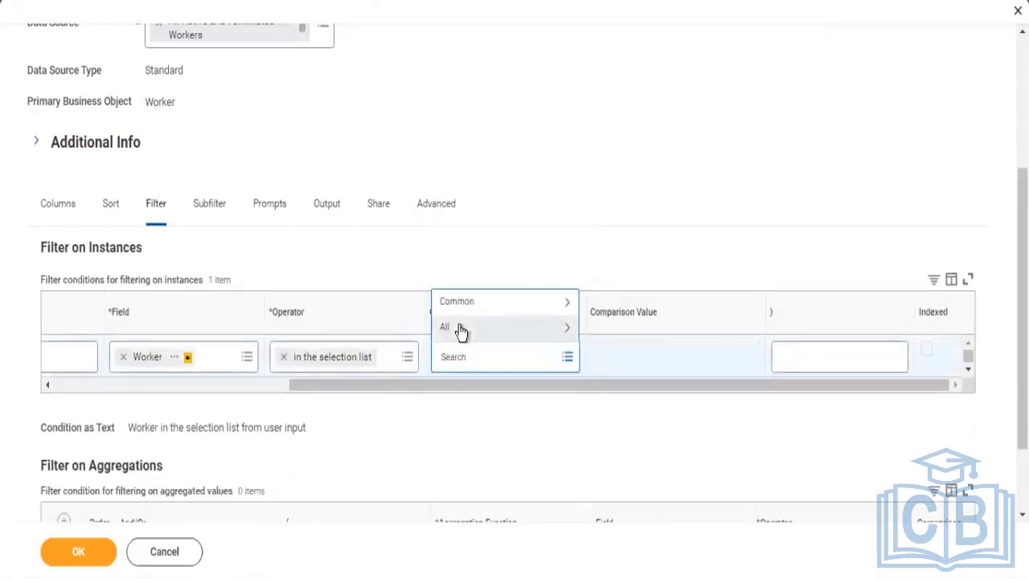
left_click(466, 304)
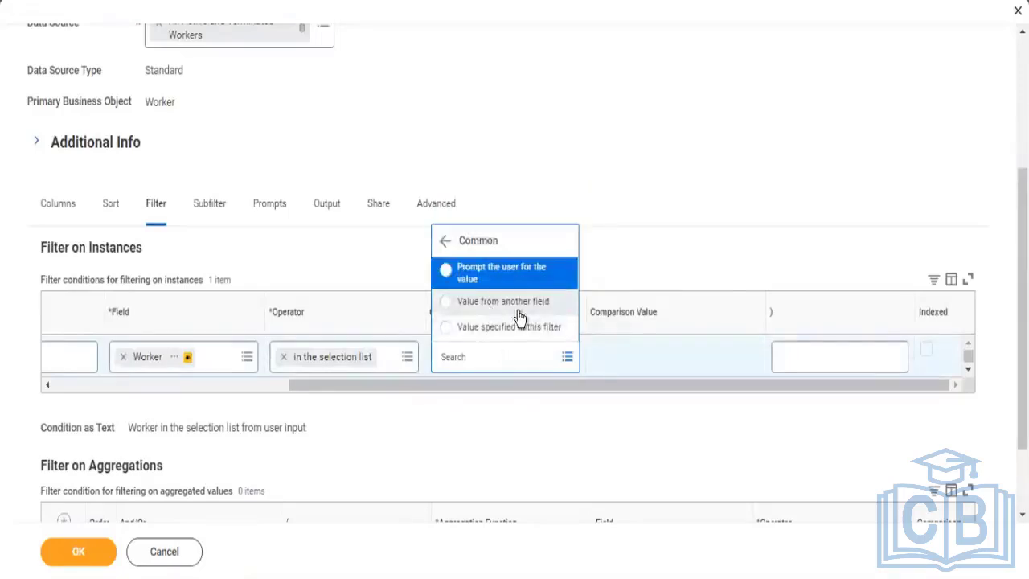
left_click(518, 309)
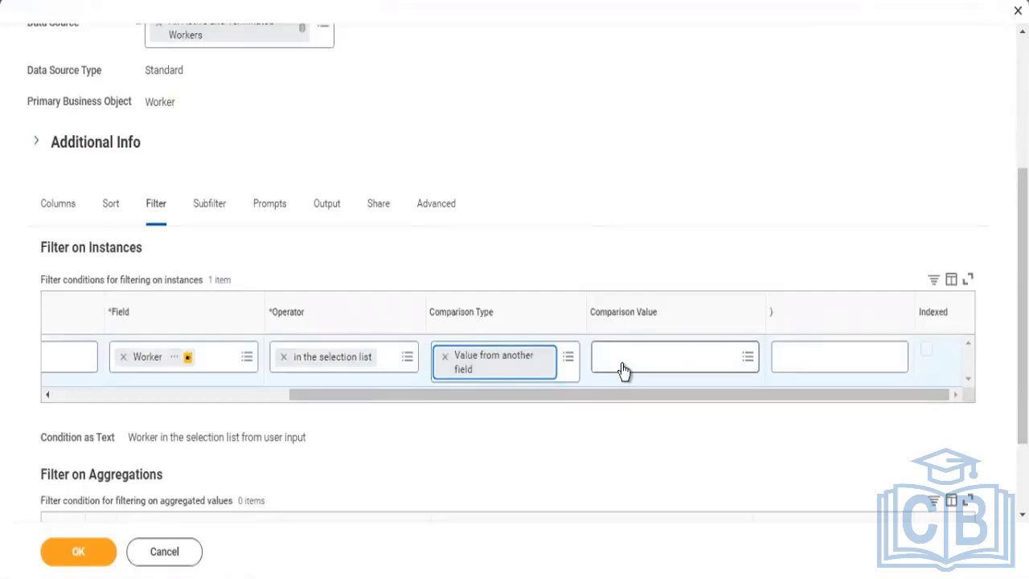
Step: Search the comparison fields for "manager" and set the Worker filter's comparison value to Manager - Level 01
left_click(624, 366)
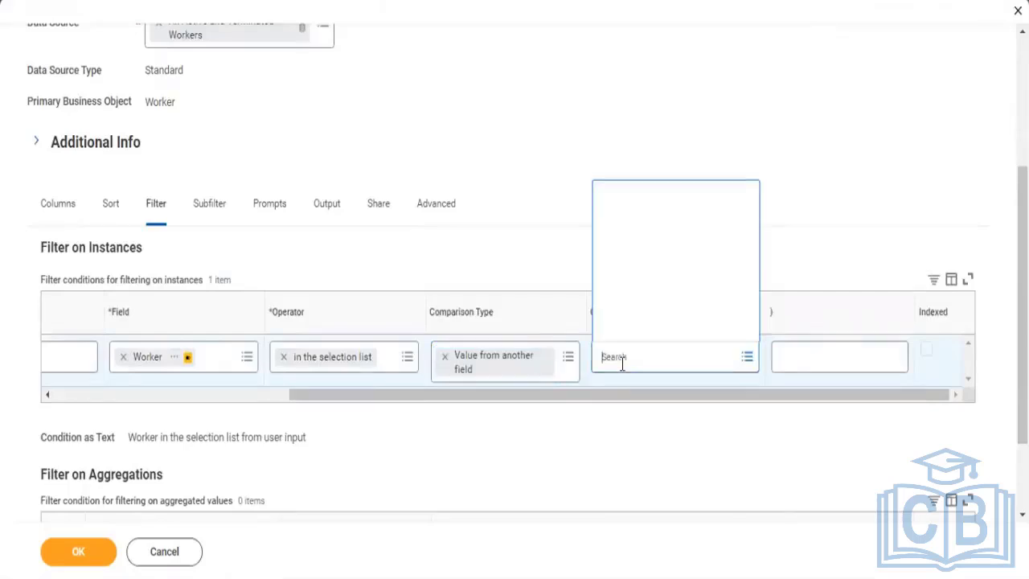
type("workers manag")
left_click(690, 347)
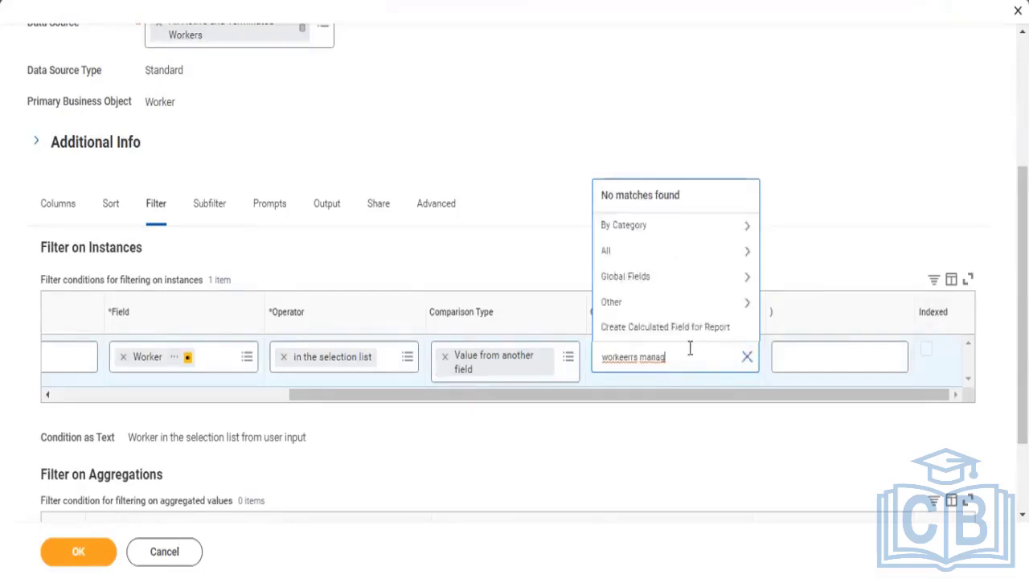
key("ctrl+a")
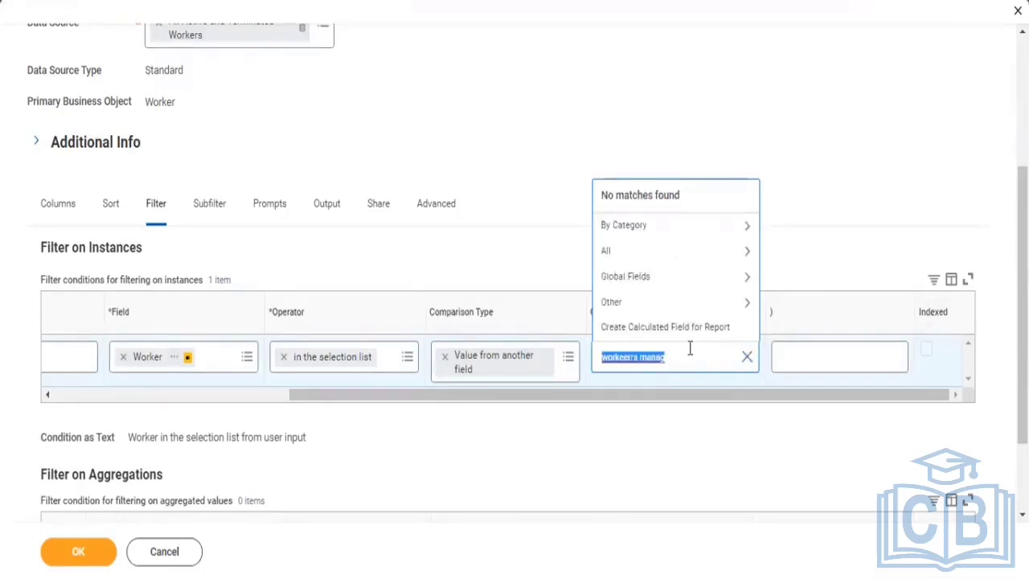
type("manager")
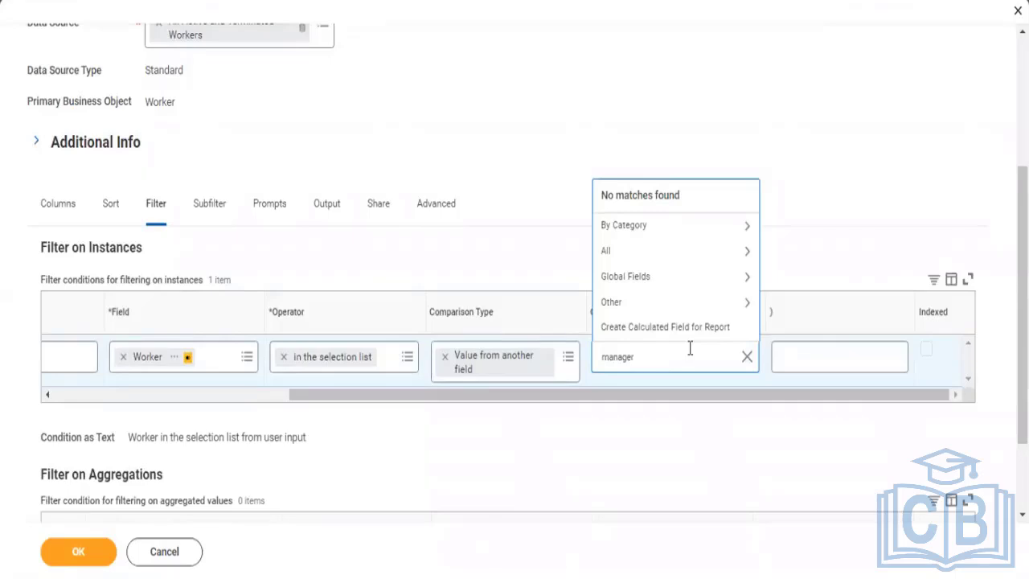
key("Return")
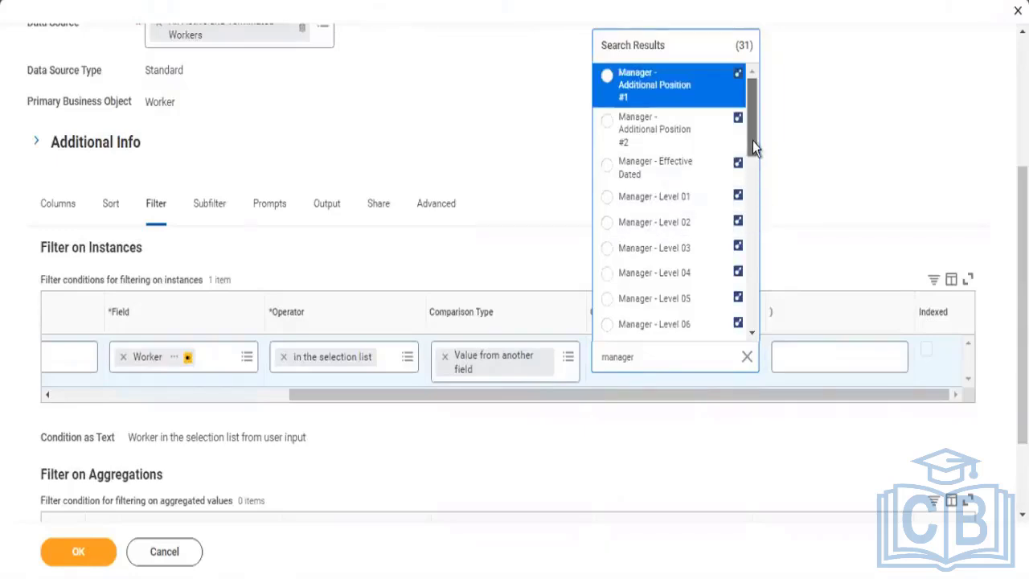
mouse_move(752, 140)
left_mouse_down()
mouse_move(751, 176)
mouse_move(742, 150)
left_mouse_up()
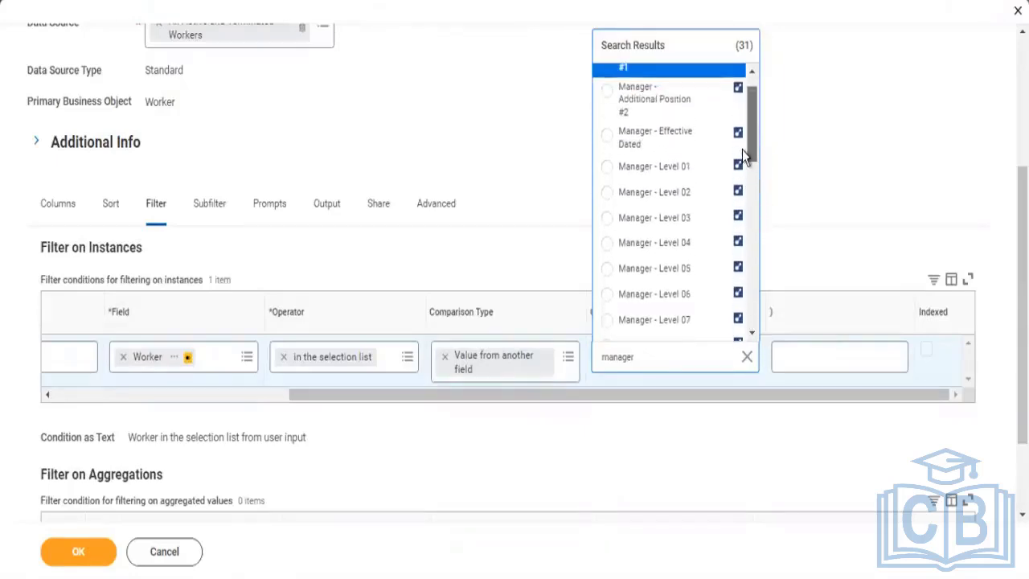
left_click(643, 168)
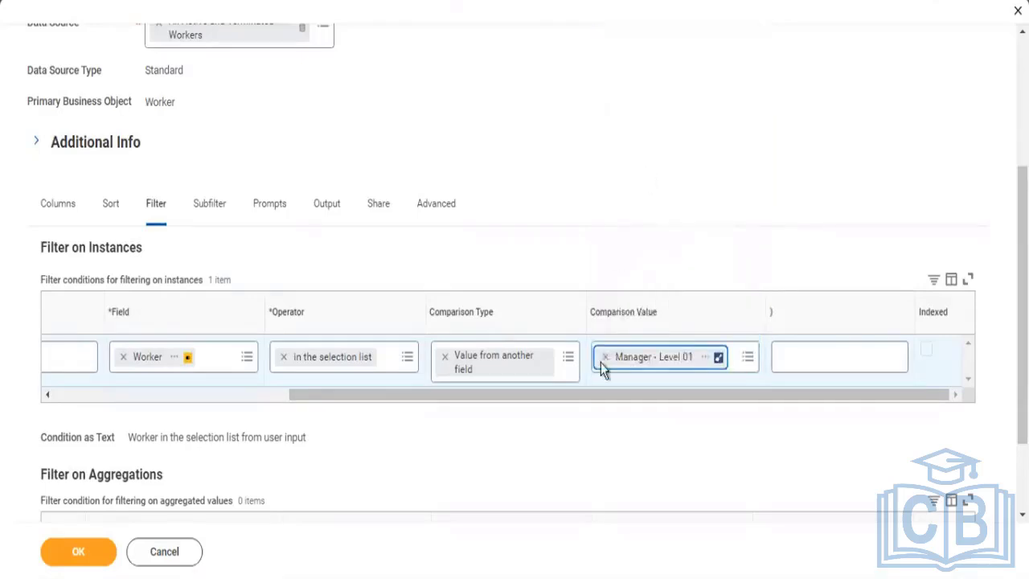
left_click(239, 399)
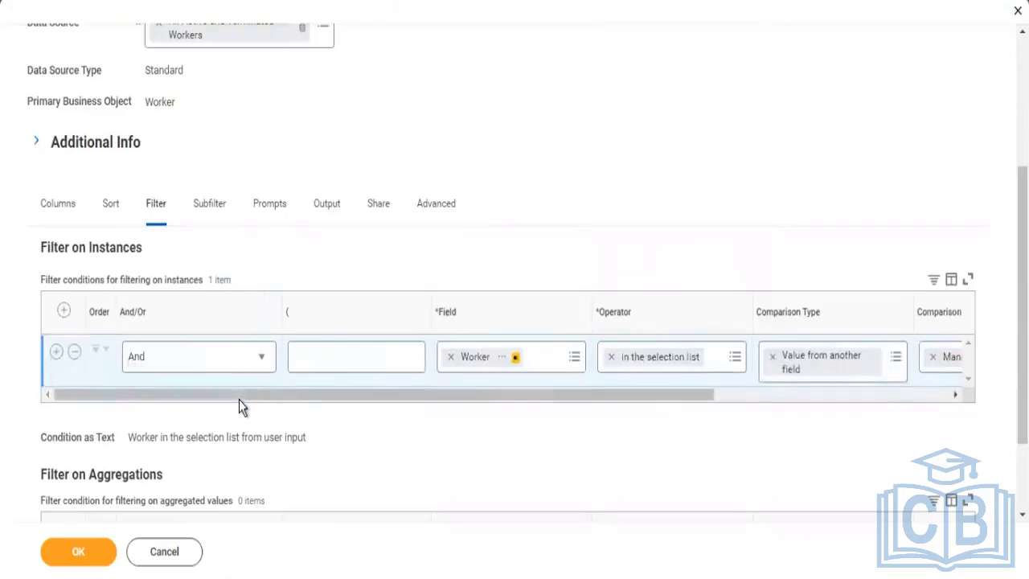
Step: Remove the leftover Worker row from the prompt defaults and save the report definition
left_click(78, 553)
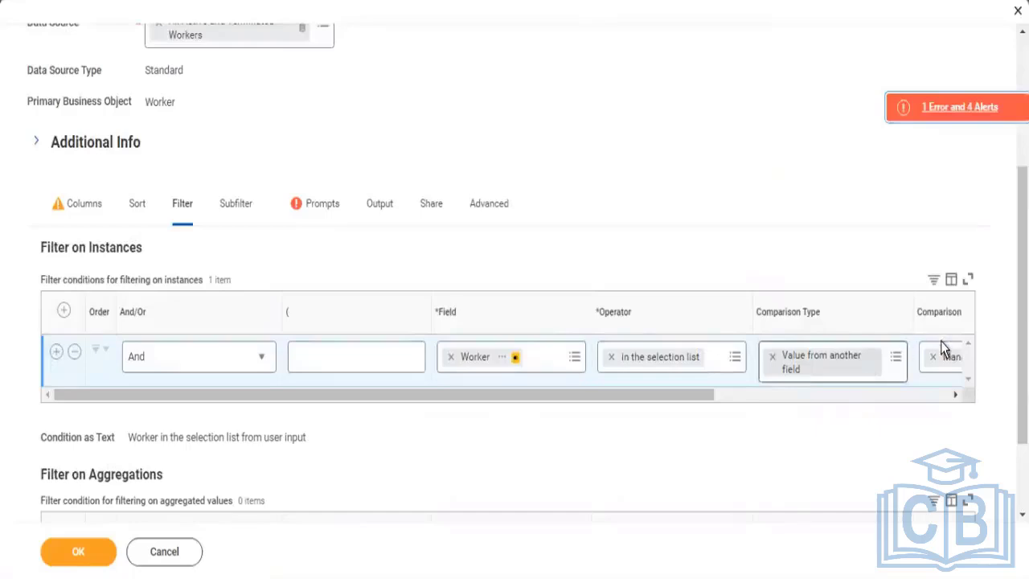
left_click(320, 208)
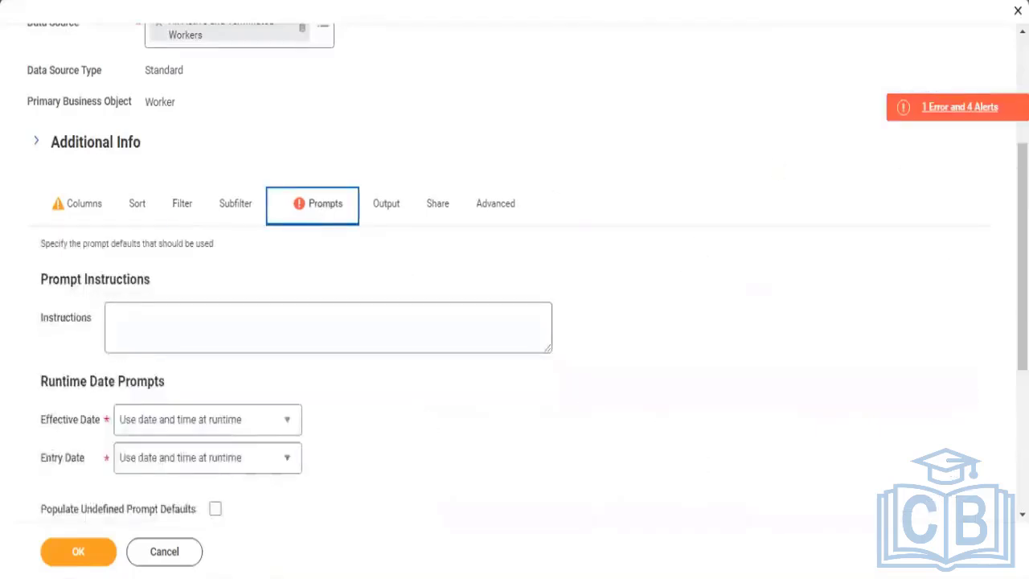
scroll(514, 362, "down", 4)
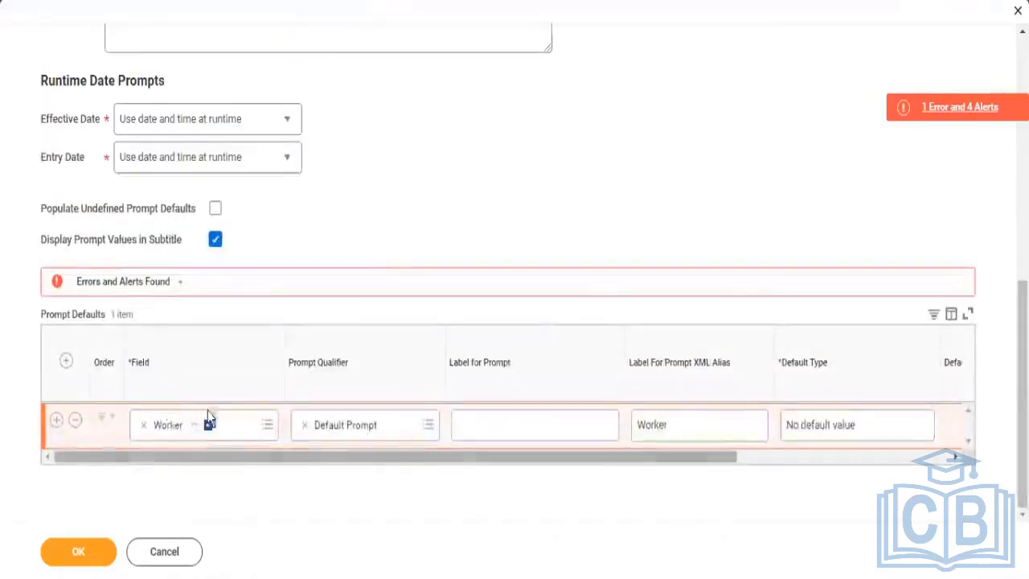
left_click(78, 422)
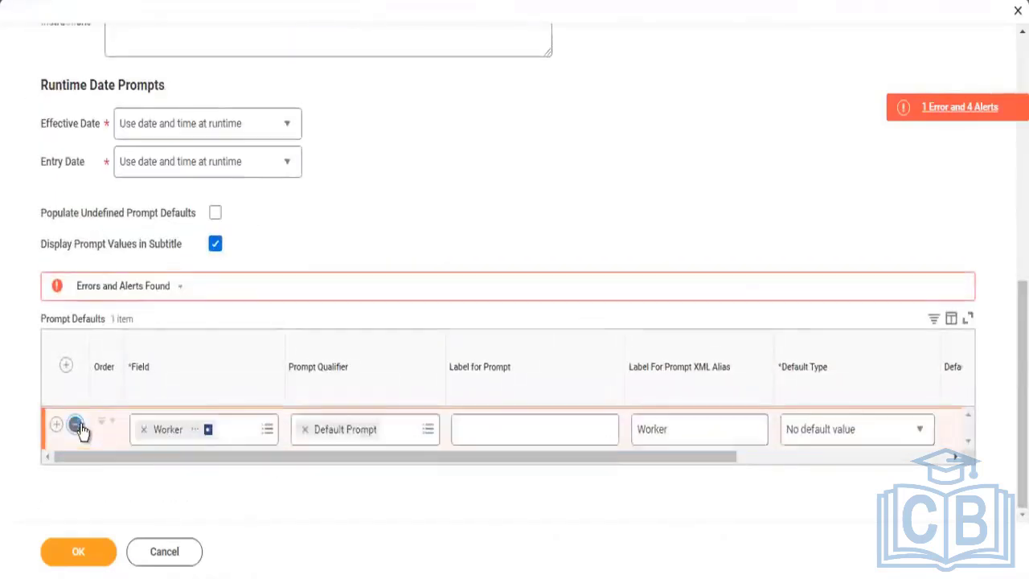
left_click(95, 562)
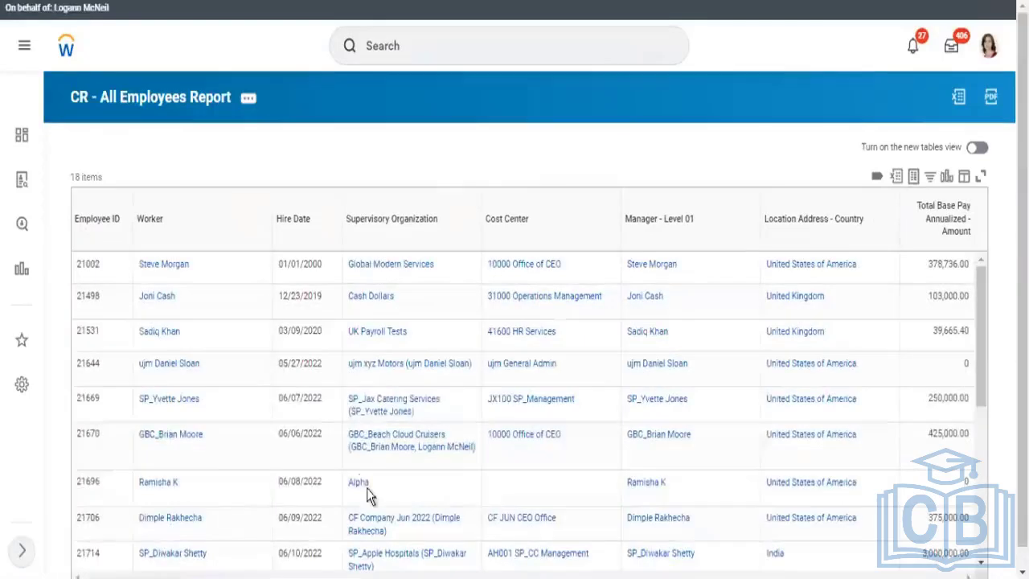
Step: Open the first listed worker's profile in a new tab and check the job details and team
right_click(168, 272)
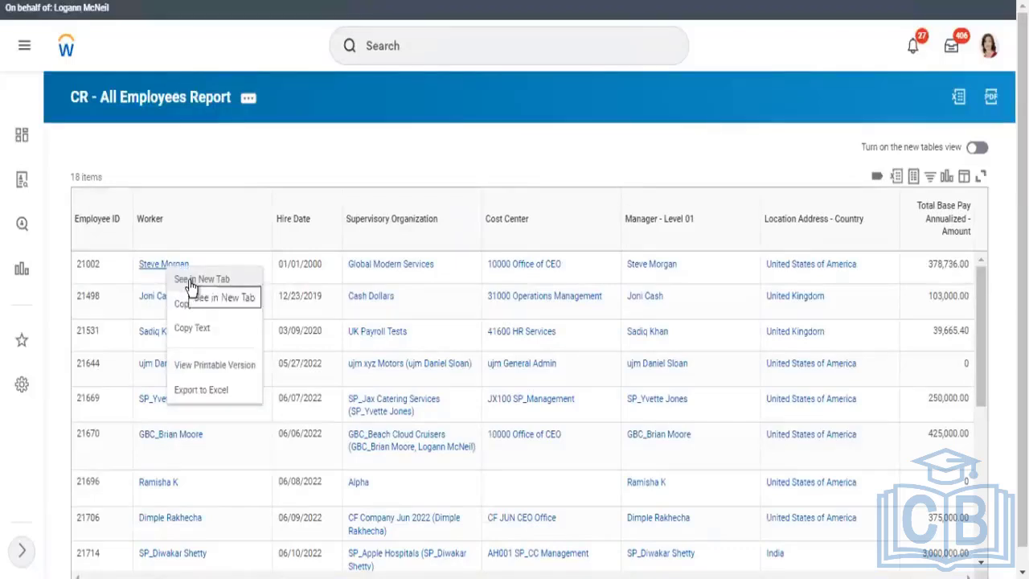
left_click(190, 283)
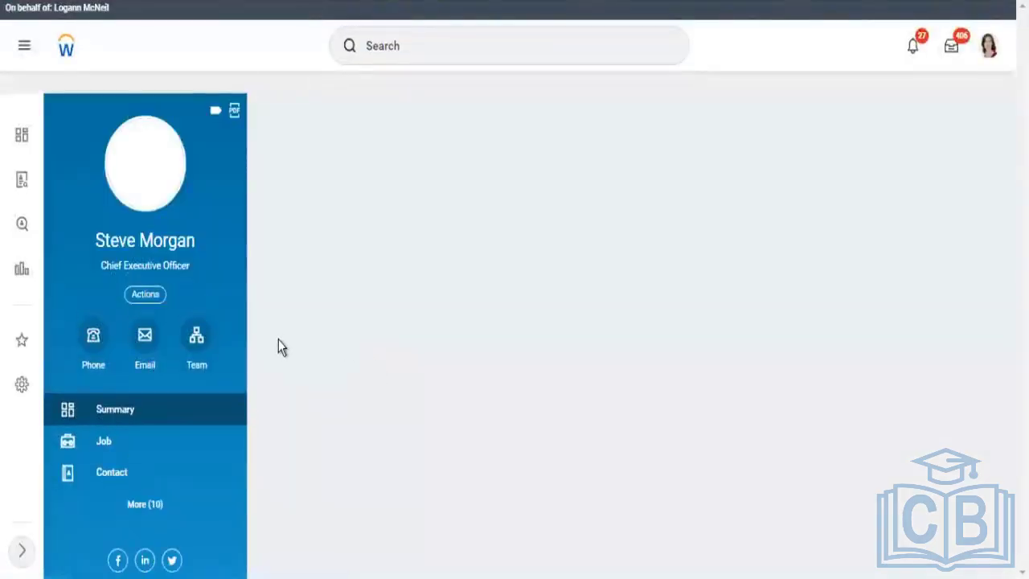
left_click(105, 443)
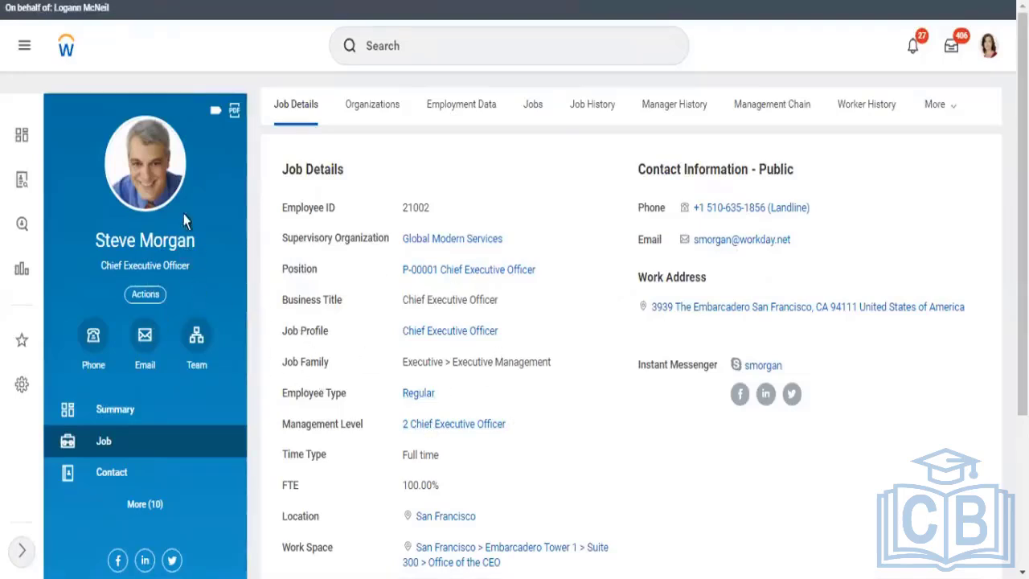
left_click(193, 332)
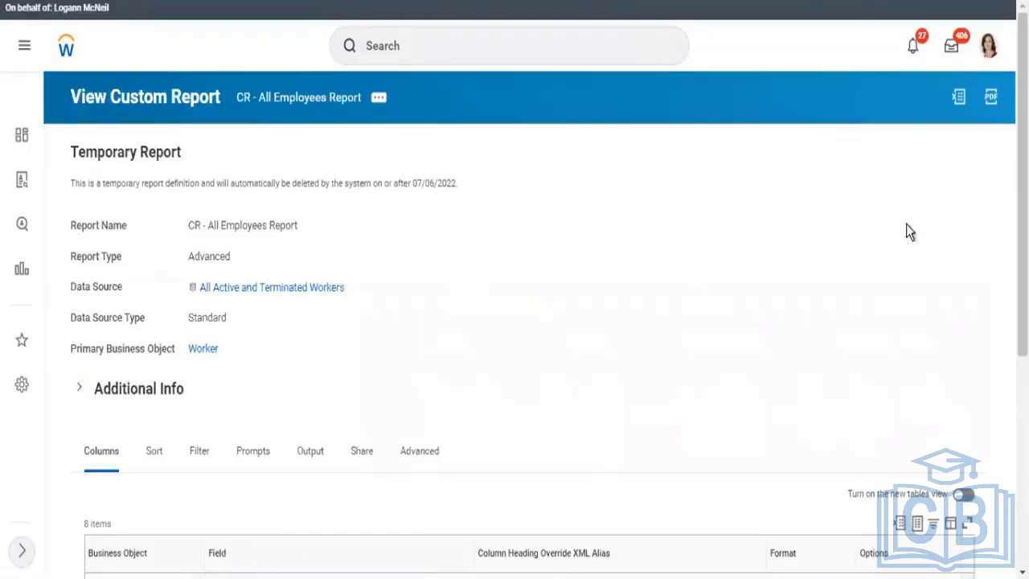
Step: Review the columns, filter conditions and prompt defaults in the custom report's saved definition
scroll(1022, 184, "down", 2)
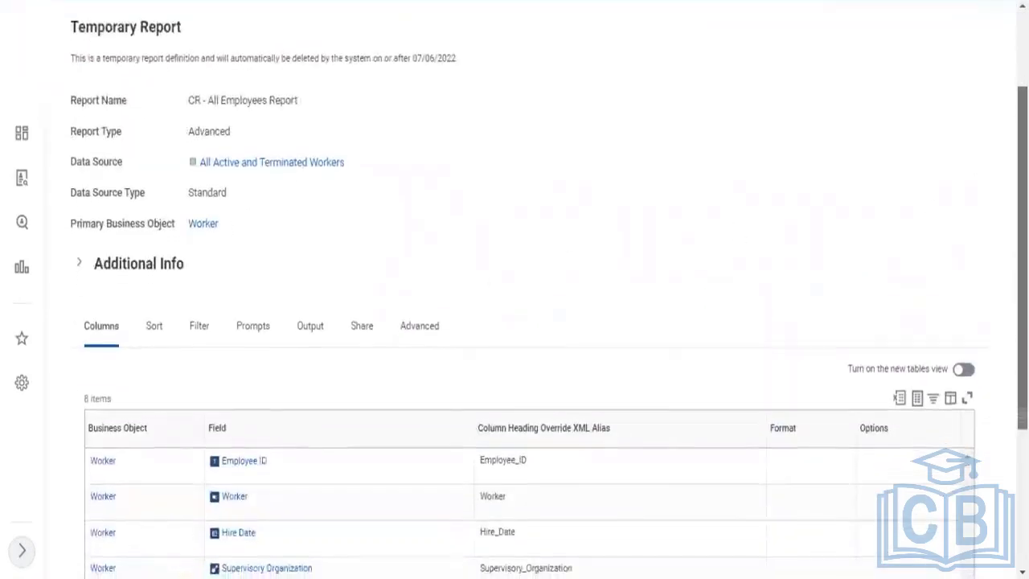
scroll(1003, 294, "down", 3)
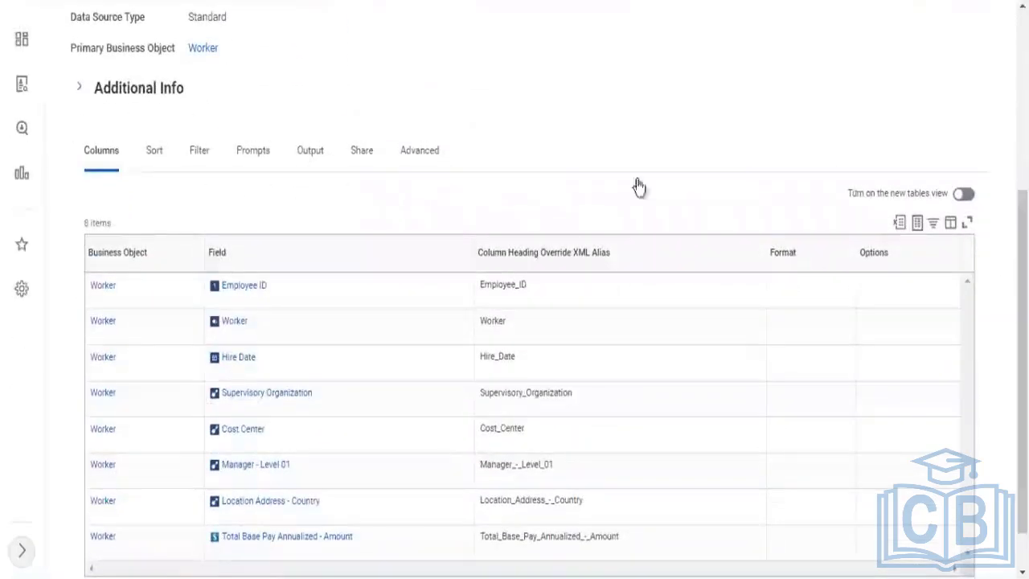
left_click(197, 152)
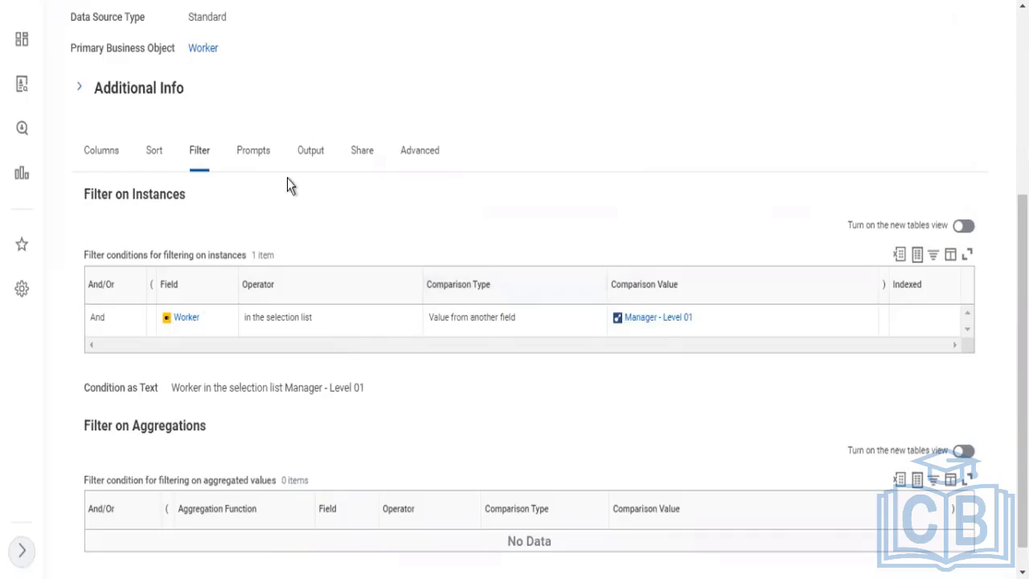
left_click(252, 153)
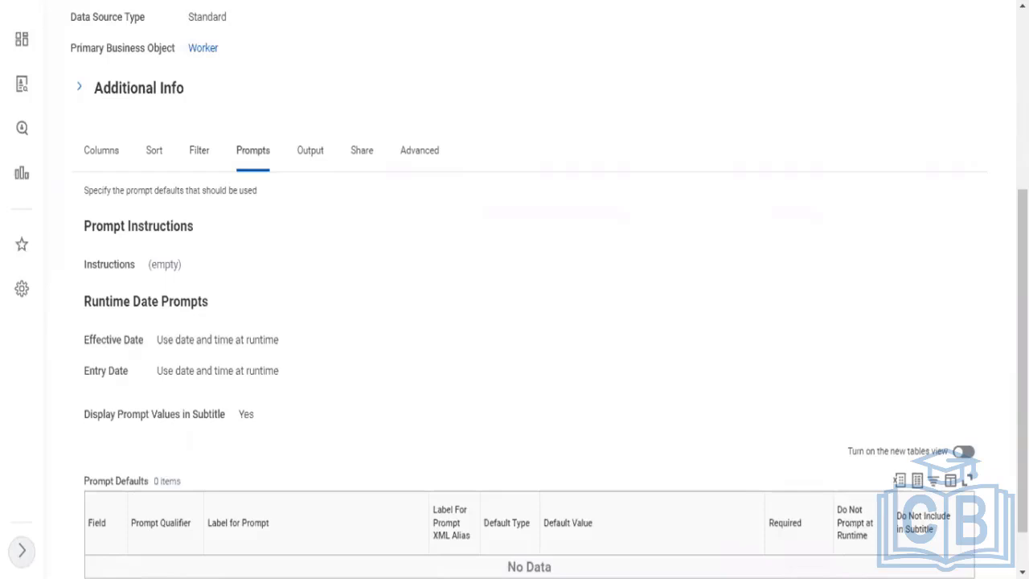
scroll(514, 322, "down", 2)
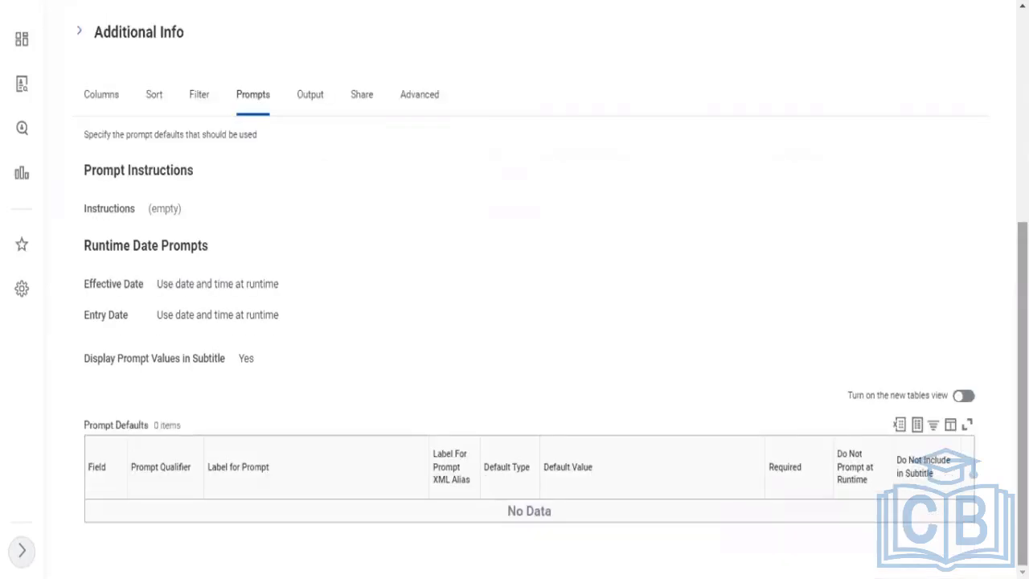